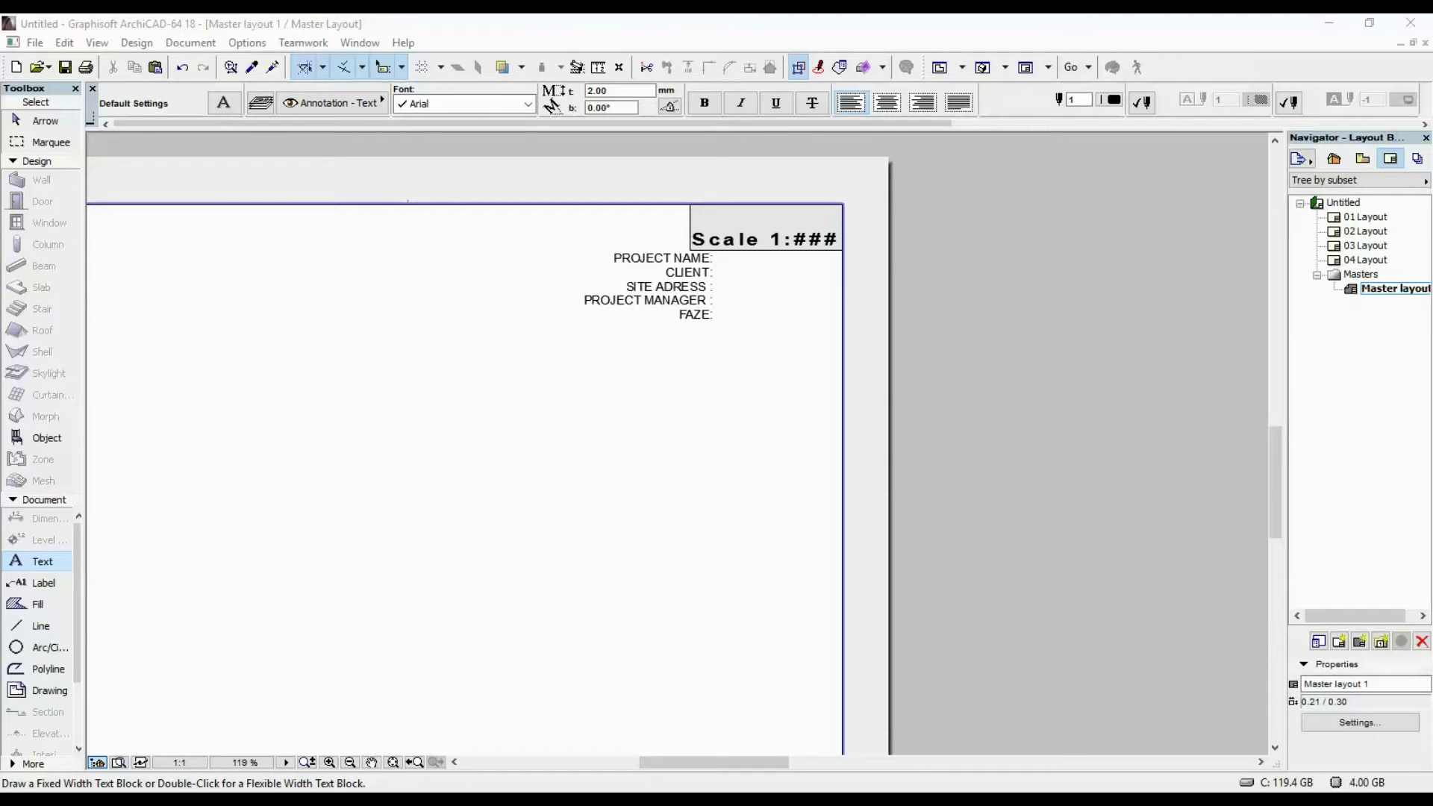
{"action": "scroll", "coordinate": [597, 550], "scroll_direction": "down", "scroll_amount": 3}
{"action": "middle_click_drag", "start_coordinate": [596, 549], "coordinate": [684, 454]}
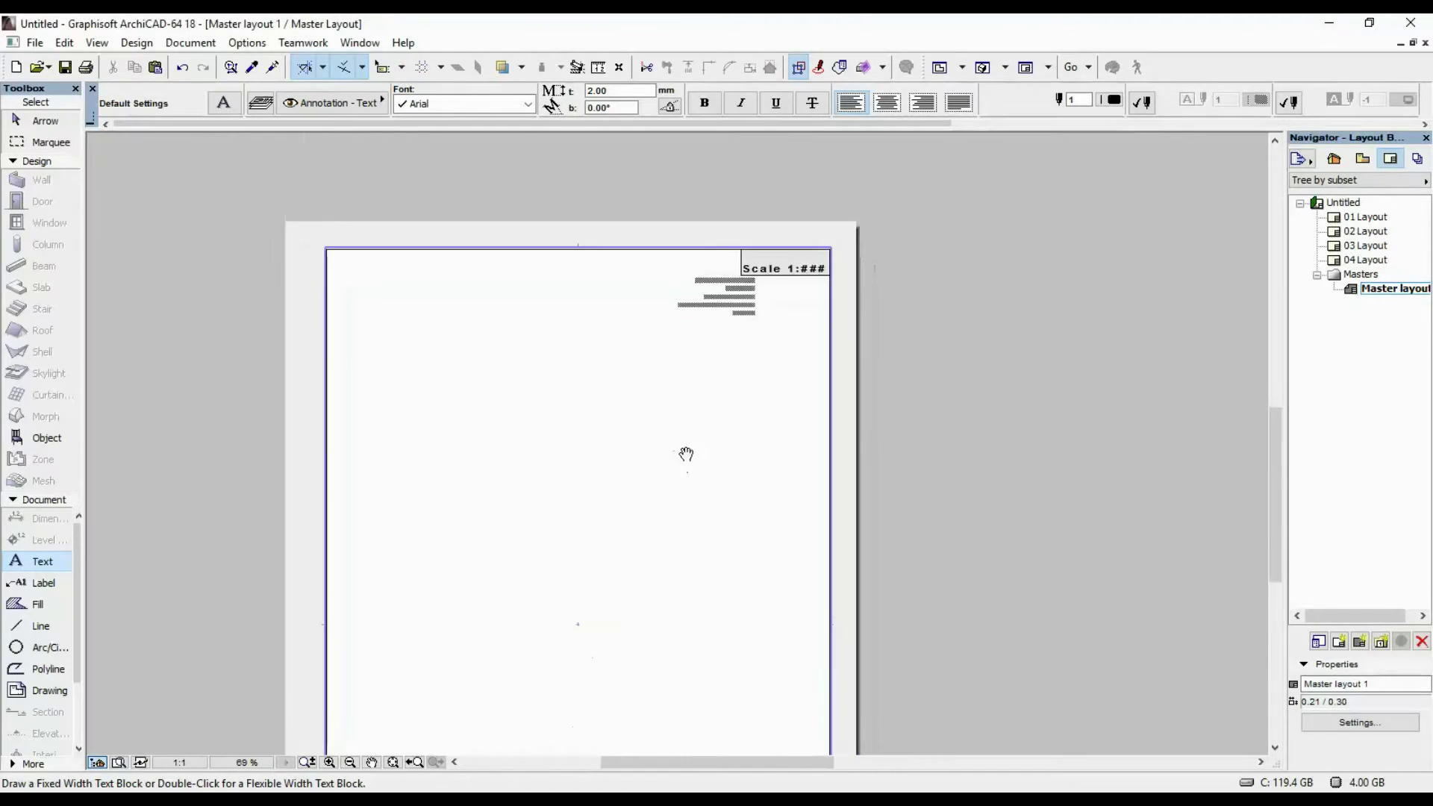
{"action": "scroll", "coordinate": [1218, 326], "scroll_direction": "up", "scroll_amount": 3}
{"action": "scroll", "coordinate": [910, 285], "scroll_direction": "down", "scroll_amount": 2}
{"action": "middle_click_drag", "start_coordinate": [885, 280], "coordinate": [1007, 323]}
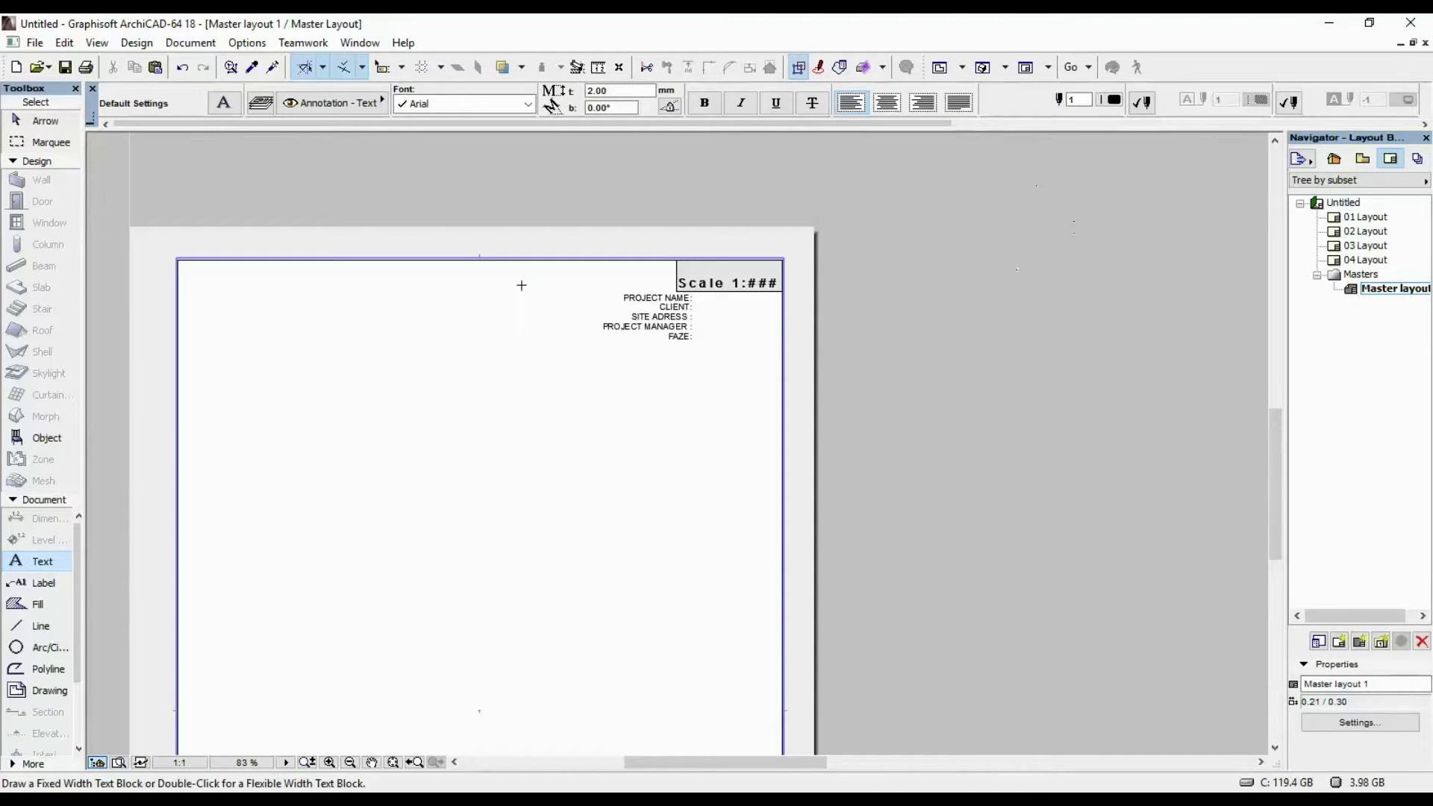
{"action": "scroll", "coordinate": [241, 270], "scroll_direction": "down", "scroll_amount": 1}
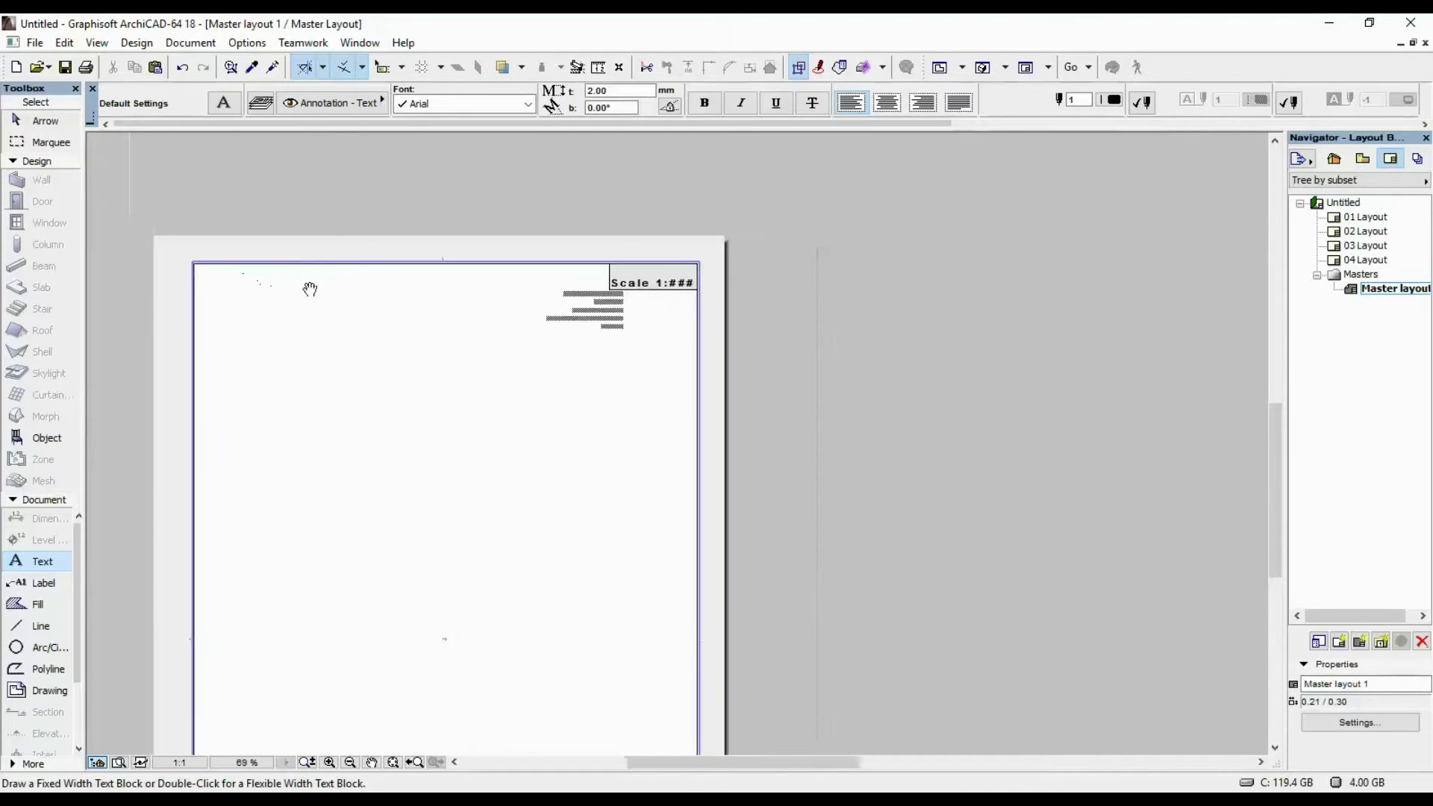
{"action": "middle_click_drag", "start_coordinate": [310, 288], "coordinate": [447, 291]}
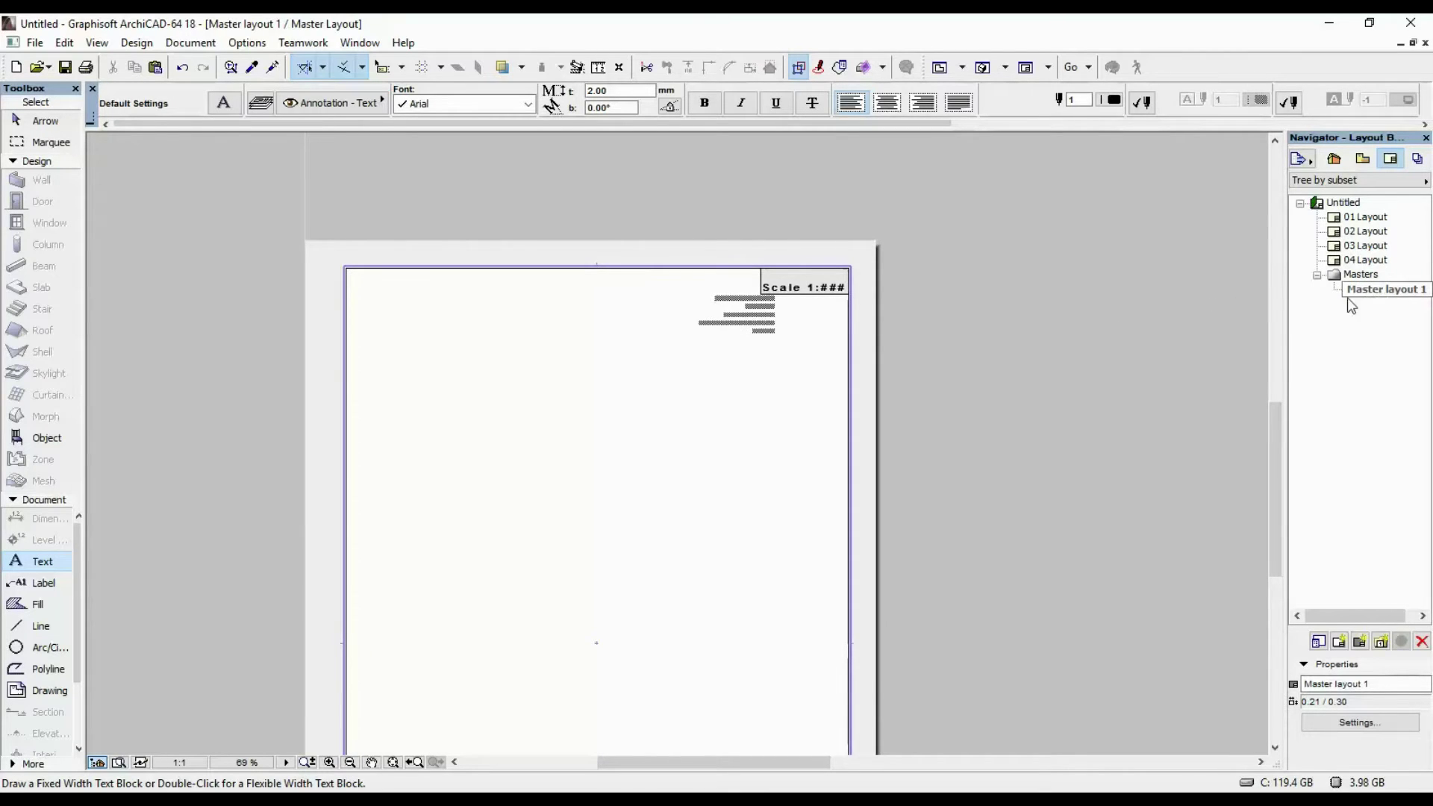
Step: Rename the master layout "Master layout 1" as "a4"
{"action": "left_click", "coordinate": [1377, 290]}
{"action": "scroll", "coordinate": [1000, 304], "scroll_direction": "down", "scroll_amount": 2}
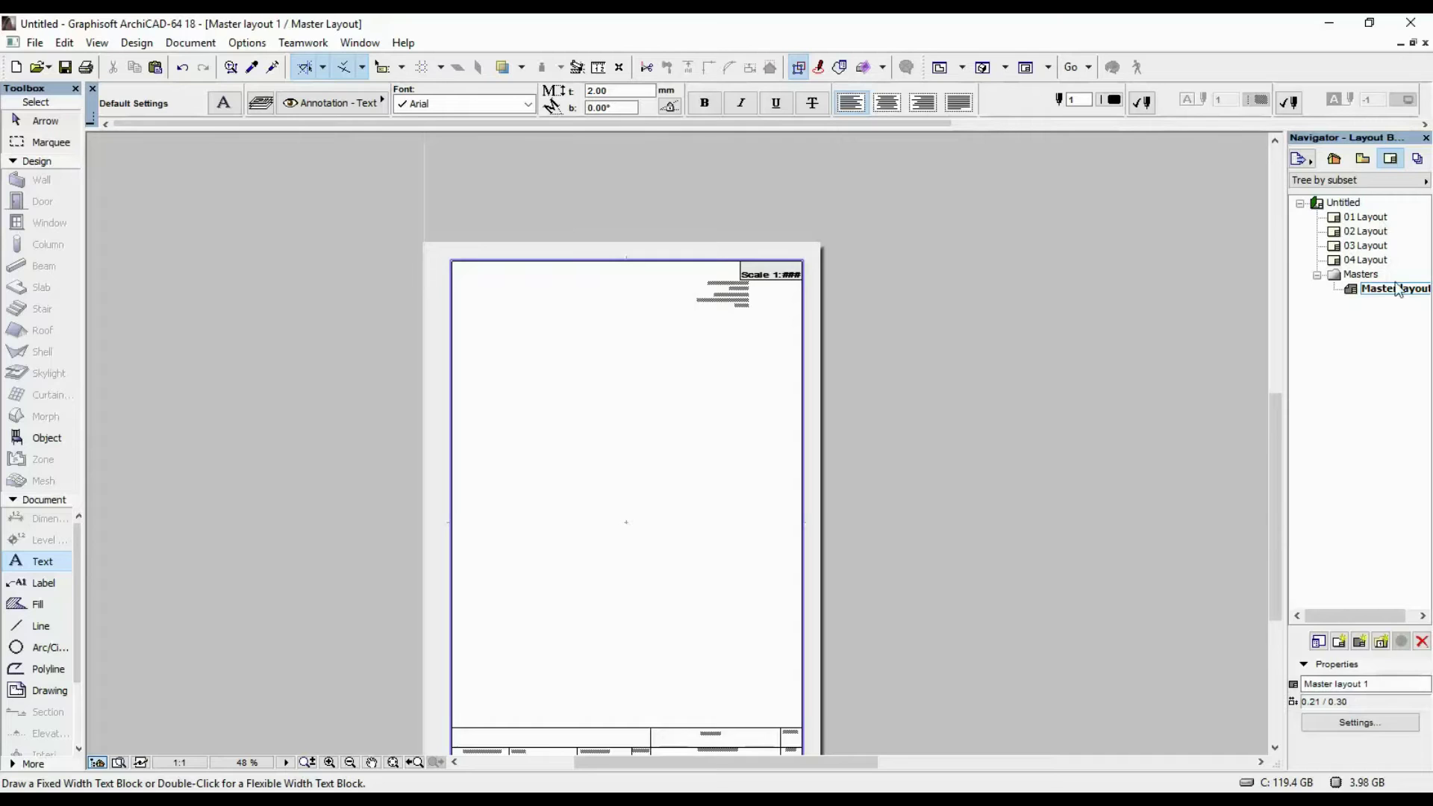
{"action": "middle_click_drag", "start_coordinate": [800, 483], "coordinate": [870, 406]}
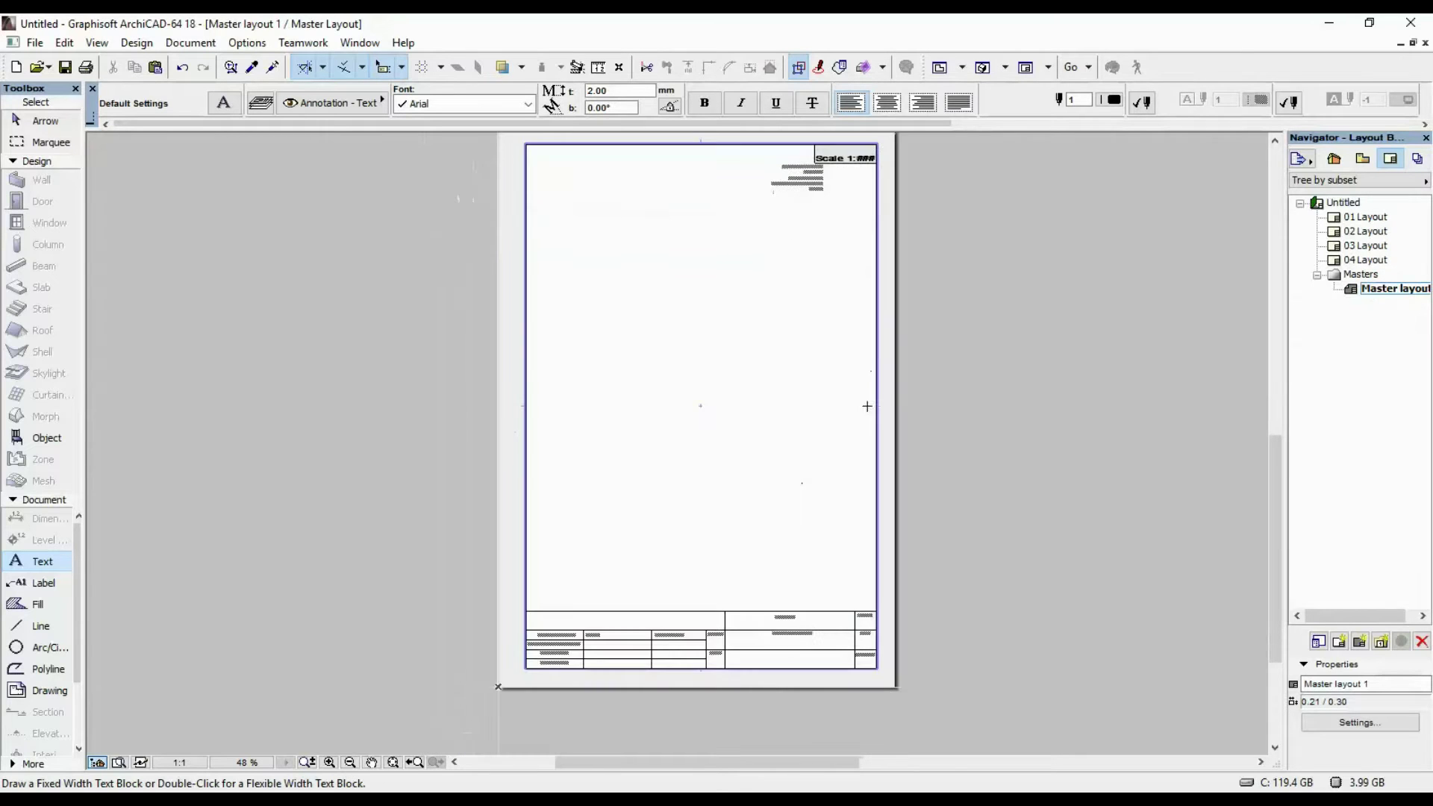
{"action": "left_click", "coordinate": [1379, 685]}
{"action": "triple_click", "coordinate": [1379, 684]}
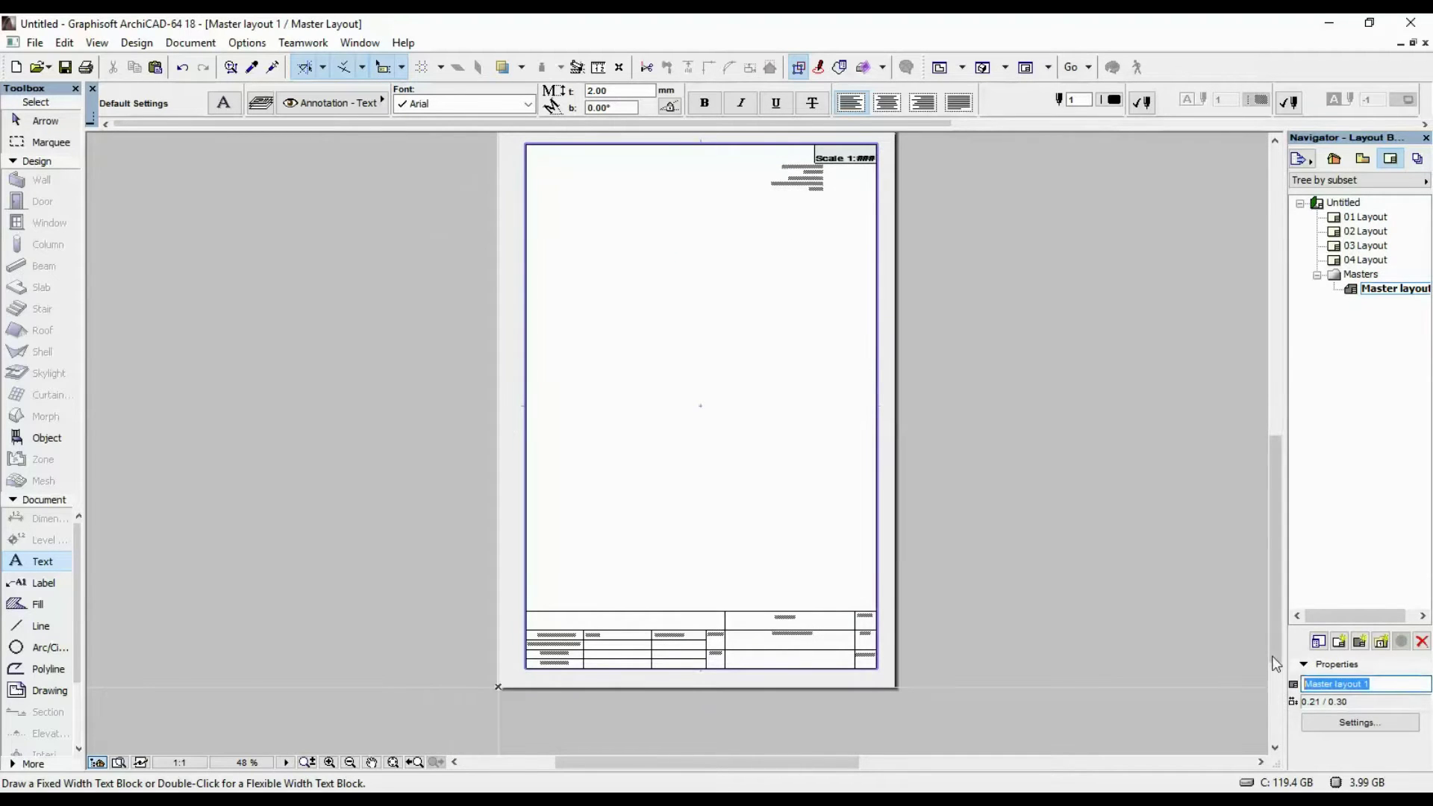
{"action": "type", "text": "a"}
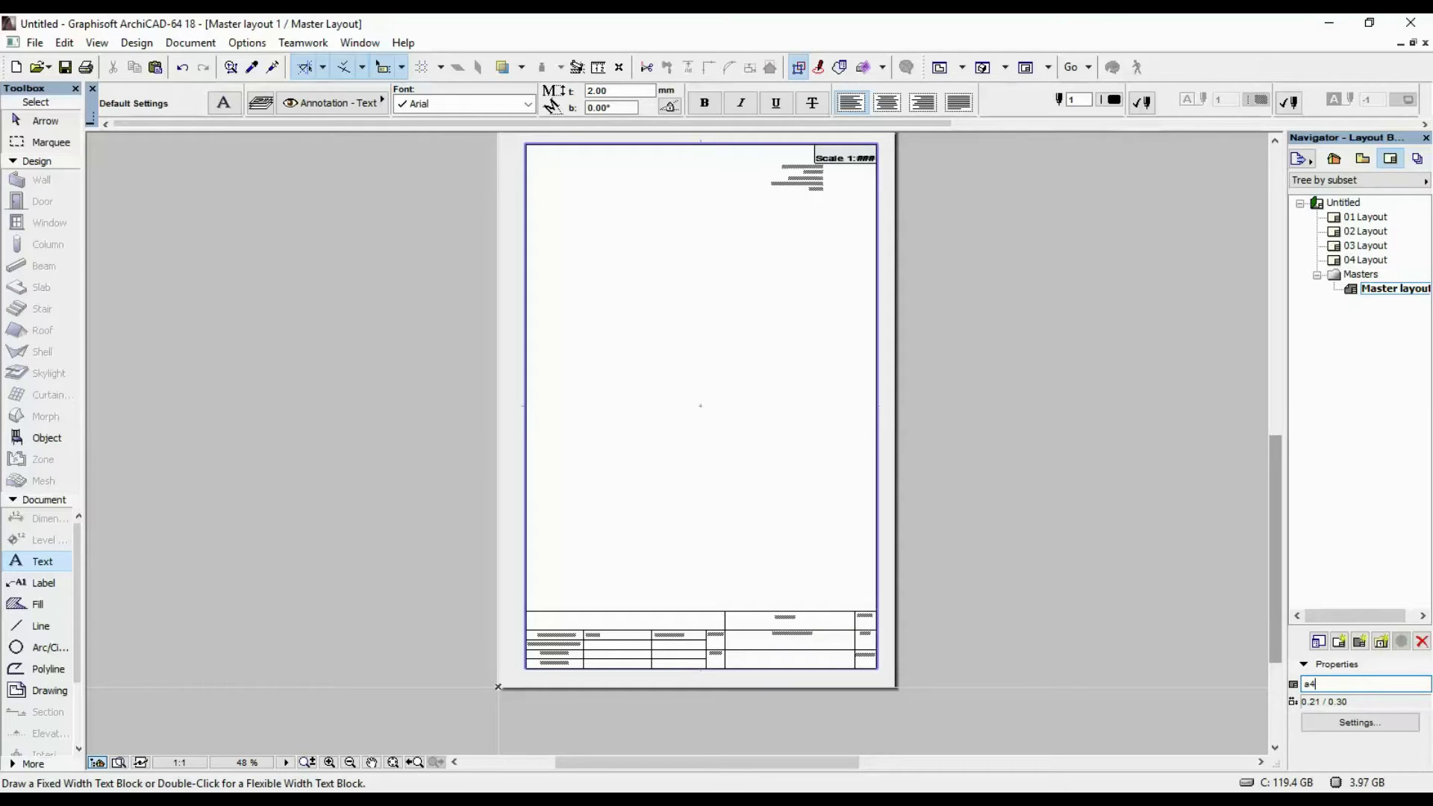
{"action": "type", "text": "4"}
{"action": "key", "text": "Return"}
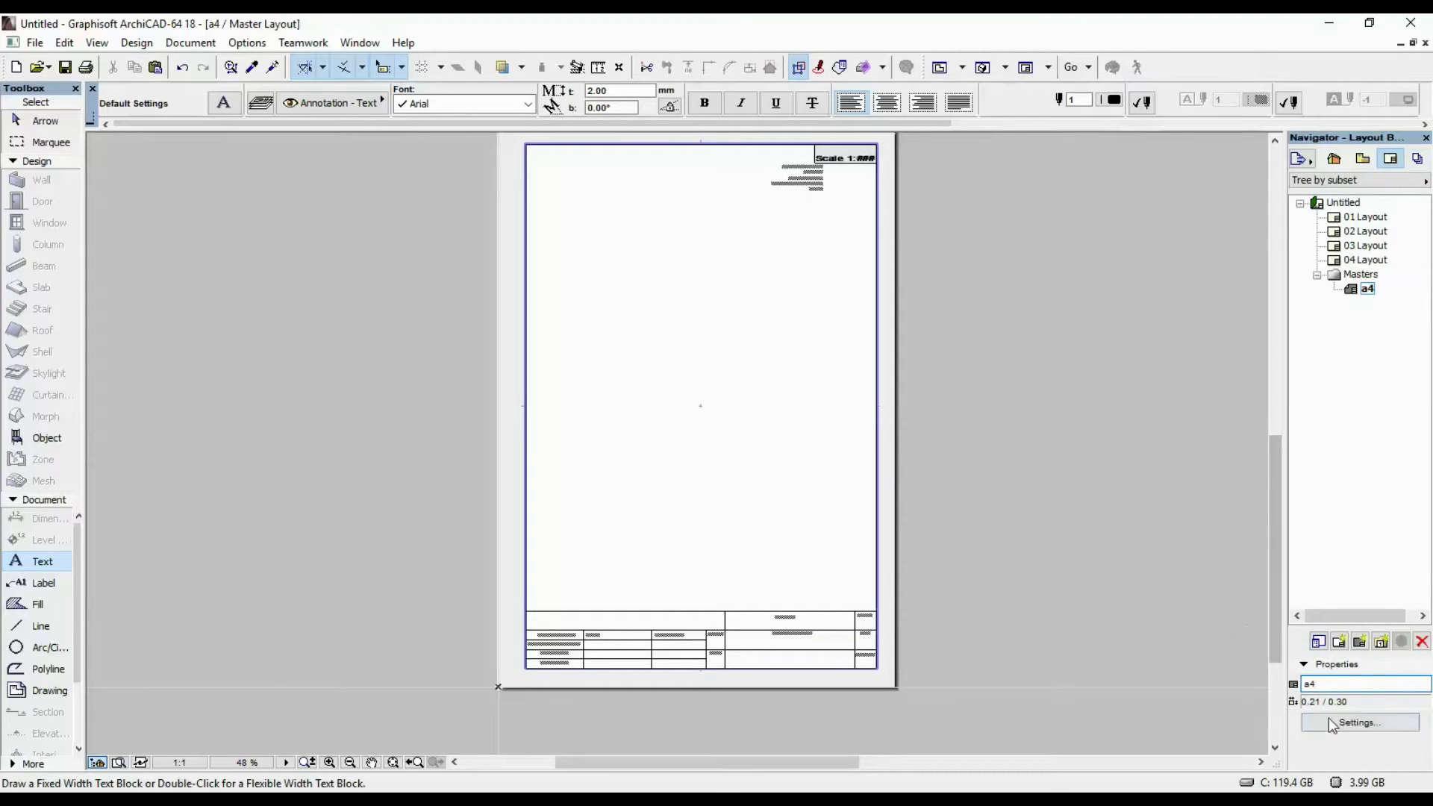
Step: Check the page size option in the a4 master layout's settings and close them
{"action": "left_click", "coordinate": [1372, 720]}
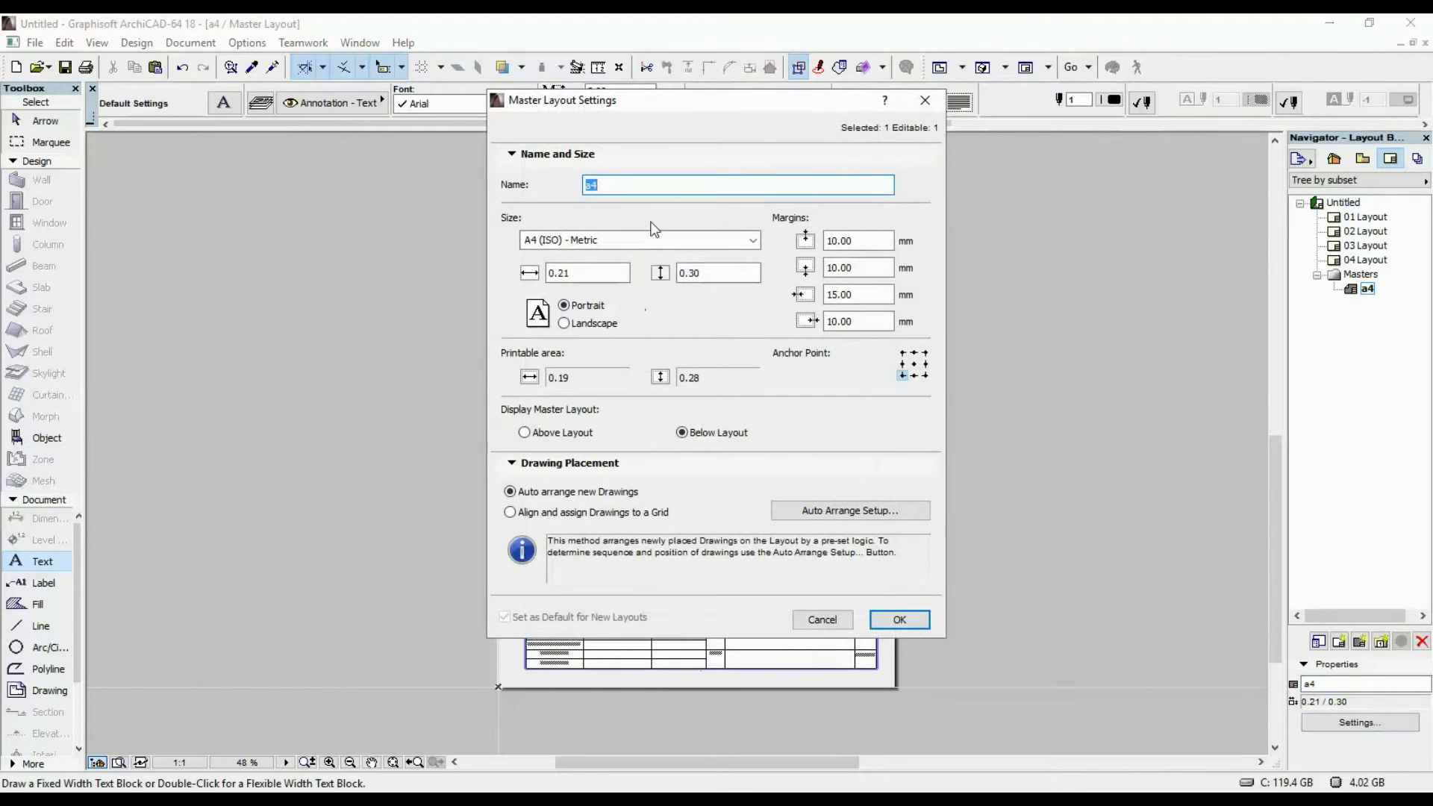
{"action": "left_click", "coordinate": [652, 239]}
{"action": "left_click", "coordinate": [653, 244]}
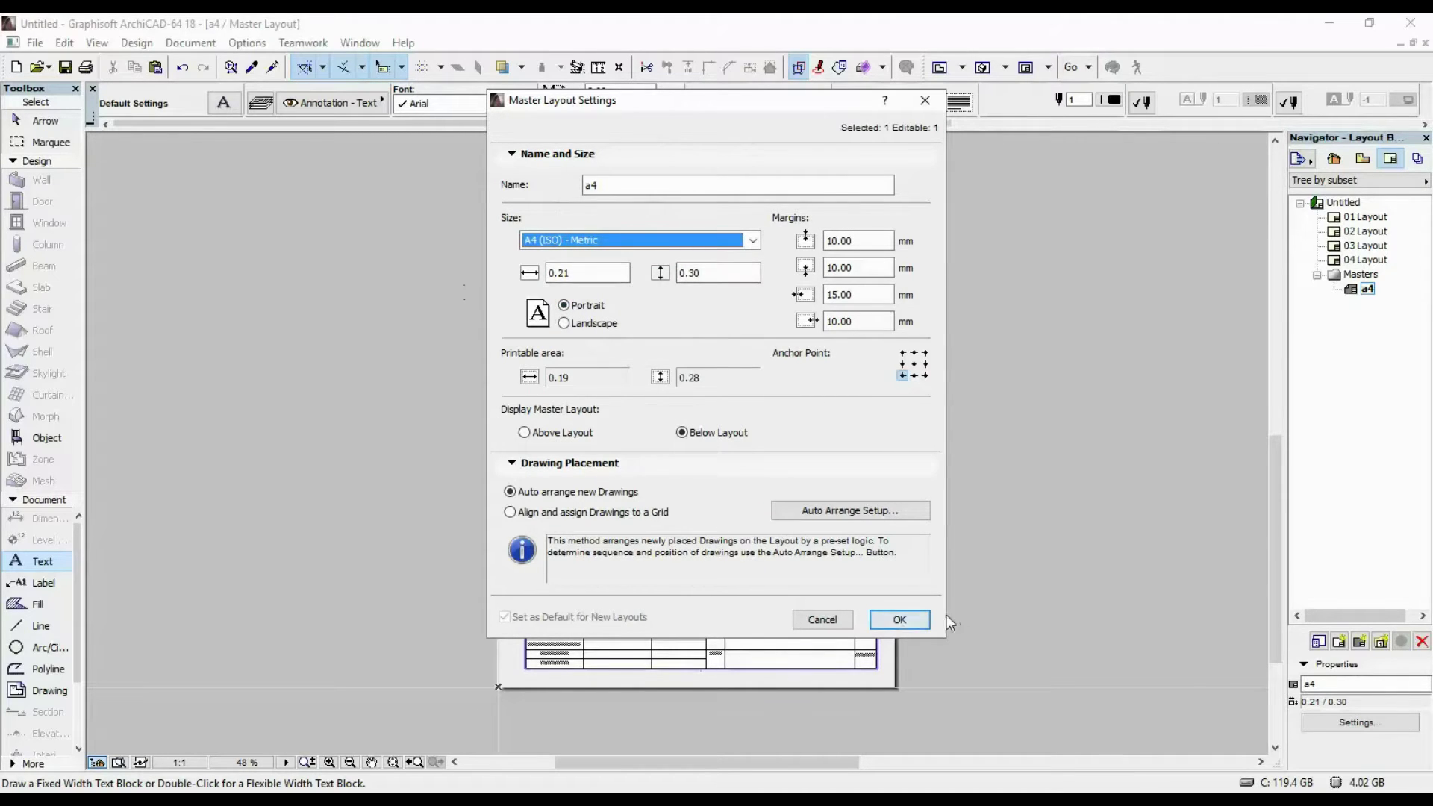
{"action": "left_click", "coordinate": [899, 620]}
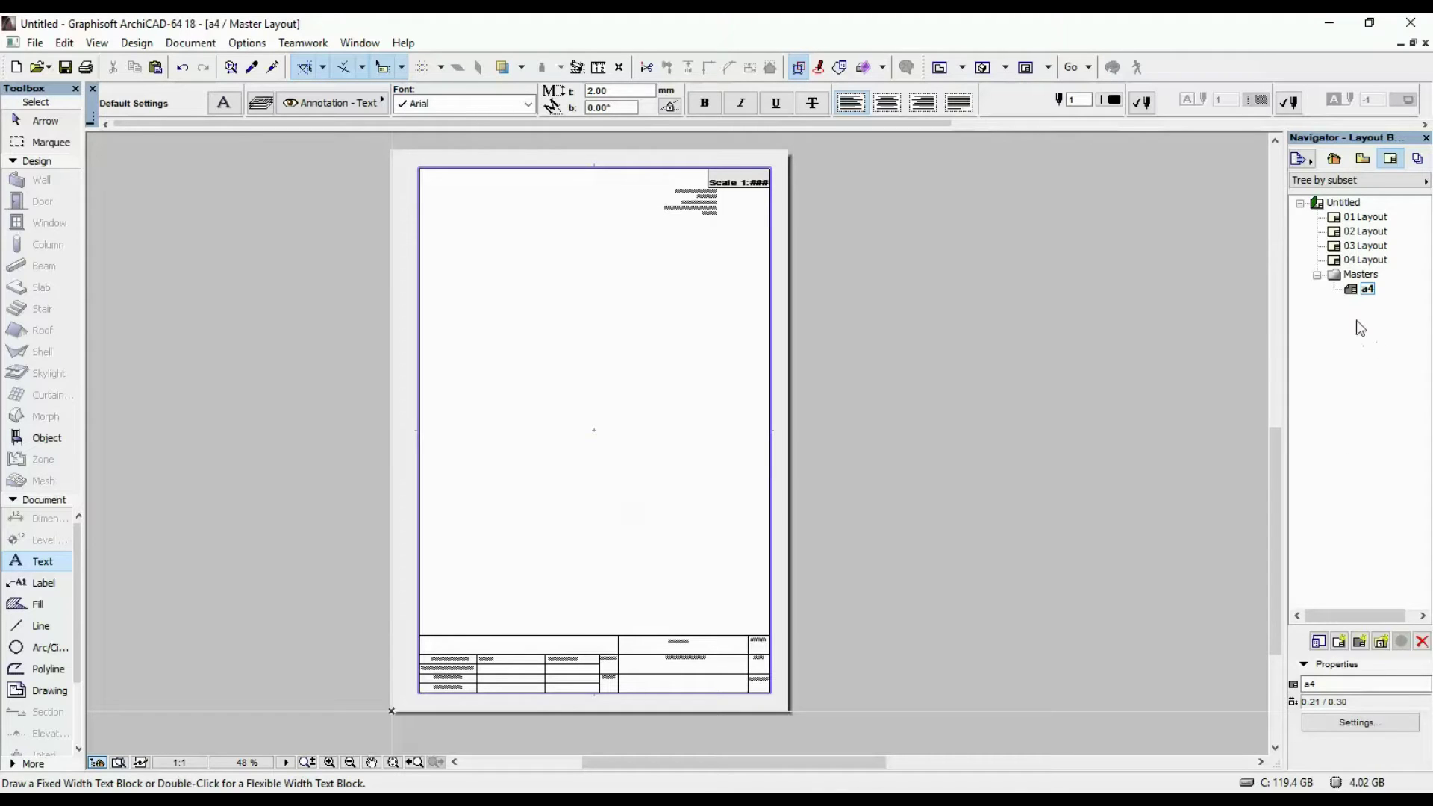
Step: Open 01 Layout and examine how the master's title block appears on it
{"action": "double_click", "coordinate": [1378, 219]}
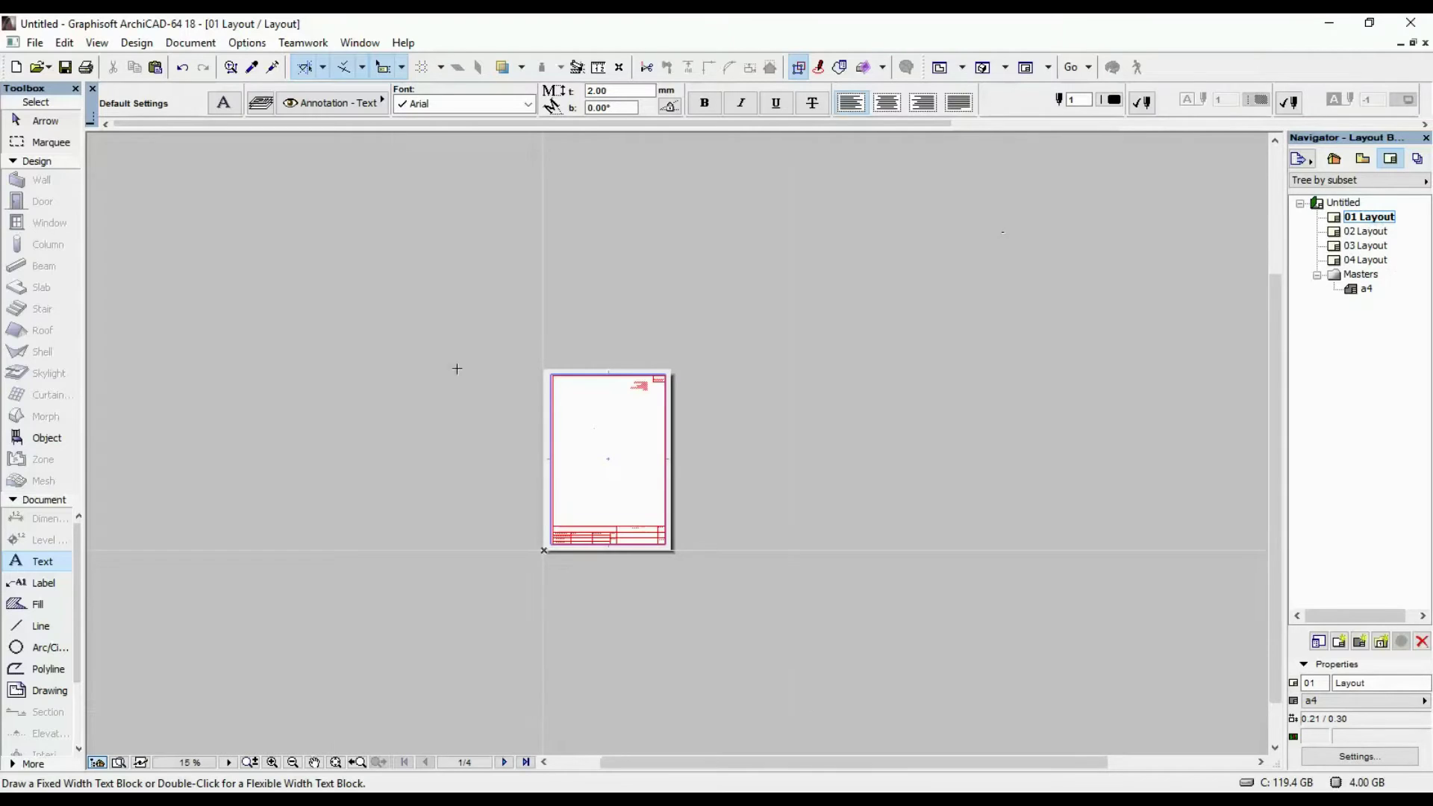
{"action": "scroll", "coordinate": [601, 478], "scroll_direction": "up", "scroll_amount": 3}
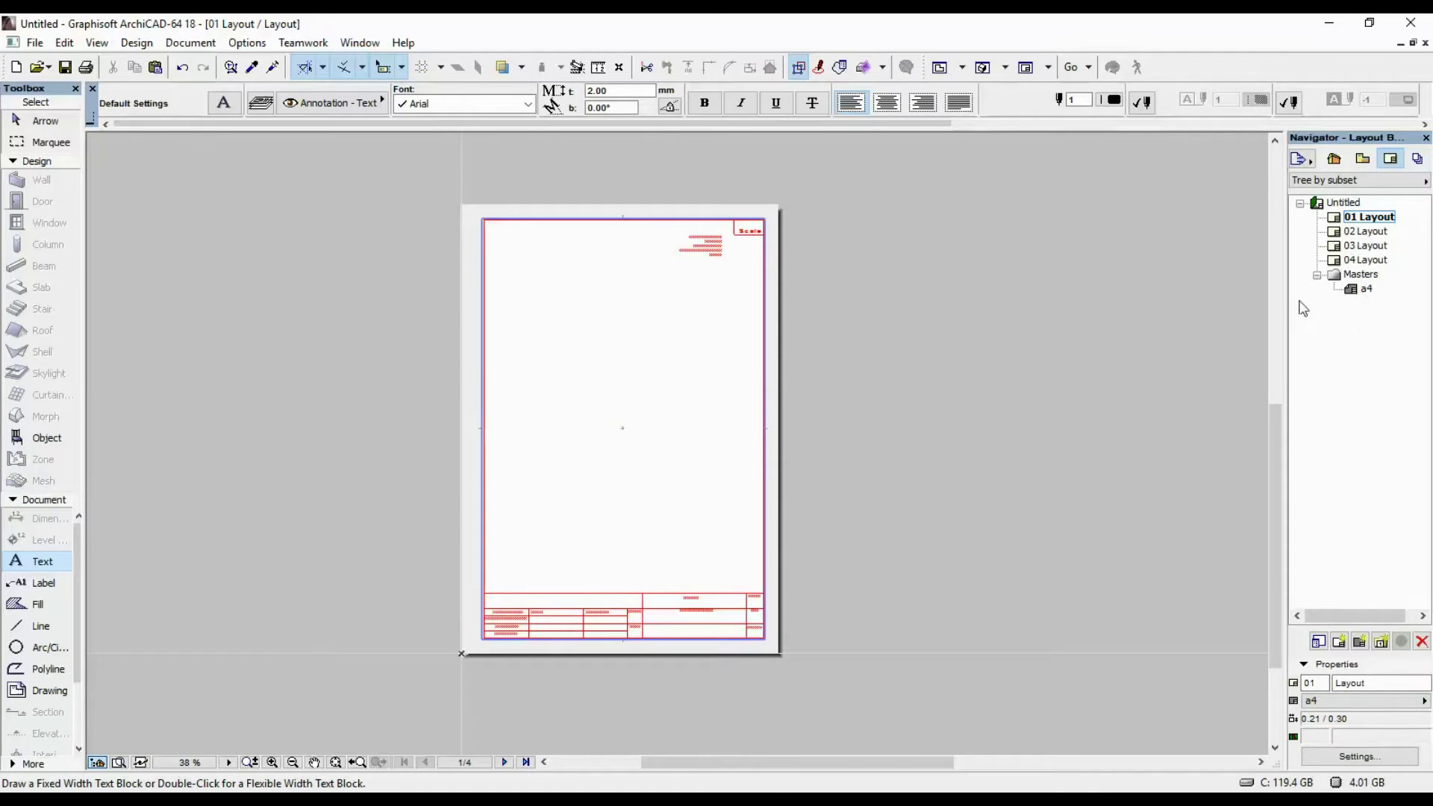
{"action": "scroll", "coordinate": [567, 567], "scroll_direction": "up", "scroll_amount": 2}
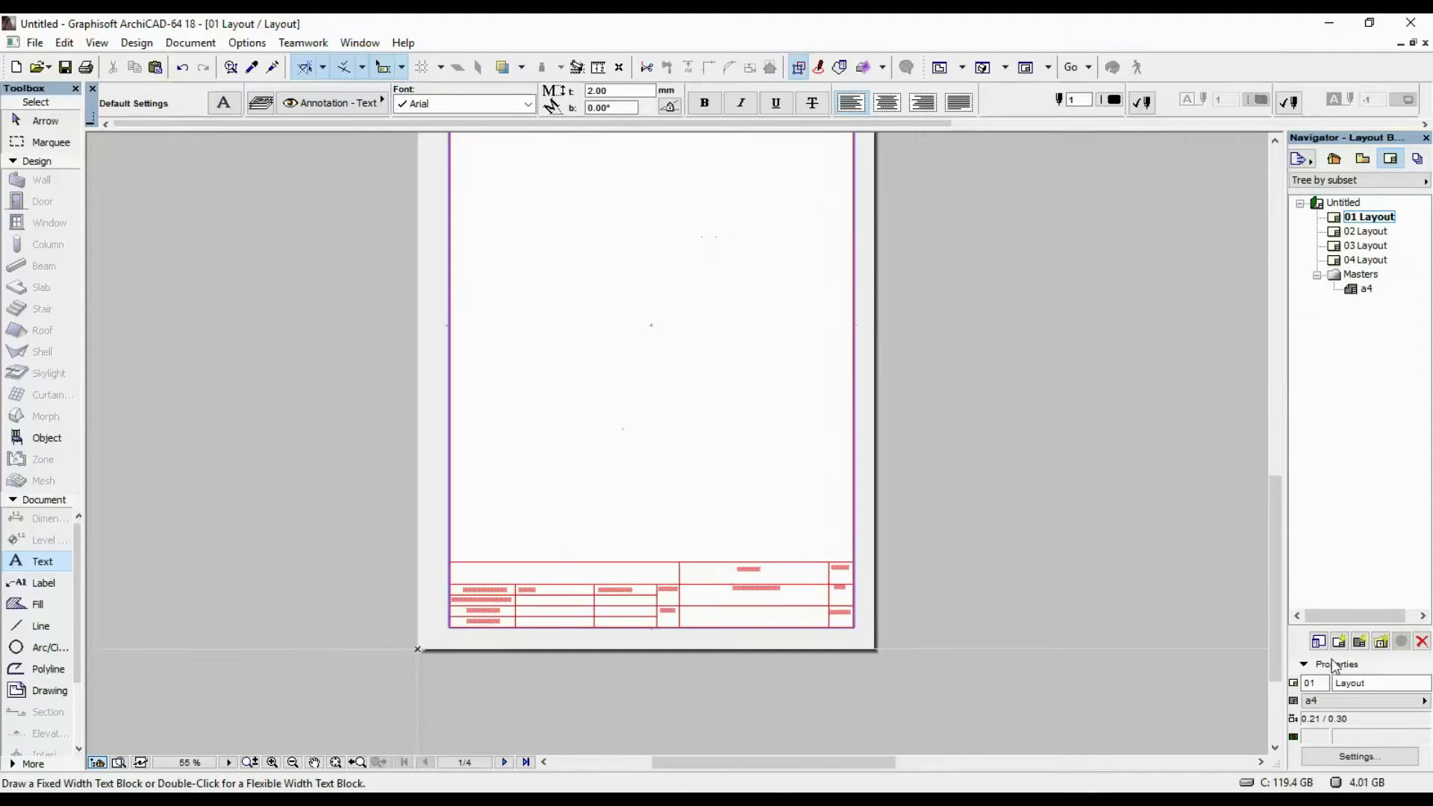
{"action": "scroll", "coordinate": [161, 548], "scroll_direction": "up", "scroll_amount": 1}
{"action": "scroll", "coordinate": [161, 547], "scroll_direction": "up", "scroll_amount": 3}
{"action": "middle_click_drag", "start_coordinate": [1398, 694], "coordinate": [918, 487]}
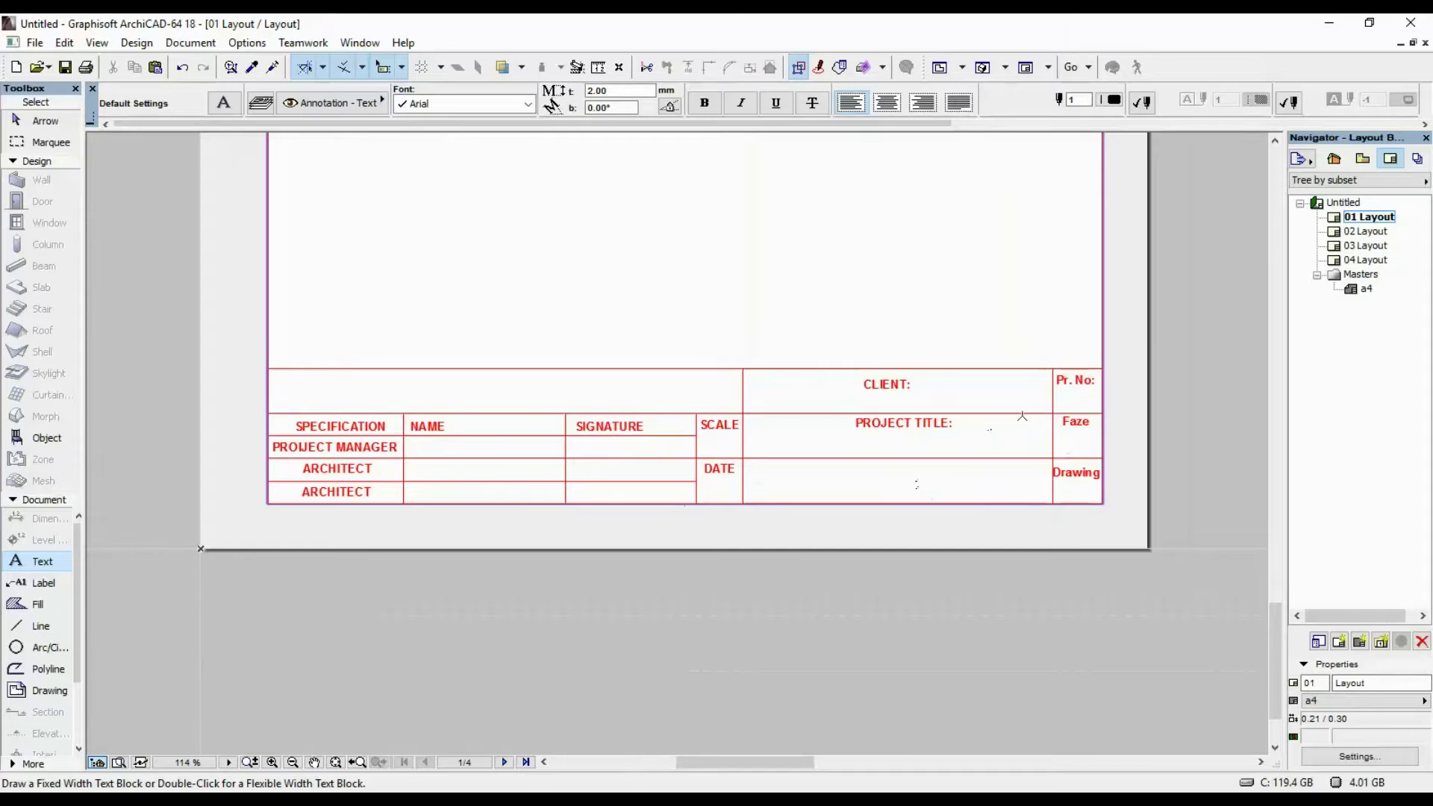
{"action": "mouse_move", "coordinate": [1145, 575]}
{"action": "left_mouse_down", "text": "shift"}
{"action": "mouse_move", "coordinate": [1013, 410]}
{"action": "mouse_move", "coordinate": [993, 349]}
{"action": "left_mouse_up", "text": "shift"}
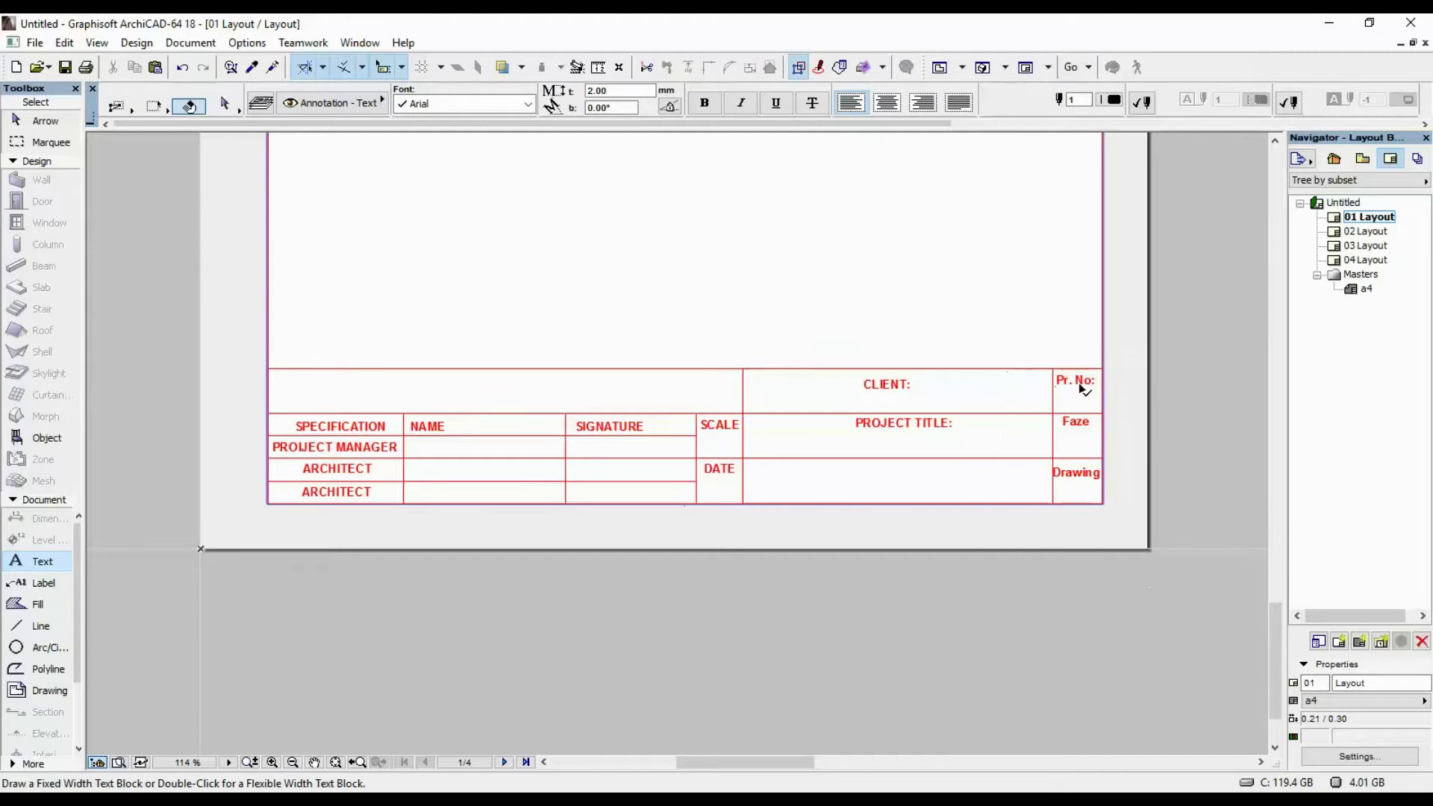
{"action": "left_click_drag", "start_coordinate": [1081, 383], "coordinate": [1031, 350], "text": "shift"}
{"action": "key", "text": "Escape"}
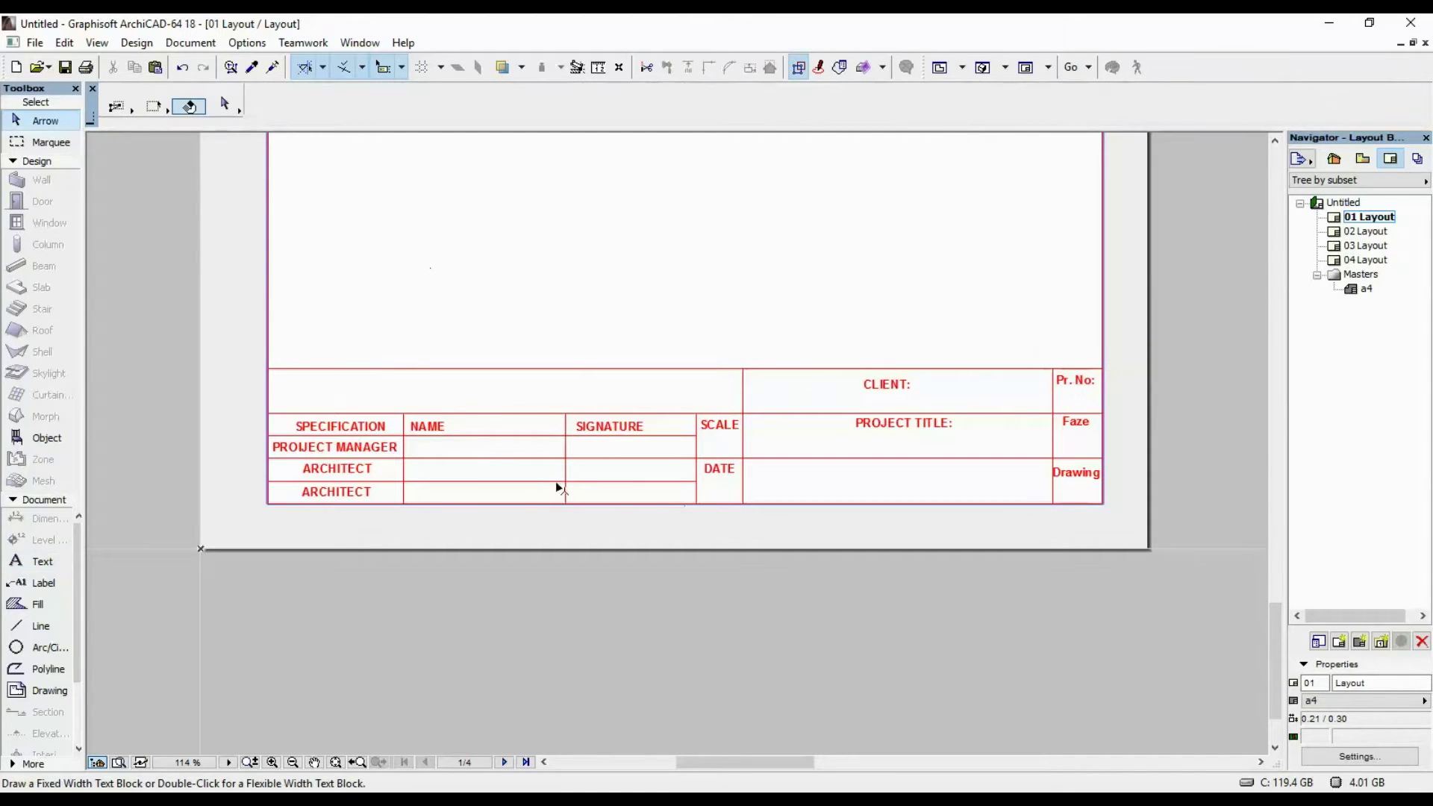
Step: Return to the a4 master layout and examine its sheet and title block fields
{"action": "double_click", "coordinate": [1366, 289]}
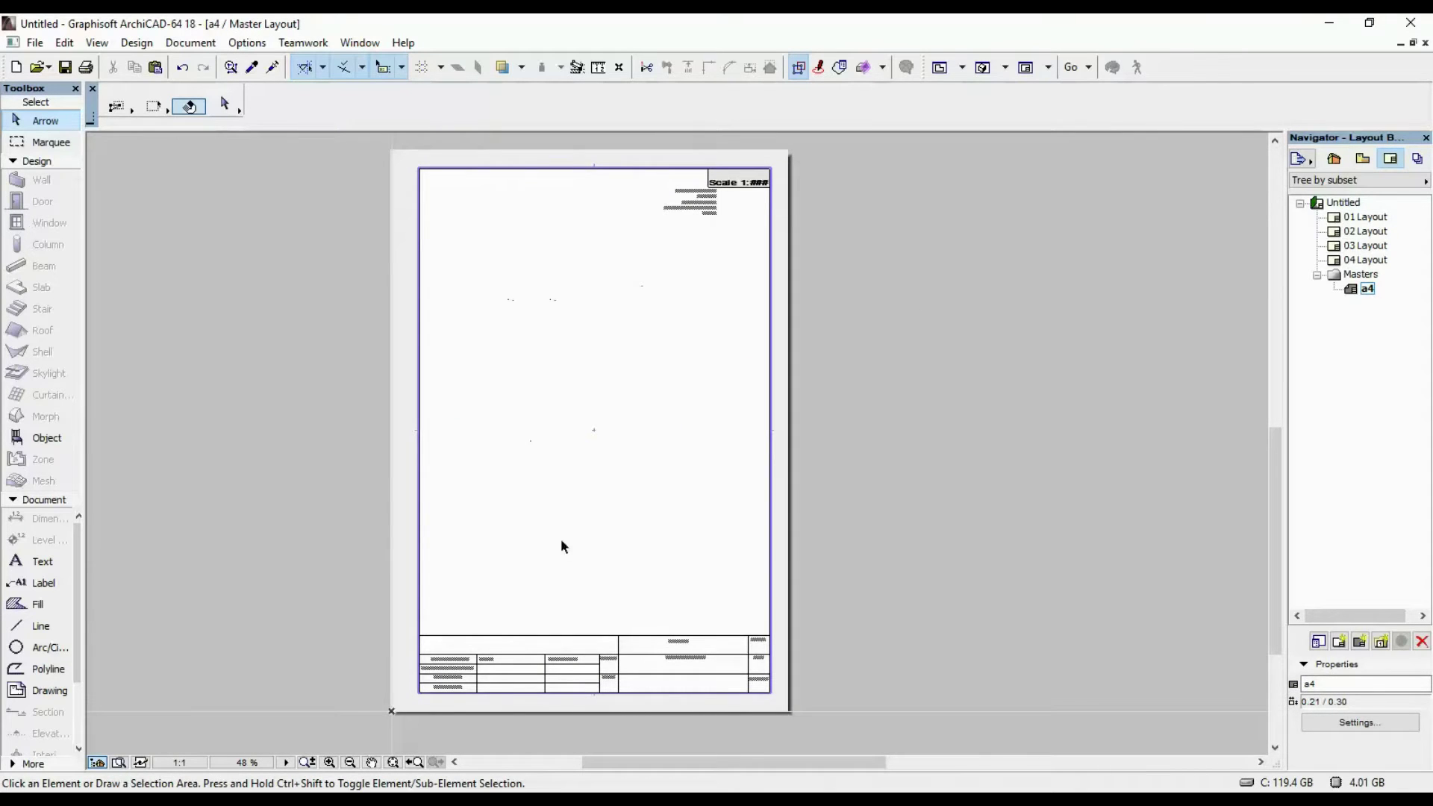
{"action": "middle_click_drag", "start_coordinate": [578, 565], "coordinate": [595, 481]}
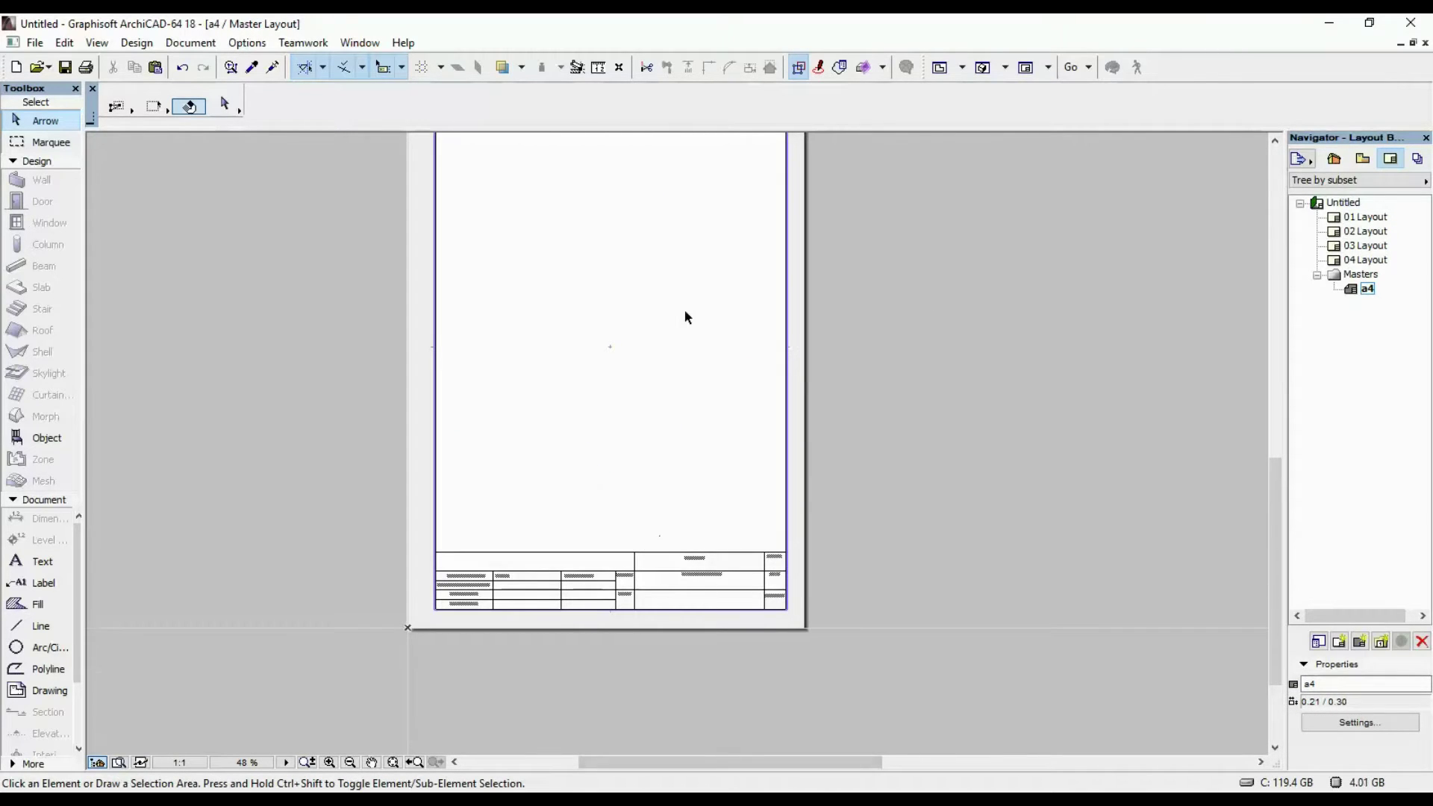
{"action": "middle_click_drag", "start_coordinate": [684, 314], "coordinate": [702, 382]}
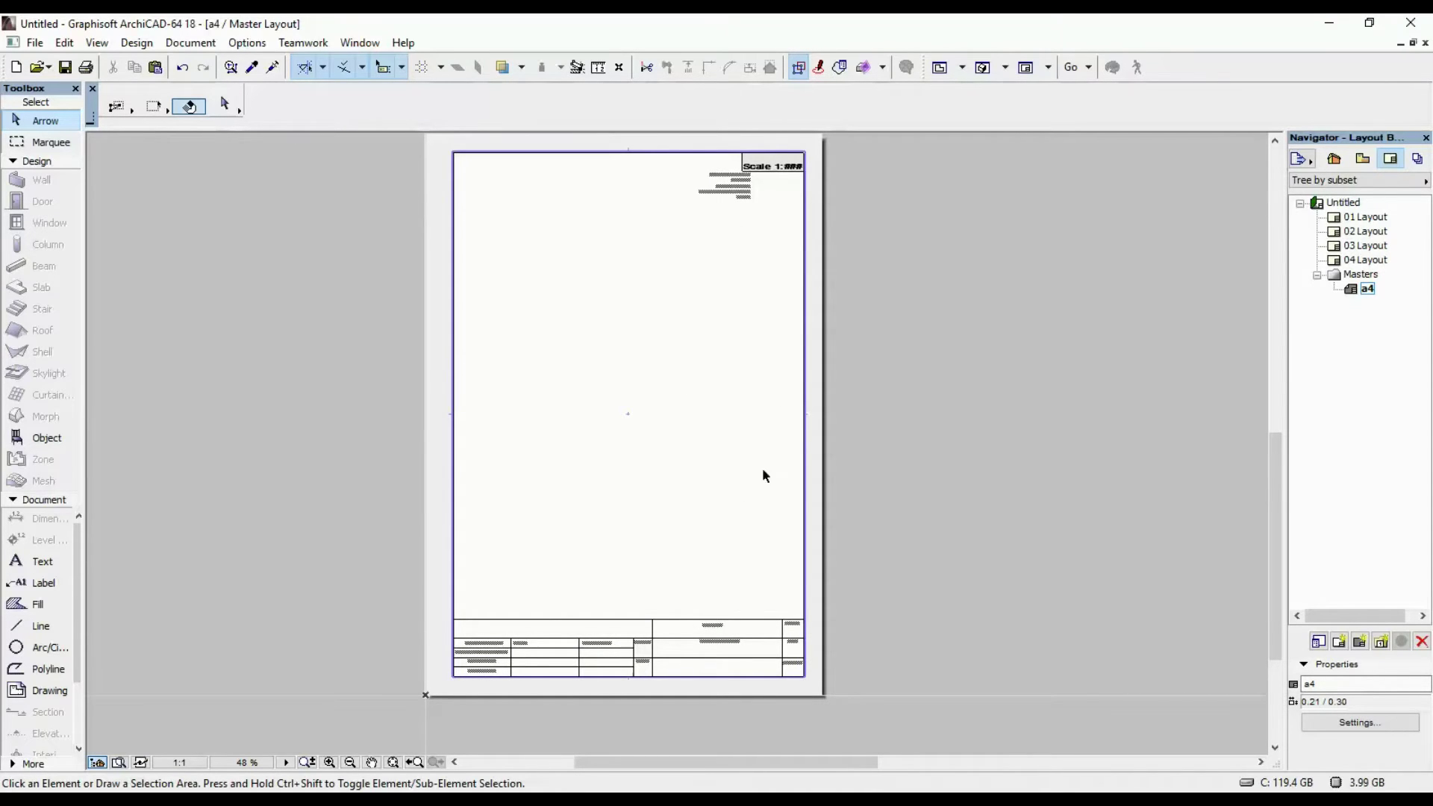
{"action": "scroll", "coordinate": [649, 653], "scroll_direction": "up", "scroll_amount": 5}
{"action": "middle_click_drag", "start_coordinate": [700, 609], "coordinate": [686, 564]}
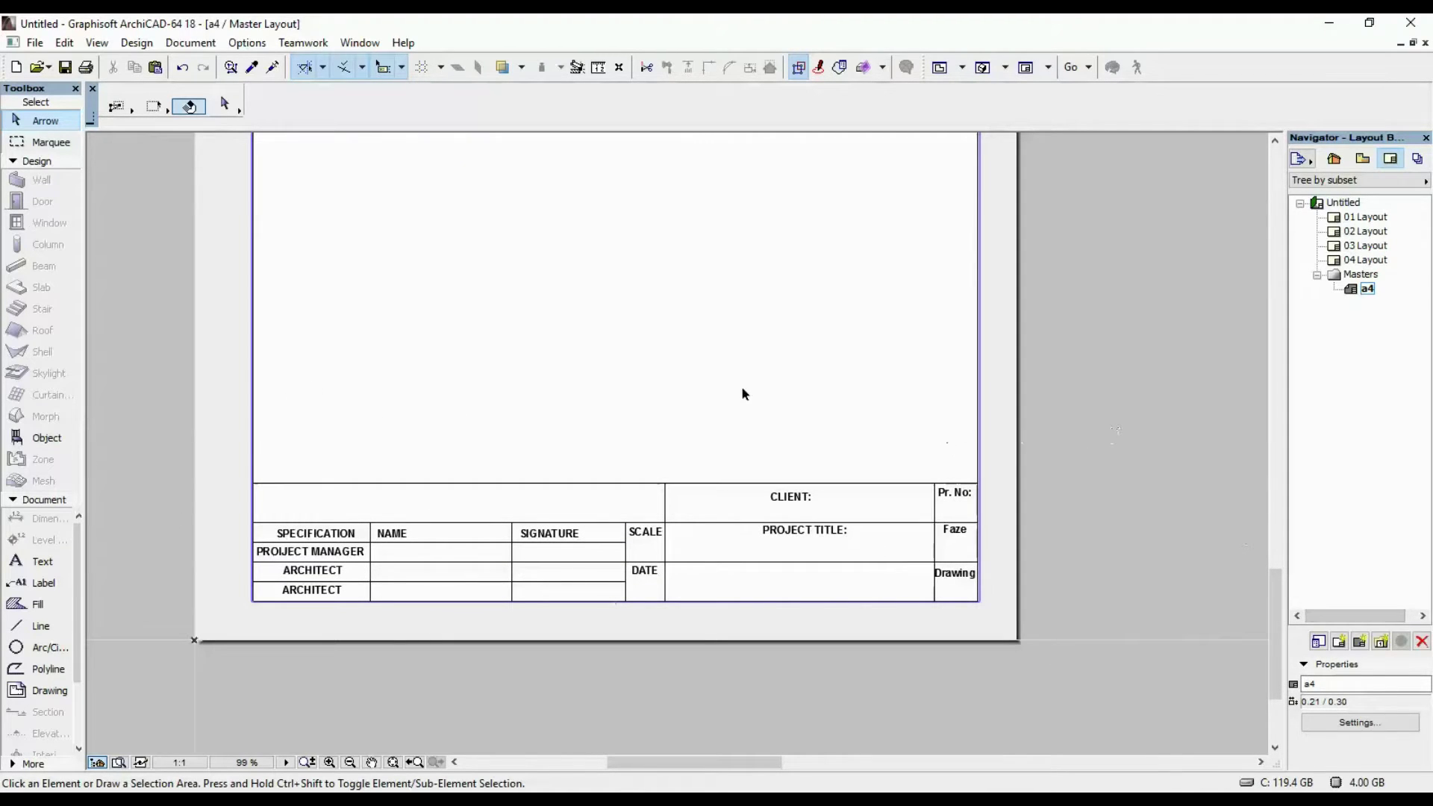
{"action": "scroll", "coordinate": [540, 421], "scroll_direction": "down", "scroll_amount": 3}
{"action": "middle_click_drag", "start_coordinate": [640, 352], "coordinate": [651, 783]}
{"action": "middle_click_drag", "start_coordinate": [686, 606], "coordinate": [758, 226]}
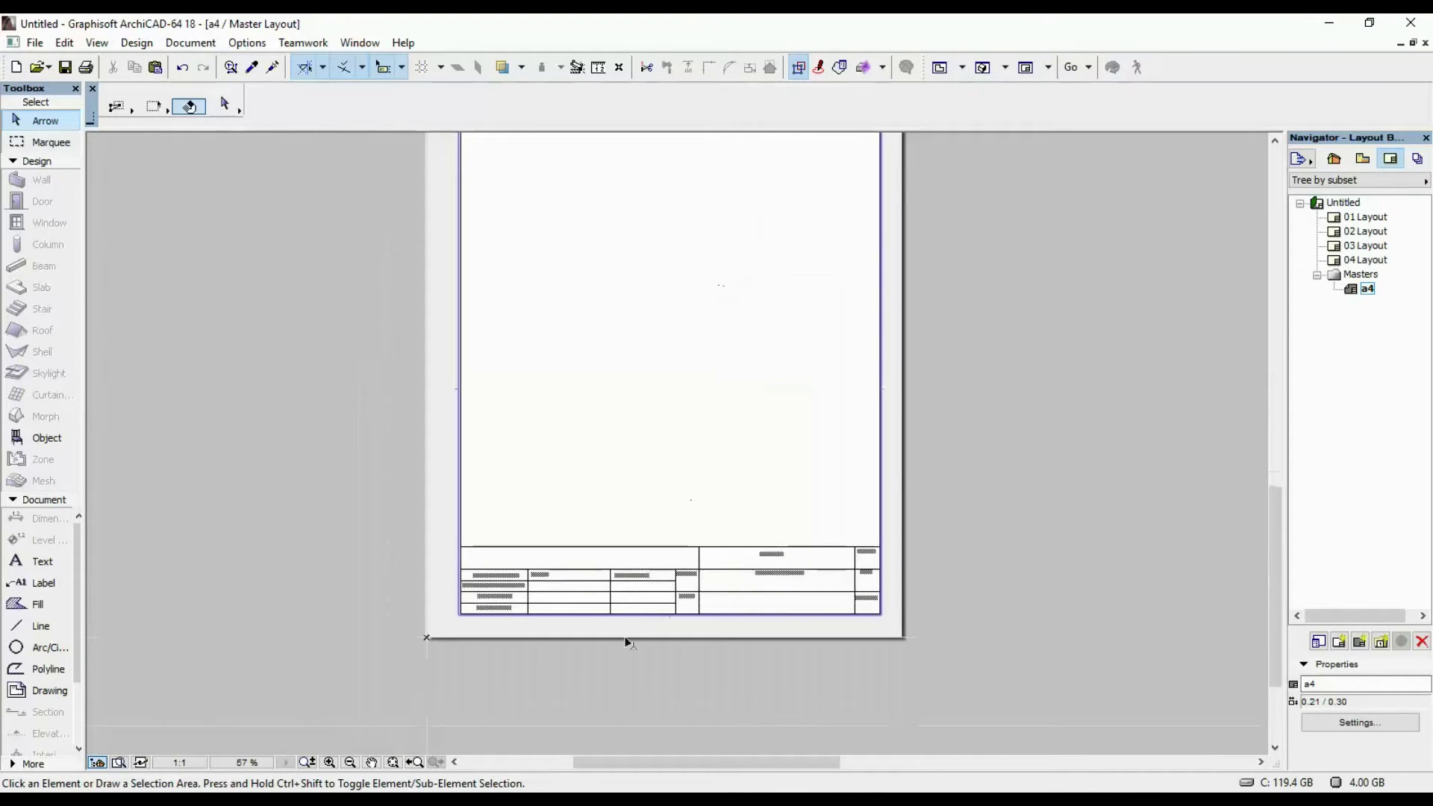
{"action": "scroll", "coordinate": [870, 587], "scroll_direction": "up", "scroll_amount": 4}
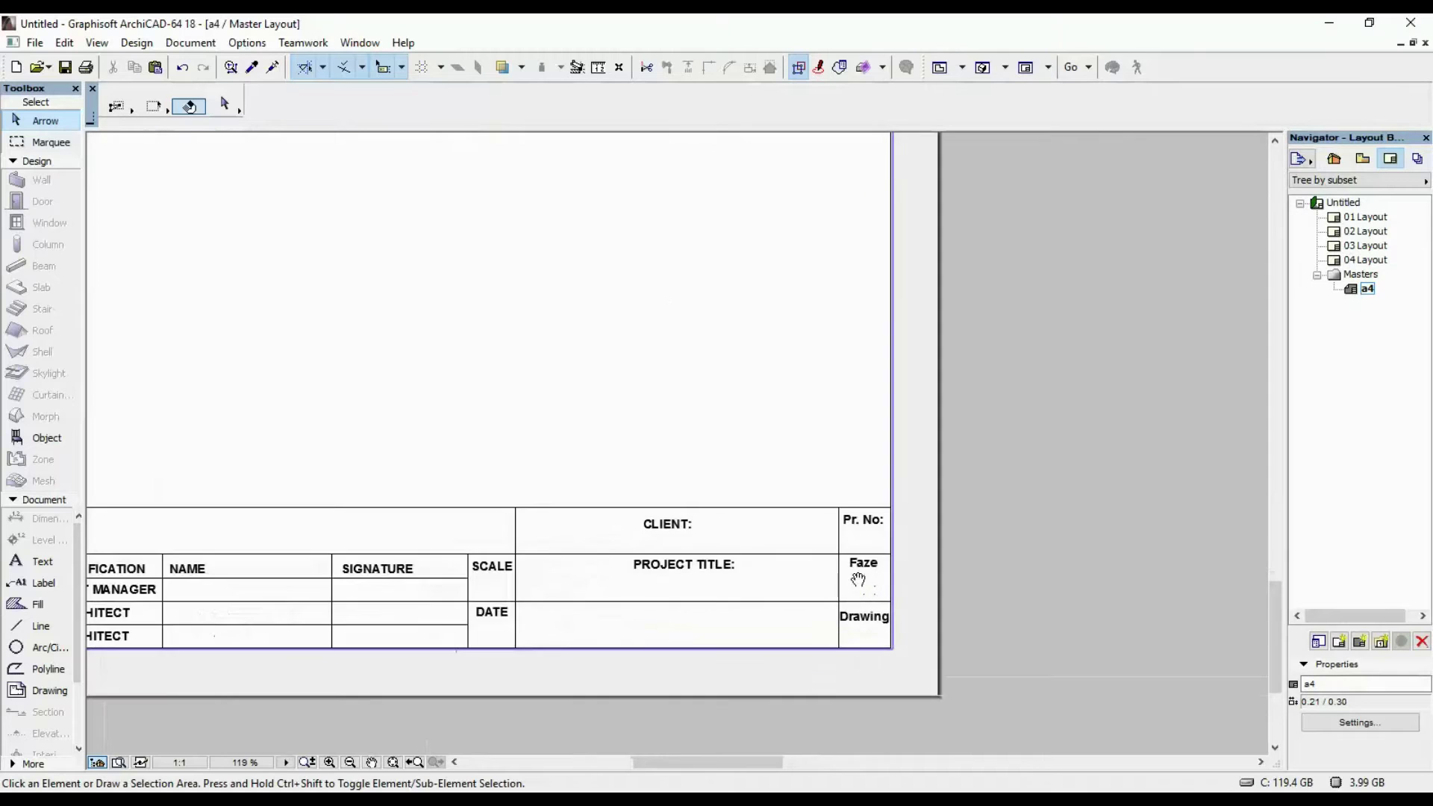
{"action": "scroll", "coordinate": [765, 468], "scroll_direction": "down", "scroll_amount": 3}
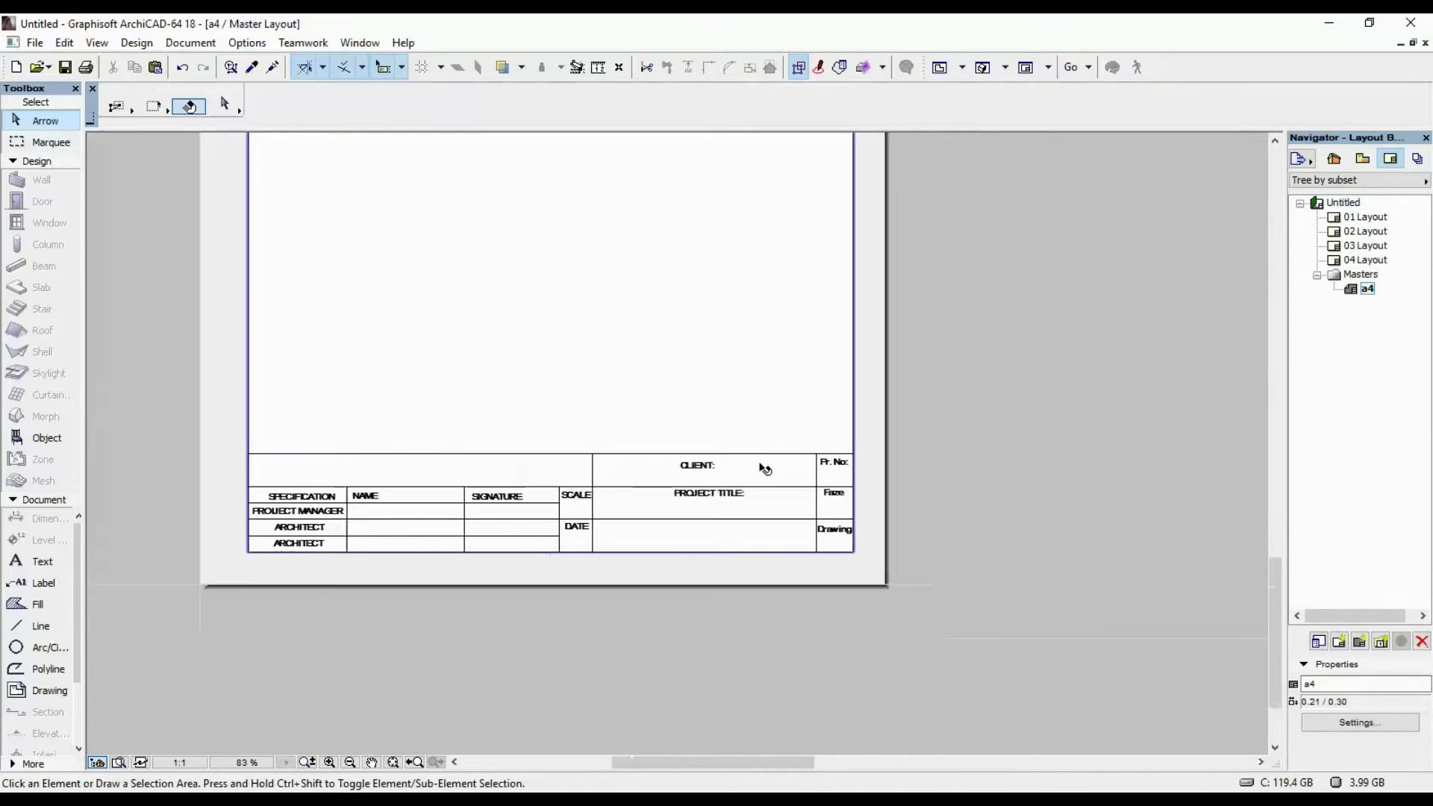
{"action": "scroll", "coordinate": [750, 356], "scroll_direction": "up", "scroll_amount": 1}
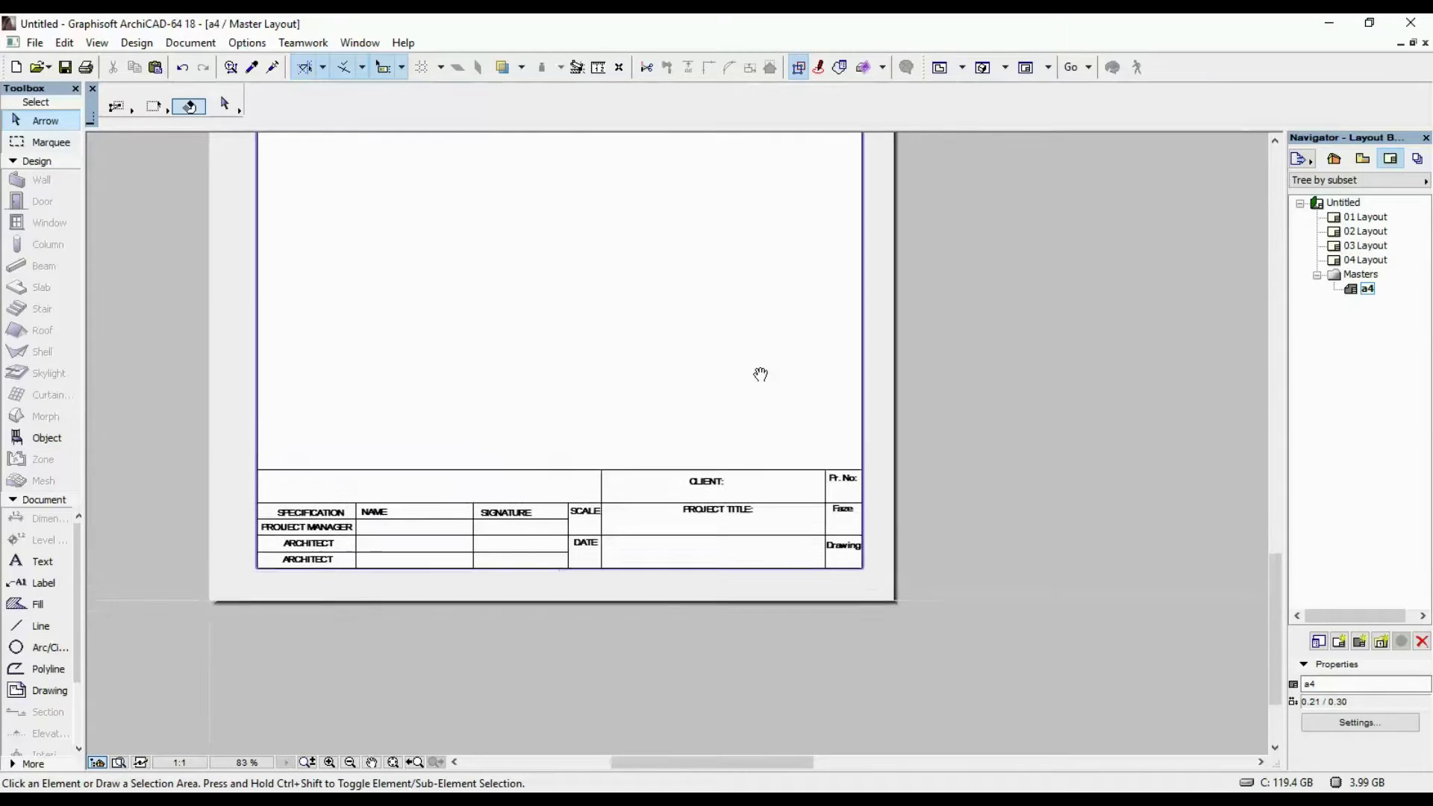
Step: Open the Project Info of the Untitled layout book and set the Project Name to "House N"
{"action": "left_click", "coordinate": [1346, 205]}
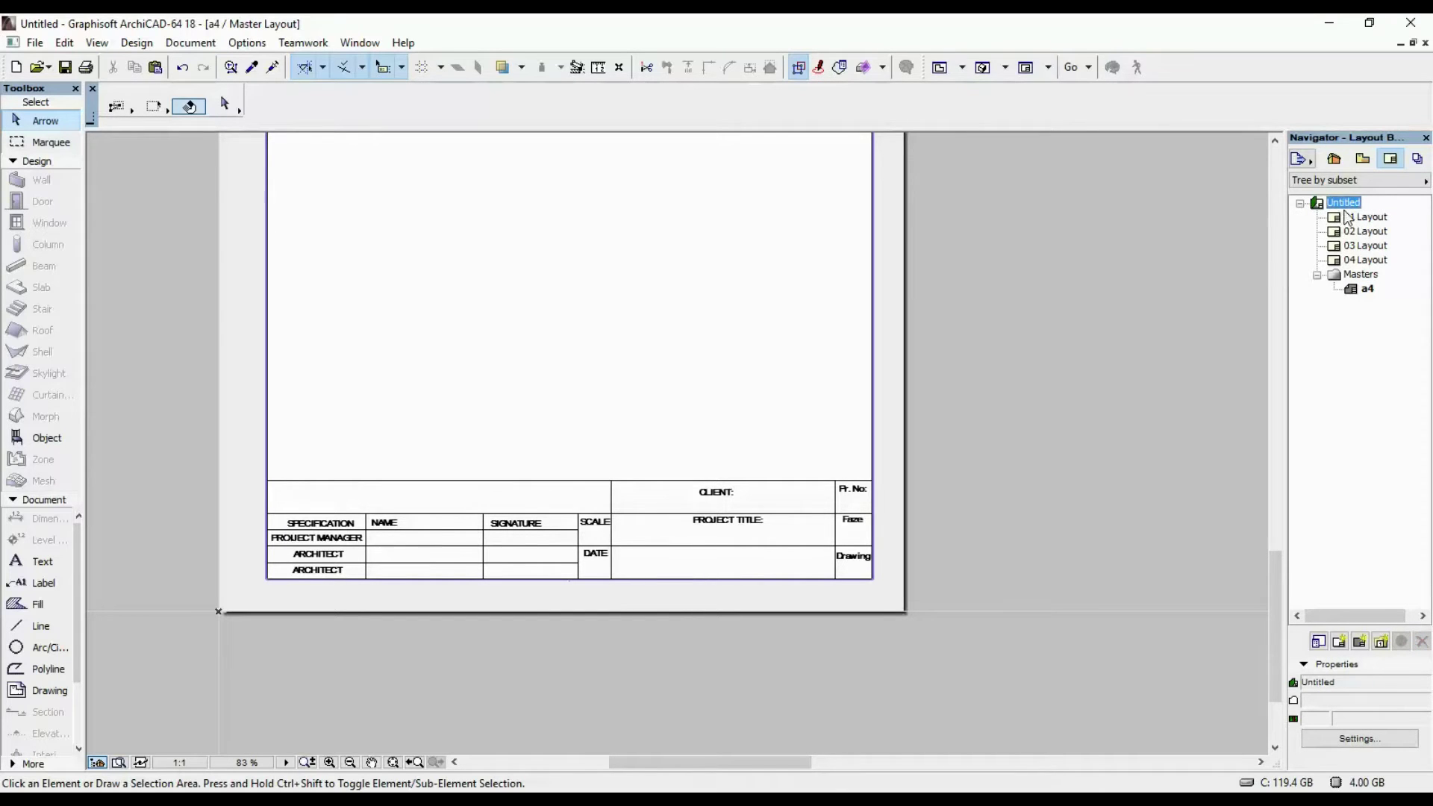
{"action": "right_click", "coordinate": [1349, 206]}
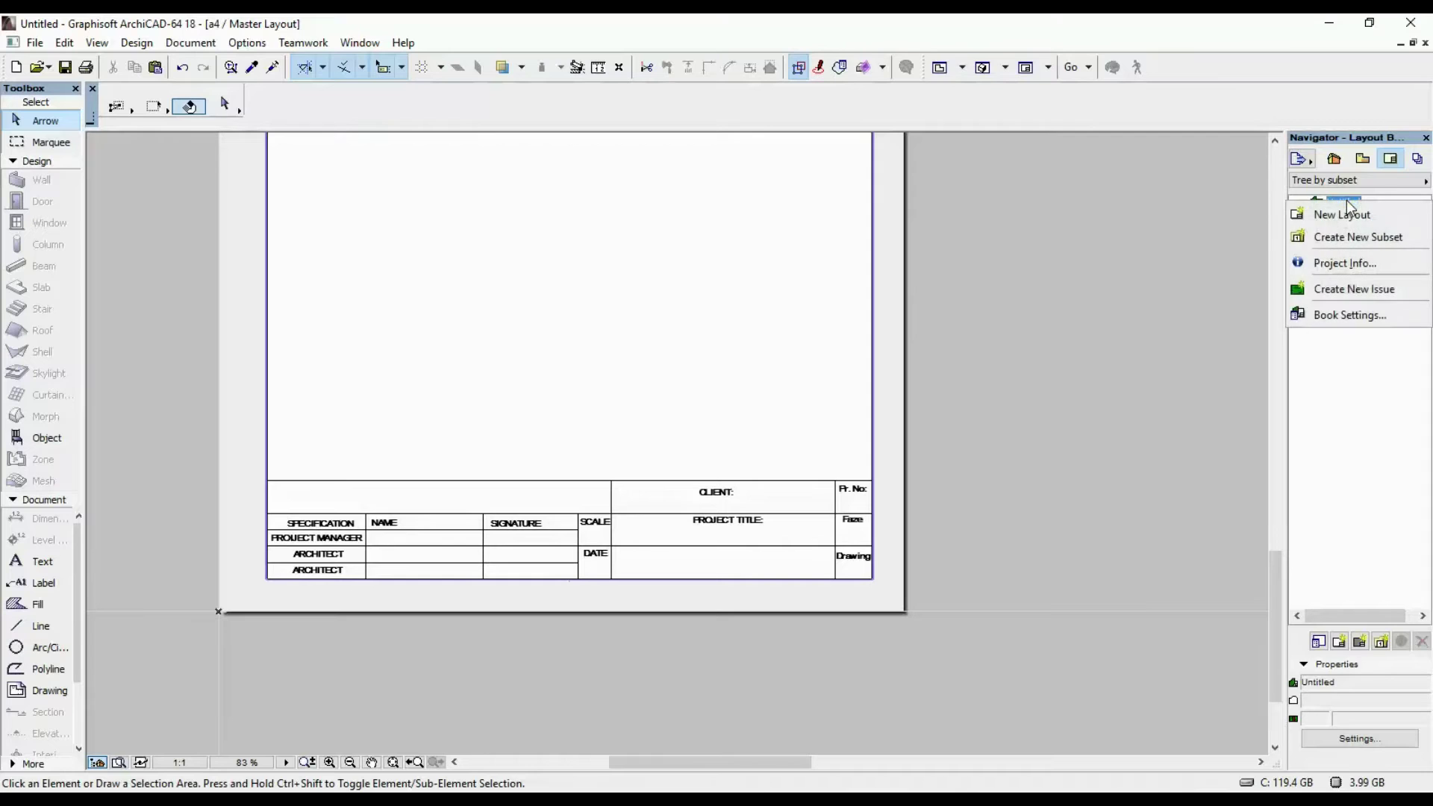
{"action": "left_click", "coordinate": [1348, 263]}
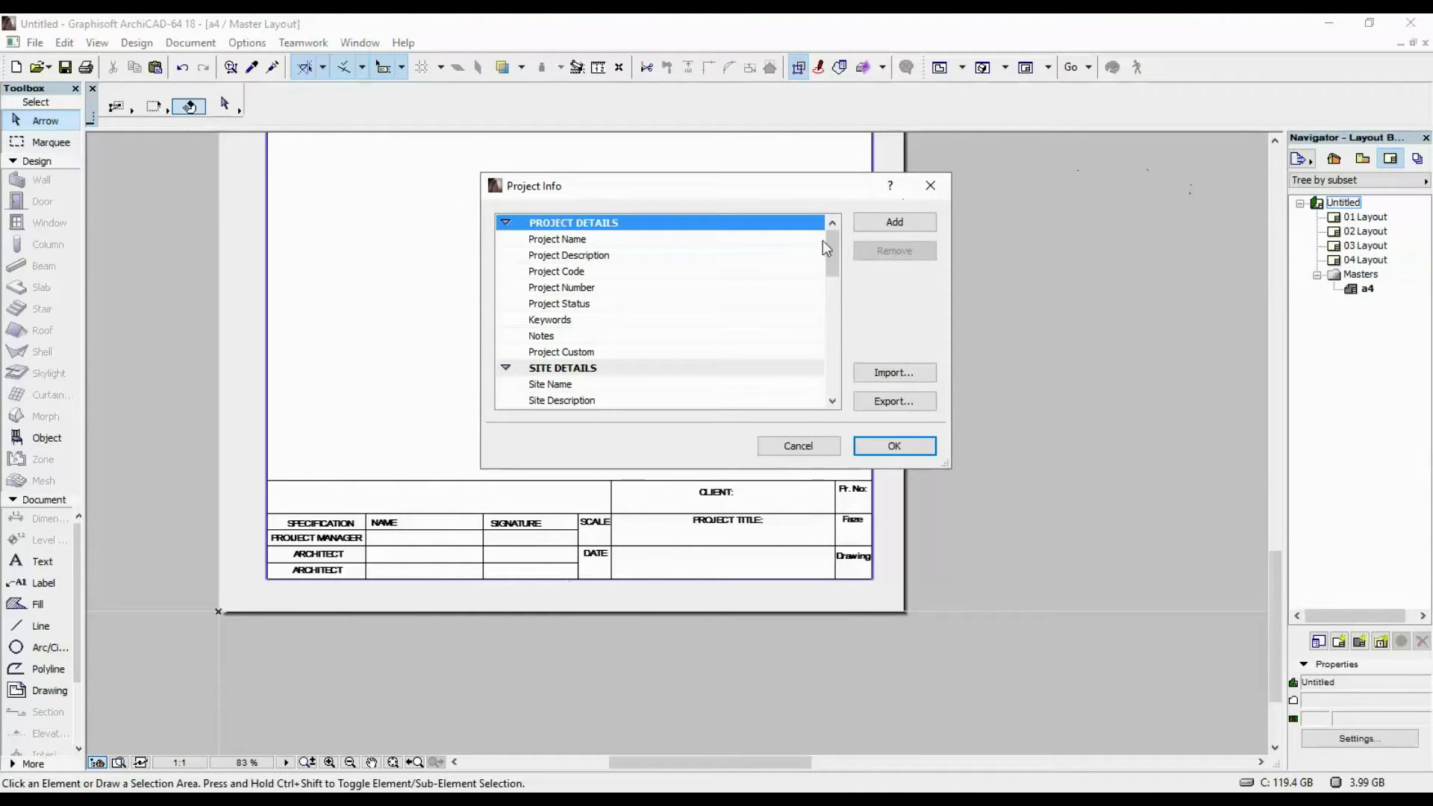
{"action": "left_click", "coordinate": [713, 239]}
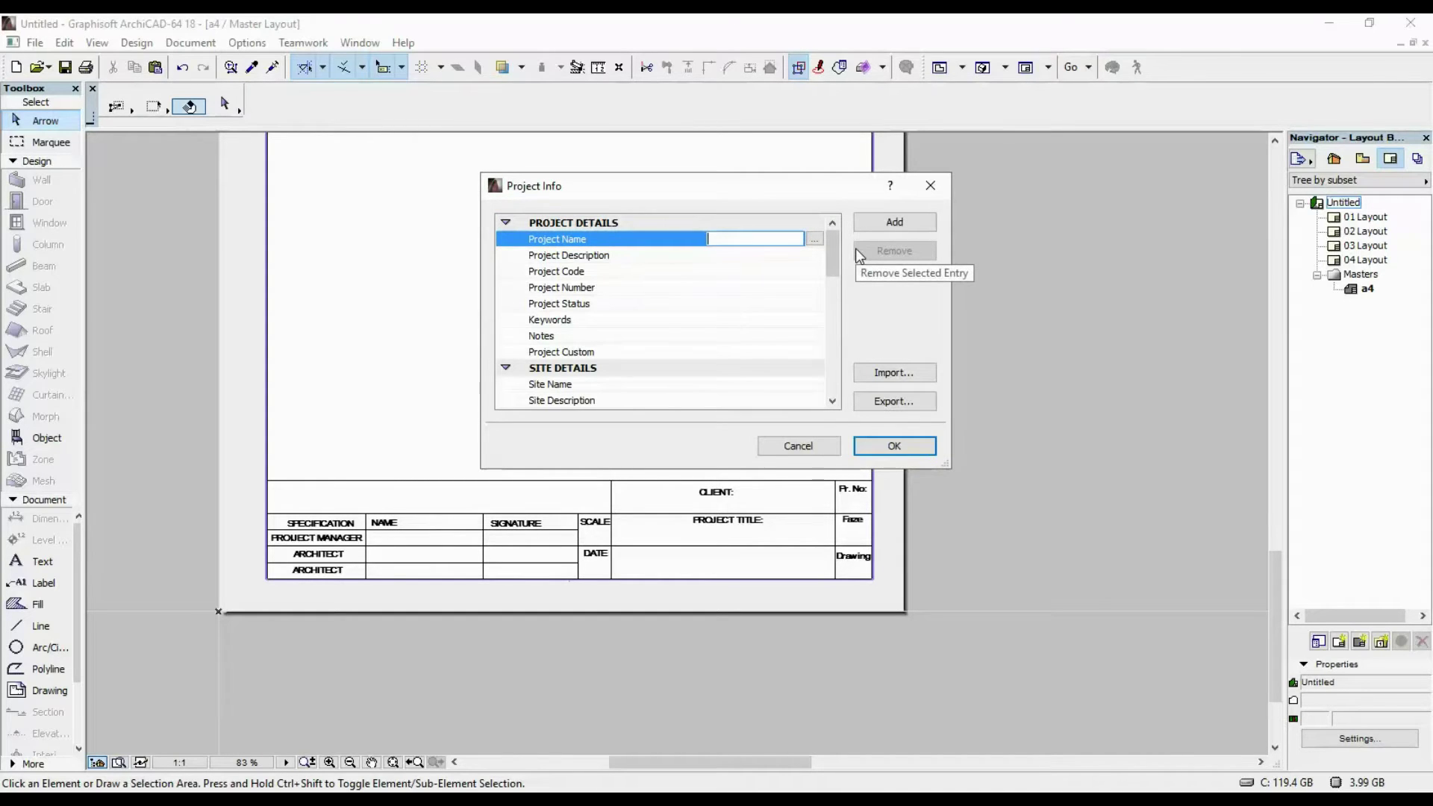
{"action": "type", "text": "House N"}
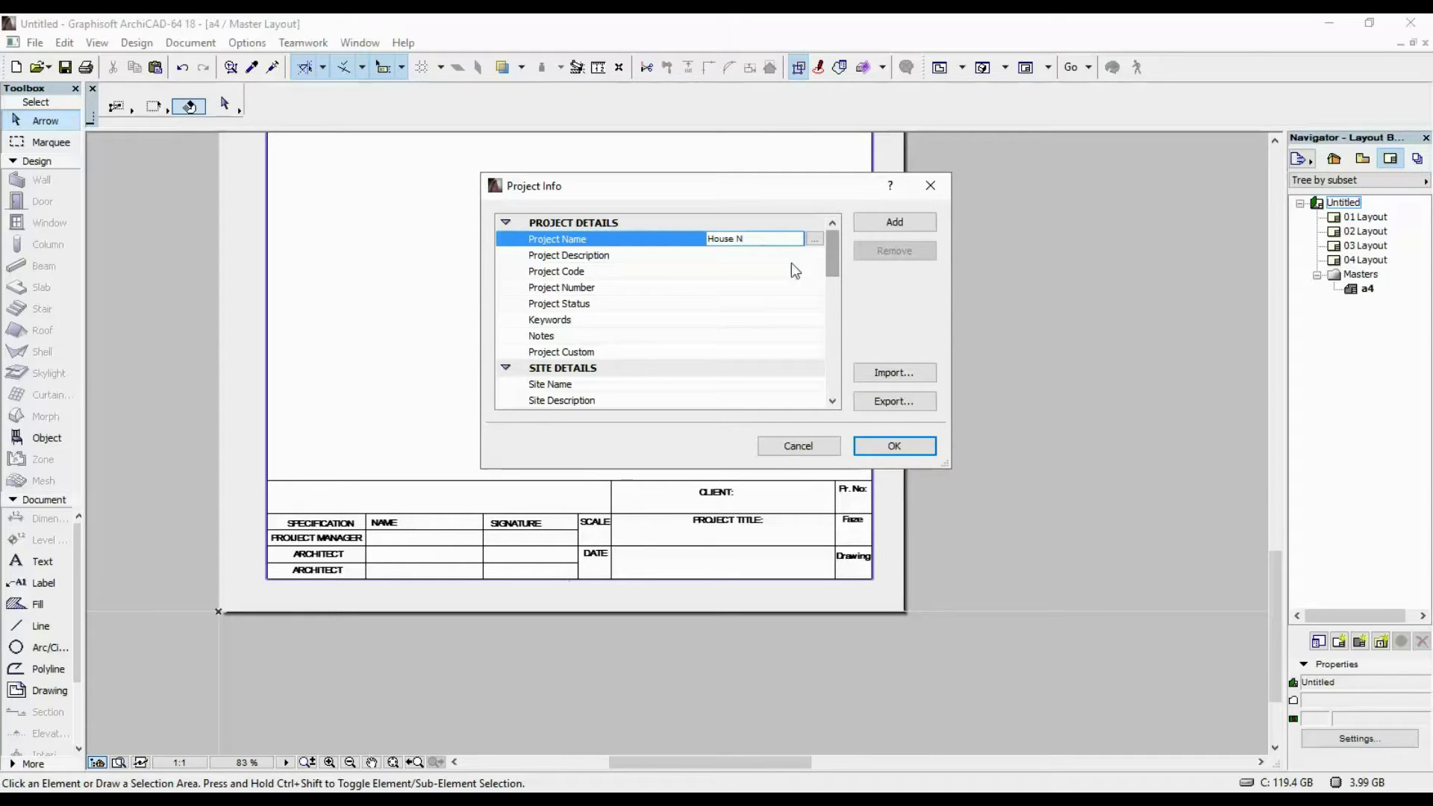
Step: Set the Project Number to 01/2016, leaving the project description and code empty
{"action": "left_click", "coordinate": [740, 255]}
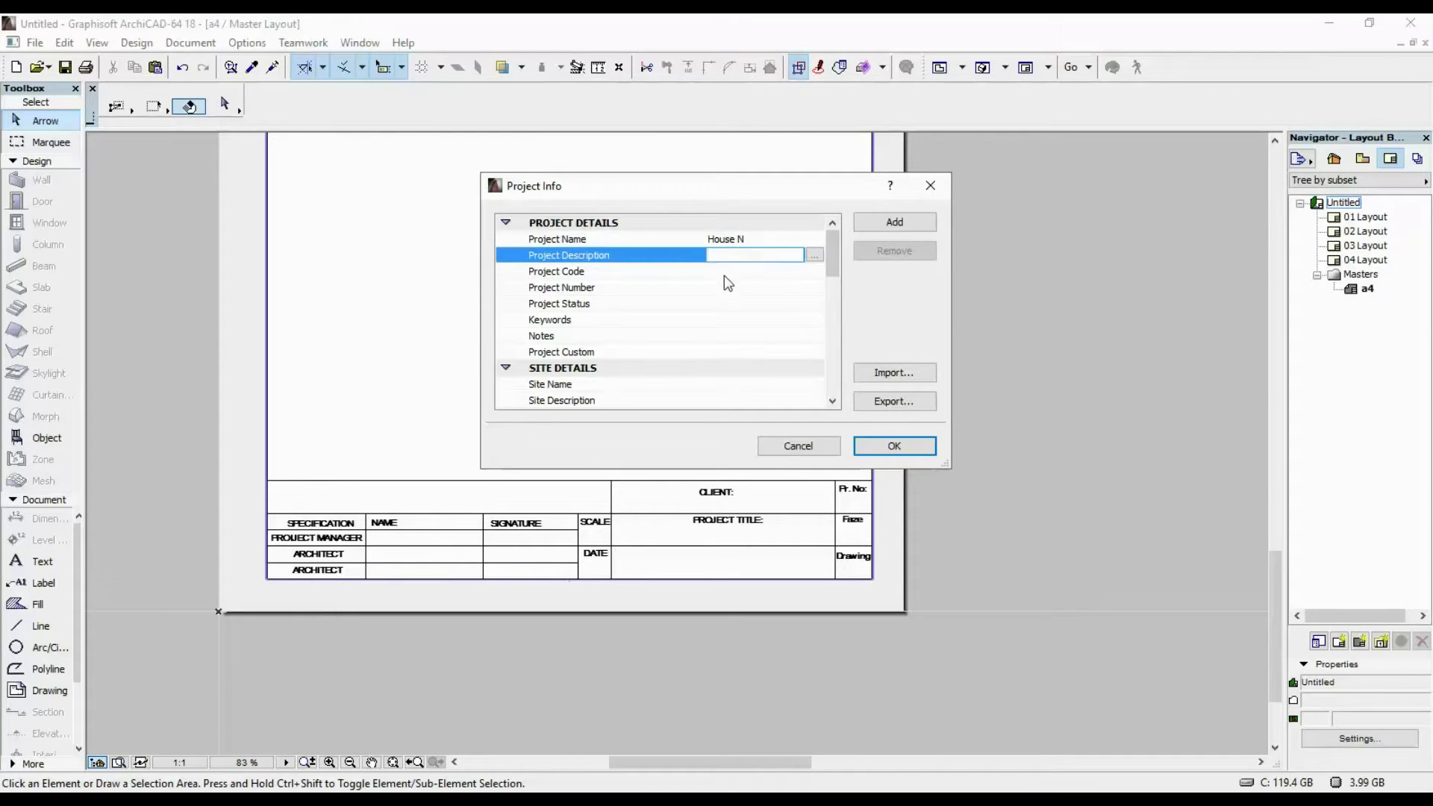
{"action": "left_click", "coordinate": [724, 273]}
{"action": "left_click", "coordinate": [722, 289]}
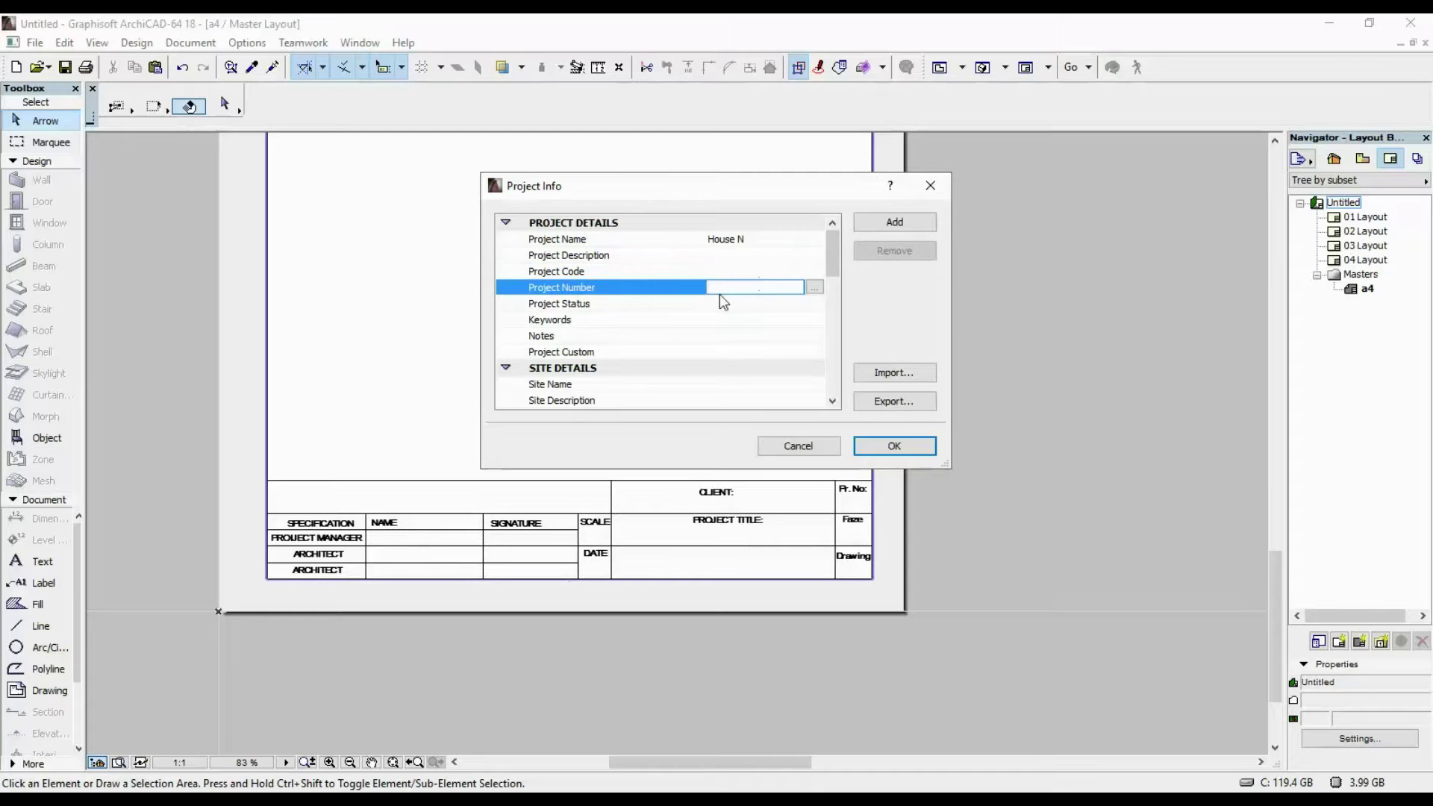
{"action": "type", "text": "01/2016"}
Step: Set the Project Status to "ABC" in capital letters
{"action": "left_click", "coordinate": [726, 304]}
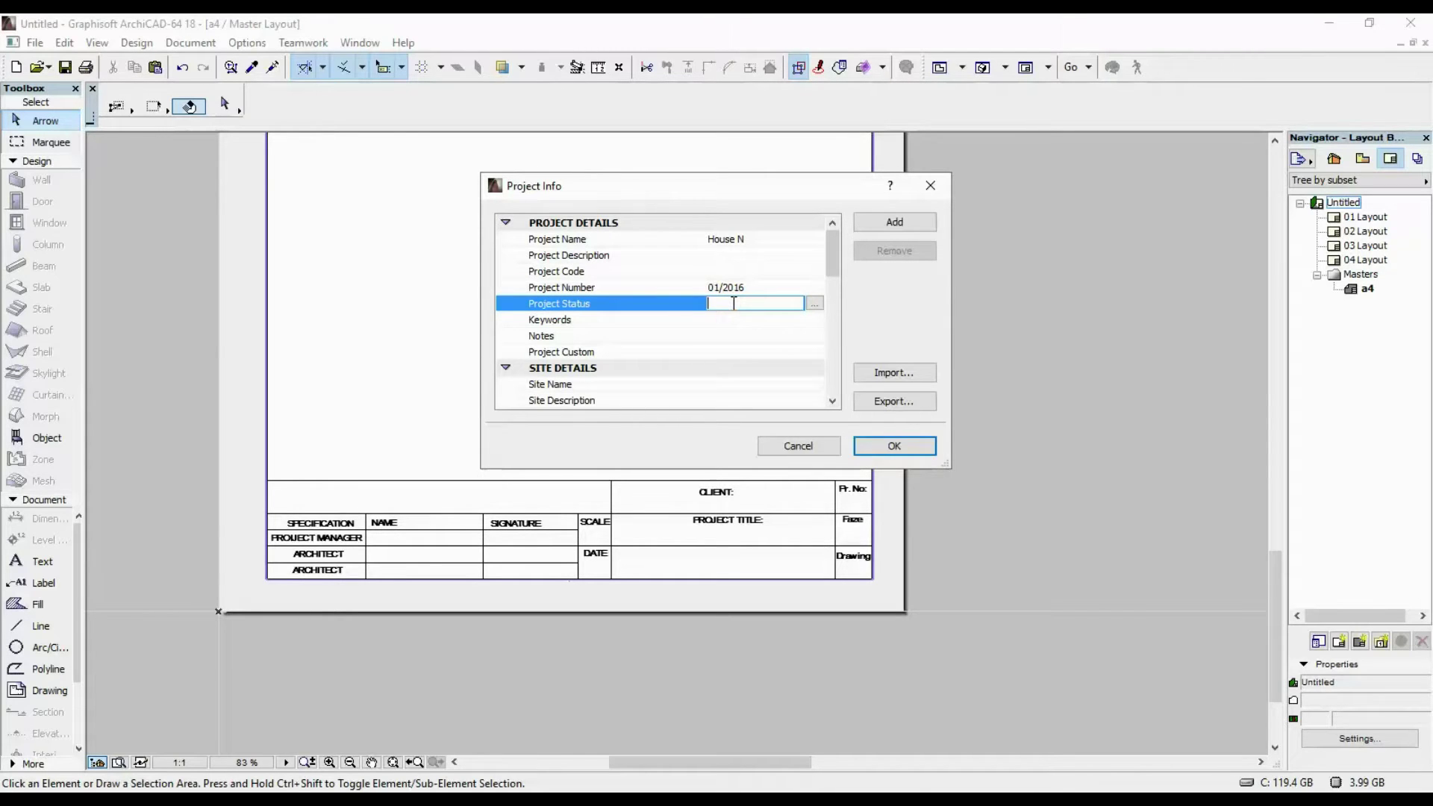
{"action": "type", "text": "abc"}
{"action": "left_click_drag", "start_coordinate": [735, 302], "coordinate": [702, 304]}
{"action": "type", "text": "ABC"}
{"action": "scroll", "coordinate": [724, 321], "scroll_direction": "down", "scroll_amount": 1}
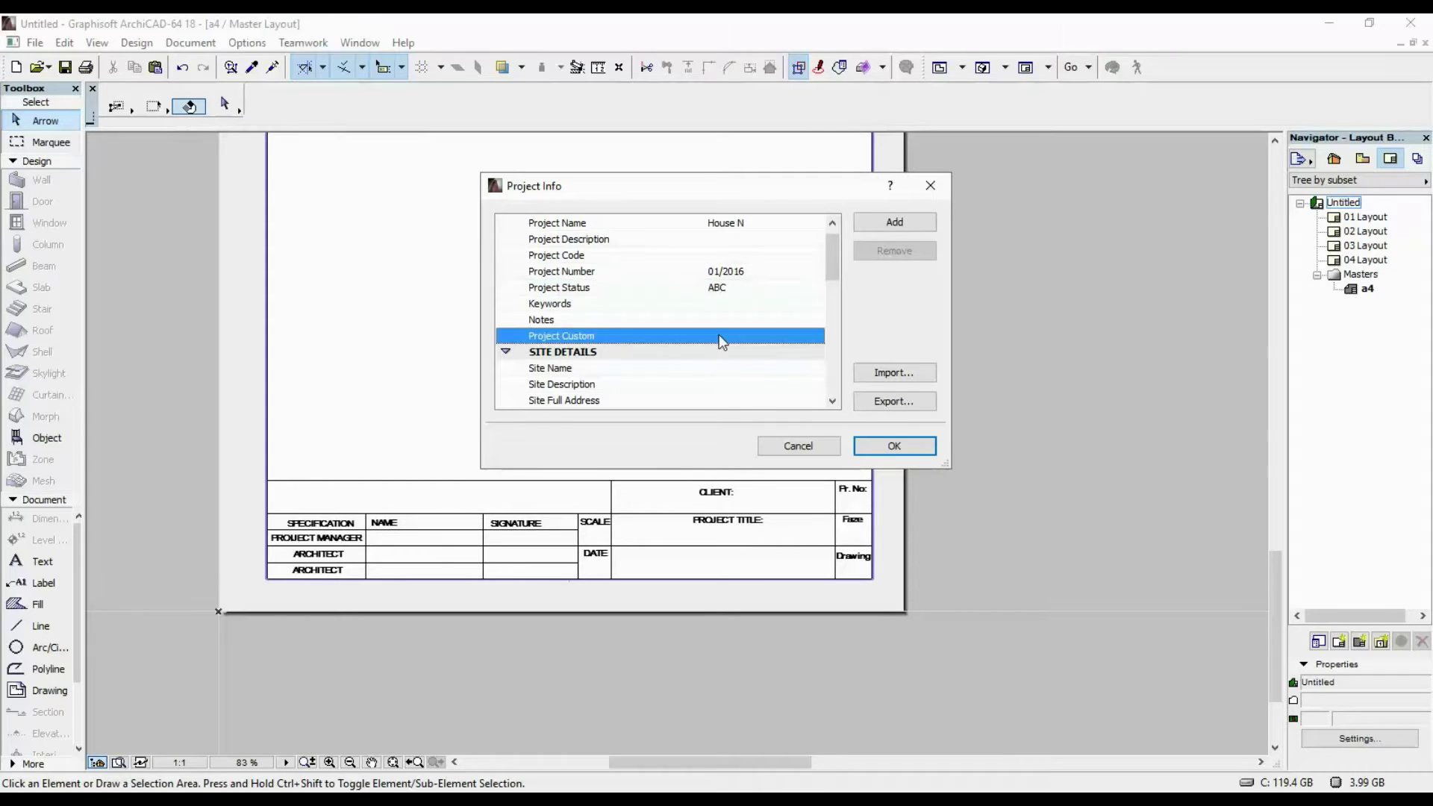
Step: Rename the Project Custom field to DATE and set its value to 01/2016
{"action": "left_click", "coordinate": [720, 336]}
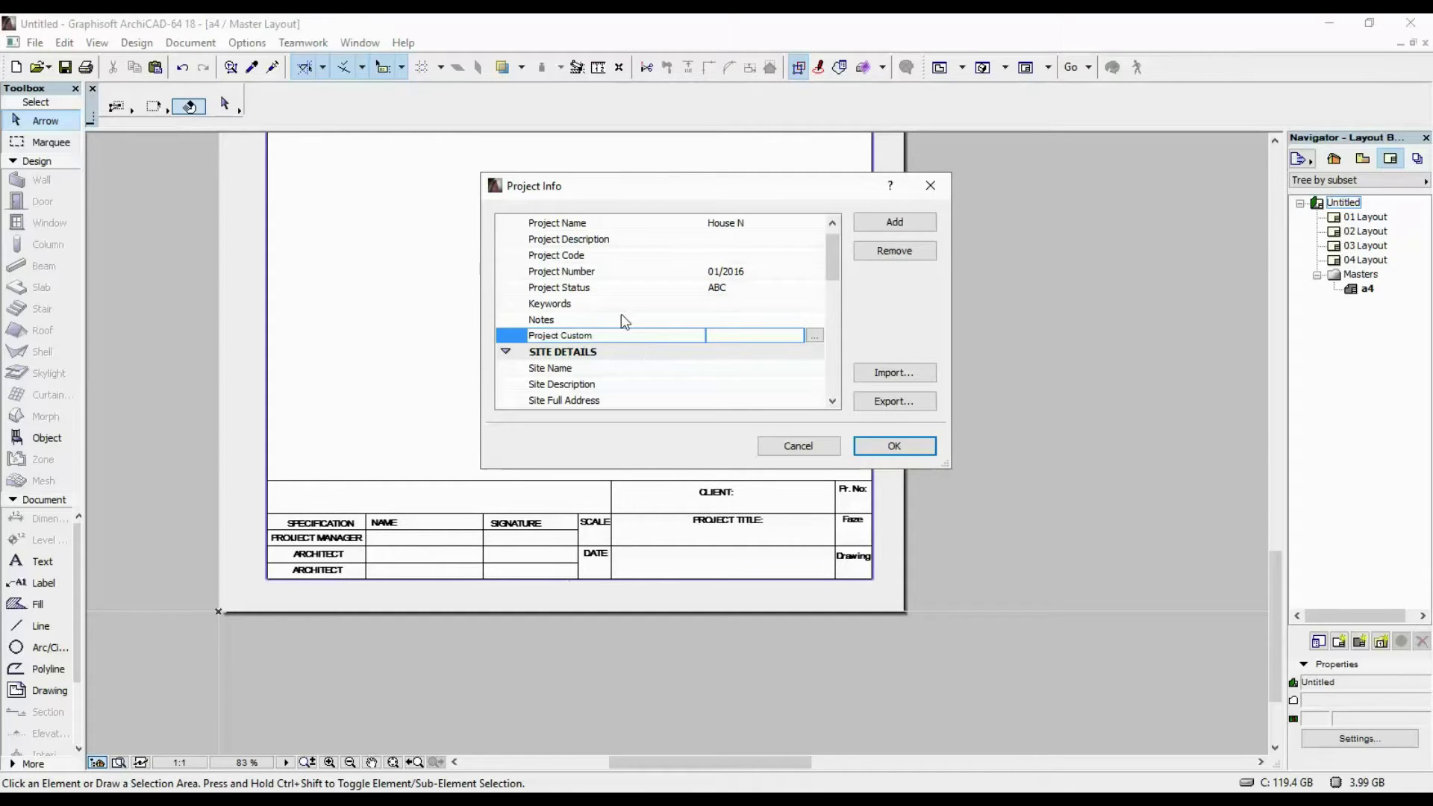
{"action": "scroll", "coordinate": [608, 328], "scroll_direction": "up", "scroll_amount": 1}
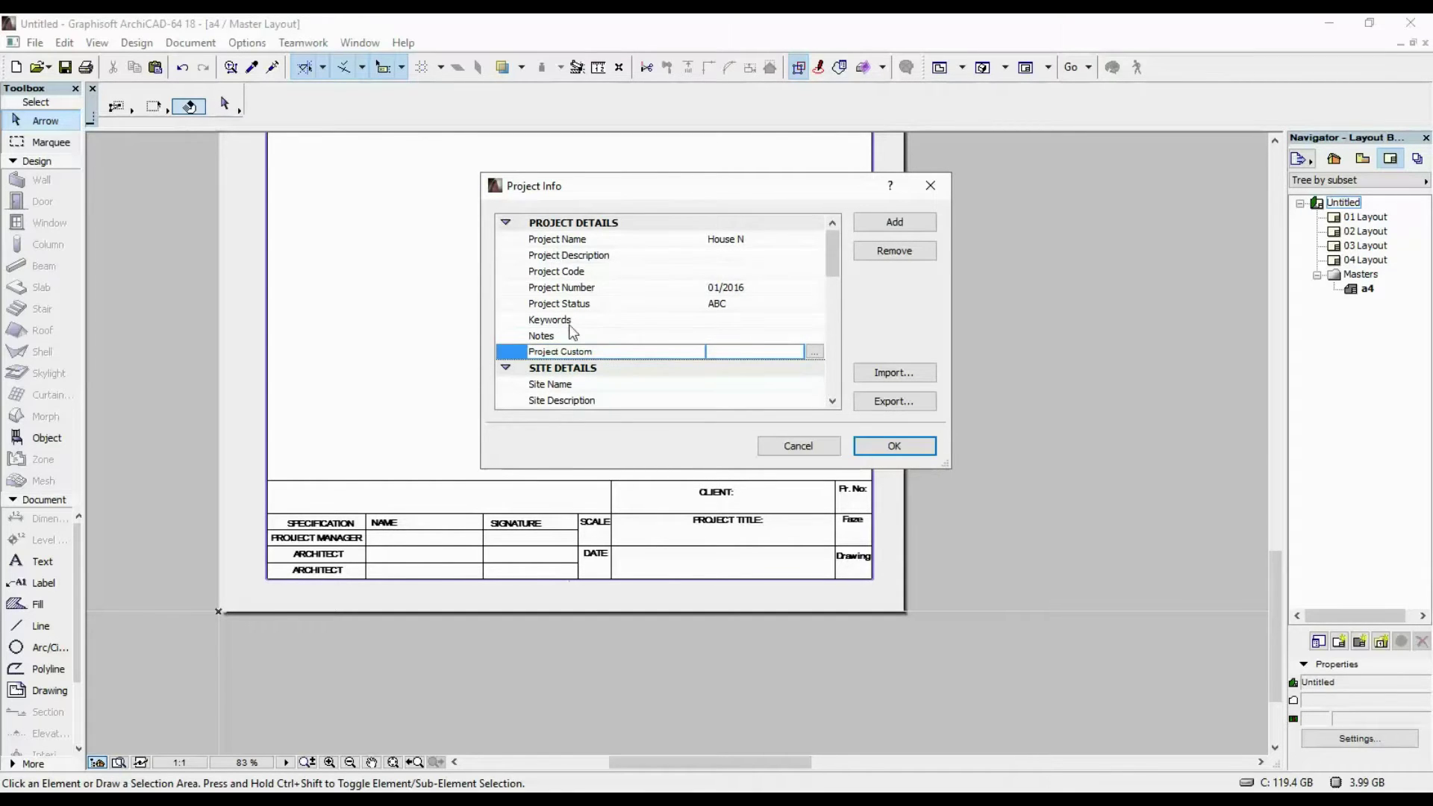
{"action": "left_click_drag", "start_coordinate": [601, 350], "coordinate": [472, 324]}
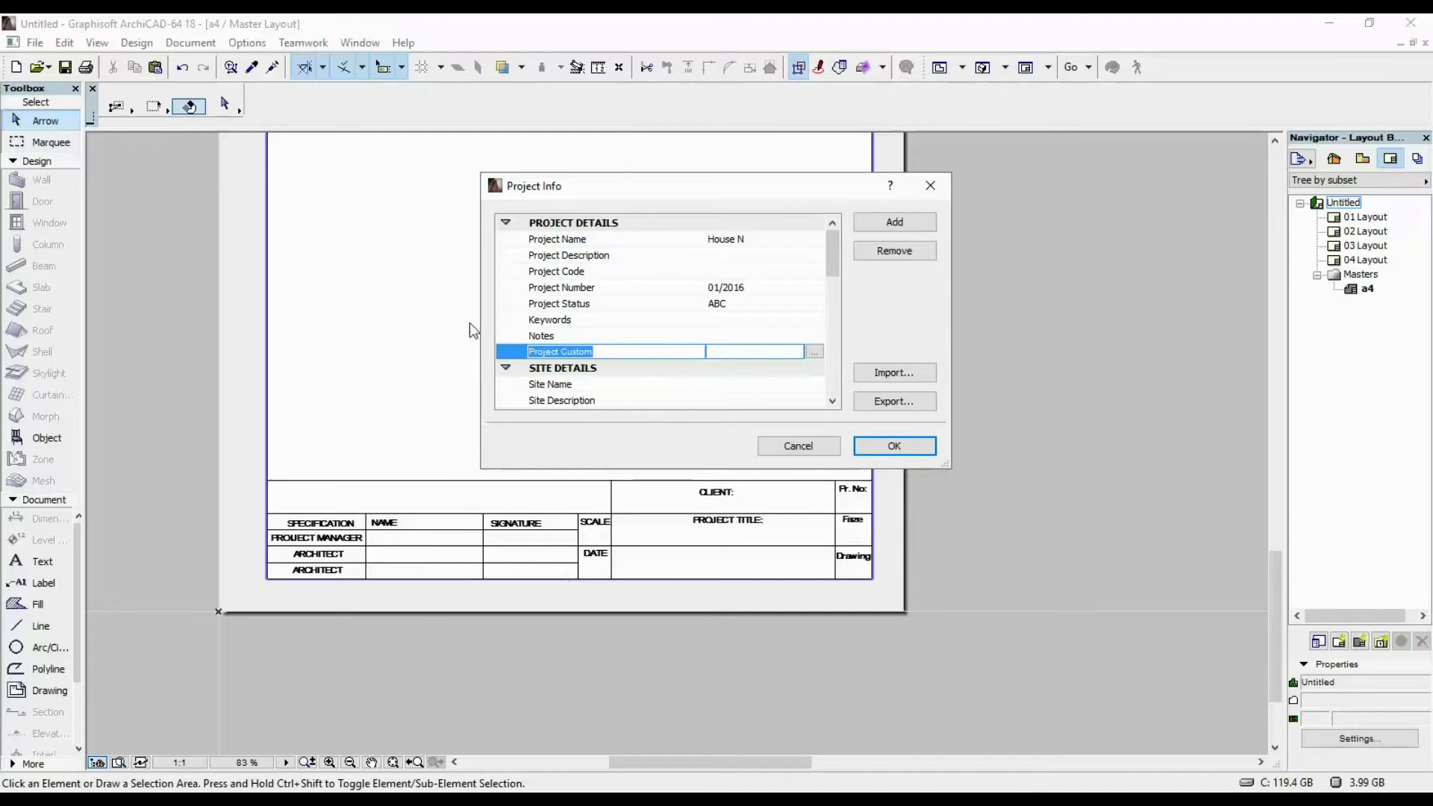
{"action": "type", "text": "DATE"}
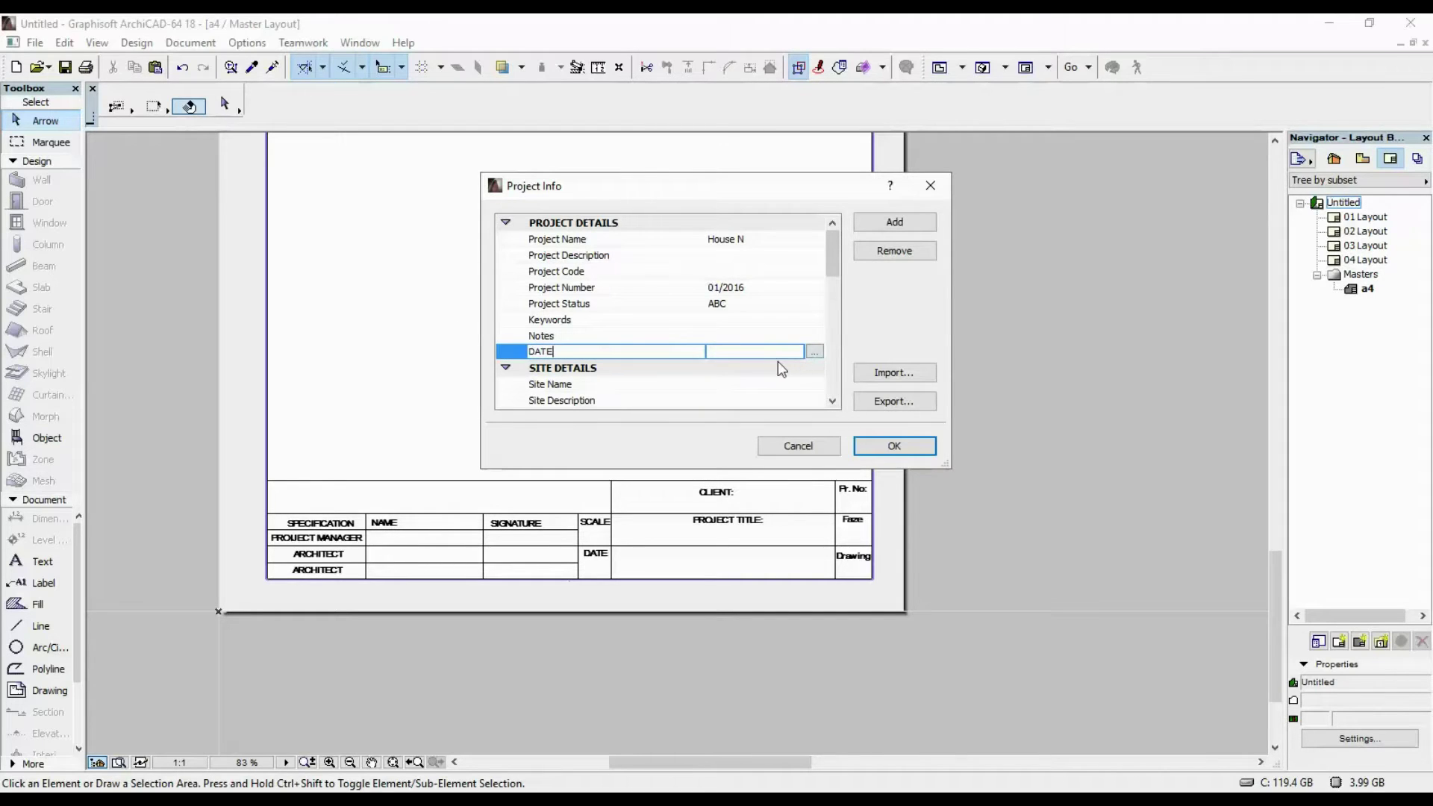
{"action": "left_click", "coordinate": [740, 290]}
{"action": "left_click", "coordinate": [741, 289]}
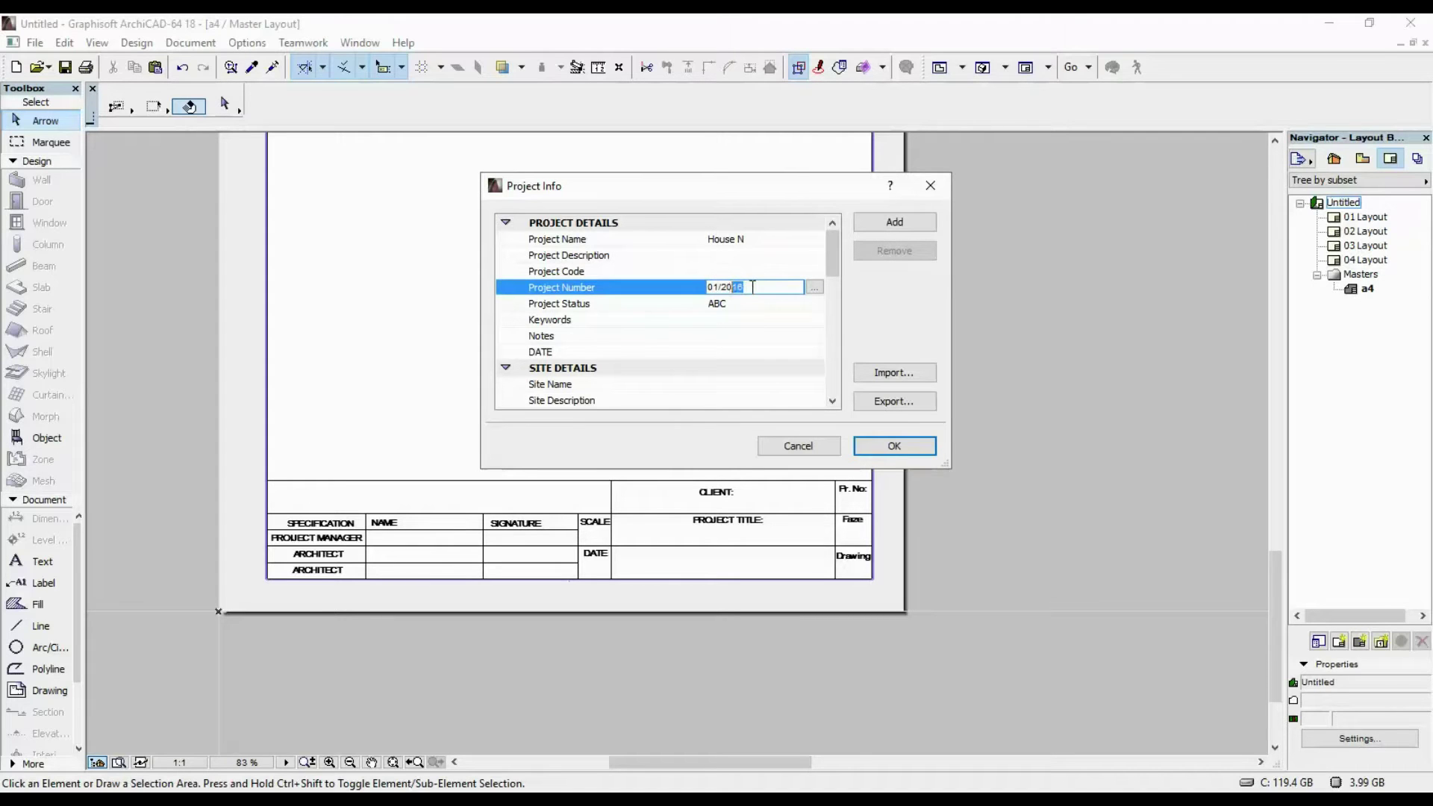
{"action": "left_click", "coordinate": [722, 351]}
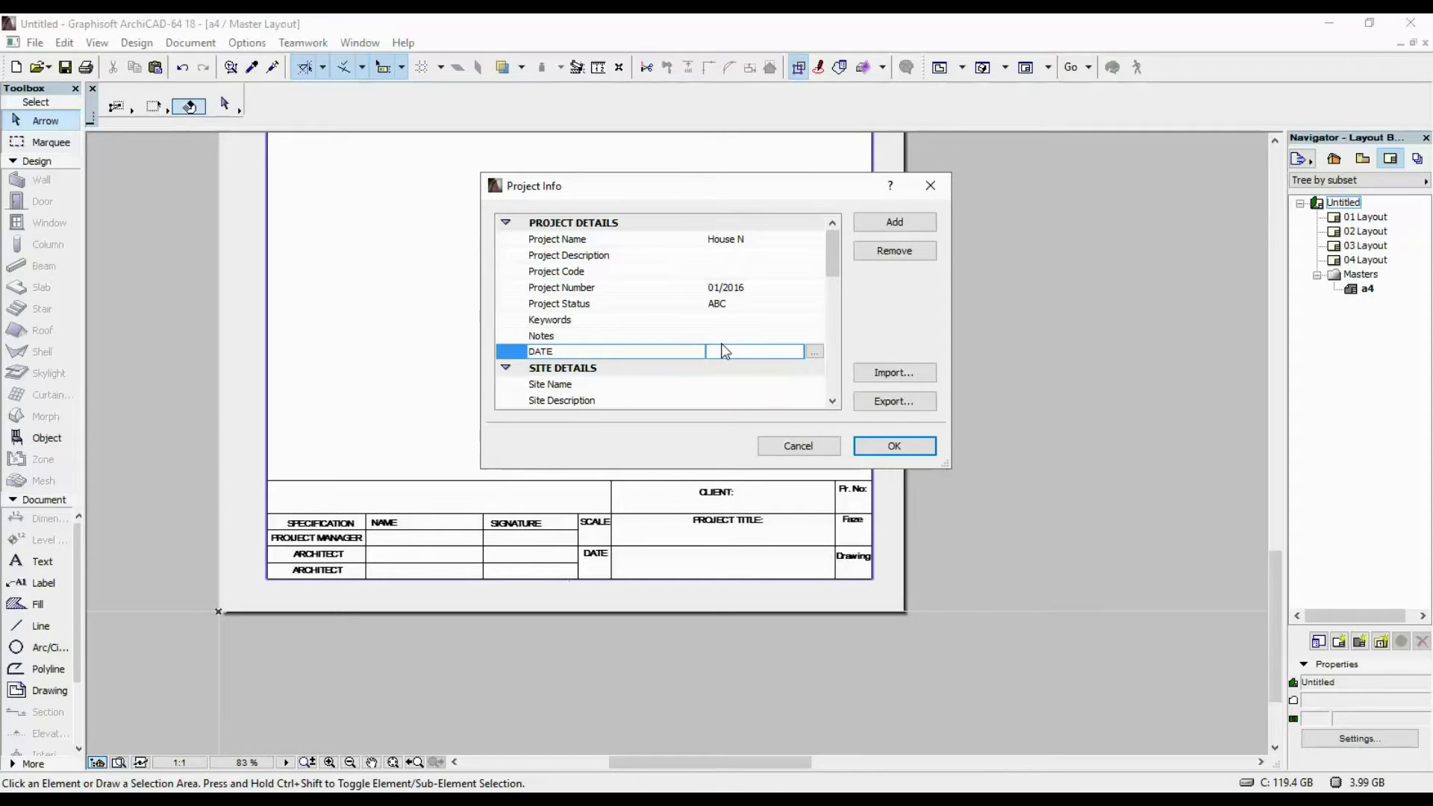
{"action": "type", "text": "01/2016"}
Step: Set the Project Number to 03/2016 in the project details
{"action": "left_click", "coordinate": [761, 287]}
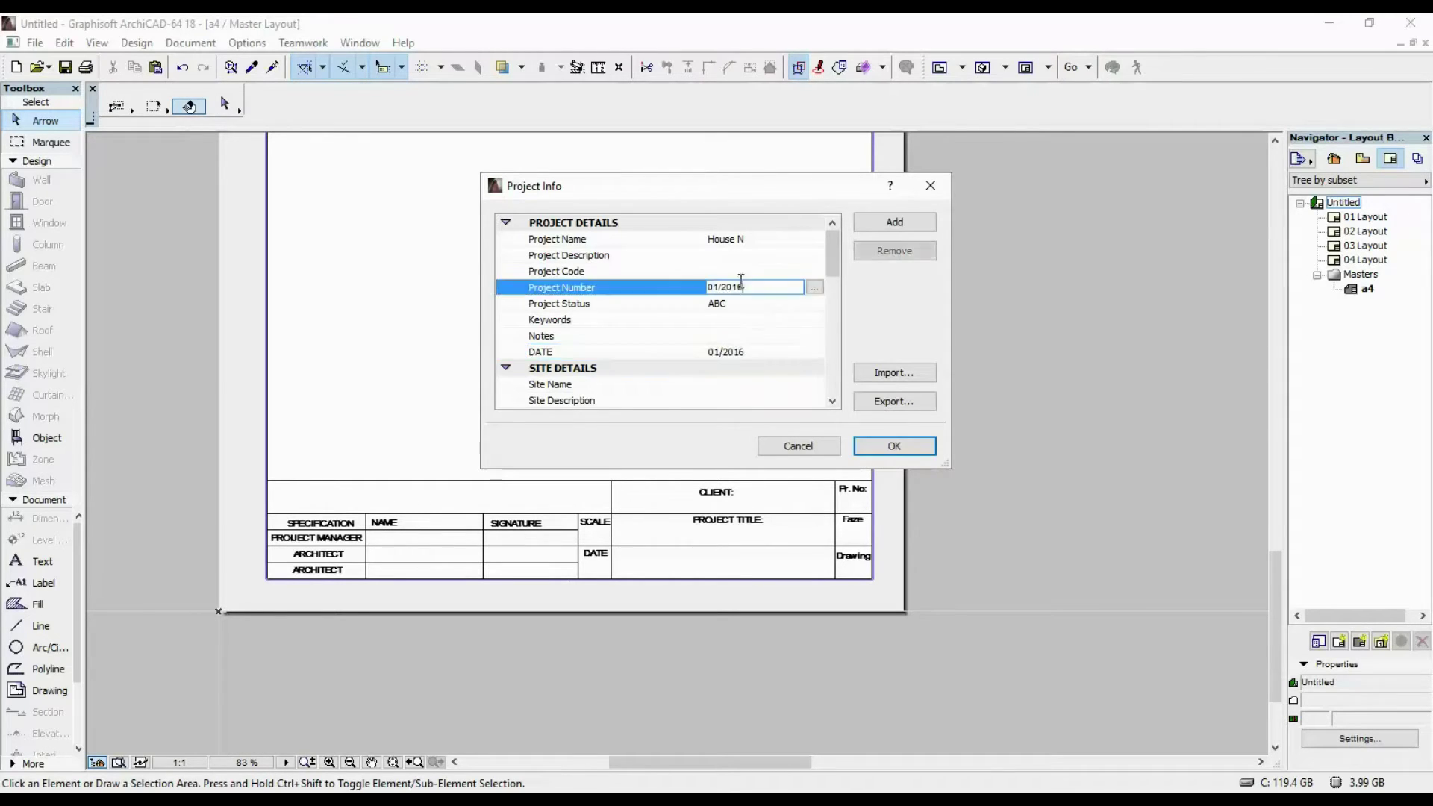
{"action": "left_click_drag", "start_coordinate": [718, 288], "coordinate": [706, 288]}
{"action": "right_click", "coordinate": [692, 290]}
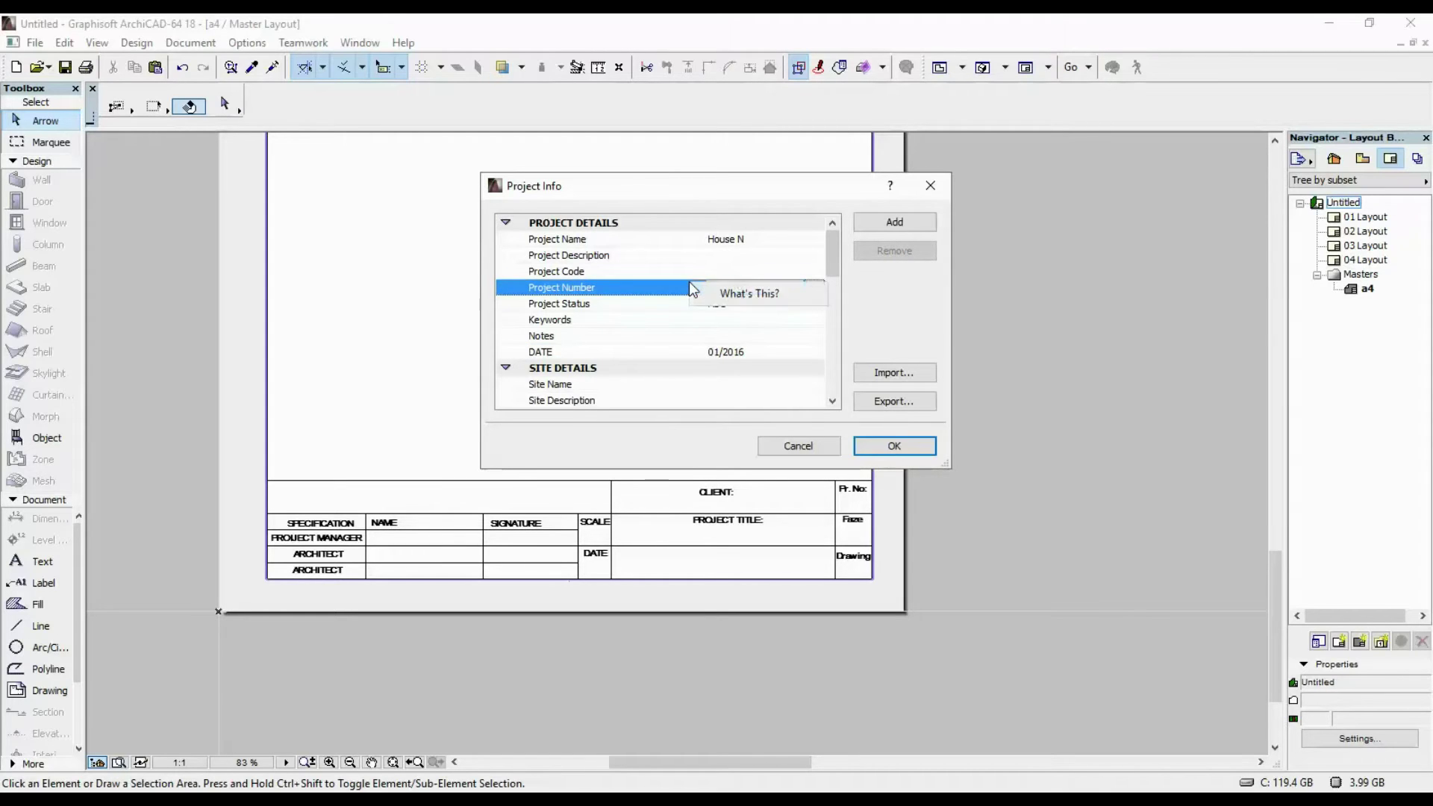
{"action": "left_click", "coordinate": [746, 385]}
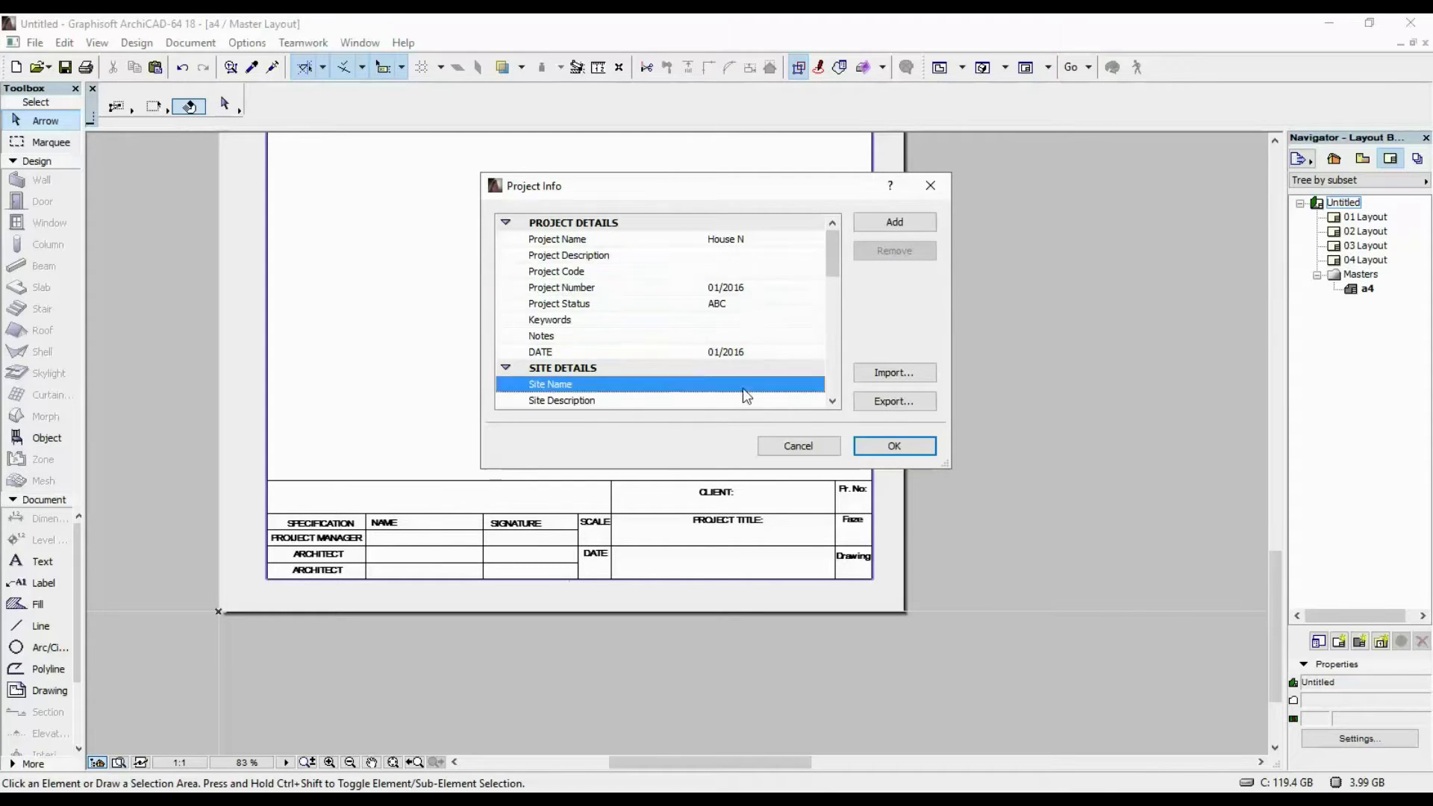
{"action": "left_click", "coordinate": [725, 286]}
{"action": "left_click", "coordinate": [719, 287]}
{"action": "key", "text": "BackSpace"}
{"action": "type", "text": "3"}
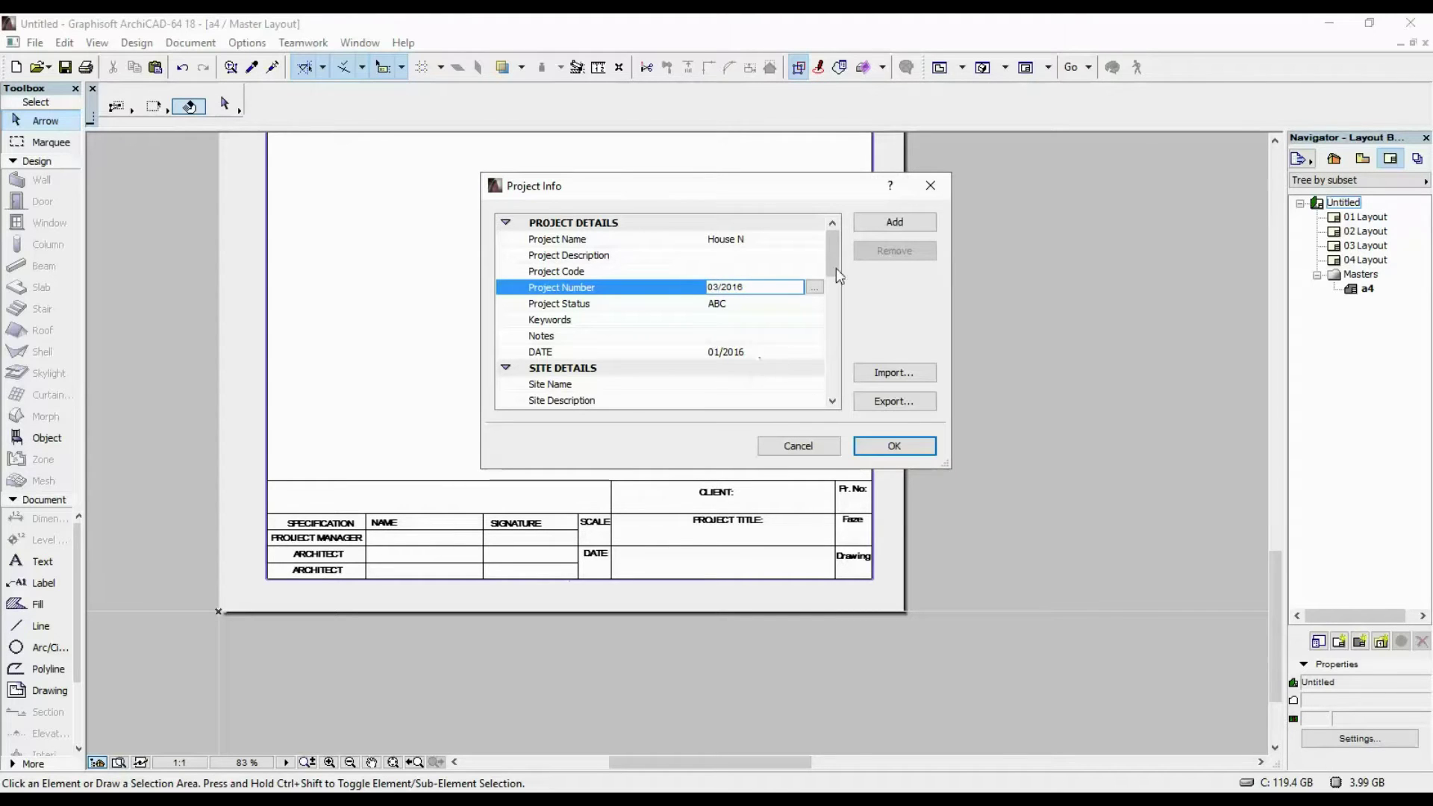
Step: Fill in the first address line of the Site Full Address with the site's street address, leaving the other address fields empty
{"action": "scroll", "coordinate": [833, 257], "scroll_direction": "down", "scroll_amount": 5}
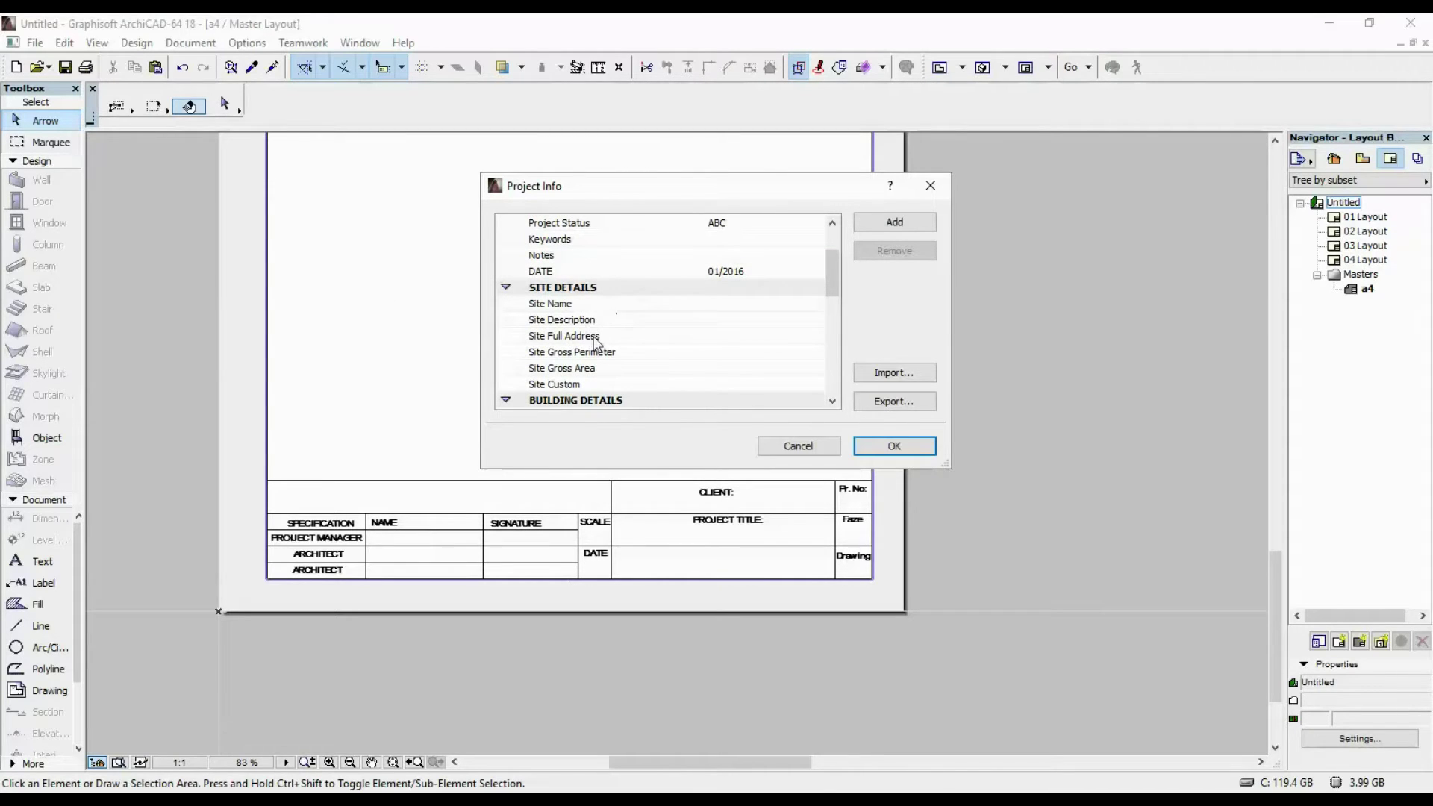
{"action": "left_click", "coordinate": [719, 336]}
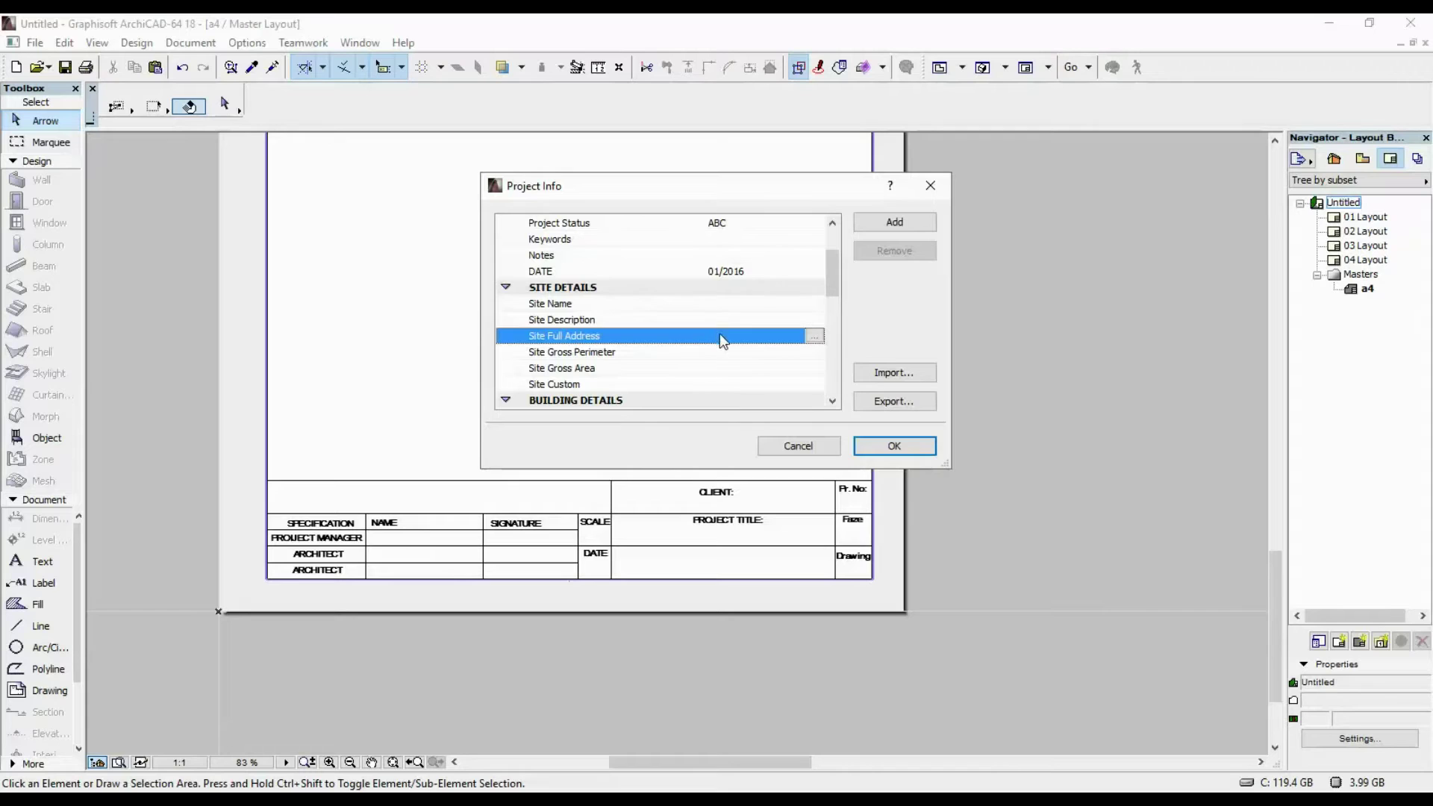
{"action": "left_click", "coordinate": [814, 337]}
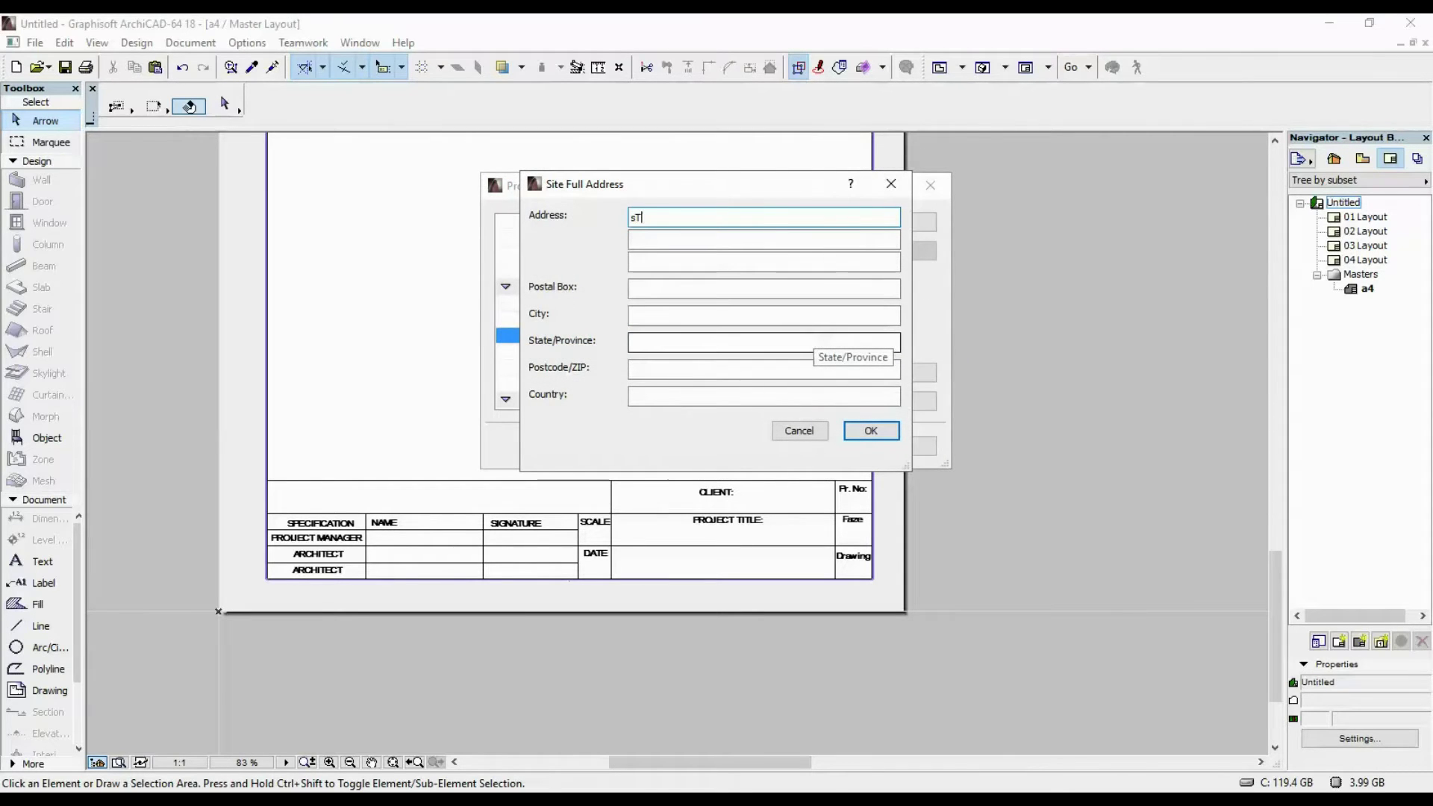
{"action": "key", "text": "BackSpace"}
{"action": "key", "text": "BackSpace"}
{"action": "type", "text": "IDONTKNOW No. 13, CAD. 98675"}
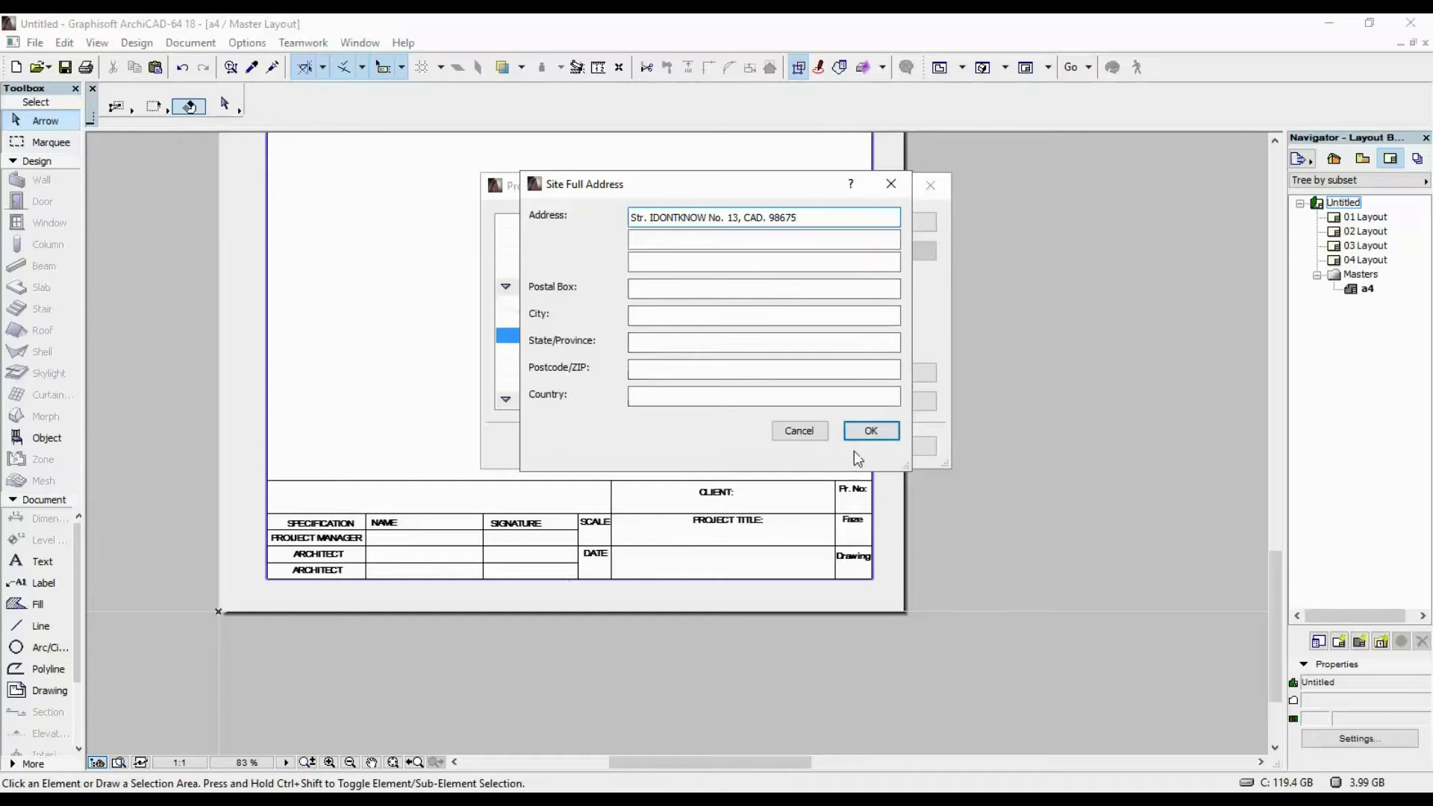
{"action": "left_click", "coordinate": [881, 431]}
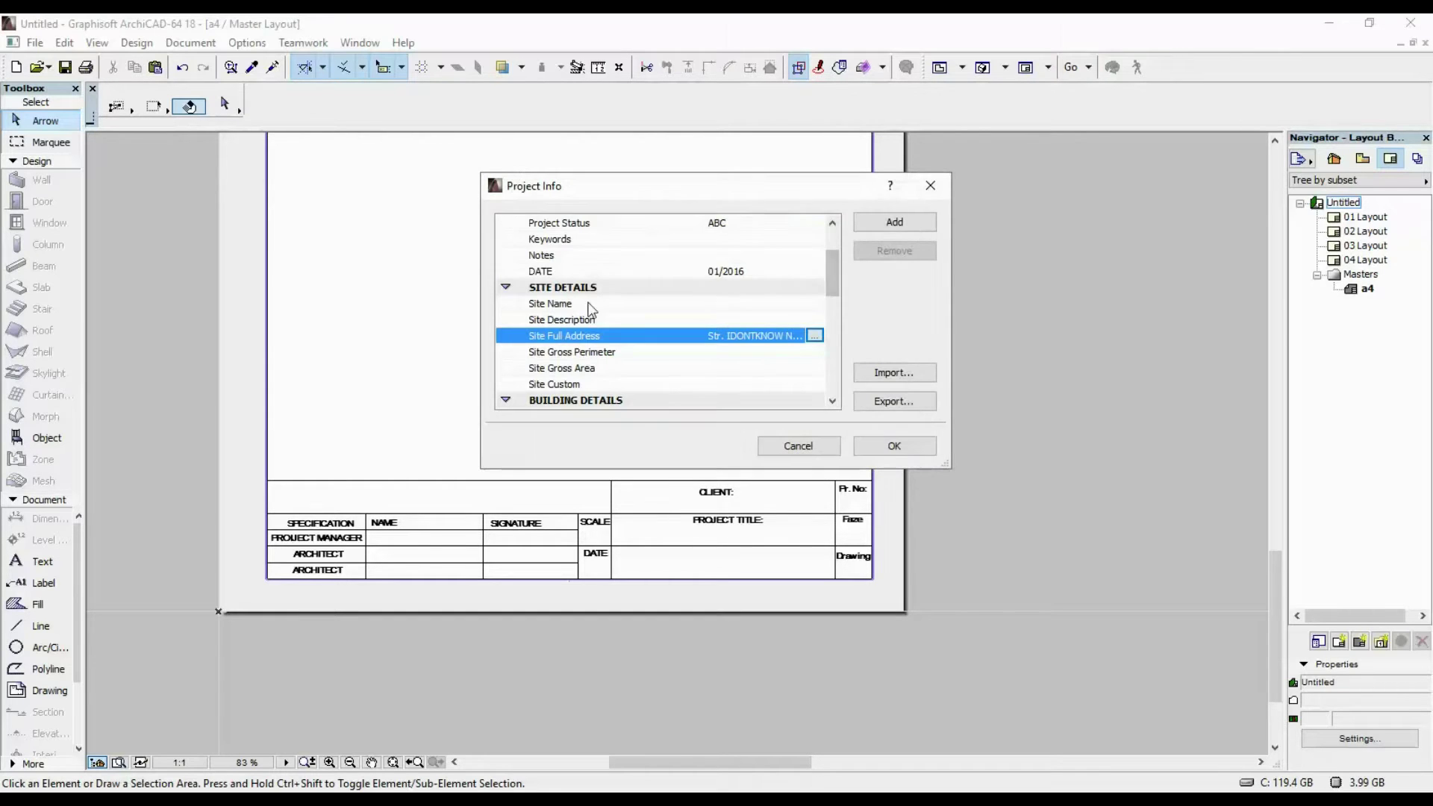
{"action": "left_click", "coordinate": [680, 356]}
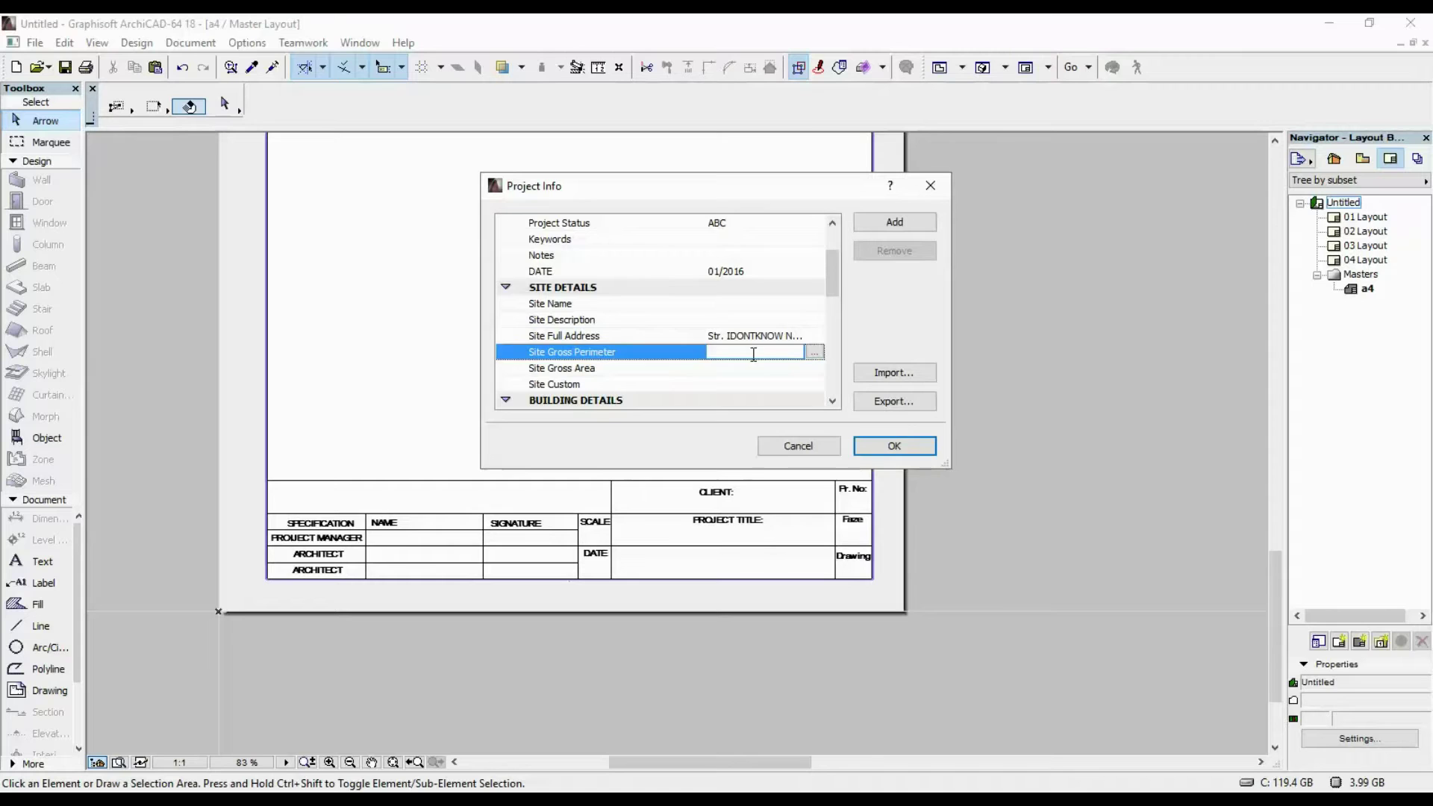
Step: Enter the contact's name as the prefix title of the Contact Full Name in the contact details
{"action": "scroll", "coordinate": [746, 355], "scroll_direction": "down", "scroll_amount": 3}
{"action": "scroll", "coordinate": [675, 340], "scroll_direction": "down", "scroll_amount": 1}
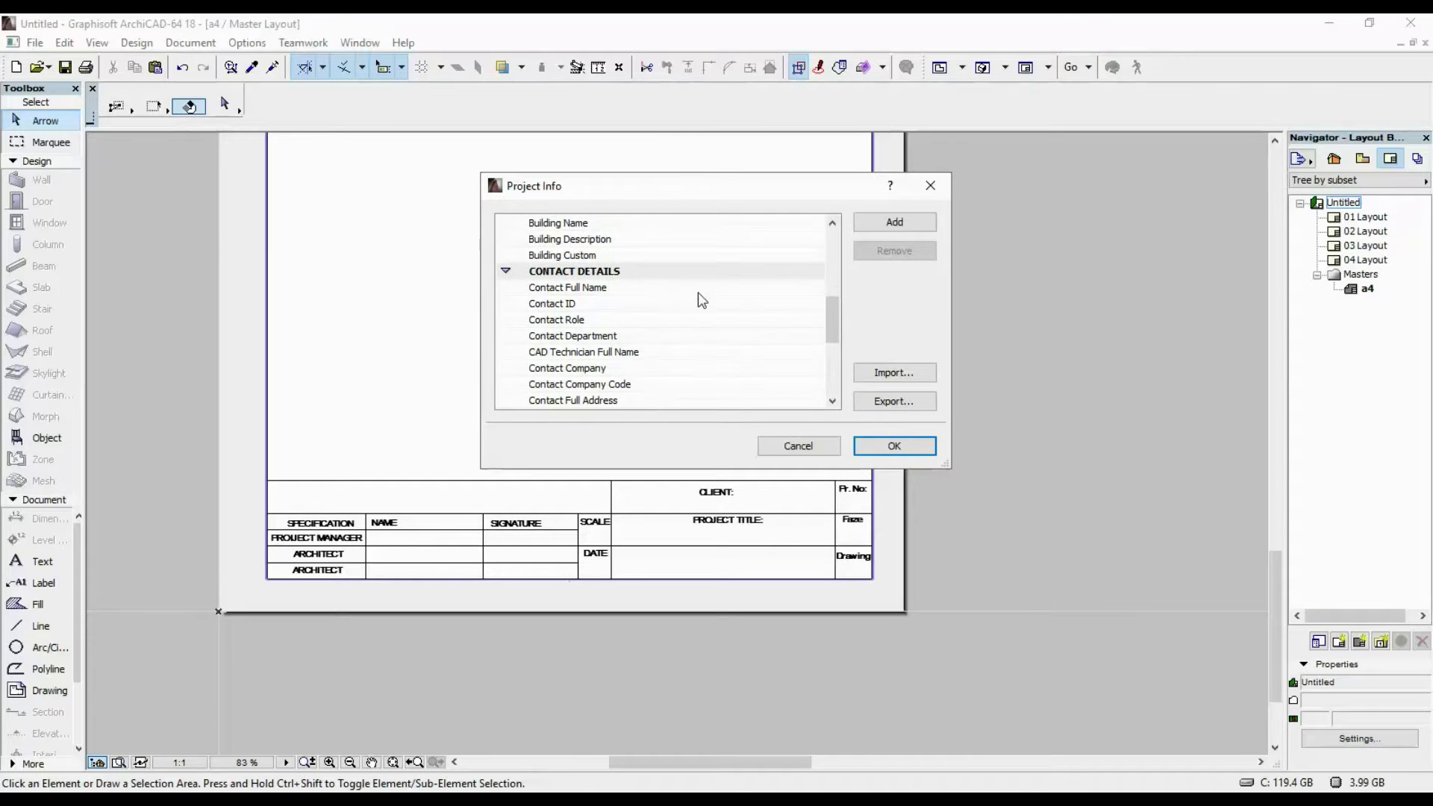
{"action": "left_click", "coordinate": [701, 292]}
{"action": "left_click", "coordinate": [814, 288]}
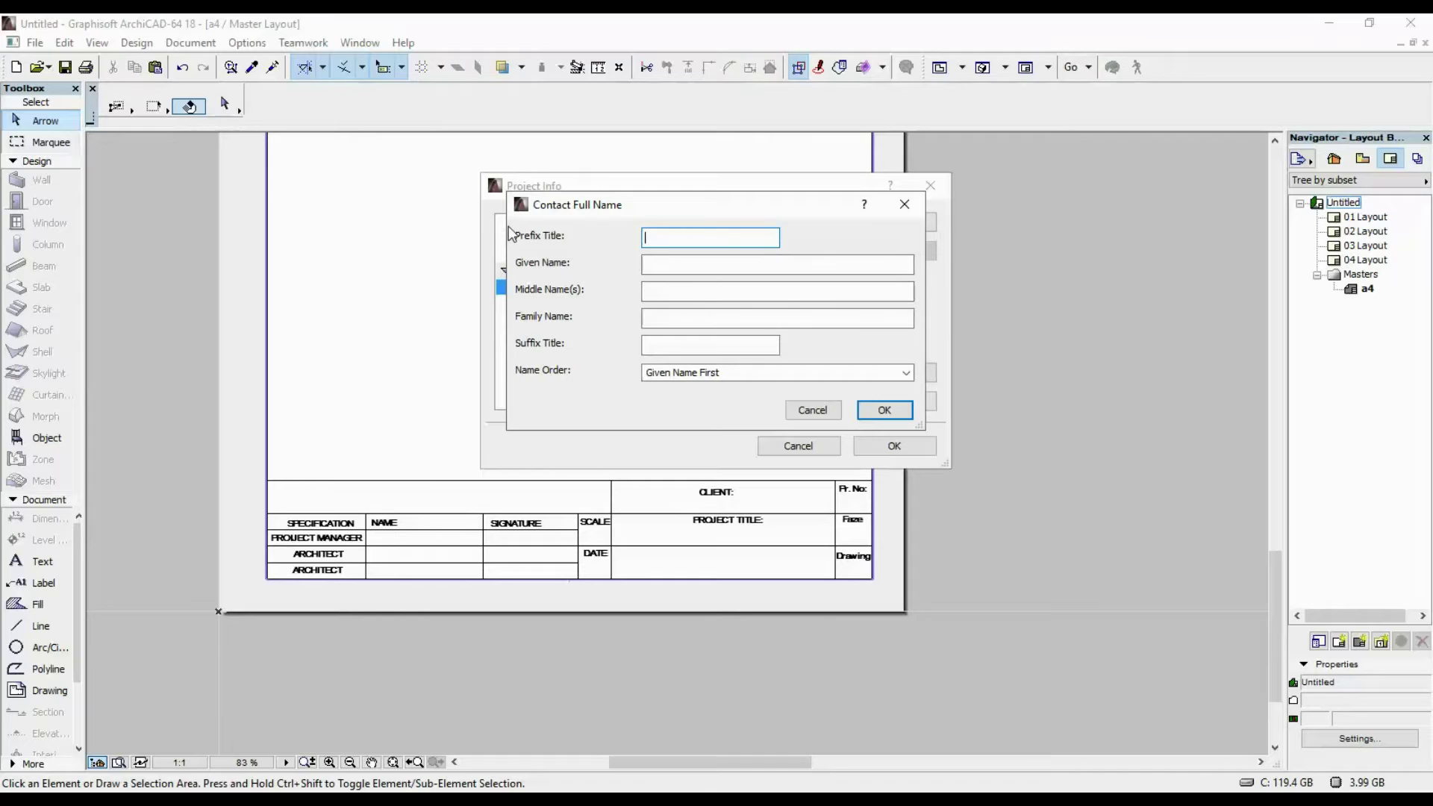
{"action": "type", "text": "four5six"}
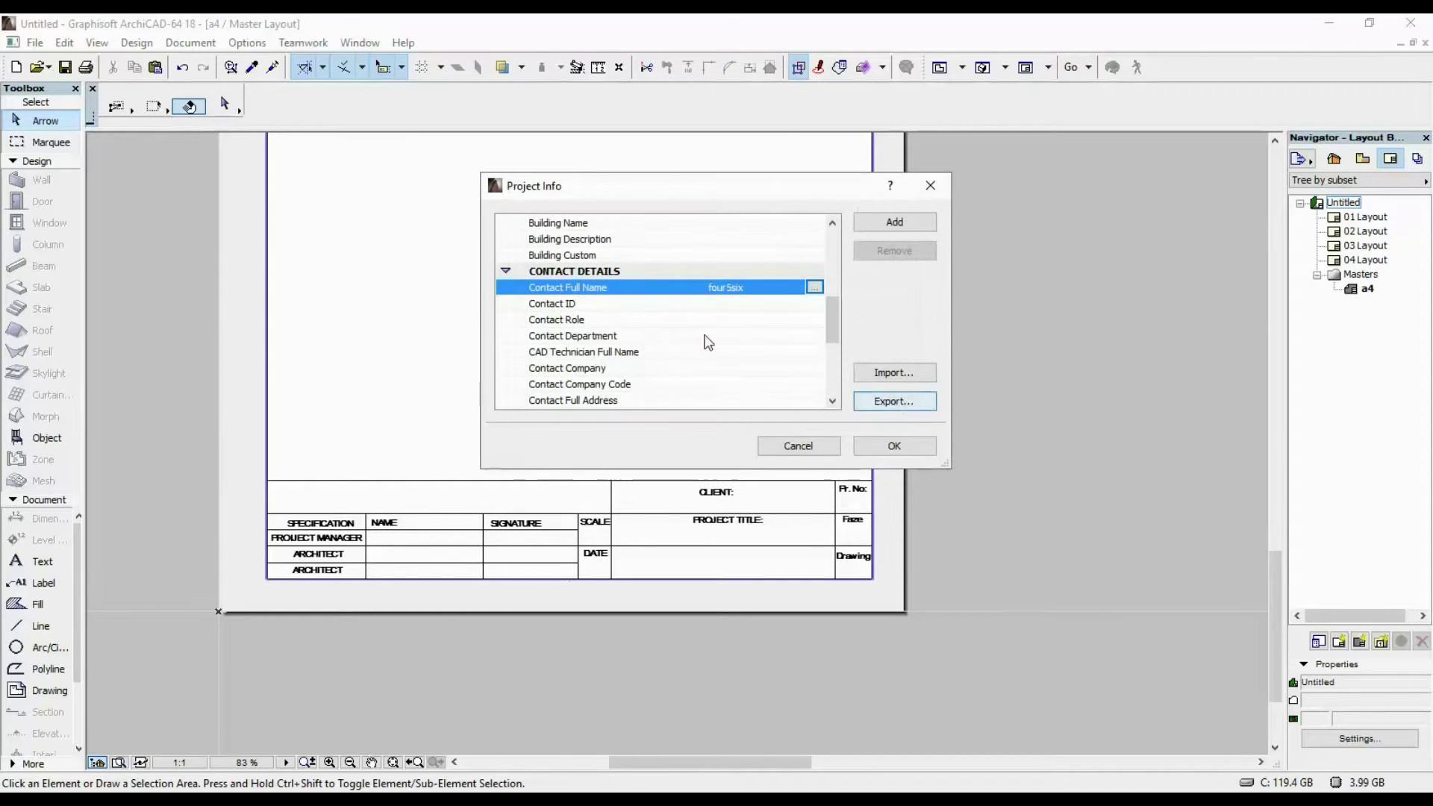
{"action": "left_click", "coordinate": [884, 409]}
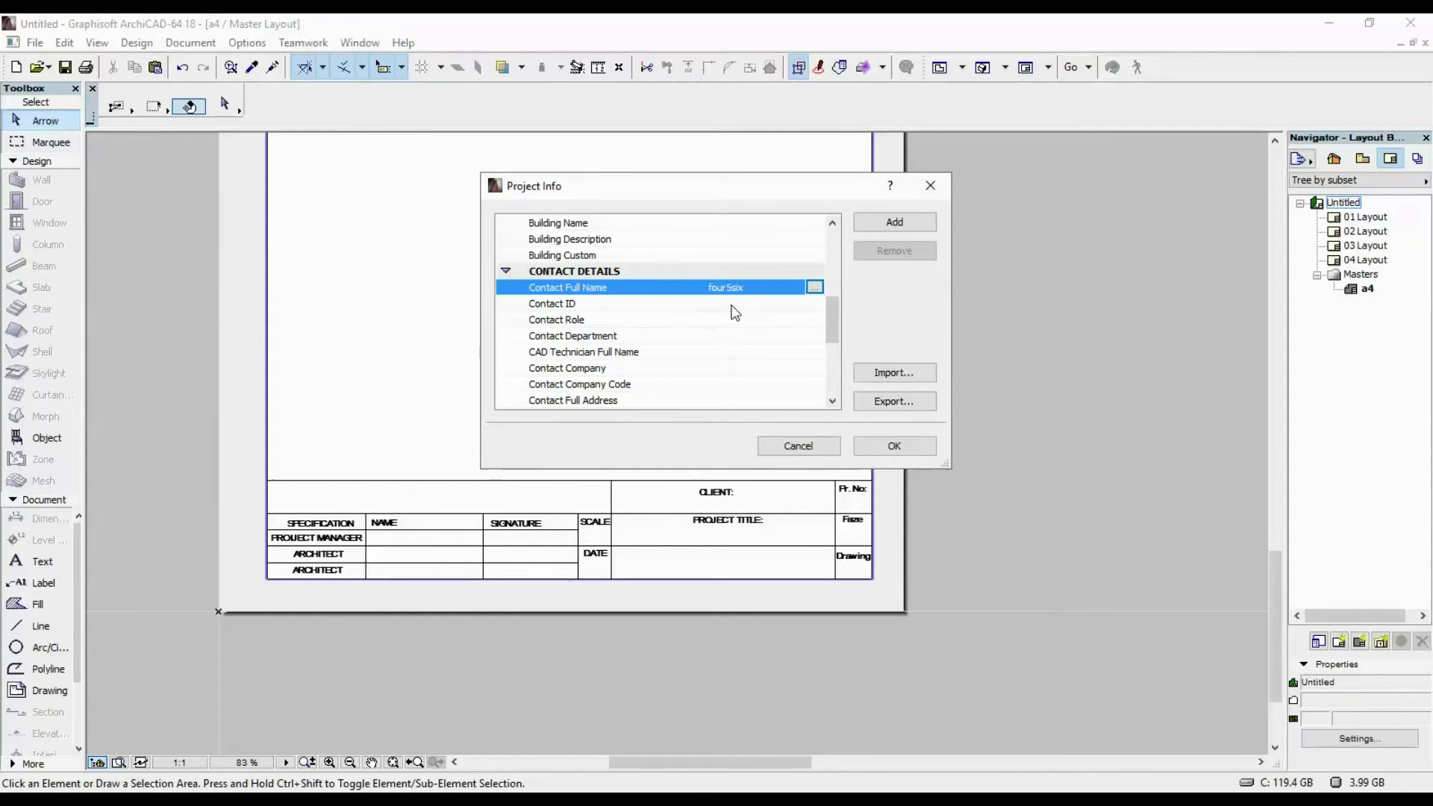
Step: Enter the client's full name as the prefix title of the Client Full Name in the client details
{"action": "scroll", "coordinate": [735, 312], "scroll_direction": "down", "scroll_amount": 1}
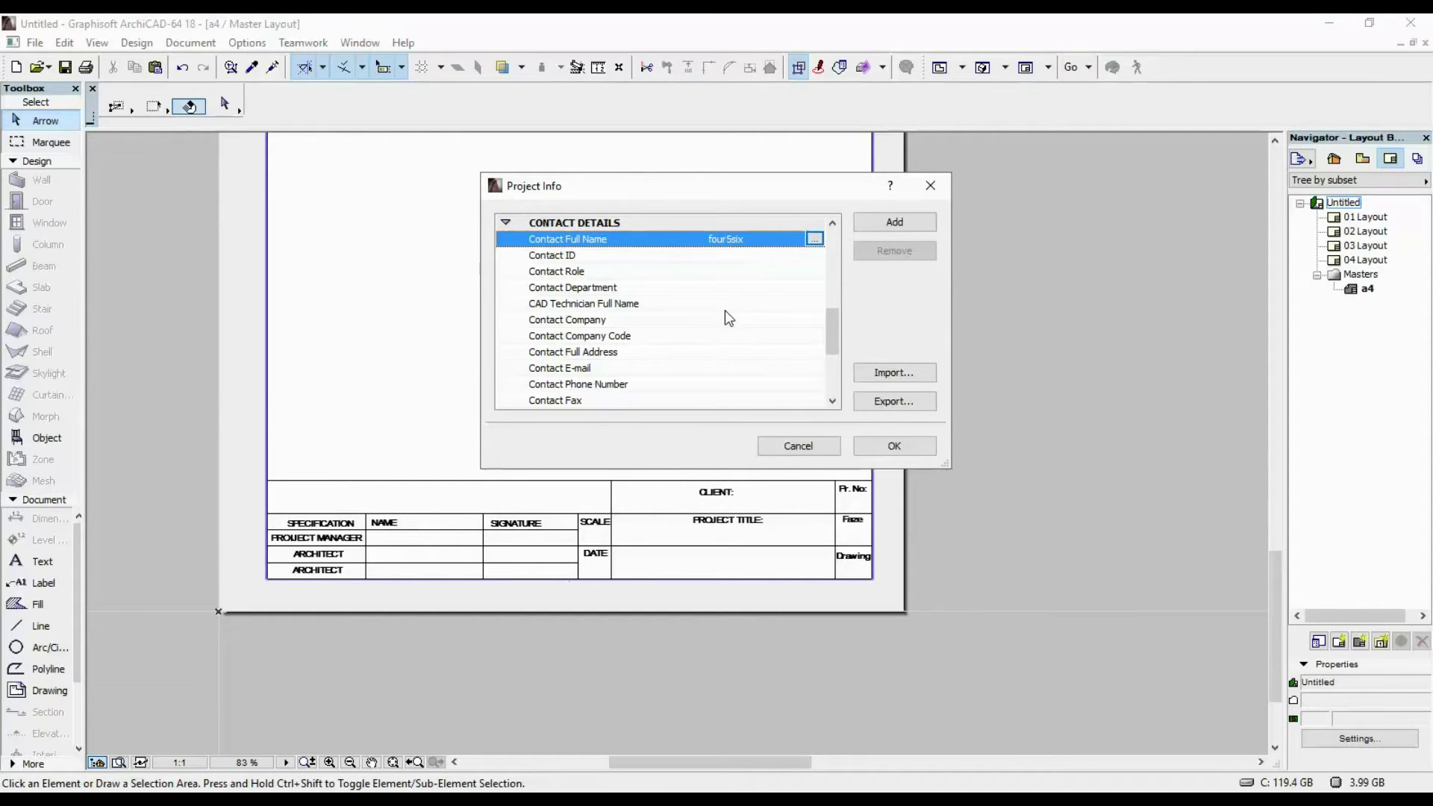
{"action": "scroll", "coordinate": [729, 315], "scroll_direction": "down", "scroll_amount": 1}
{"action": "scroll", "coordinate": [728, 318], "scroll_direction": "down", "scroll_amount": 1}
{"action": "scroll", "coordinate": [723, 310], "scroll_direction": "down", "scroll_amount": 1}
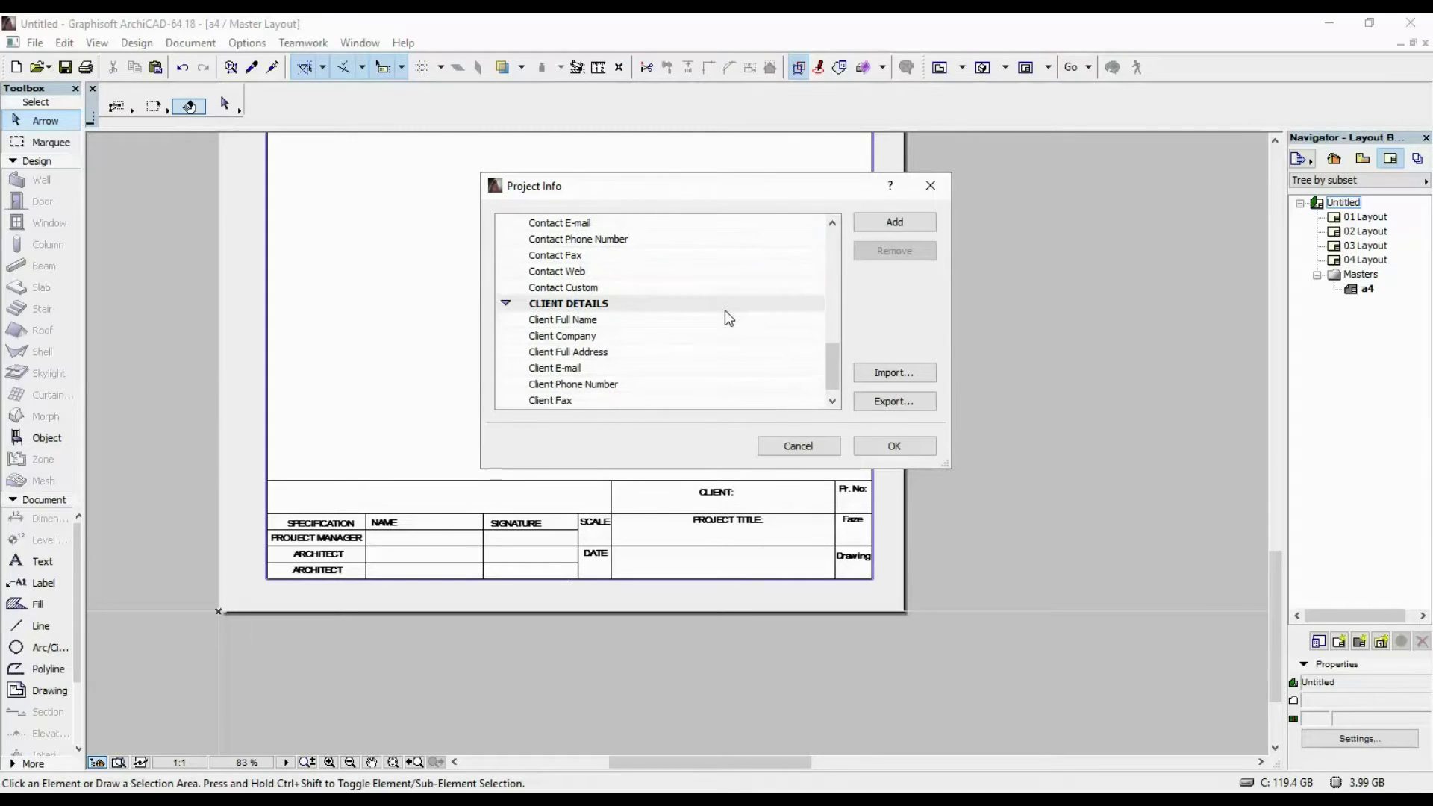
{"action": "left_click", "coordinate": [715, 321]}
{"action": "left_click", "coordinate": [814, 321]}
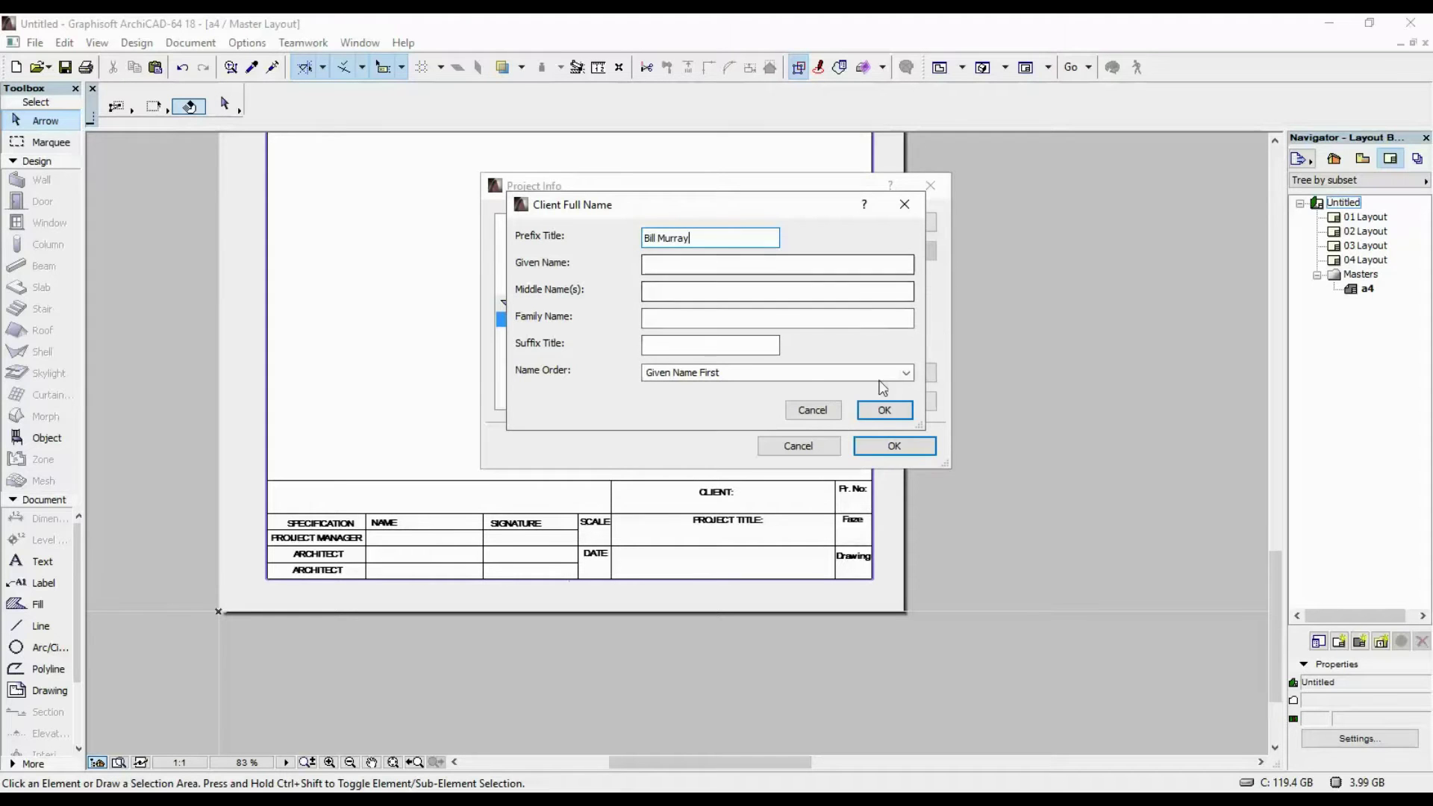
{"action": "left_click", "coordinate": [881, 409]}
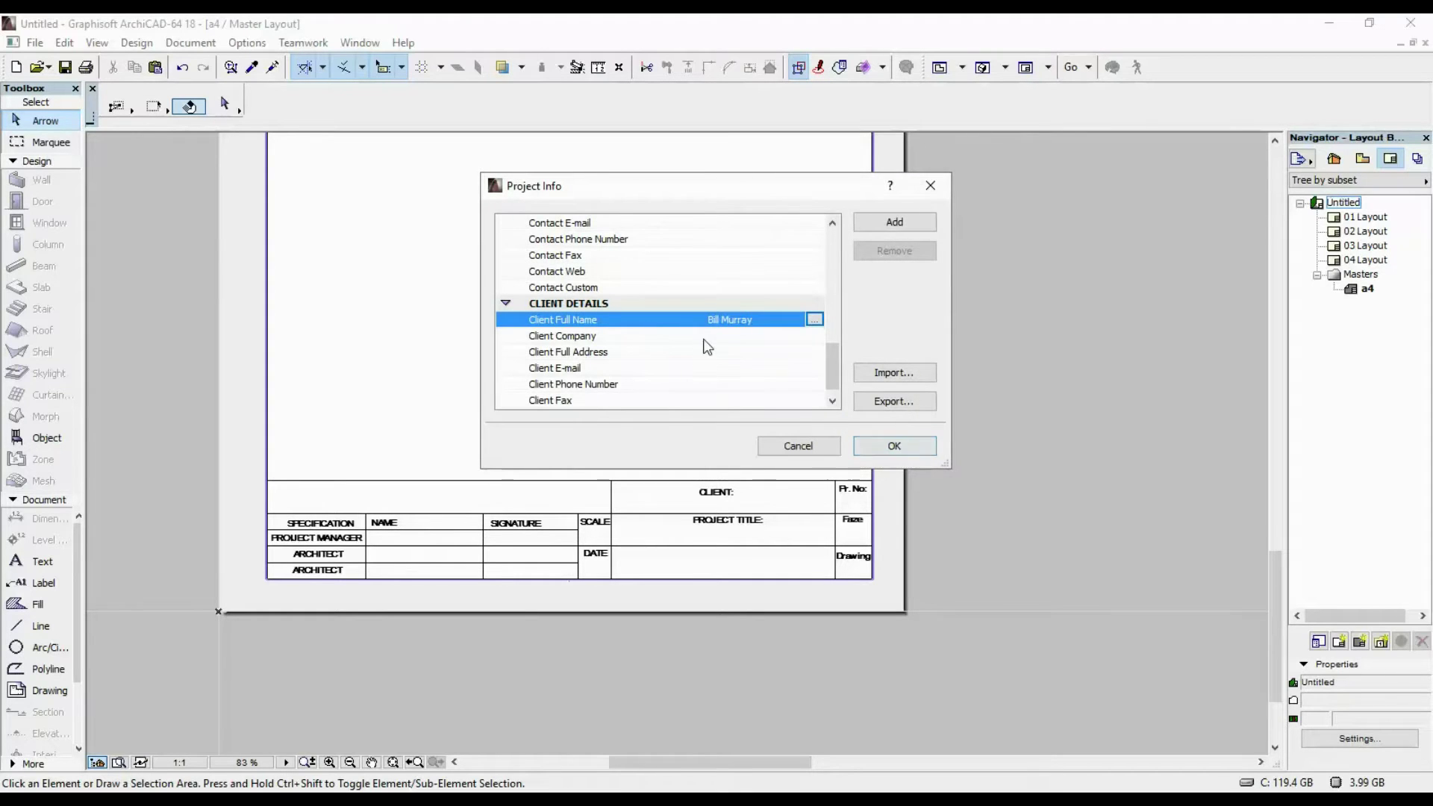
Step: Review the entries from the client details back to the project details and apply the project info
{"action": "scroll", "coordinate": [707, 347], "scroll_direction": "down", "scroll_amount": 1}
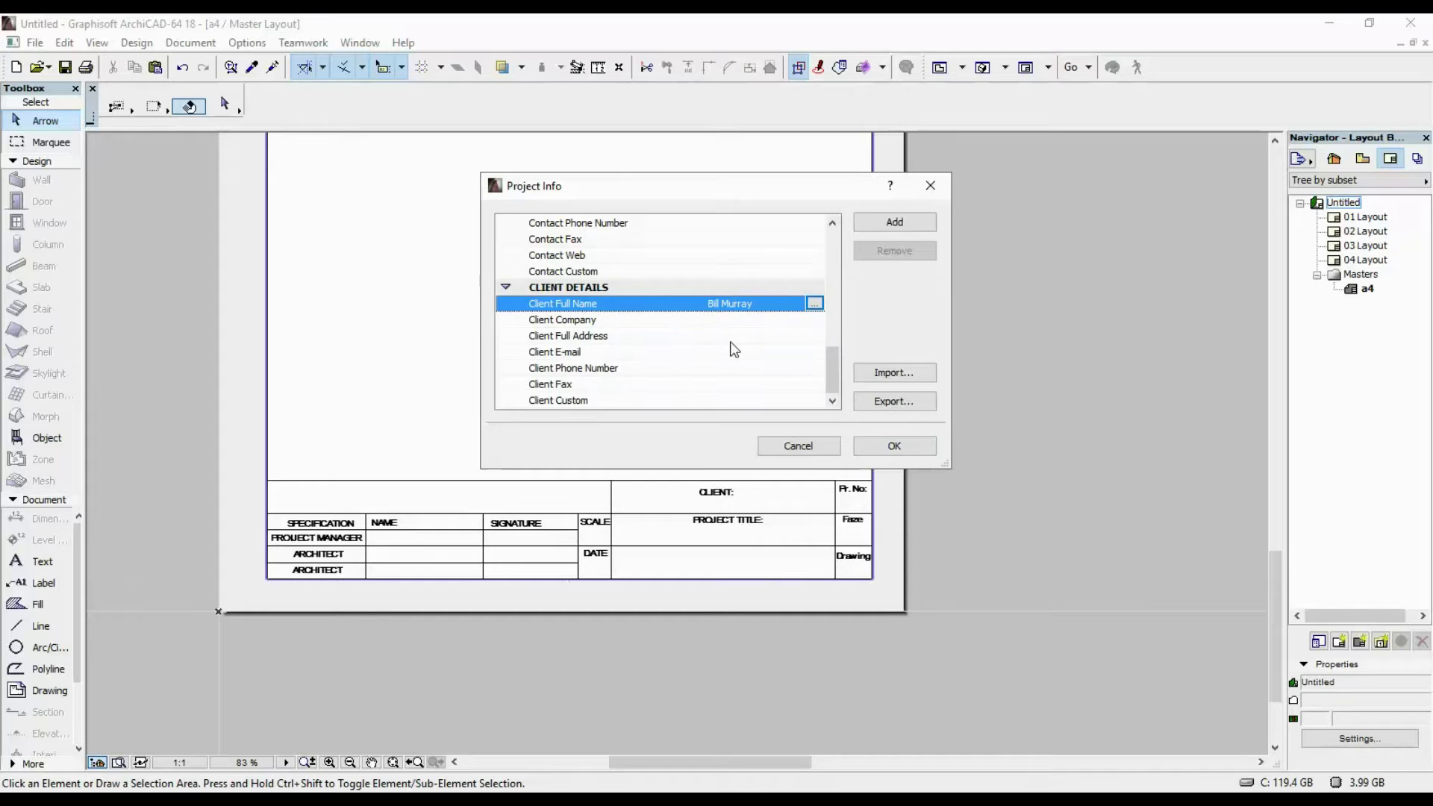
{"action": "scroll", "coordinate": [734, 349], "scroll_direction": "up", "scroll_amount": 3}
{"action": "scroll", "coordinate": [734, 349], "scroll_direction": "down", "scroll_amount": 3}
{"action": "scroll", "coordinate": [734, 350], "scroll_direction": "up", "scroll_amount": 4}
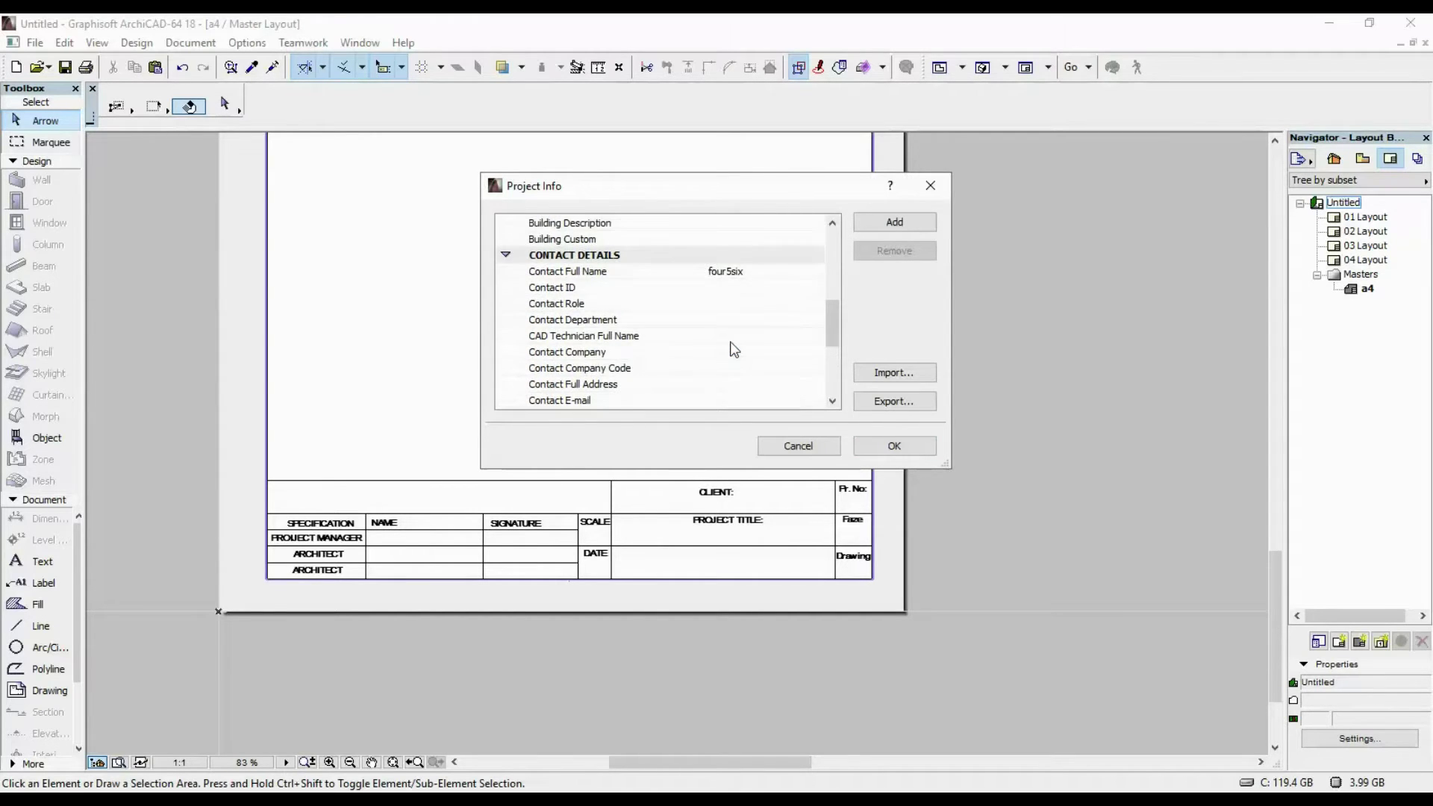
{"action": "scroll", "coordinate": [733, 349], "scroll_direction": "up", "scroll_amount": 6}
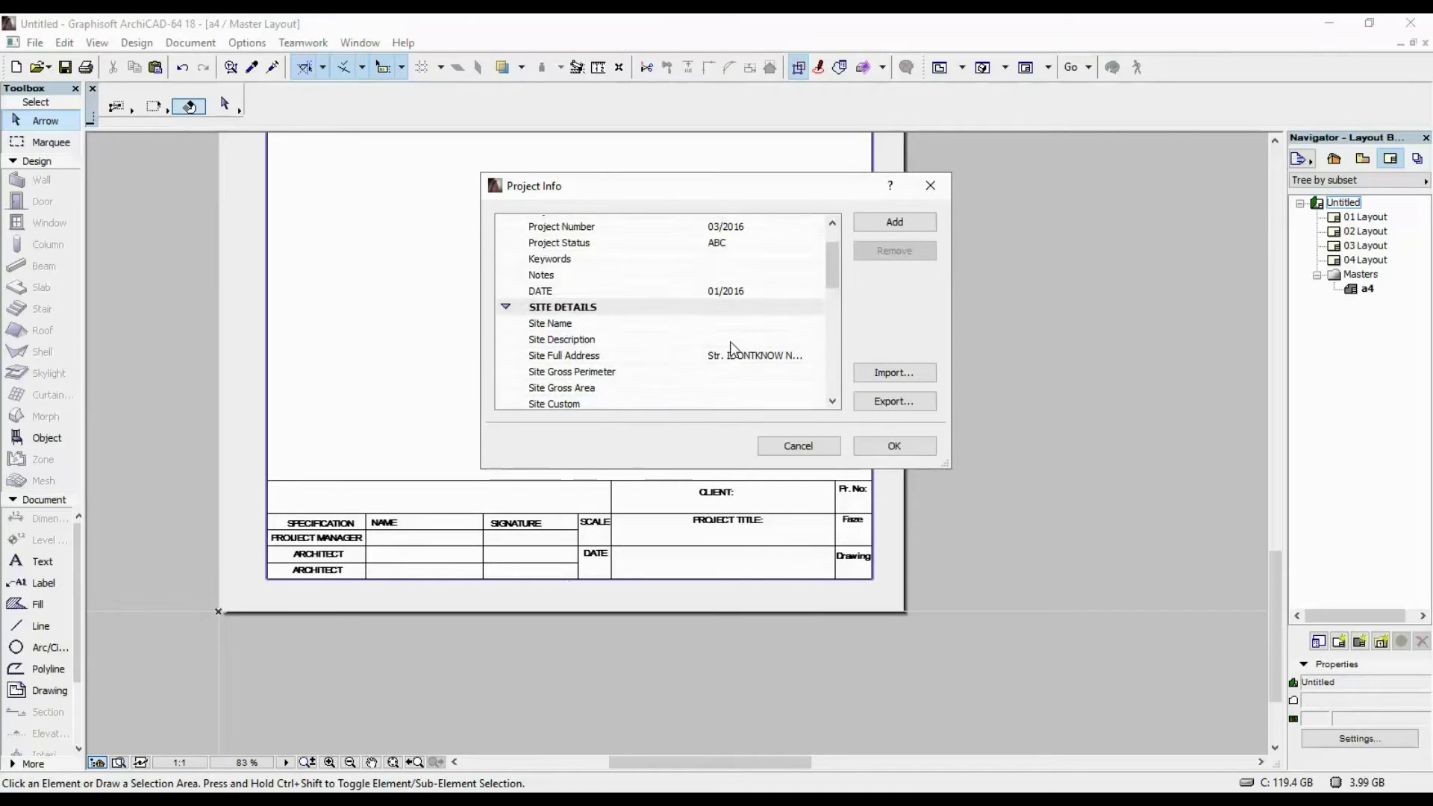
{"action": "scroll", "coordinate": [730, 342], "scroll_direction": "up", "scroll_amount": 2}
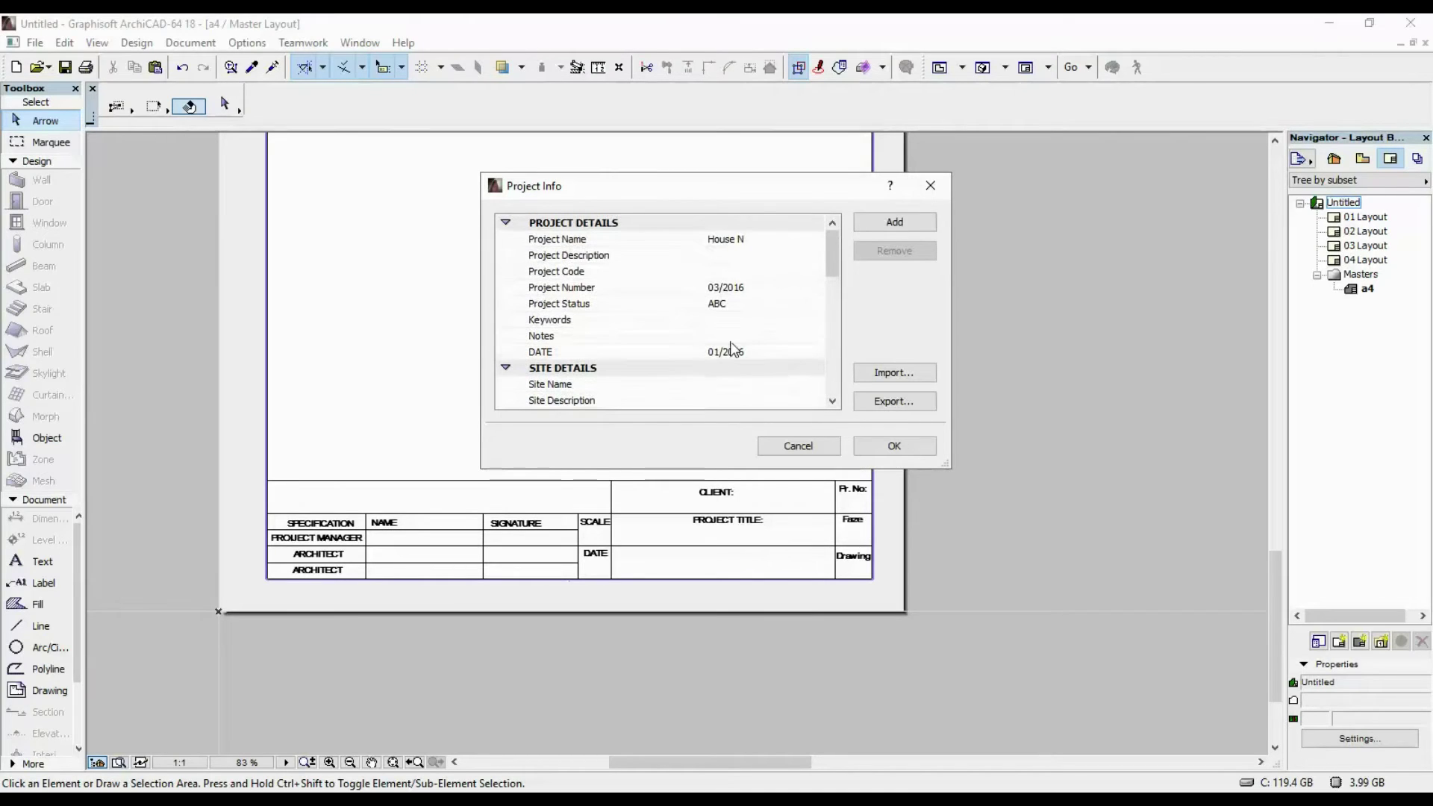
{"action": "left_click", "coordinate": [911, 449]}
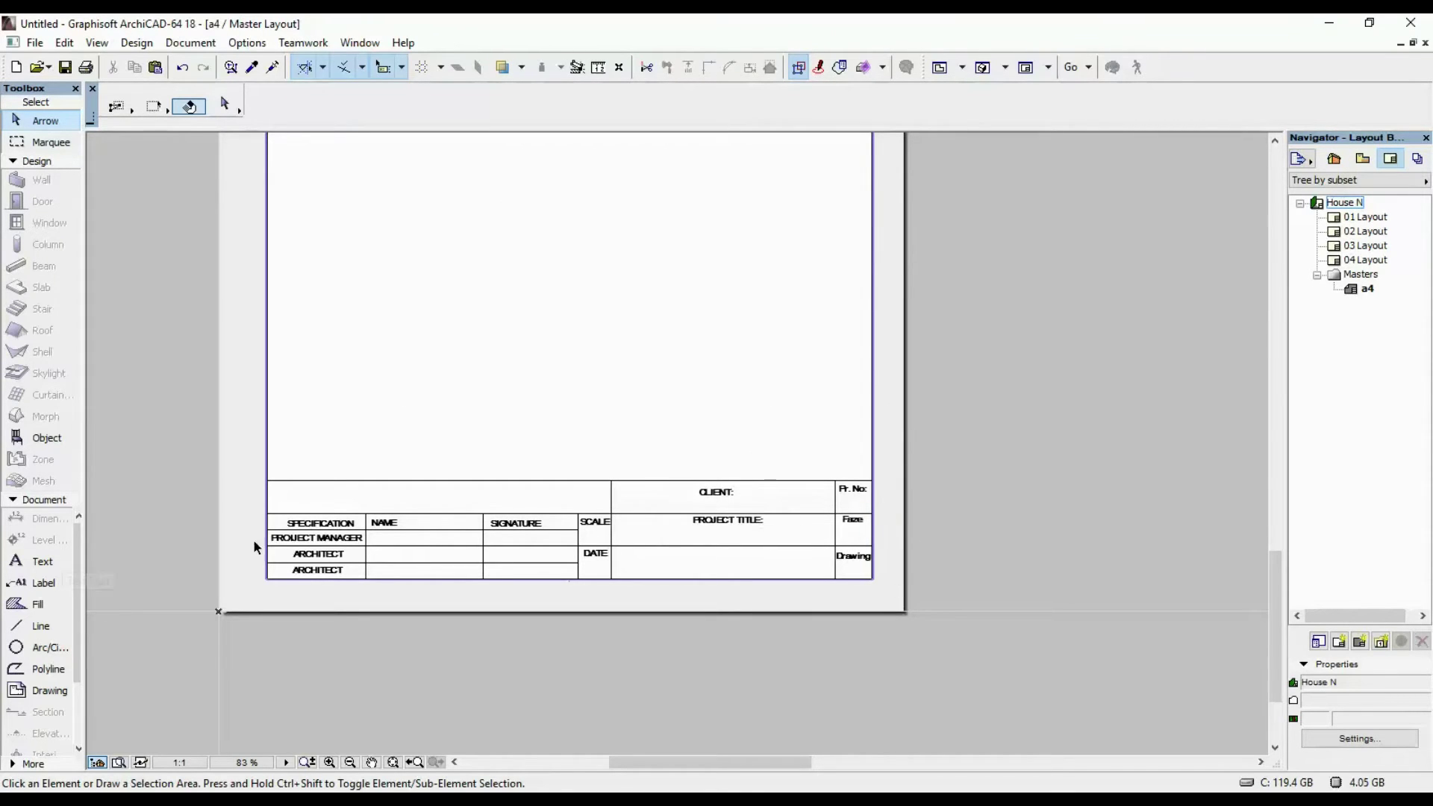
Step: Insert the Client Full Name autotext from Client Details after the CLIENT: label in the title block
{"action": "scroll", "coordinate": [746, 525], "scroll_direction": "up", "scroll_amount": 3}
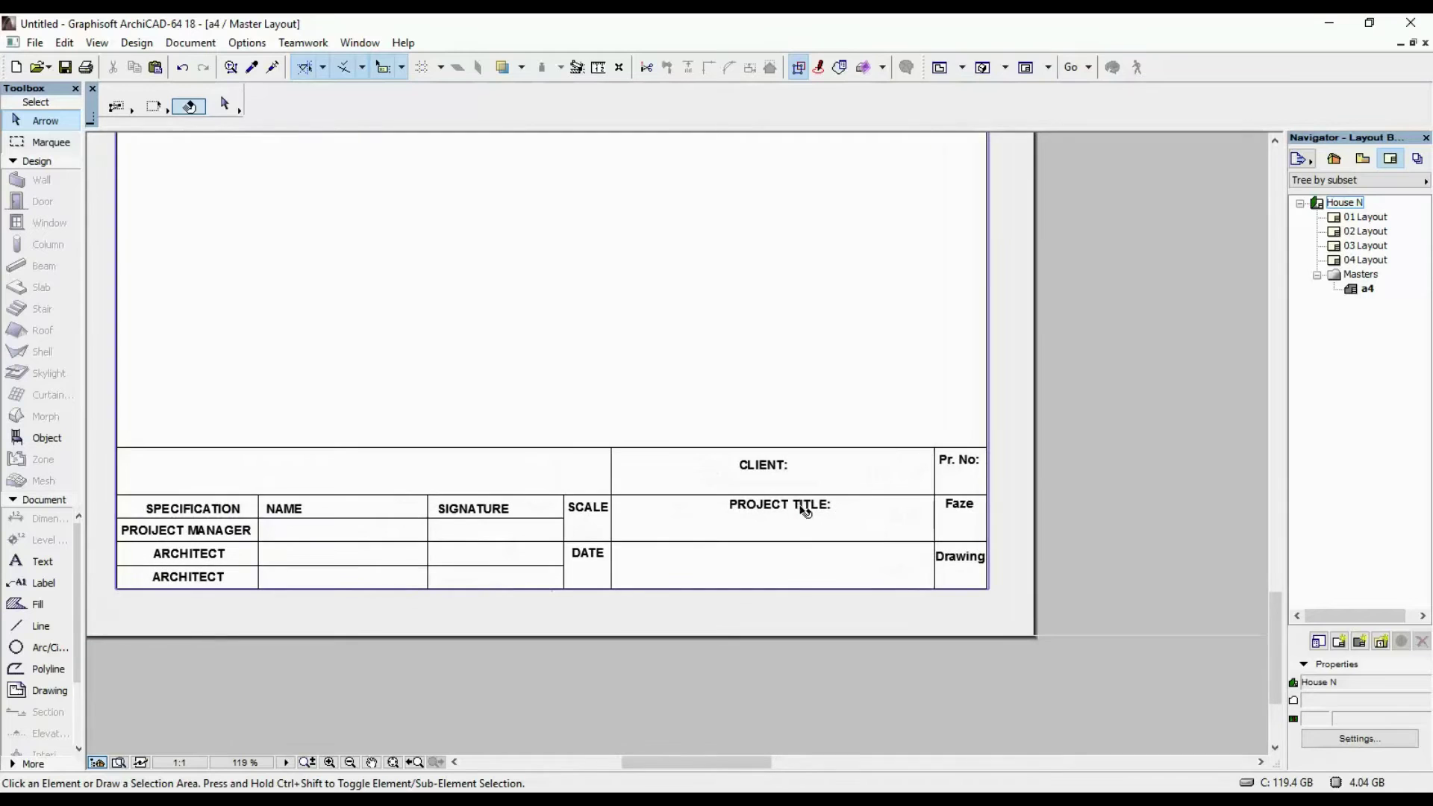
{"action": "left_click", "coordinate": [780, 465]}
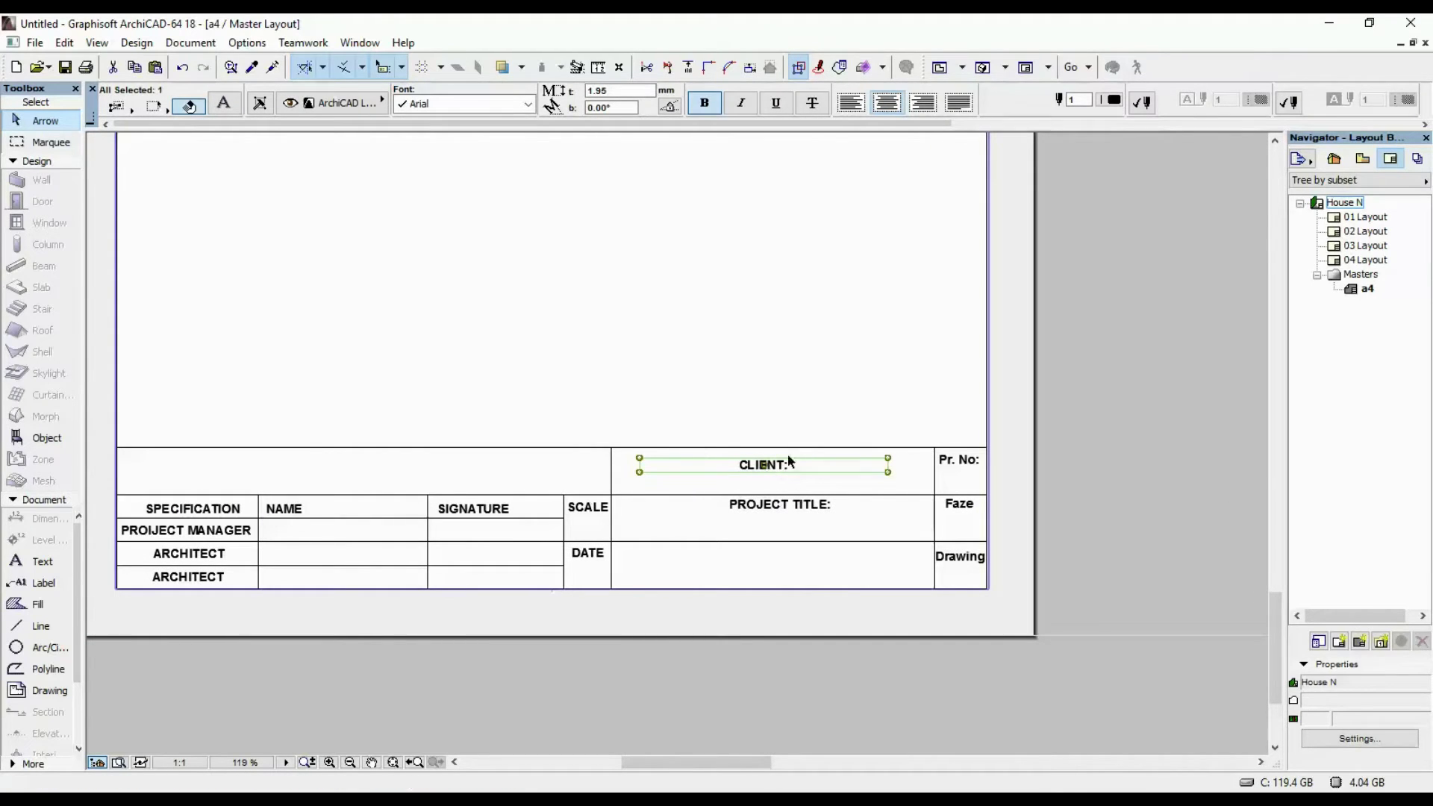
{"action": "left_click", "coordinate": [45, 561]}
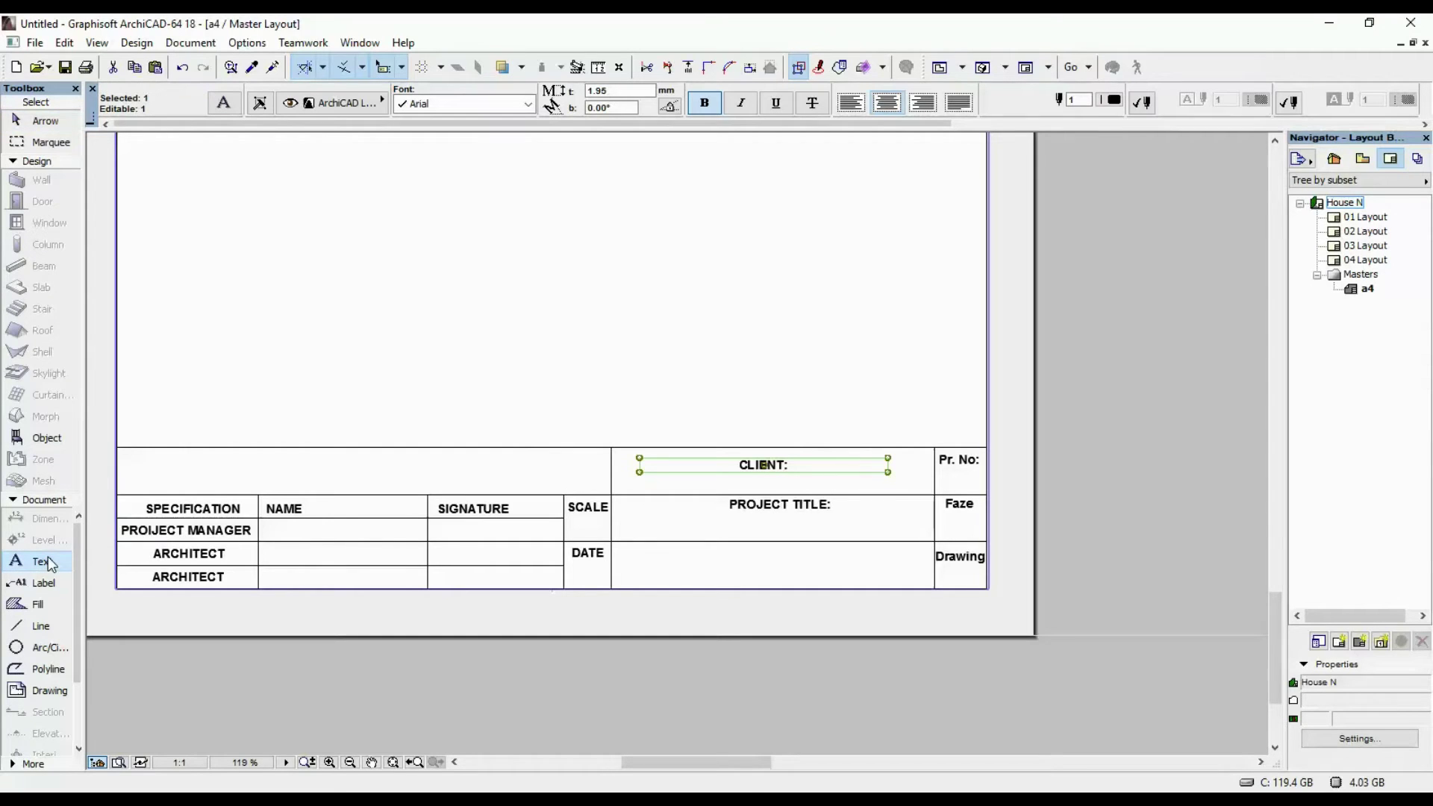
{"action": "left_click", "coordinate": [831, 468]}
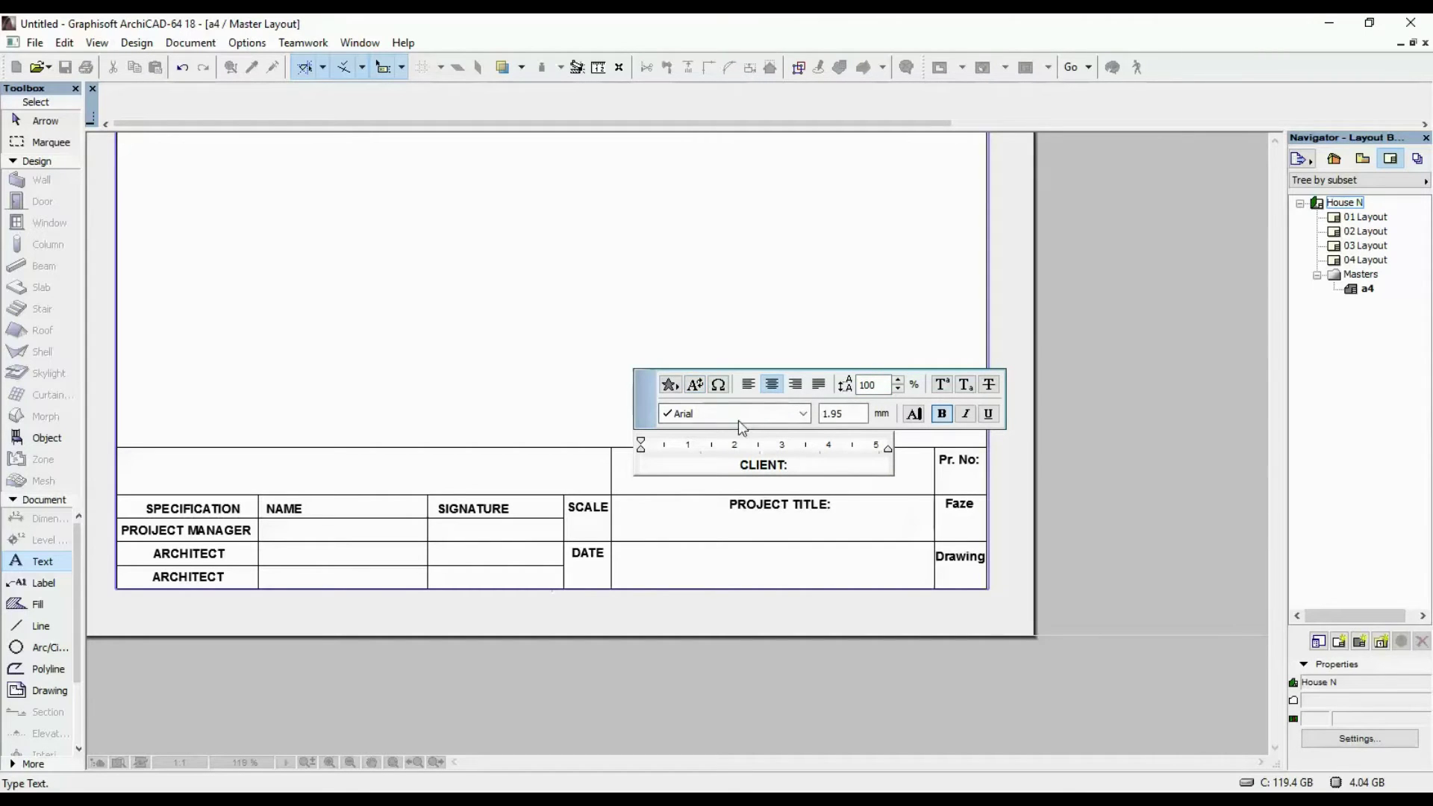
{"action": "left_click", "coordinate": [694, 385]}
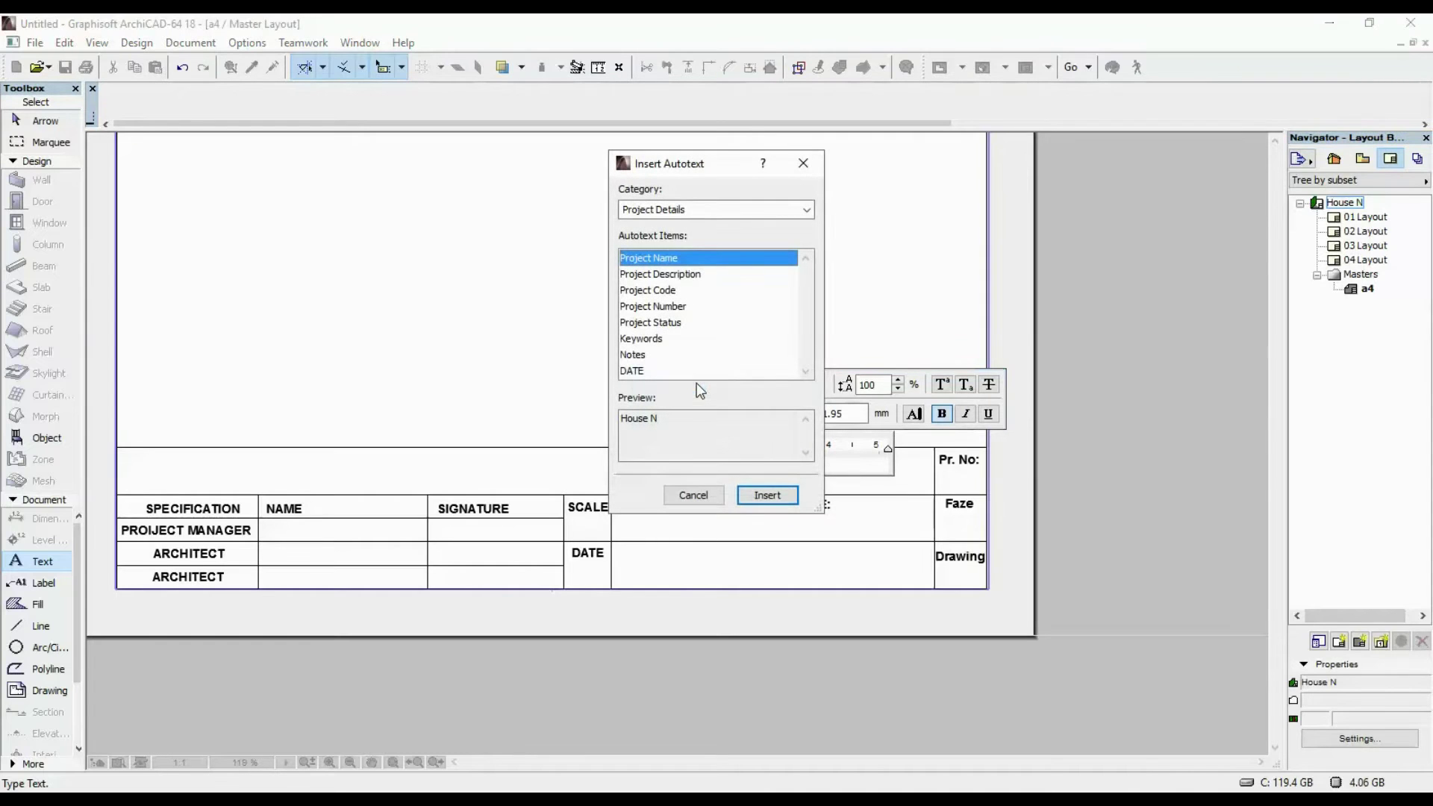
{"action": "mouse_move", "coordinate": [721, 170]}
{"action": "left_mouse_down"}
{"action": "mouse_move", "coordinate": [528, 158]}
{"action": "mouse_move", "coordinate": [705, 189]}
{"action": "left_mouse_up"}
{"action": "left_click", "coordinate": [699, 225]}
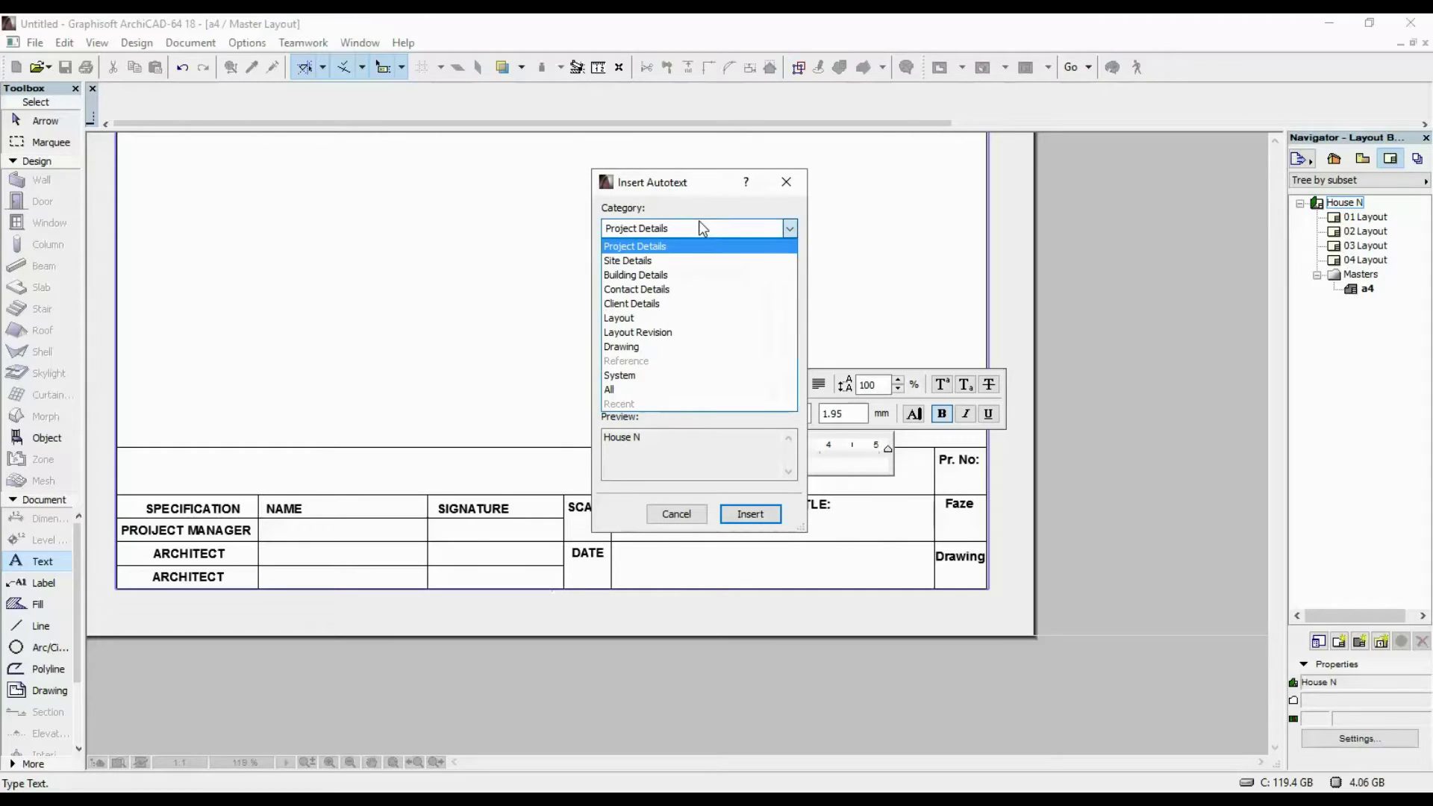
{"action": "left_click", "coordinate": [648, 303]}
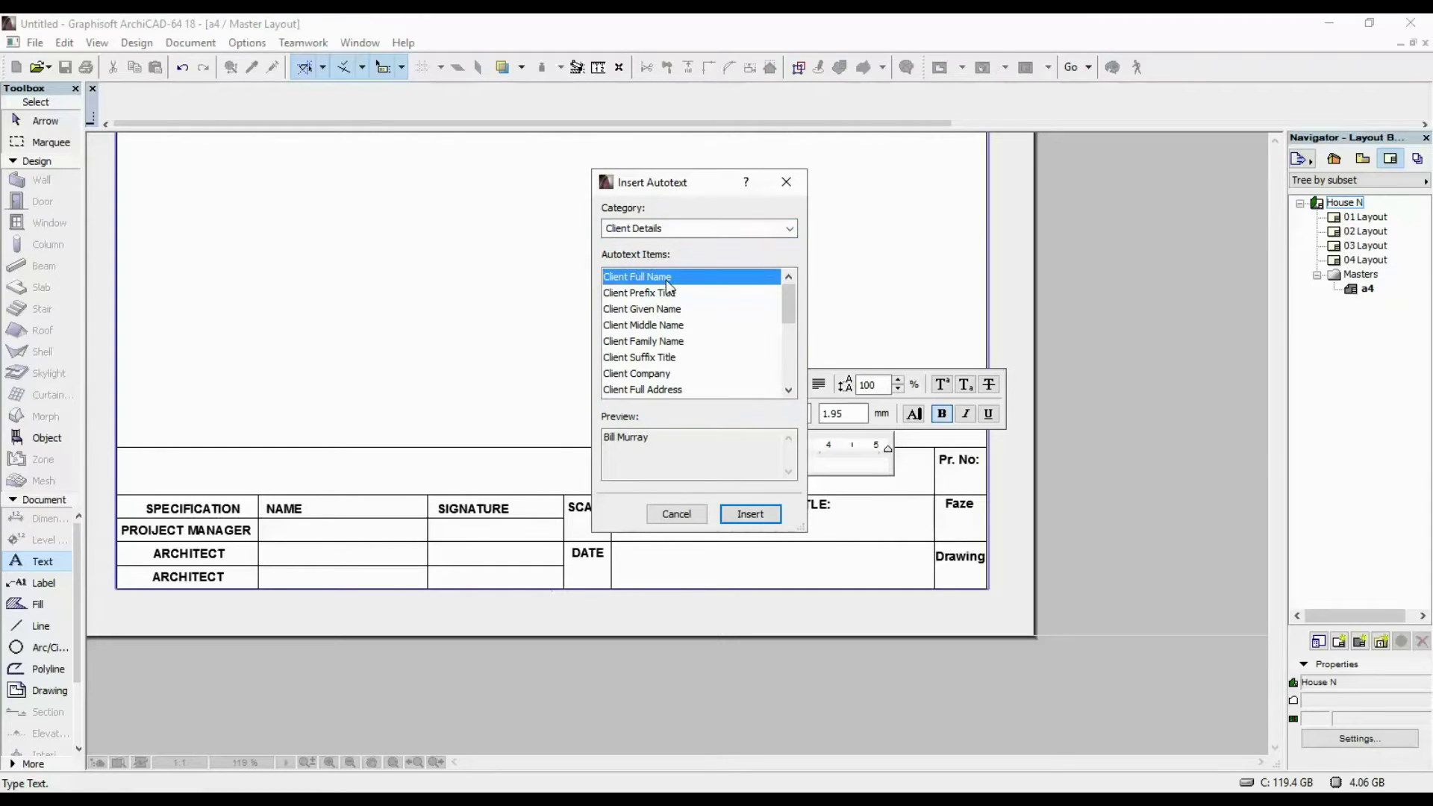
{"action": "left_click", "coordinate": [746, 513]}
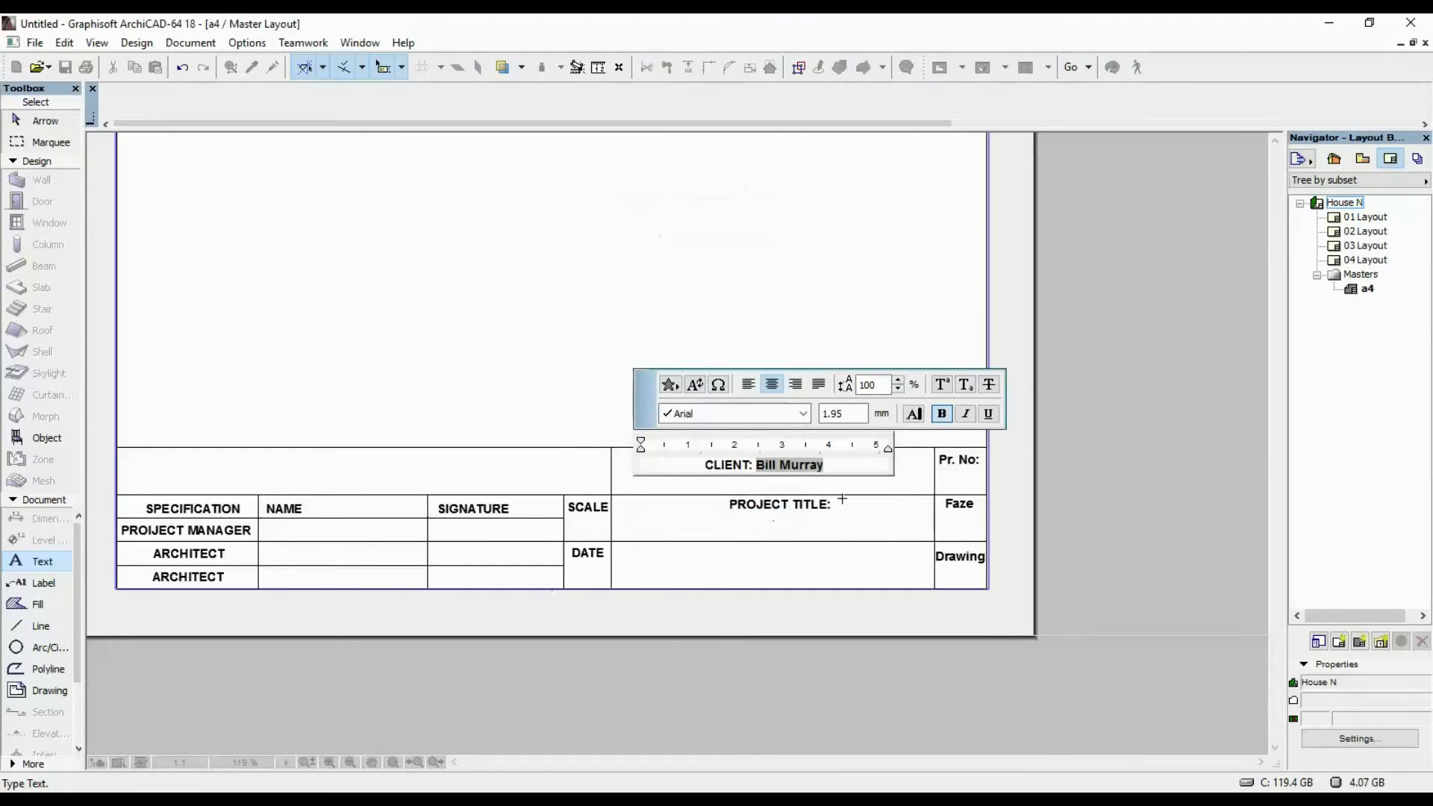
{"action": "left_click", "coordinate": [849, 547]}
{"action": "key", "text": "Escape"}
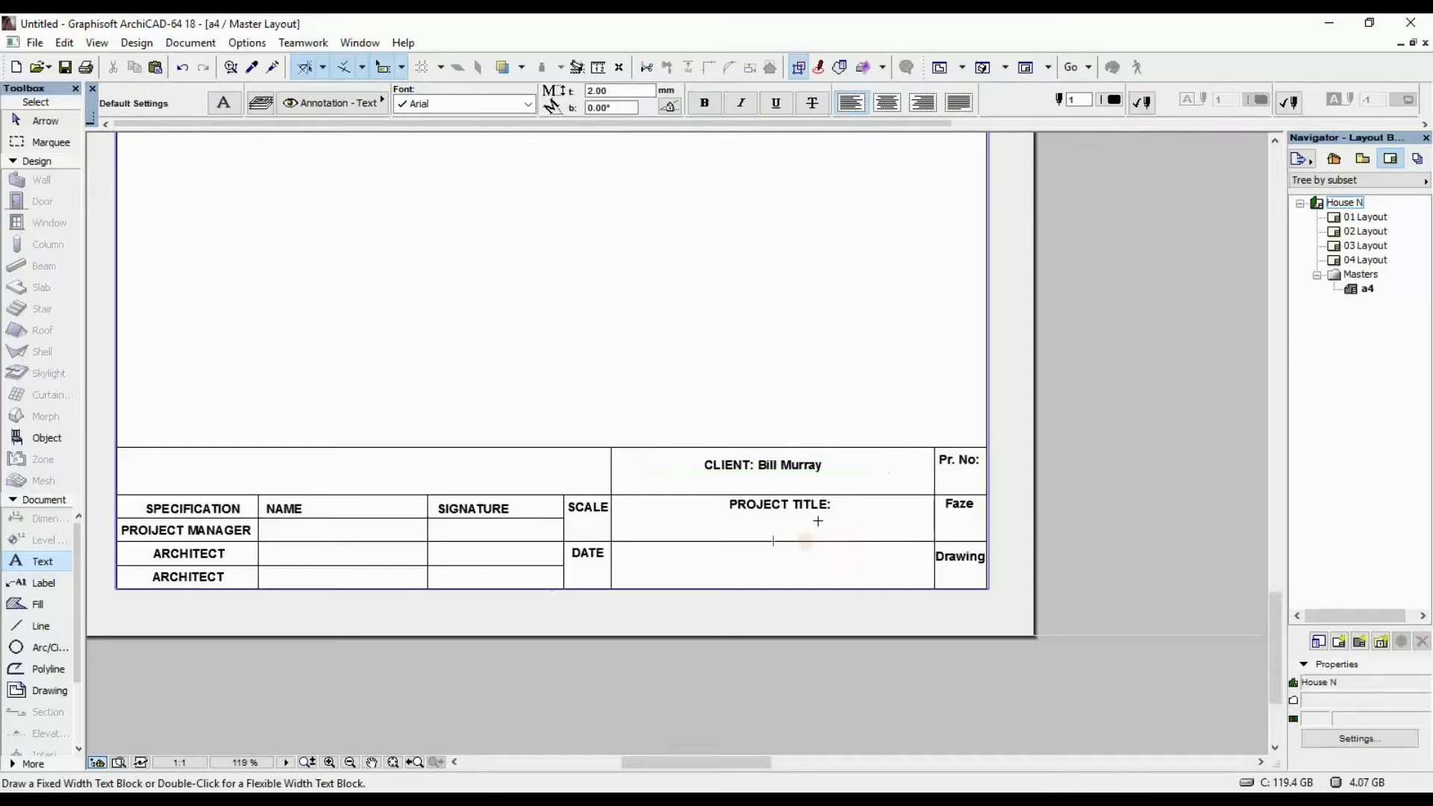
Step: Try to set the text height of the inserted client name to 3 mm
{"action": "scroll", "coordinate": [817, 516], "scroll_direction": "up", "scroll_amount": 2}
{"action": "middle_click_drag", "start_coordinate": [817, 516], "coordinate": [800, 457]}
{"action": "left_click", "coordinate": [728, 386]}
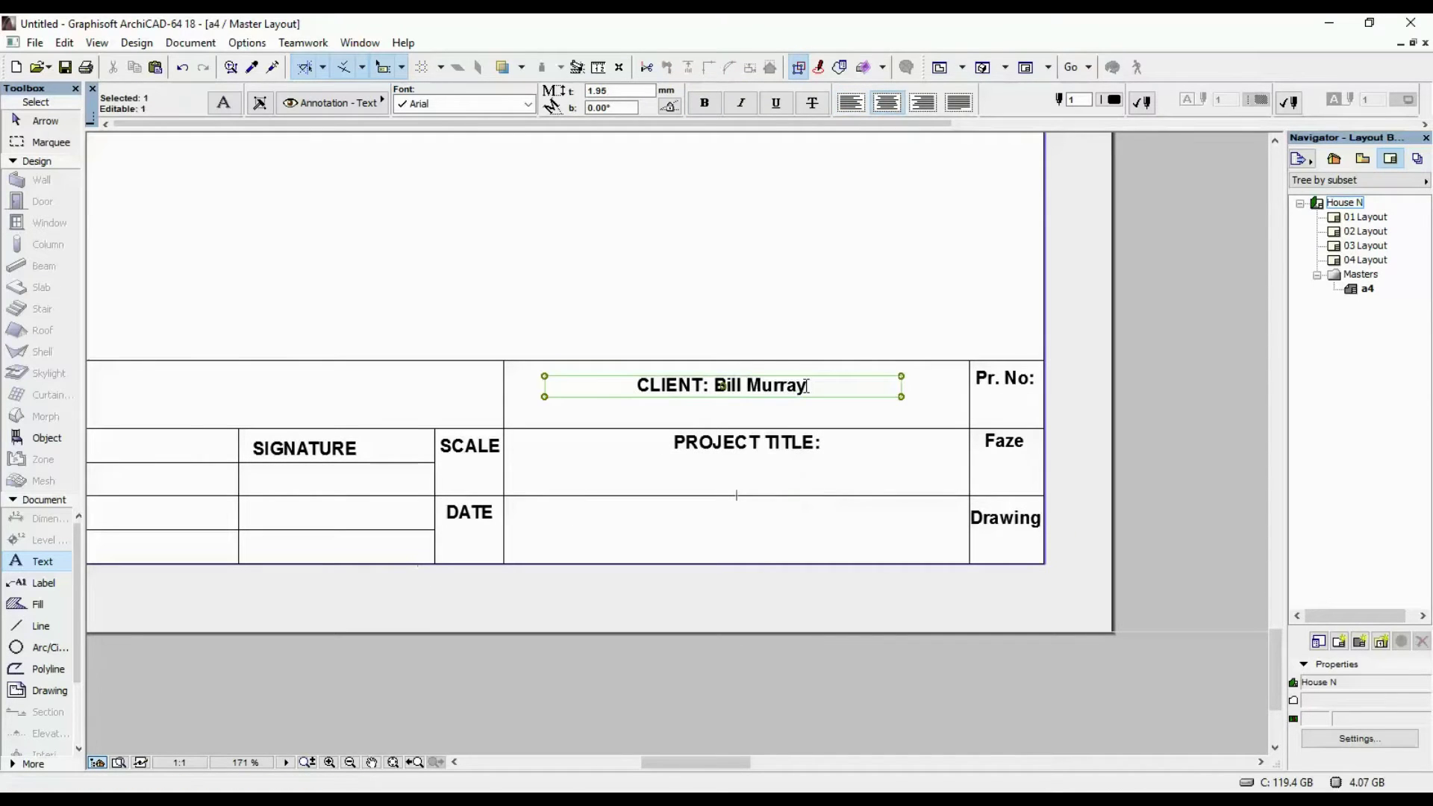
{"action": "double_click", "coordinate": [746, 331]}
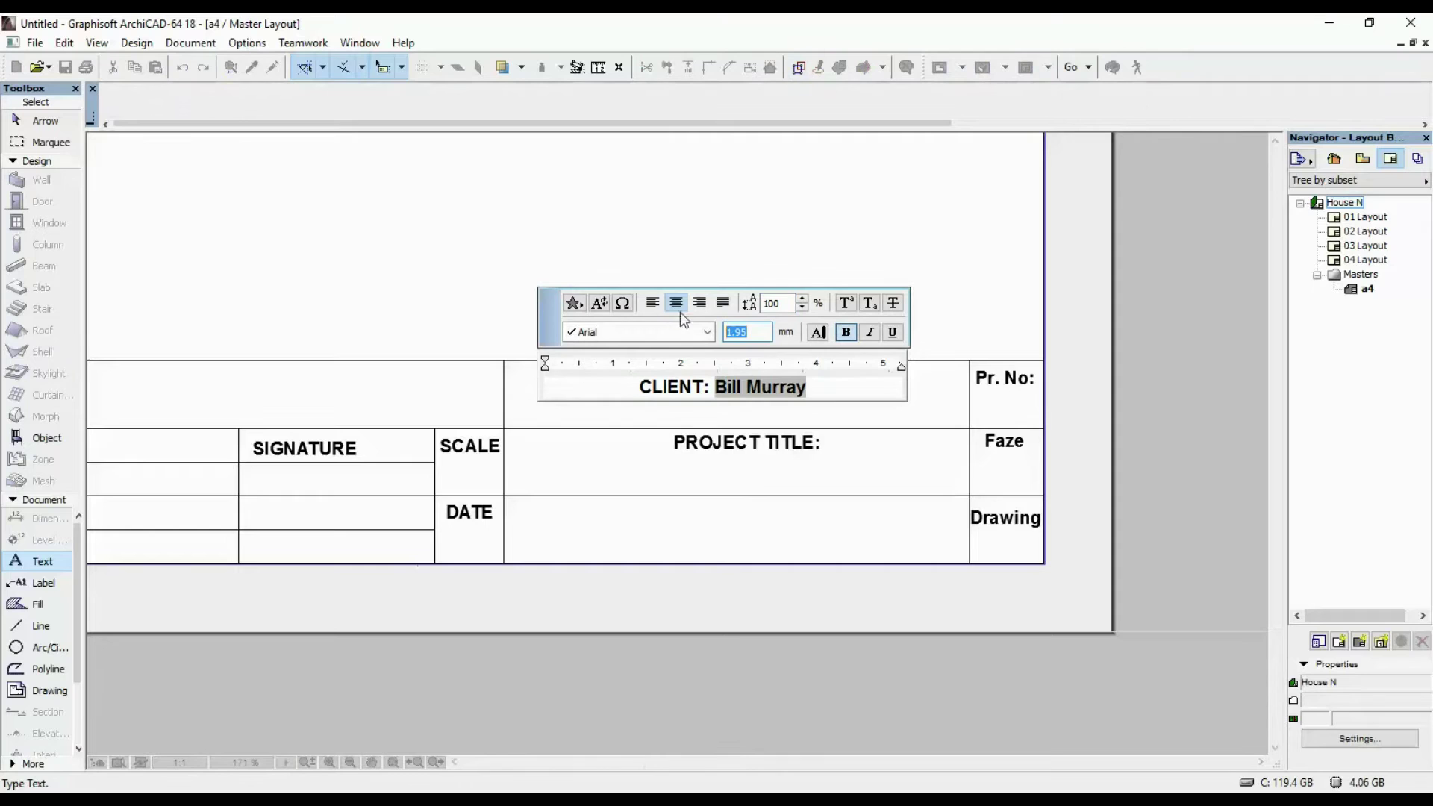
{"action": "type", "text": "3"}
{"action": "left_click", "coordinate": [831, 237]}
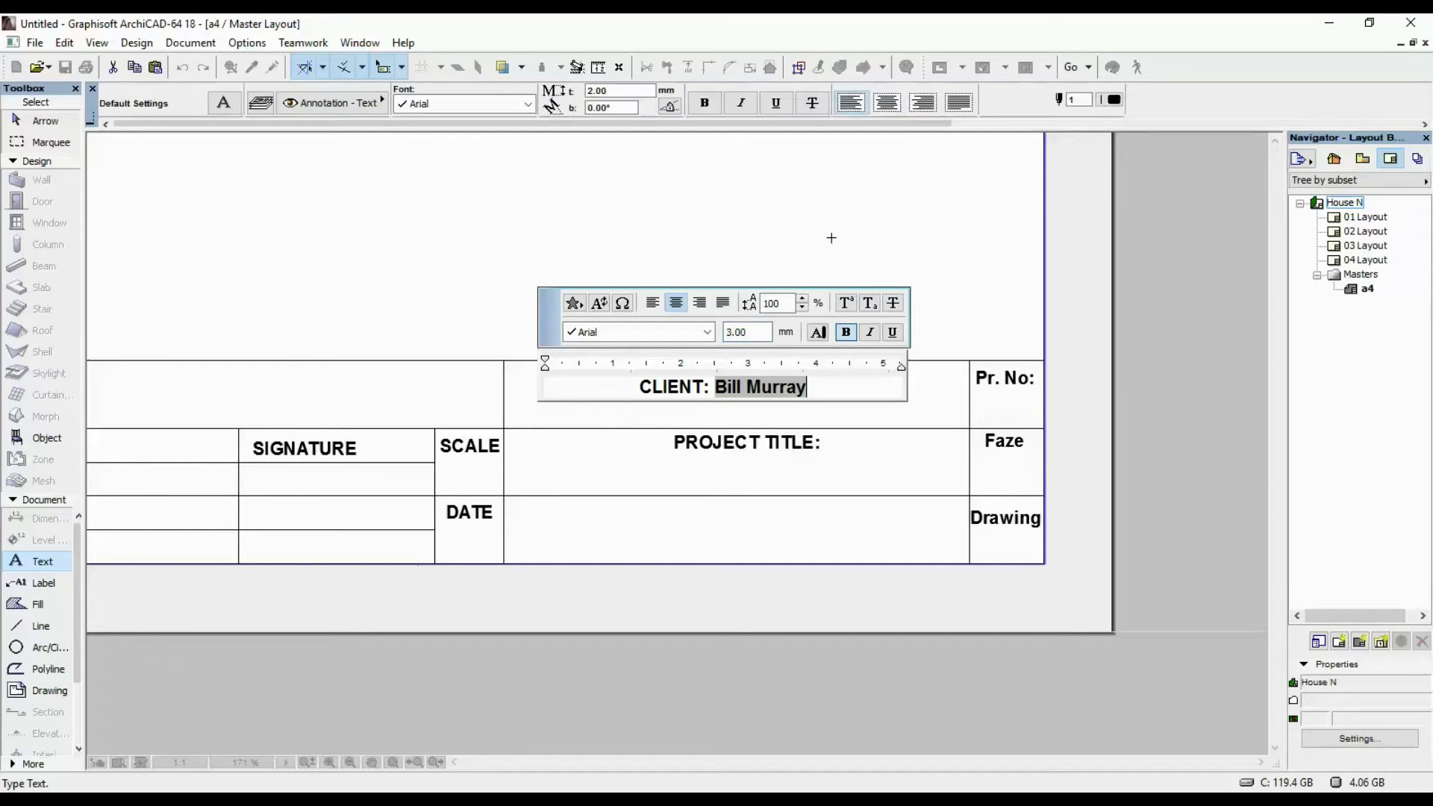
Step: Select only the client name within the CLIENT text block and set its text height to 3 mm
{"action": "left_click", "coordinate": [820, 386]}
{"action": "left_click_drag", "start_coordinate": [819, 387], "coordinate": [722, 387]}
{"action": "left_click_drag", "start_coordinate": [757, 333], "coordinate": [705, 338]}
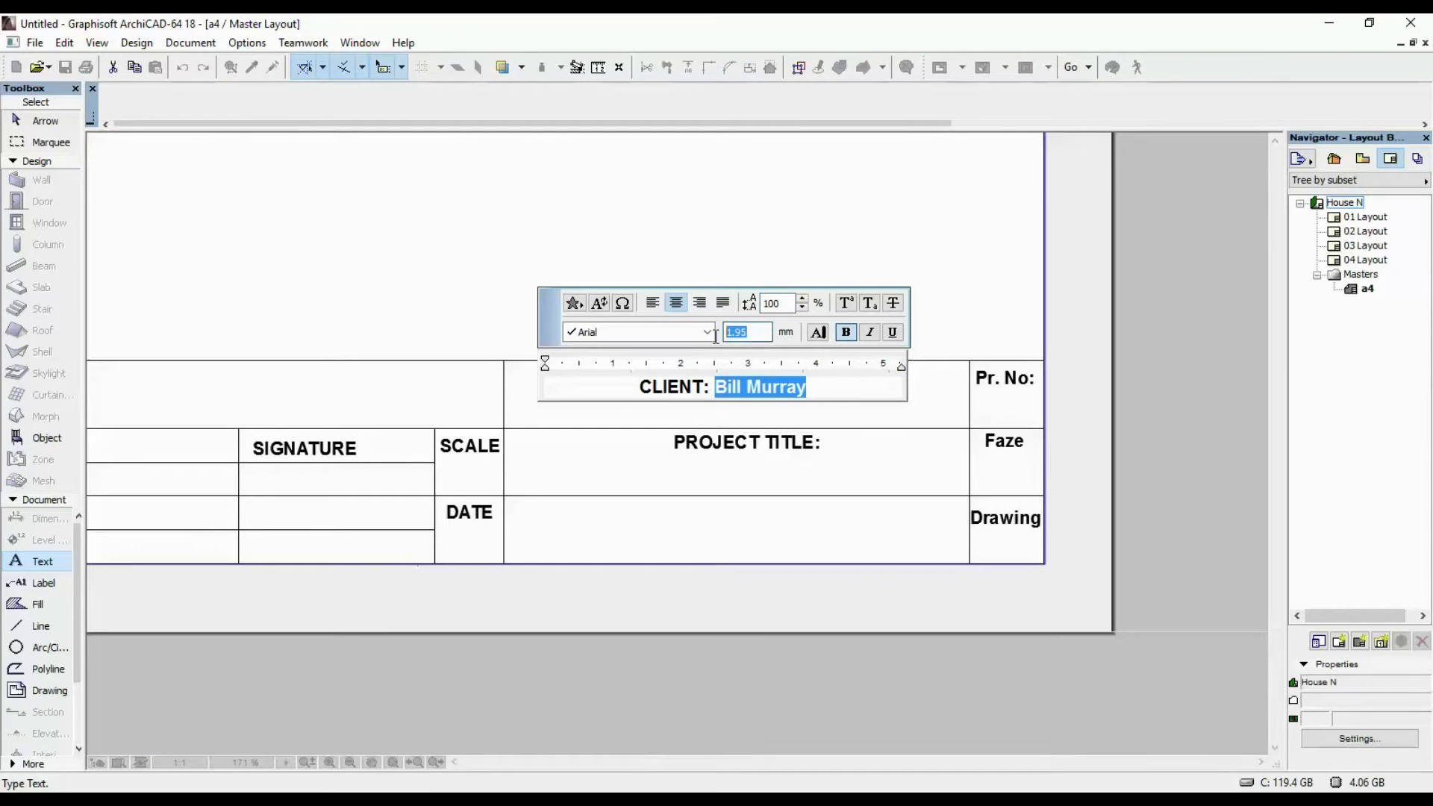
{"action": "type", "text": "3"}
{"action": "key", "text": "Return"}
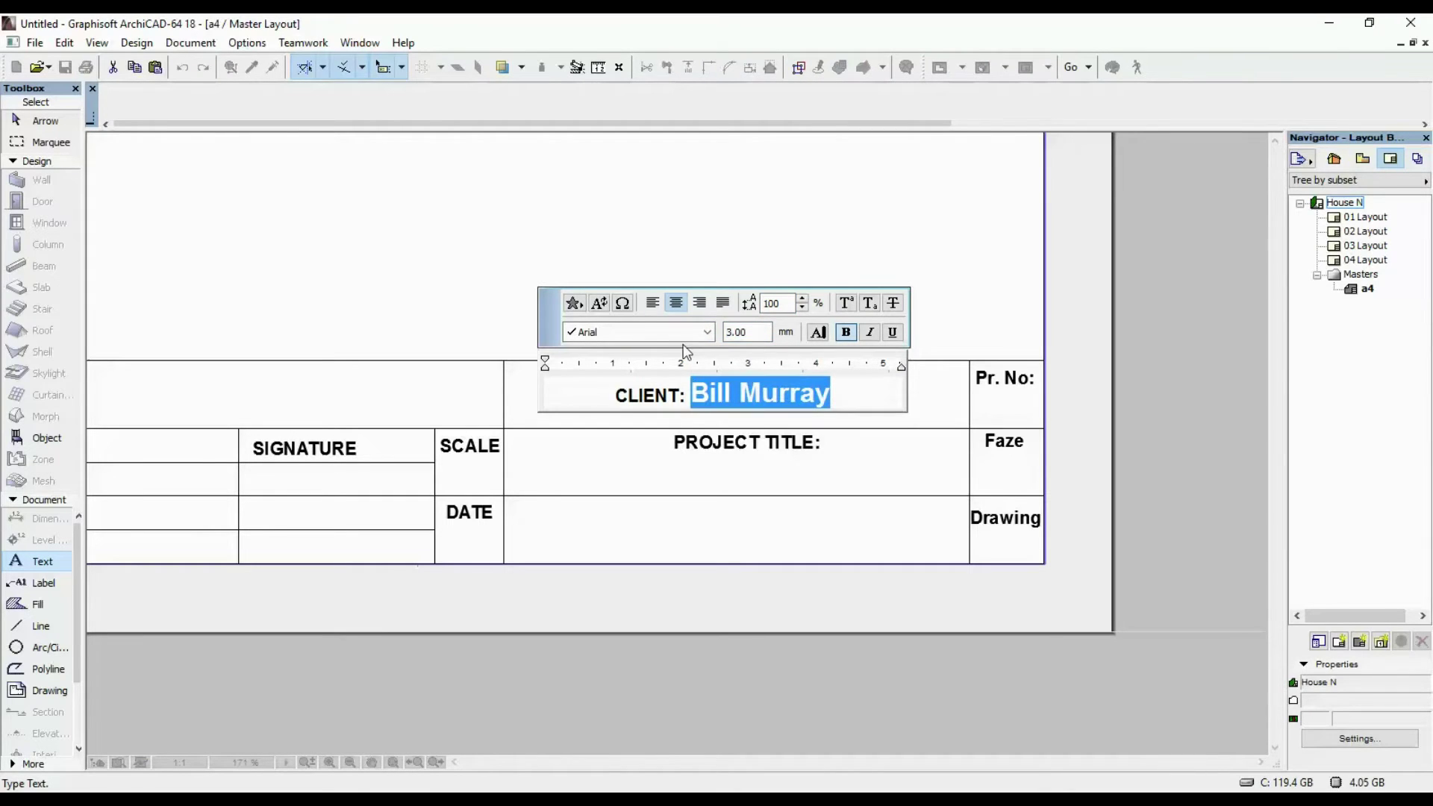
{"action": "left_click", "coordinate": [792, 253]}
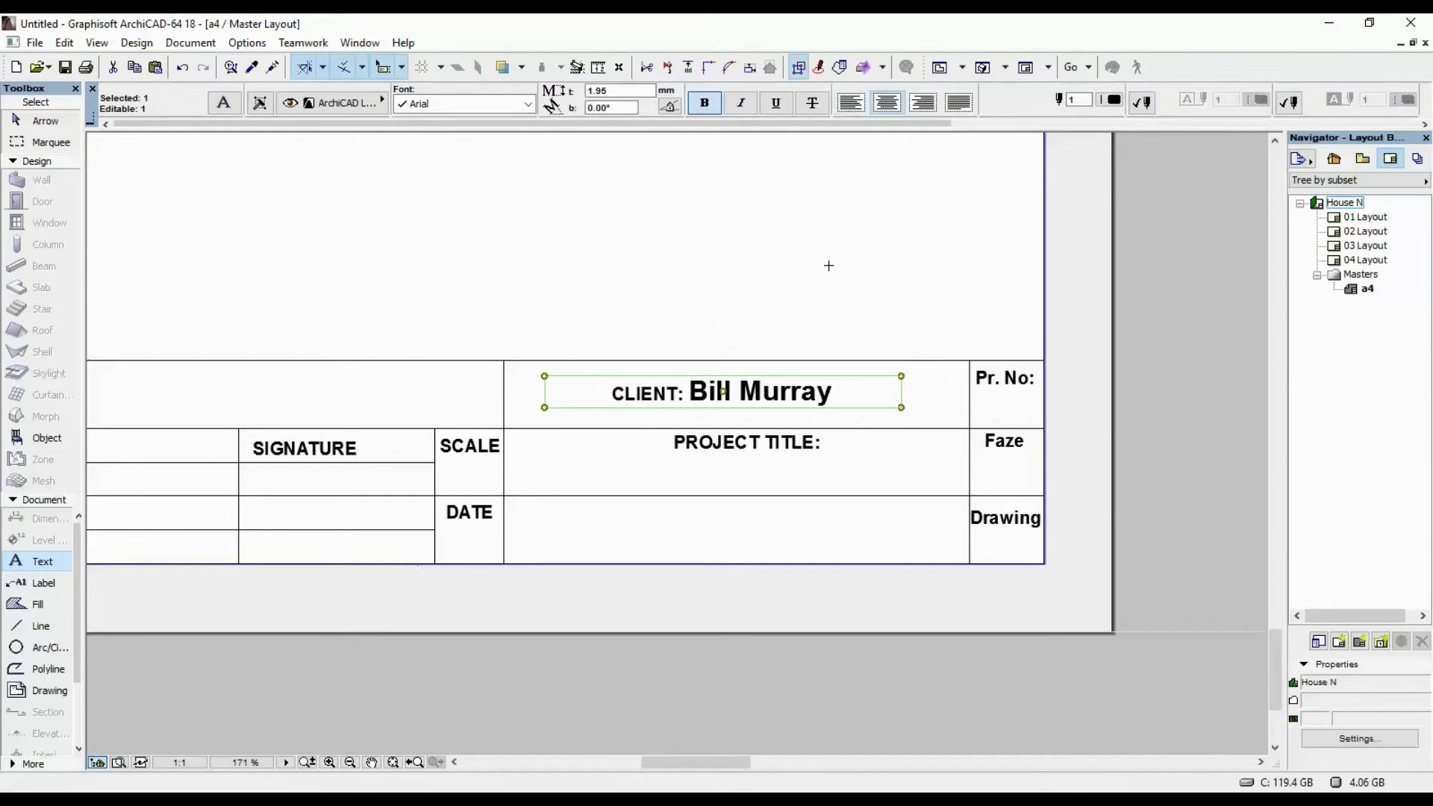
{"action": "key", "text": "Escape"}
Step: Insert the Project Name autotext from Project Details after the PROJECT TITLE: label
{"action": "double_click", "coordinate": [843, 441]}
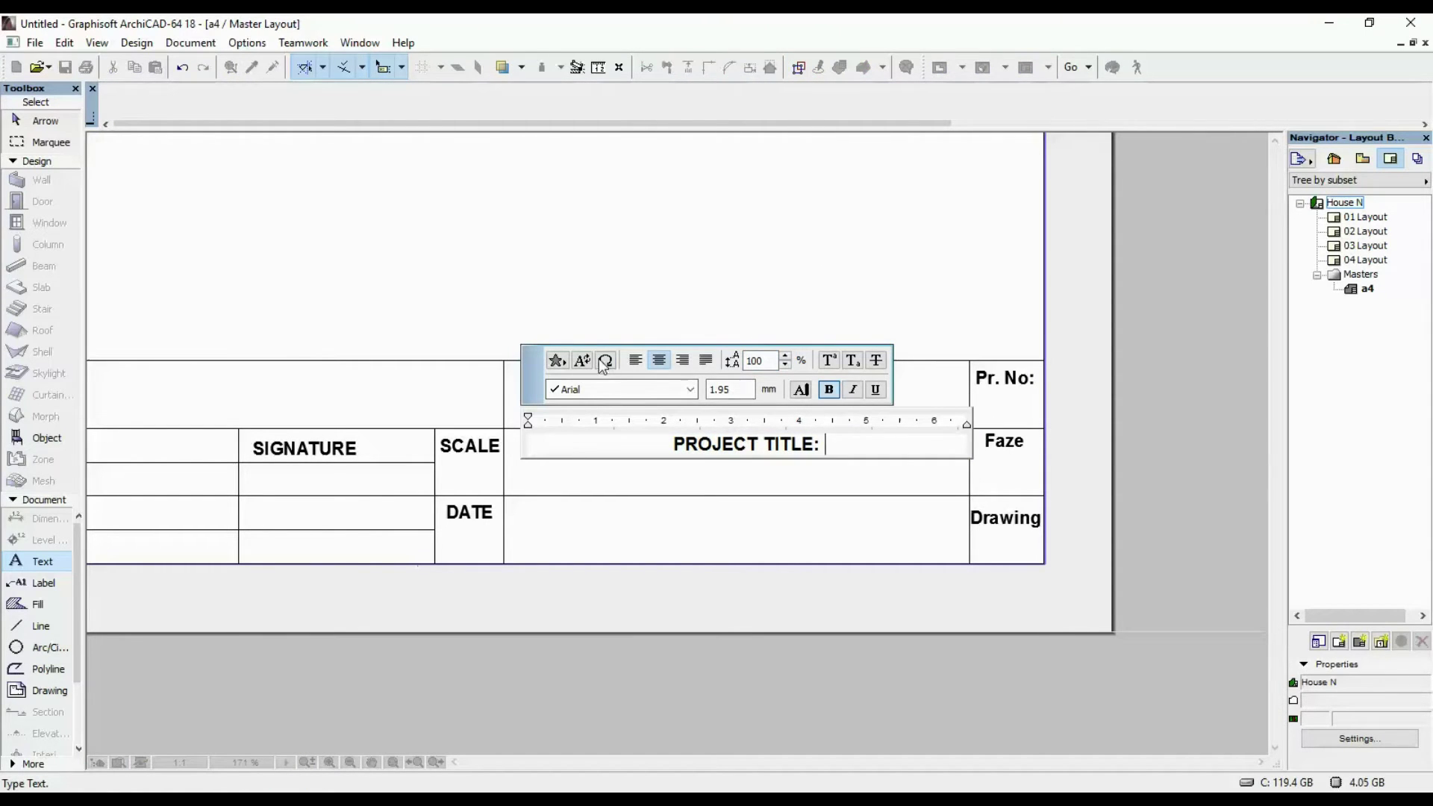
{"action": "left_click", "coordinate": [596, 364]}
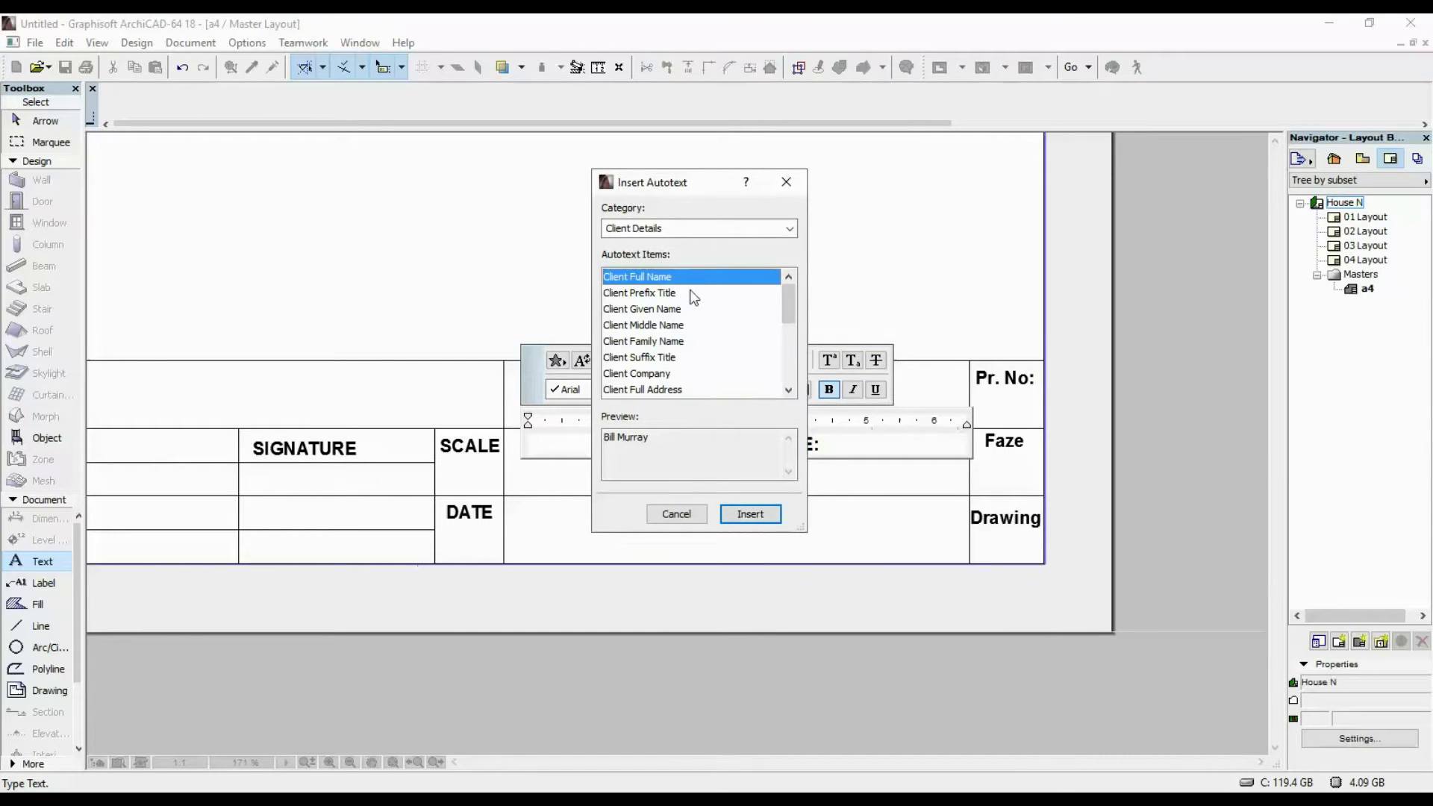
{"action": "left_click", "coordinate": [688, 228]}
{"action": "left_click", "coordinate": [679, 246]}
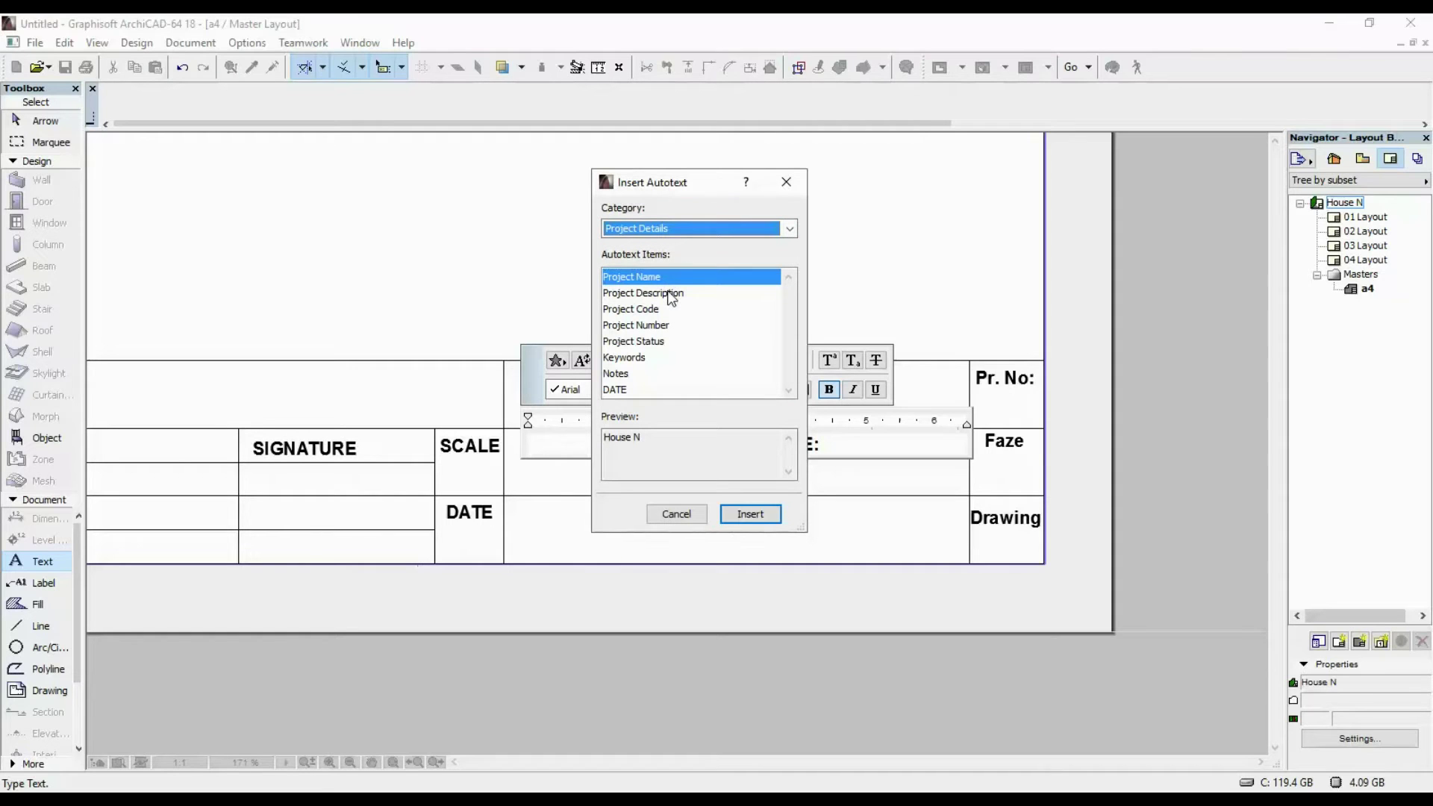
{"action": "left_click", "coordinate": [664, 282]}
{"action": "left_click", "coordinate": [765, 515]}
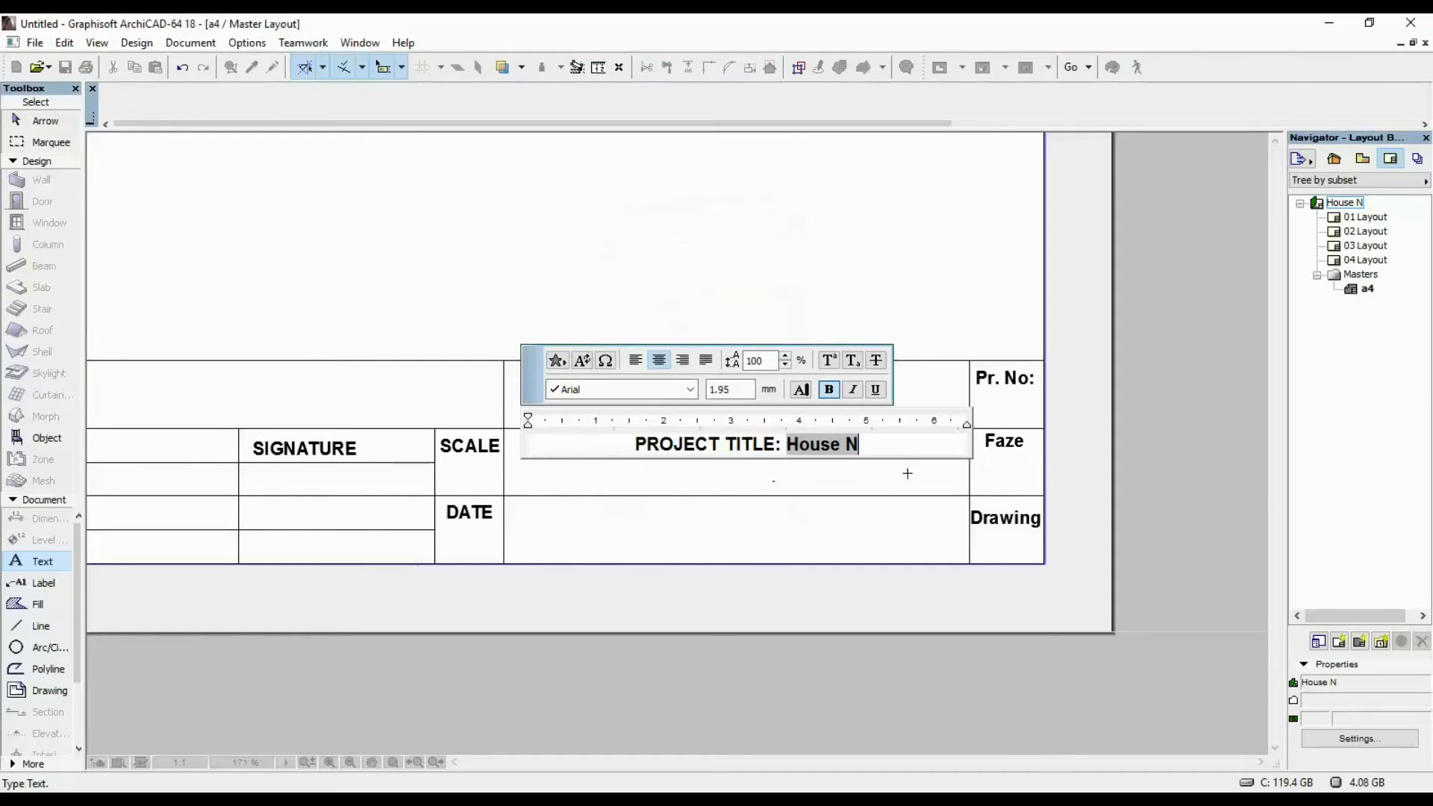
Step: Add a second line reading "Site Adress:" under the project title and insert the Site Full Address autotext from Site Details after it
{"action": "key", "text": "Return"}
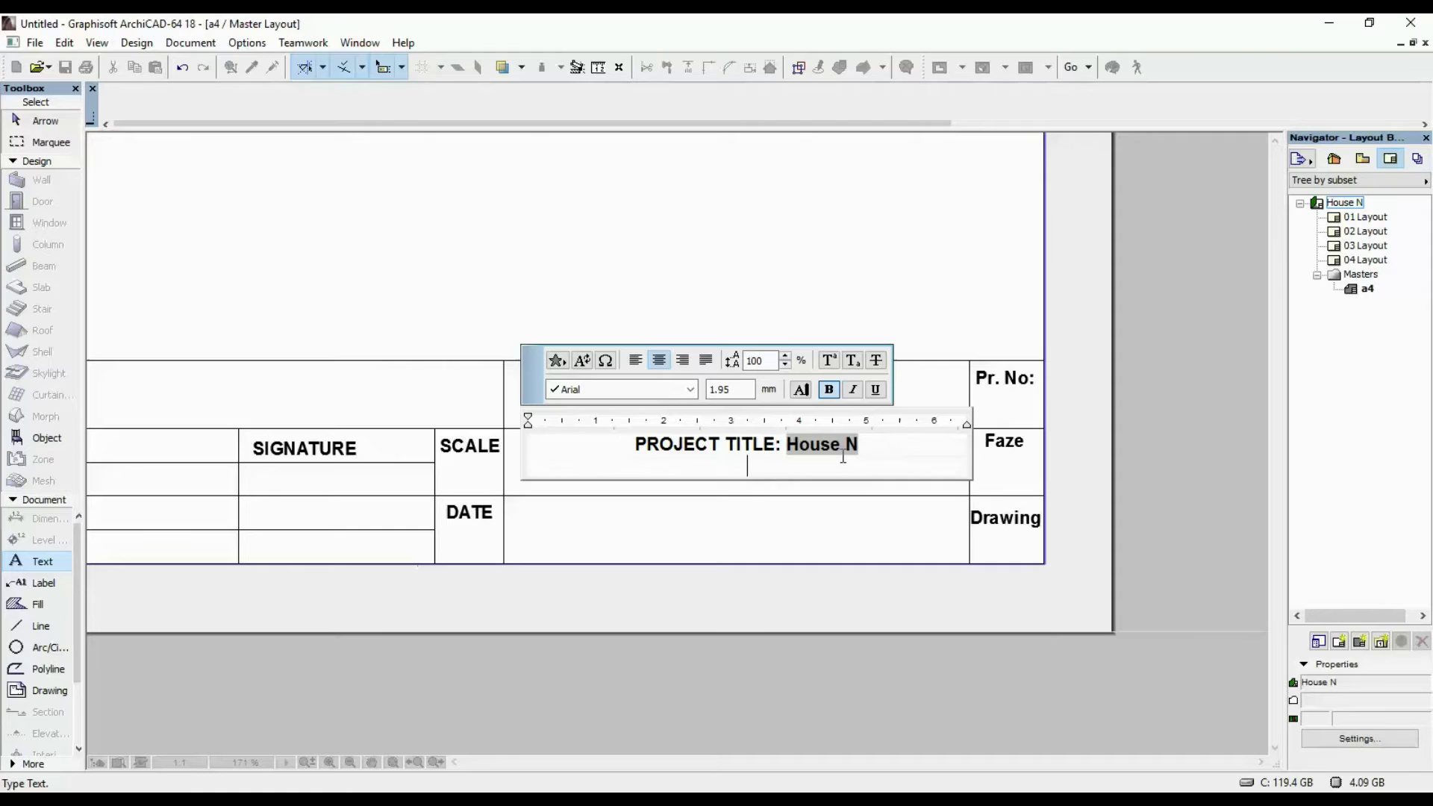
{"action": "type", "text": "Site Adress:"}
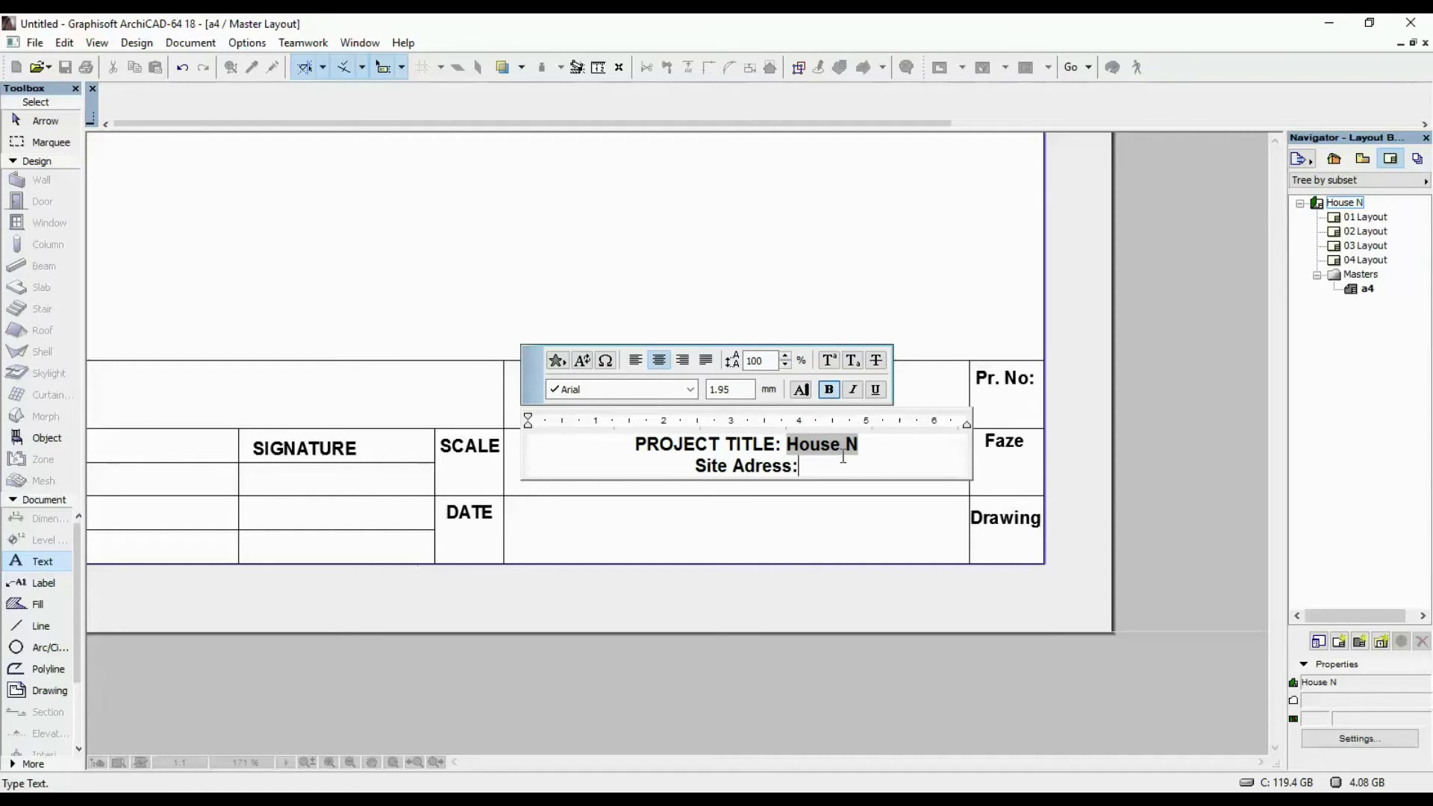
{"action": "left_click", "coordinate": [581, 360]}
{"action": "left_click", "coordinate": [679, 227]}
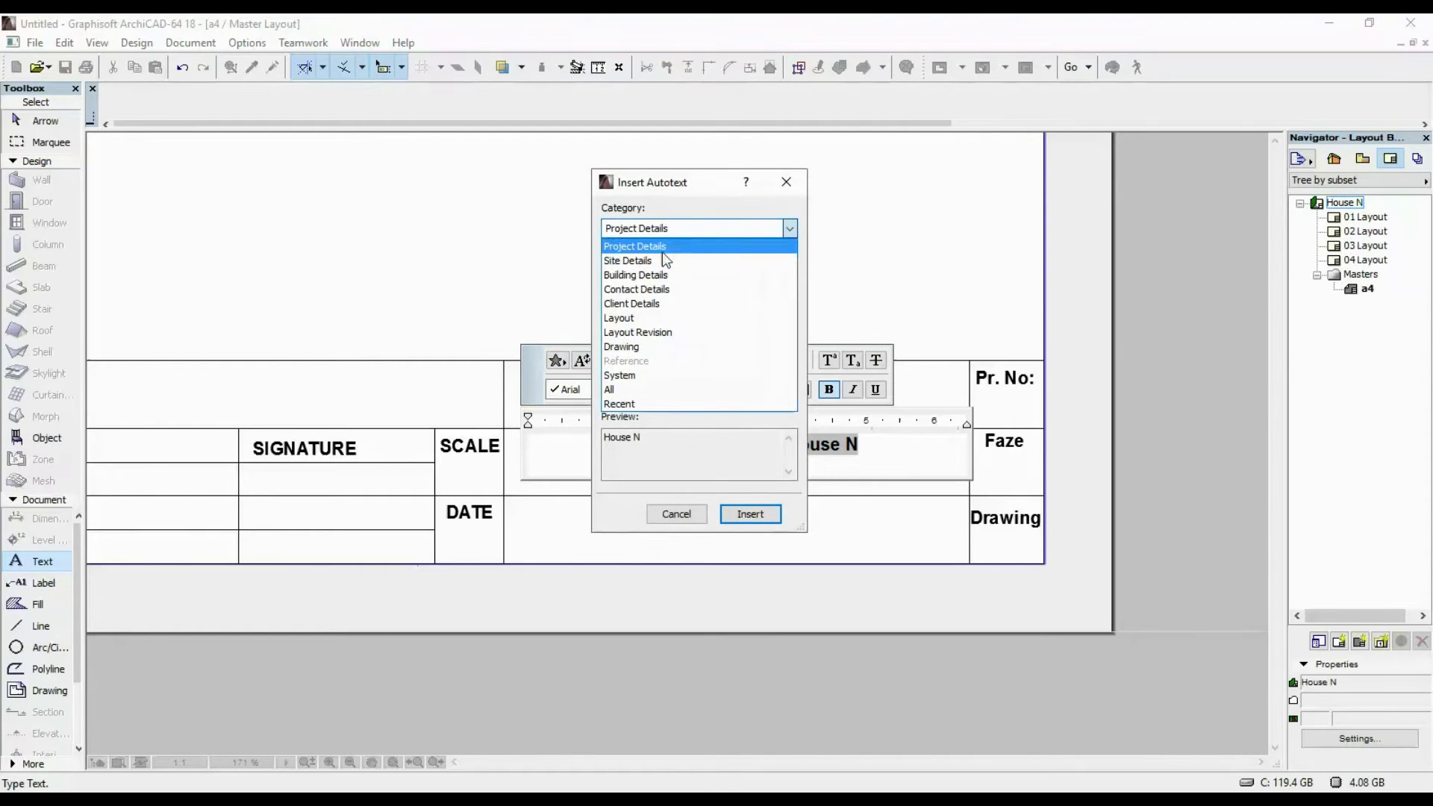
{"action": "left_click", "coordinate": [661, 252]}
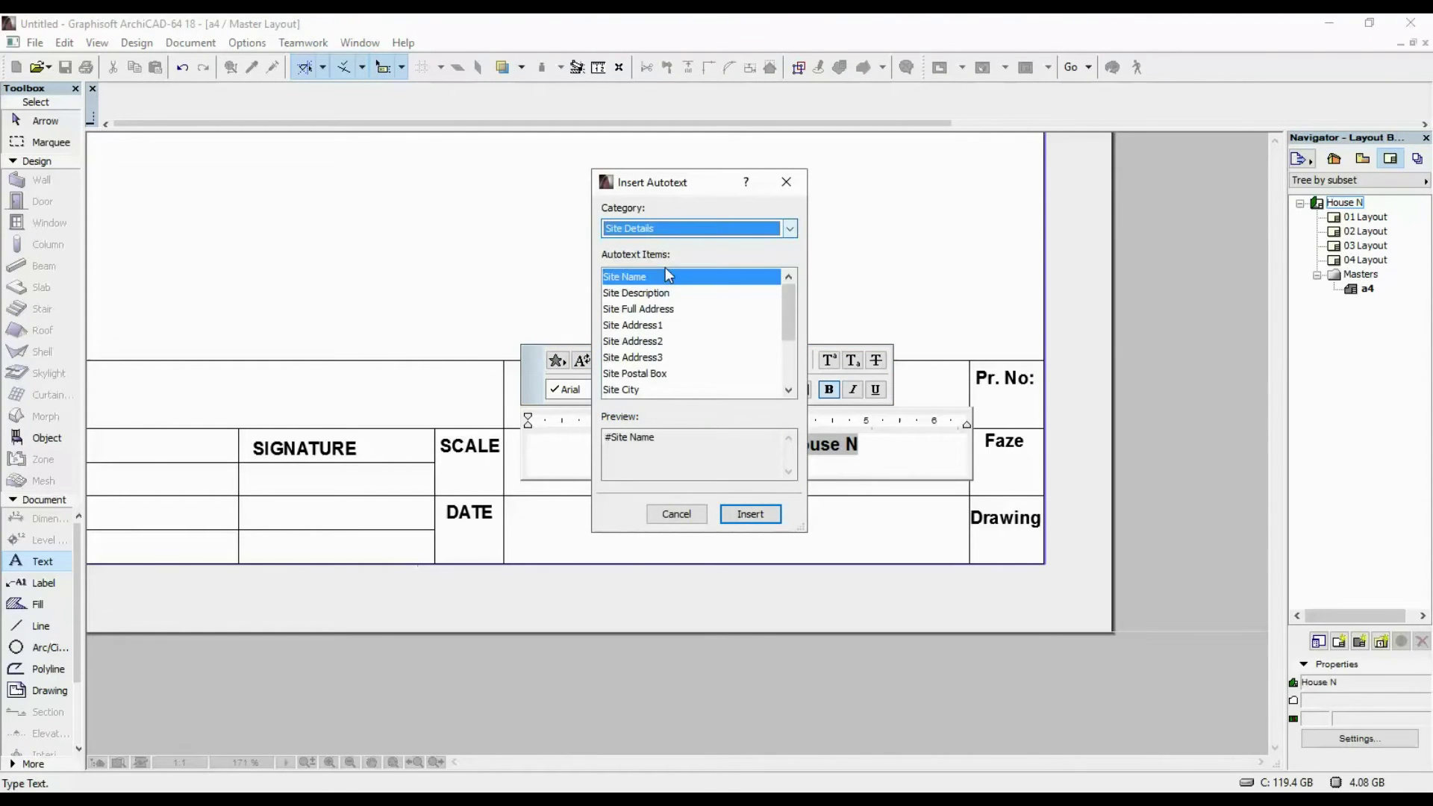
{"action": "left_click", "coordinate": [667, 310]}
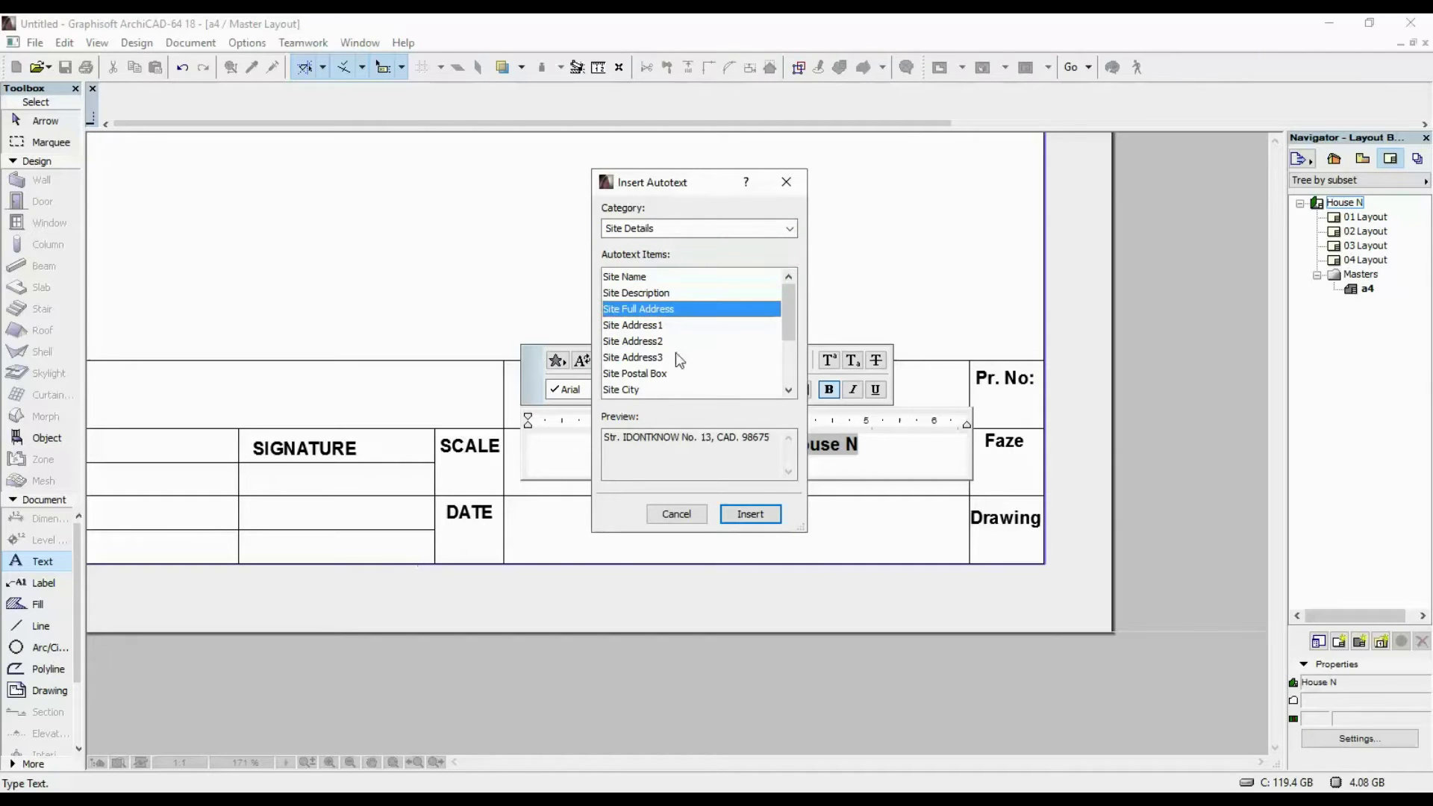
{"action": "left_click", "coordinate": [754, 515]}
{"action": "left_click", "coordinate": [831, 533]}
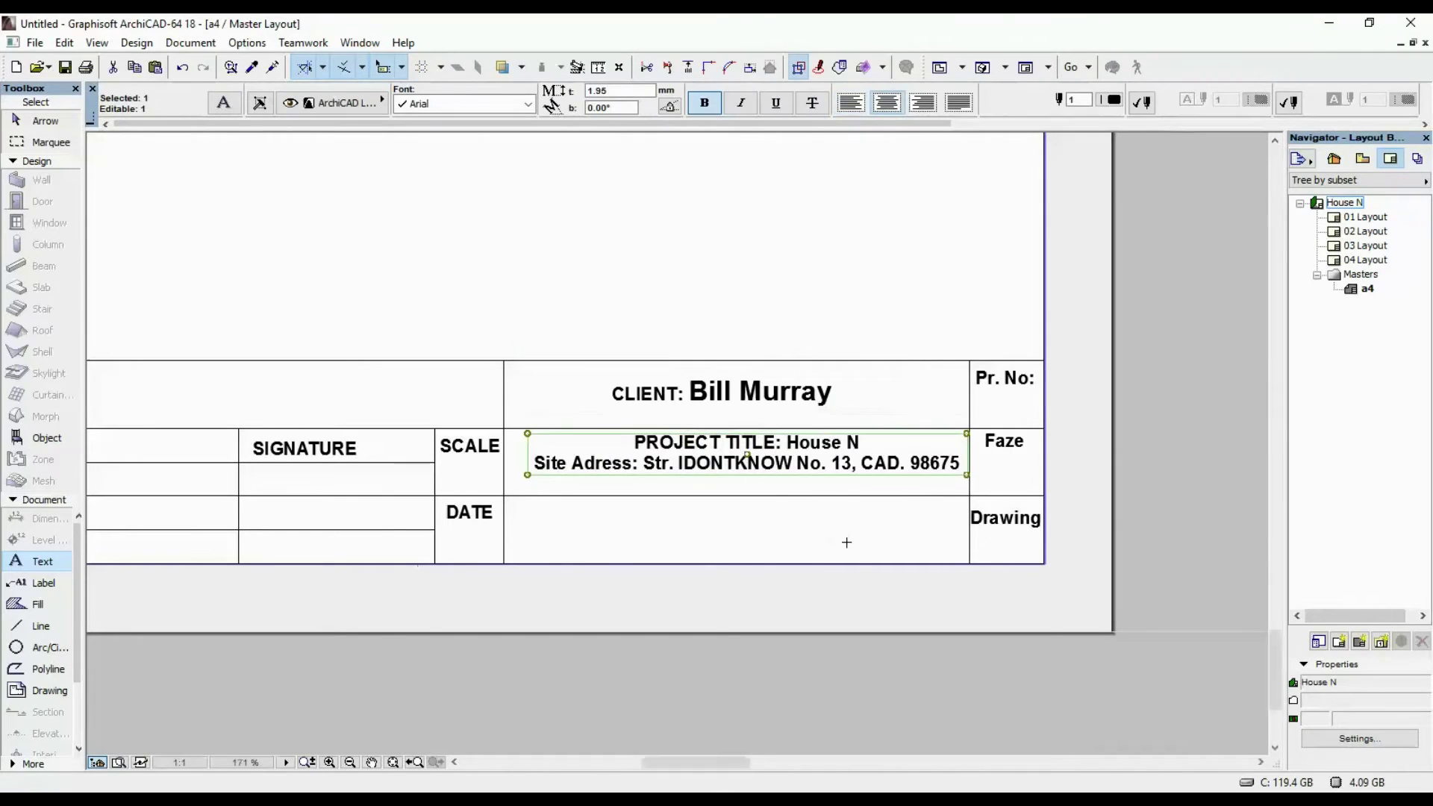
{"action": "left_click_drag", "start_coordinate": [867, 458], "coordinate": [867, 466]}
{"action": "key", "text": "Escape"}
Step: Place a copy of the Faze label directly below the original in the same title block cell
{"action": "scroll", "coordinate": [751, 348], "scroll_direction": "down", "scroll_amount": 1}
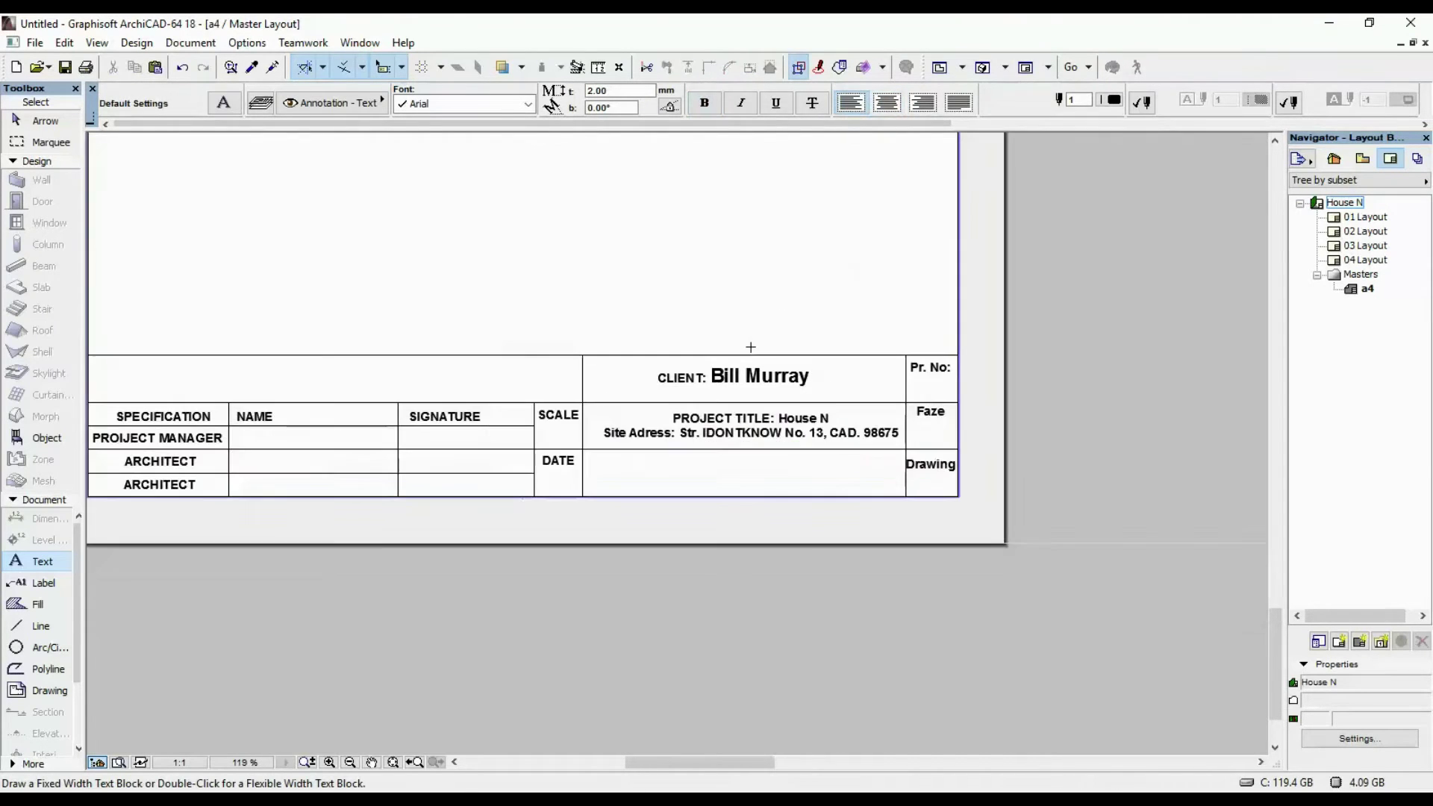
{"action": "middle_click_drag", "start_coordinate": [752, 348], "coordinate": [761, 346]}
{"action": "scroll", "coordinate": [937, 396], "scroll_direction": "up", "scroll_amount": 1}
{"action": "left_click", "coordinate": [931, 405]}
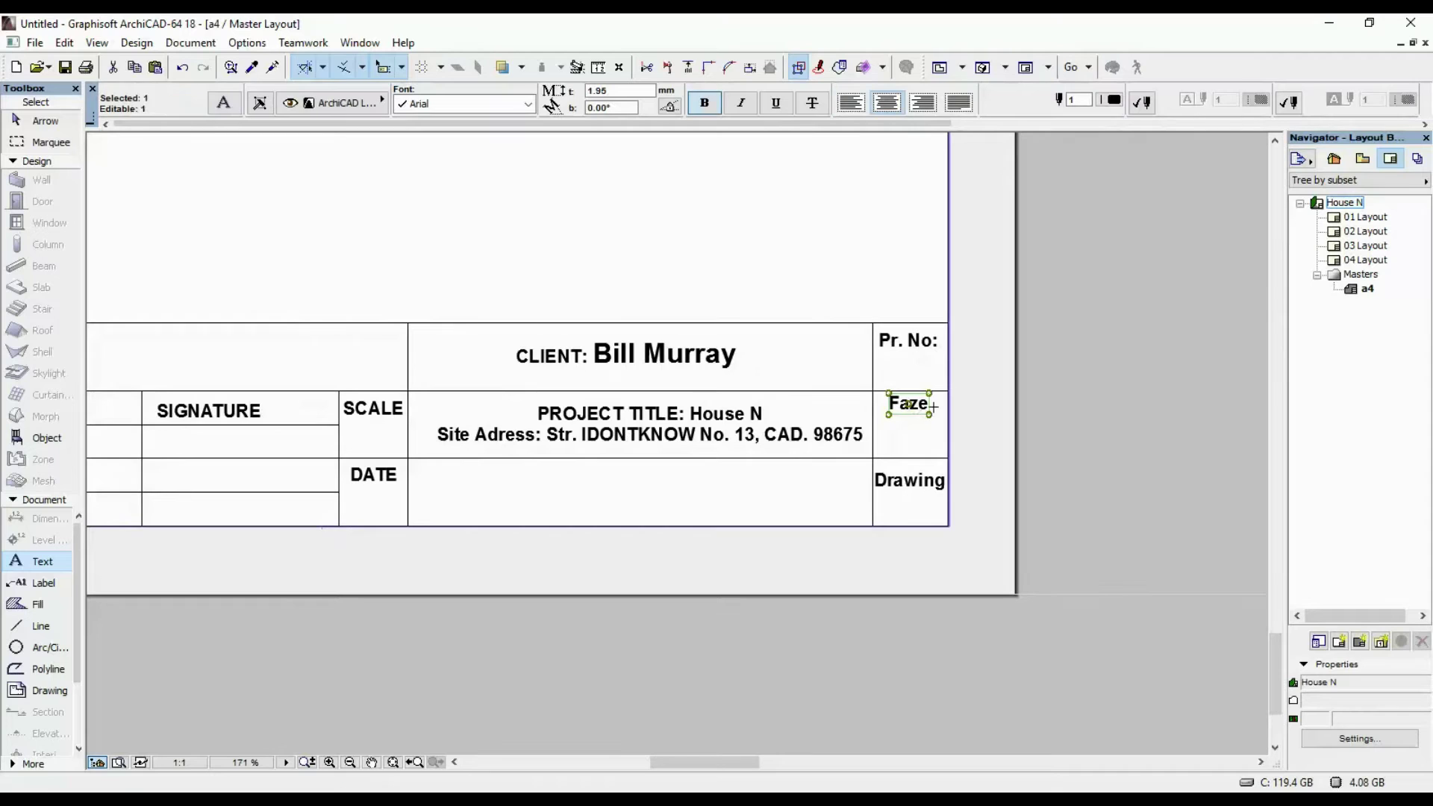
{"action": "key", "text": "ctrl+shift+d"}
{"action": "left_click", "coordinate": [909, 404]}
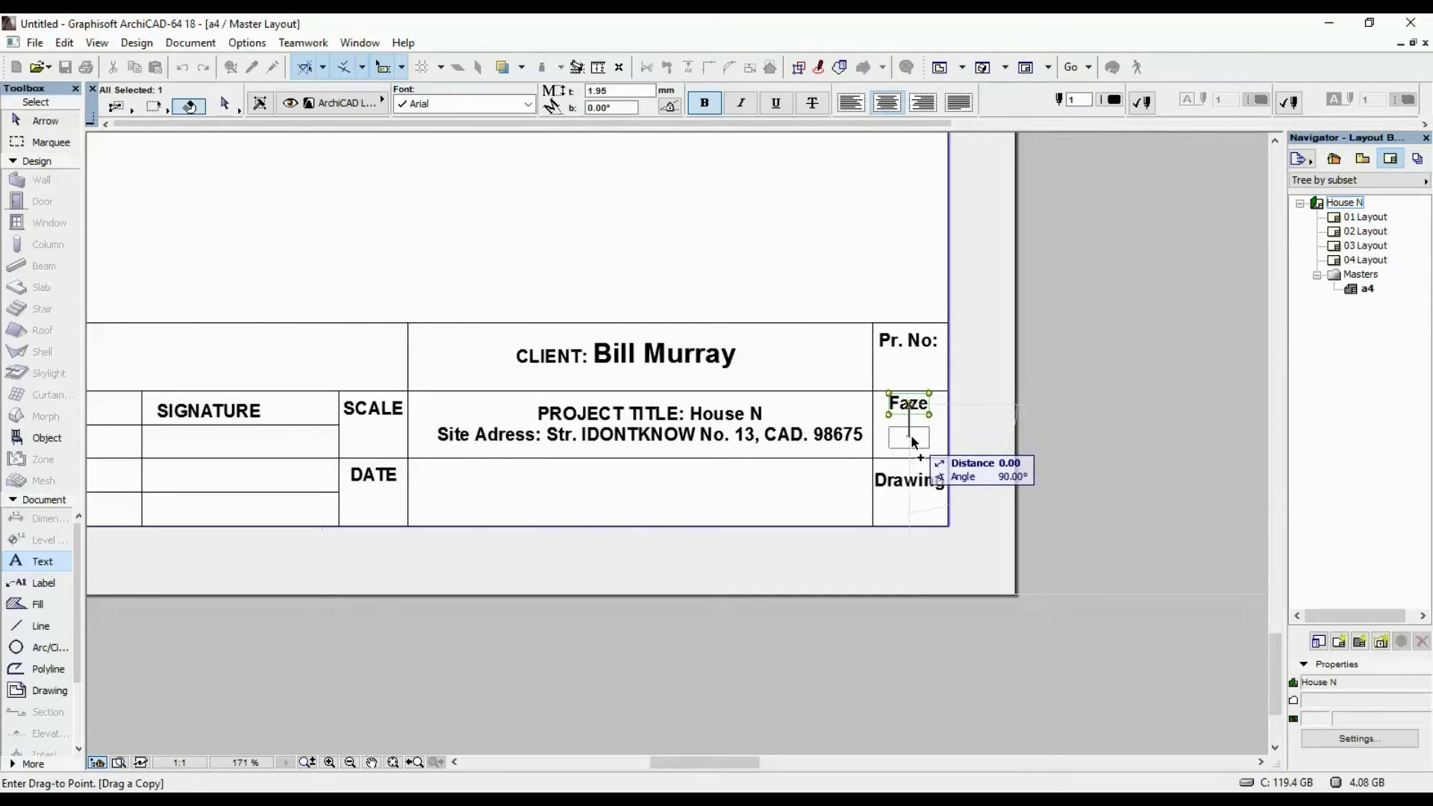
{"action": "left_click", "coordinate": [910, 435]}
Step: Replace the copied Faze text with the Project Status autotext from Project Details
{"action": "double_click", "coordinate": [913, 433]}
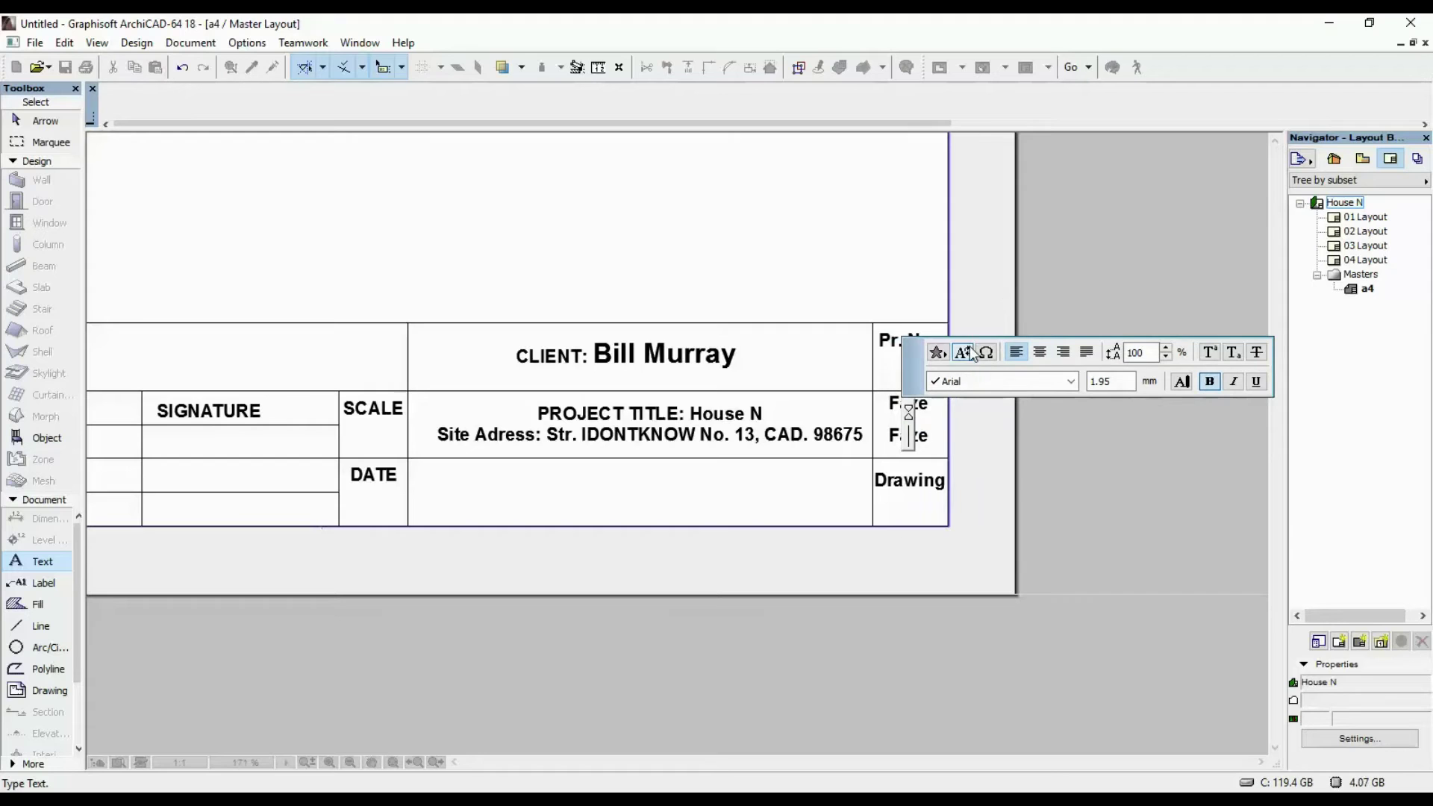
{"action": "left_click", "coordinate": [965, 352]}
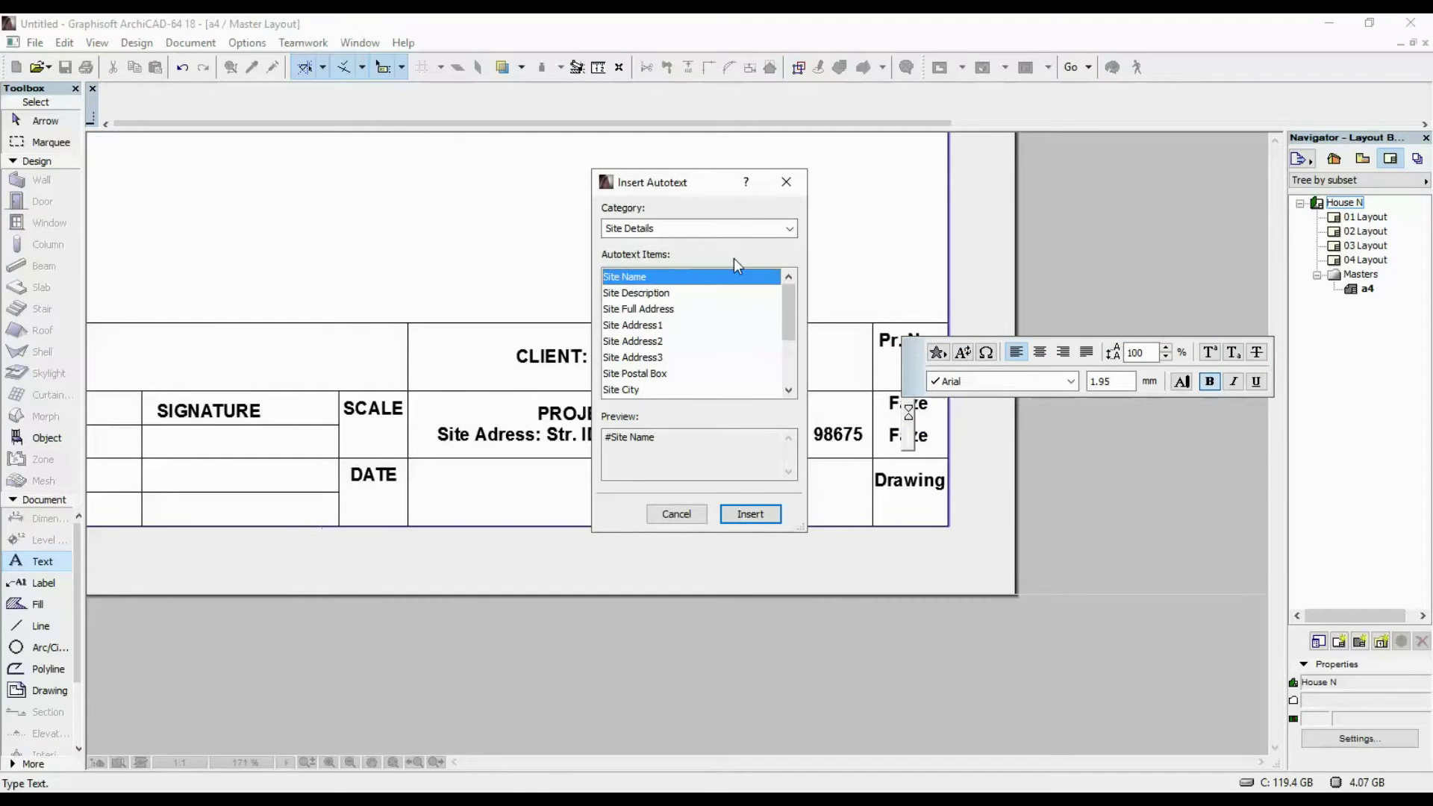
{"action": "left_click", "coordinate": [705, 228]}
{"action": "left_click", "coordinate": [688, 245]}
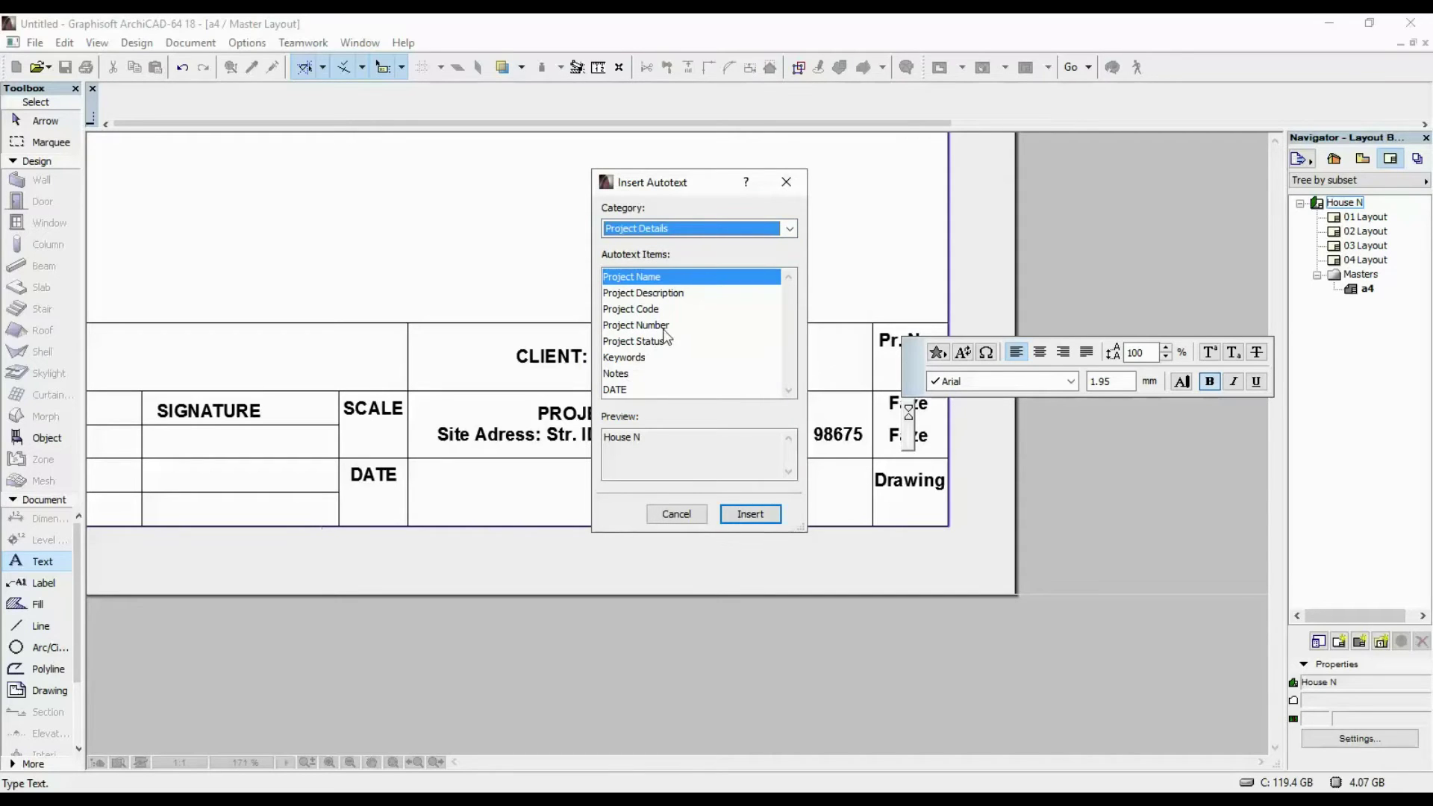
{"action": "left_click", "coordinate": [657, 342]}
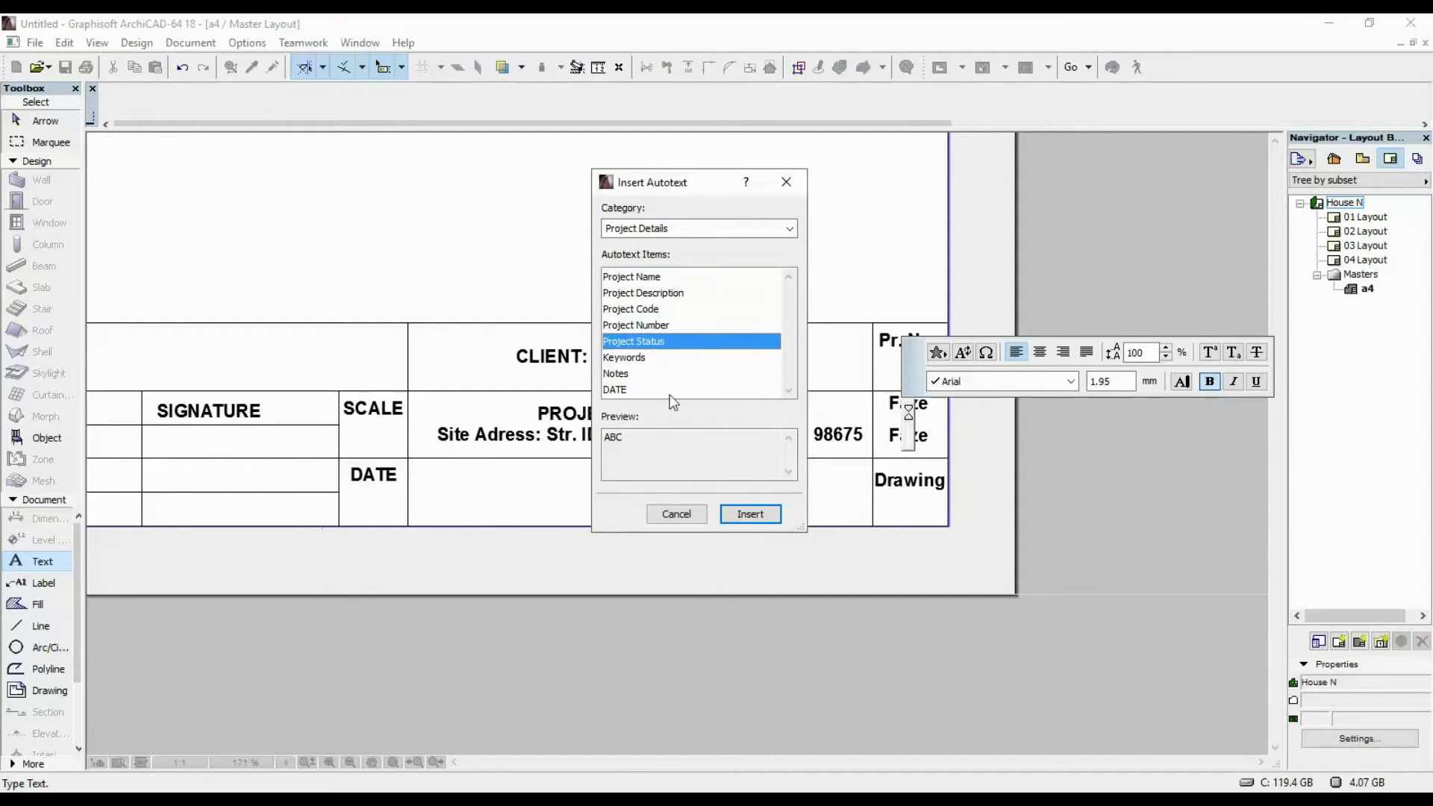
{"action": "left_click", "coordinate": [750, 514]}
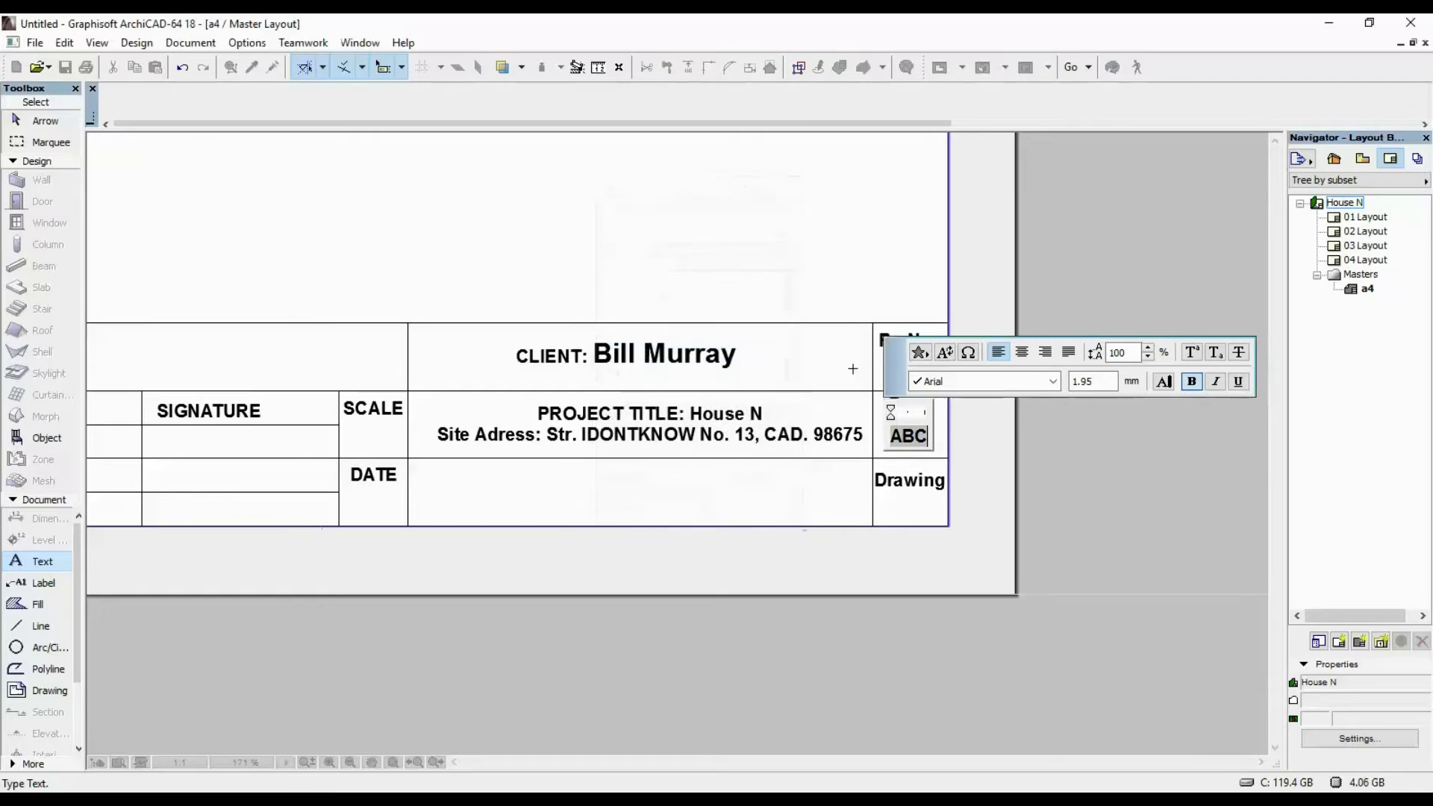
{"action": "left_click", "coordinate": [891, 273]}
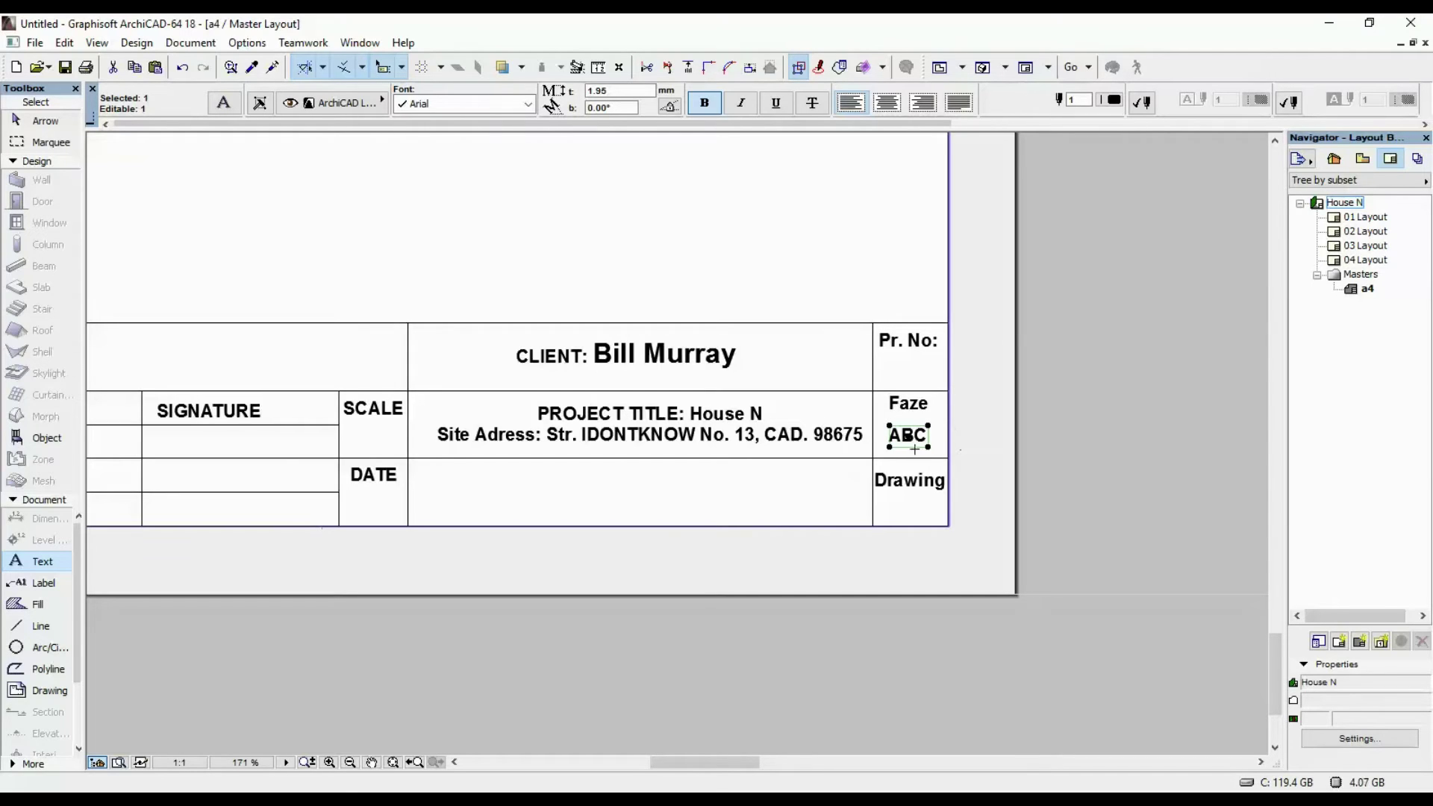
{"action": "key", "text": "Escape"}
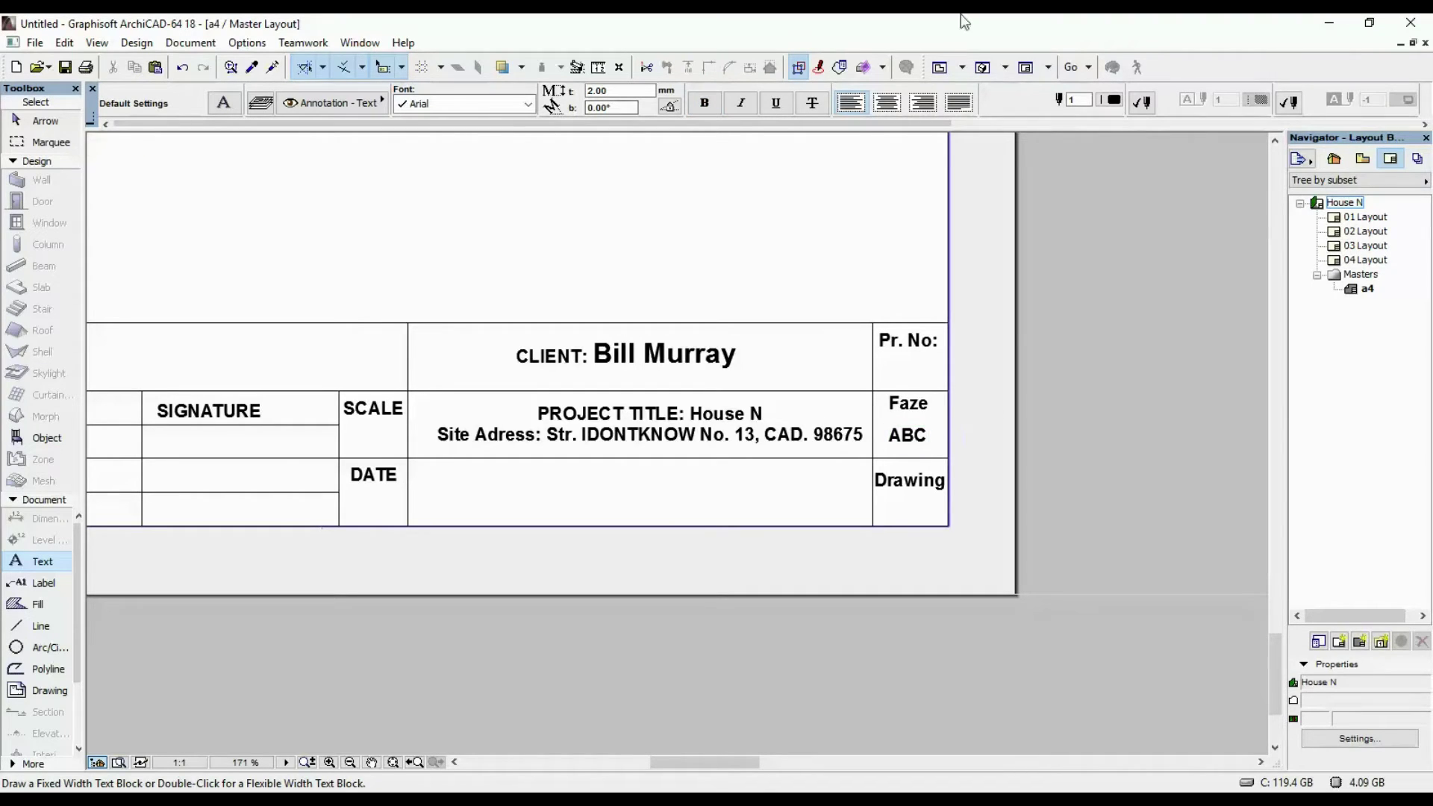
Step: Create a text block in the empty cell above the SPECIFICATION row and insert the Contact Full Name autotext from Contact Details
{"action": "right_click", "coordinate": [1348, 203]}
{"action": "left_click", "coordinate": [1113, 252]}
{"action": "scroll", "coordinate": [924, 479], "scroll_direction": "up", "scroll_amount": 2}
{"action": "scroll", "coordinate": [182, 415], "scroll_direction": "down", "scroll_amount": 1}
{"action": "middle_click_drag", "start_coordinate": [182, 416], "coordinate": [1039, 464]}
{"action": "left_click_drag", "start_coordinate": [302, 335], "coordinate": [936, 373]}
{"action": "left_click", "coordinate": [360, 258]}
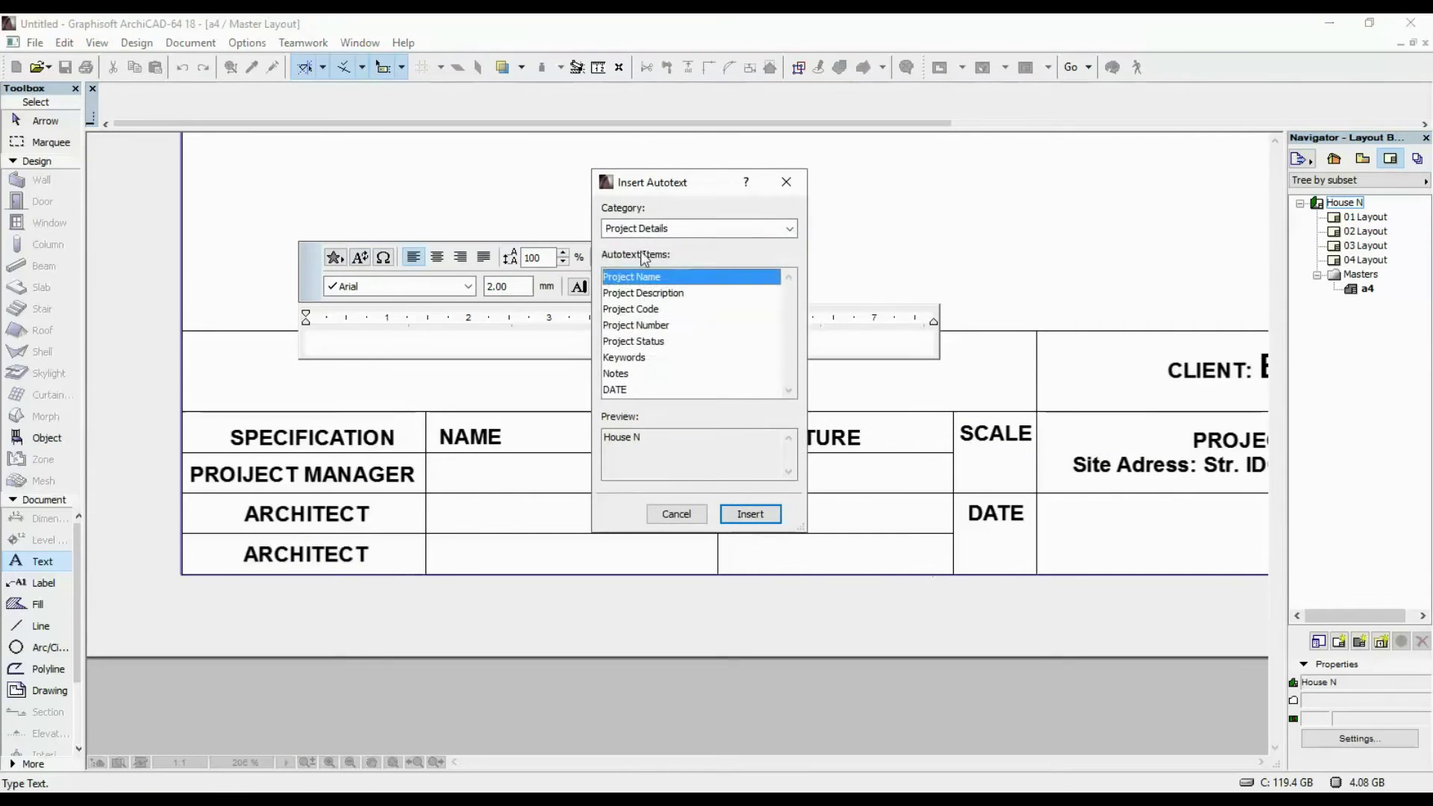
{"action": "left_click", "coordinate": [783, 229]}
{"action": "left_click", "coordinate": [650, 285]}
{"action": "left_click", "coordinate": [760, 517]}
Step: Set the contact name autotext's height to 6 mm, centre it, and fit its text block to the cell's width
{"action": "left_click_drag", "start_coordinate": [386, 345], "coordinate": [305, 345]}
{"action": "left_click_drag", "start_coordinate": [515, 287], "coordinate": [335, 285]}
{"action": "type", "text": "6"}
{"action": "key", "text": "Return"}
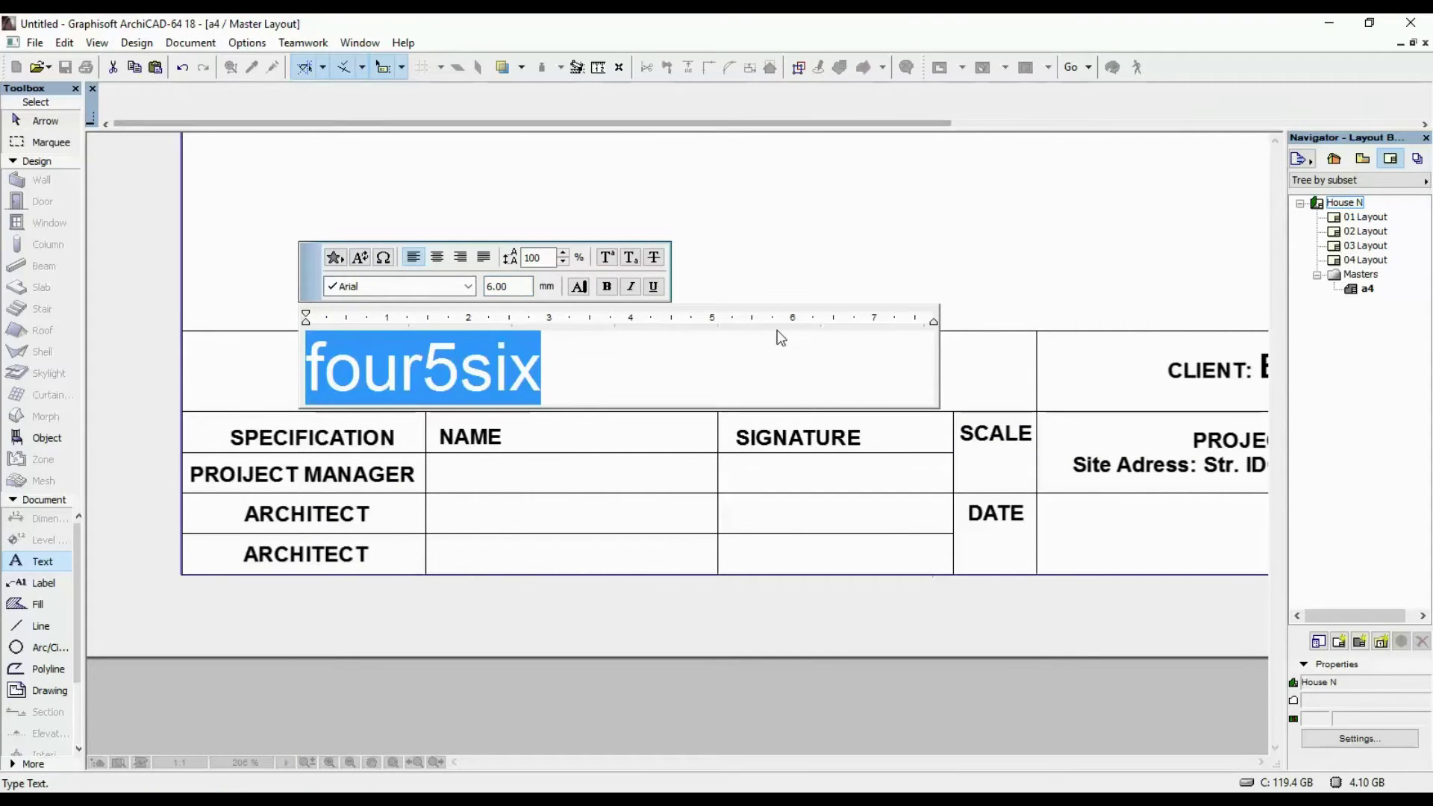
{"action": "left_click", "coordinate": [791, 284]}
{"action": "left_click", "coordinate": [617, 367], "text": "shift"}
{"action": "left_click", "coordinate": [887, 103]}
{"action": "left_click_drag", "start_coordinate": [304, 407], "coordinate": [182, 412]}
{"action": "left_click_drag", "start_coordinate": [933, 406], "coordinate": [1037, 412]}
{"action": "key", "text": "Escape"}
{"action": "scroll", "coordinate": [676, 315], "scroll_direction": "down", "scroll_amount": 2}
{"action": "scroll", "coordinate": [837, 406], "scroll_direction": "up", "scroll_amount": 2}
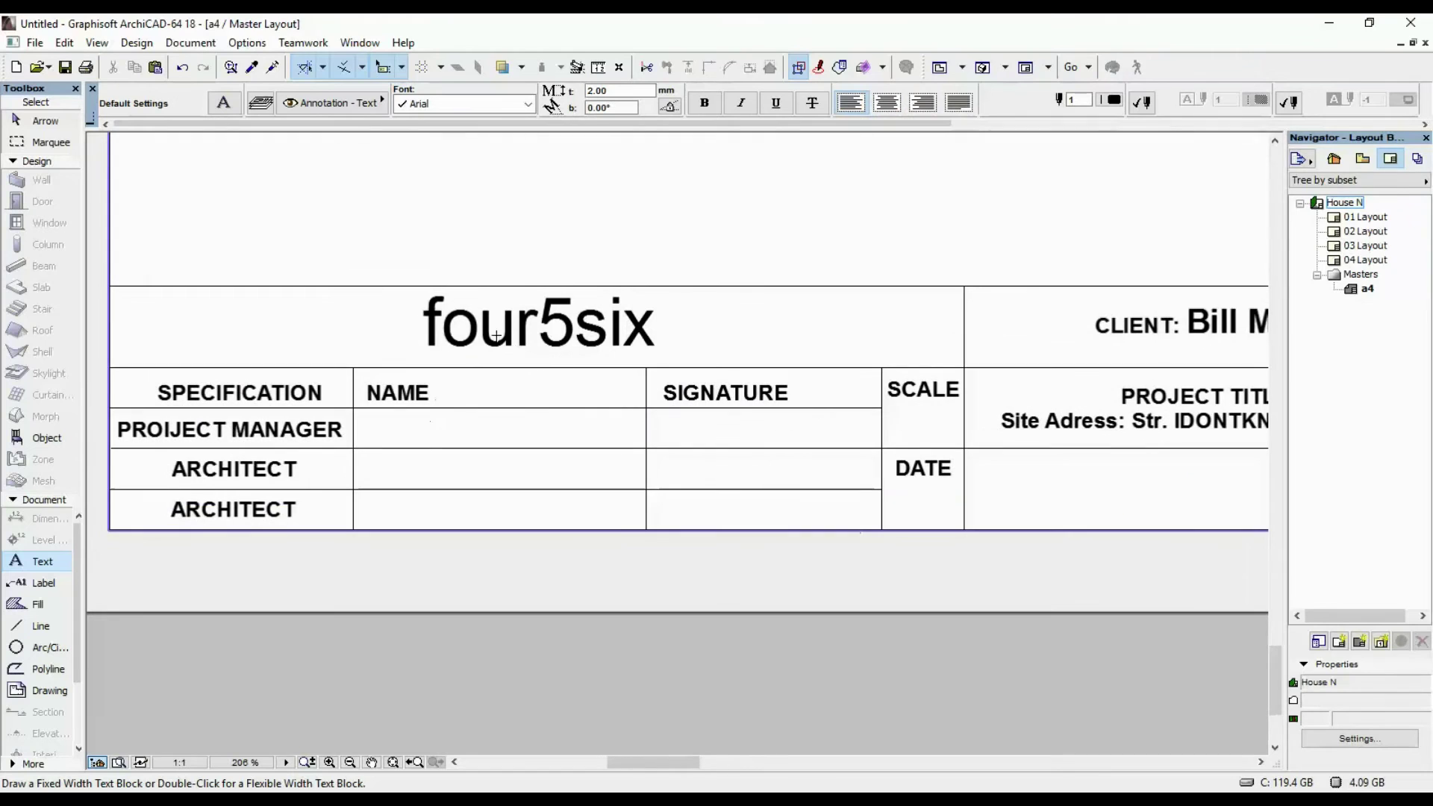
Step: Add a custom field named PROJECT MANAGER to Contact Details in the project information and enter the manager's name
{"action": "right_click", "coordinate": [1343, 216]}
{"action": "left_click", "coordinate": [1343, 259]}
{"action": "scroll", "coordinate": [661, 294], "scroll_direction": "down", "scroll_amount": 5}
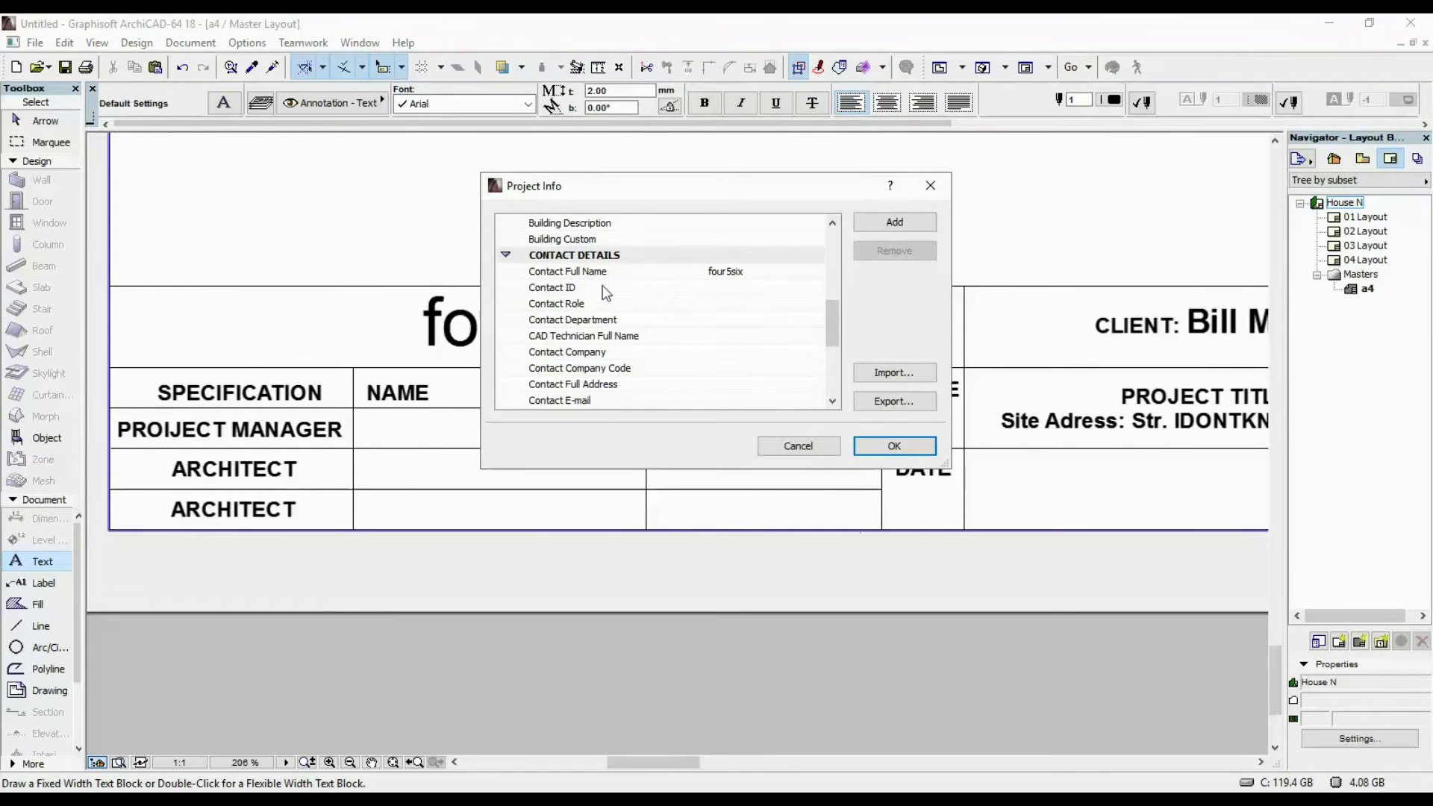
{"action": "left_click", "coordinate": [735, 321]}
{"action": "scroll", "coordinate": [694, 340], "scroll_direction": "down", "scroll_amount": 2}
{"action": "left_click", "coordinate": [631, 368]}
{"action": "left_click_drag", "start_coordinate": [631, 367], "coordinate": [496, 373]}
{"action": "type", "text": "PROJECT MANAGER"}
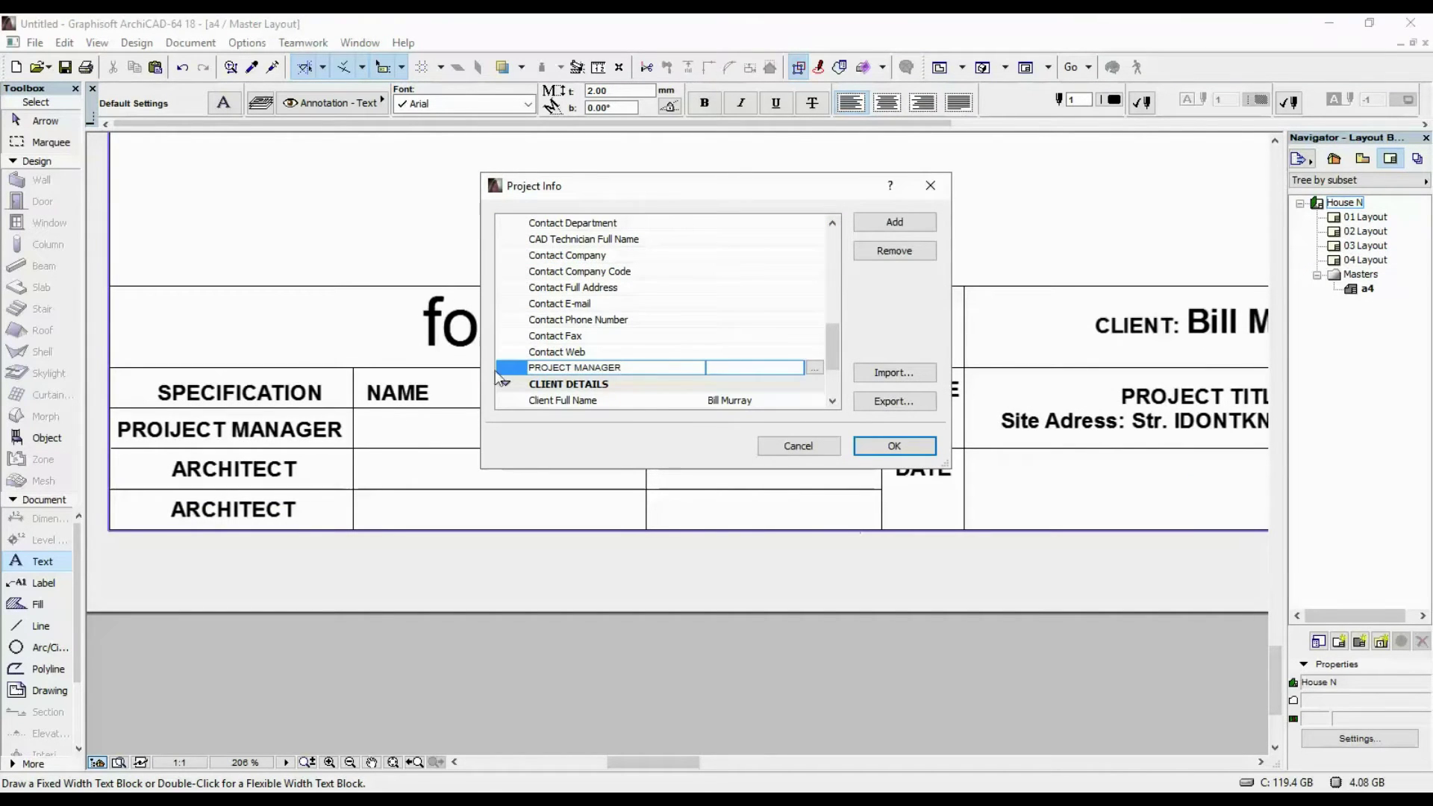
{"action": "left_click", "coordinate": [726, 367]}
{"action": "type", "text": "JOHN DOE"}
{"action": "left_click", "coordinate": [892, 447]}
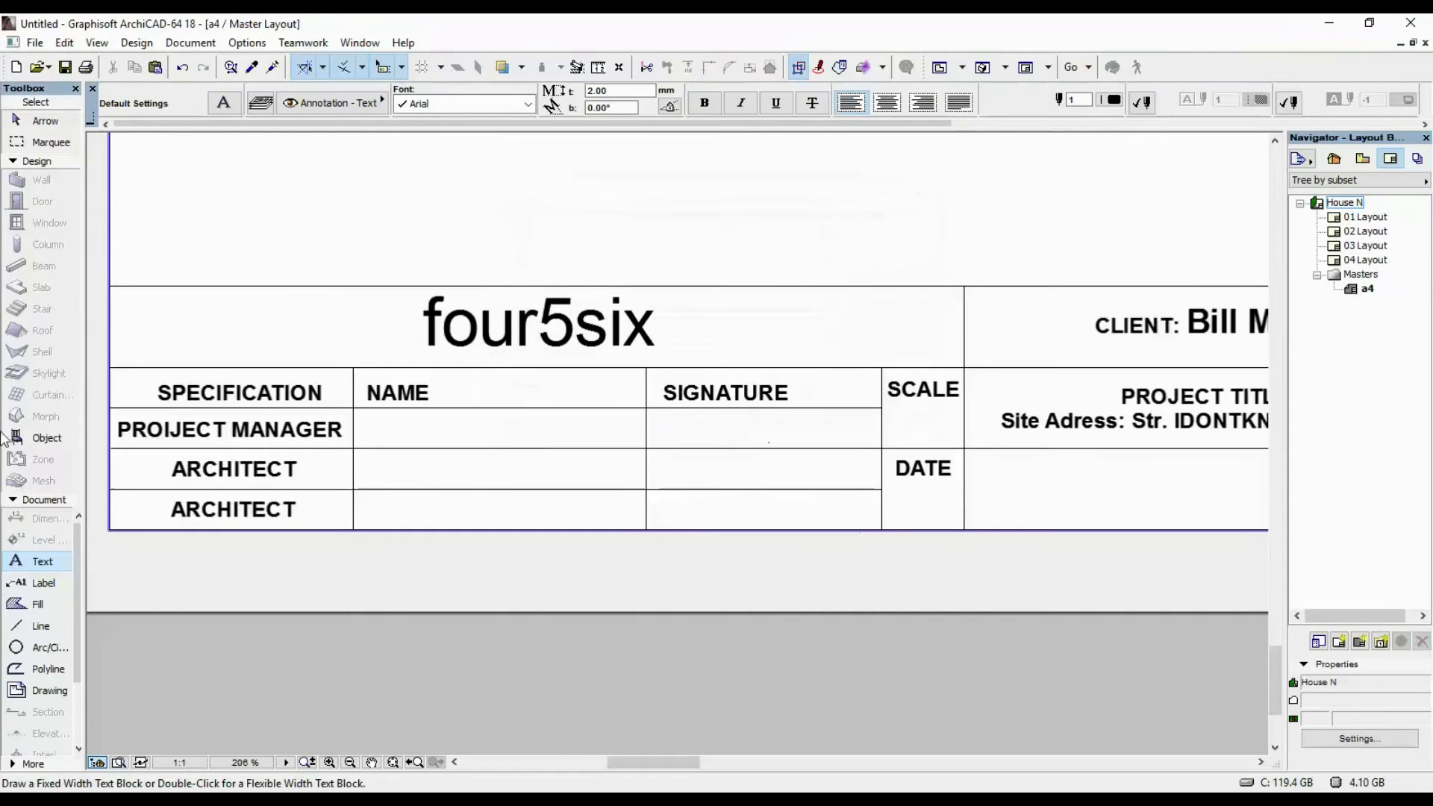
Step: Insert the project manager autotext from Contact Details in the NAME column and copy it down to the ARCHITECT rows
{"action": "left_click", "coordinate": [368, 409]}
{"action": "left_click", "coordinate": [603, 447]}
{"action": "left_click", "coordinate": [422, 333]}
{"action": "left_click_drag", "start_coordinate": [788, 292], "coordinate": [785, 382]}
{"action": "left_click", "coordinate": [657, 390]}
{"action": "left_click", "coordinate": [751, 512]}
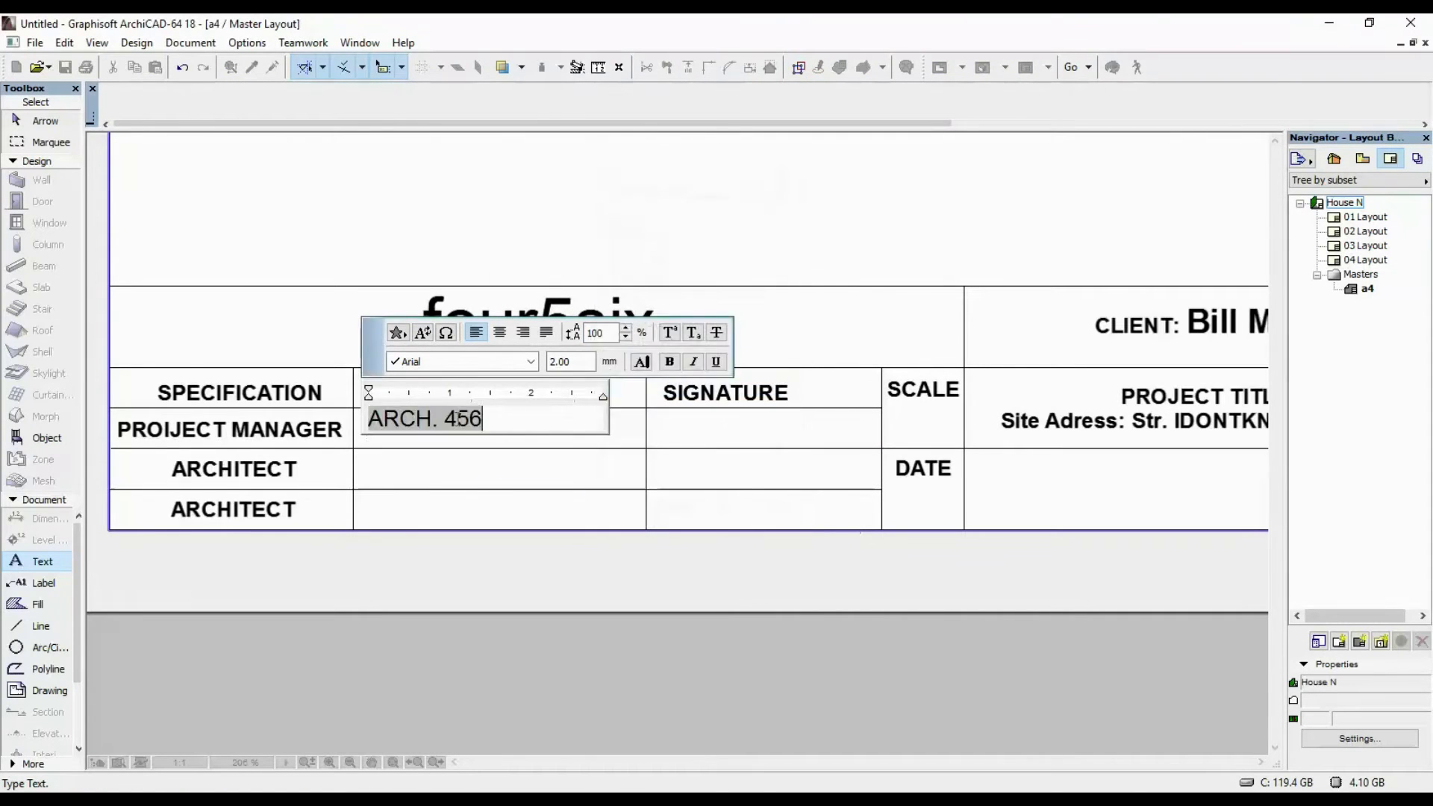
{"action": "left_click", "coordinate": [627, 422]}
{"action": "left_click_drag", "start_coordinate": [627, 422], "coordinate": [649, 505], "text": "ctrl"}
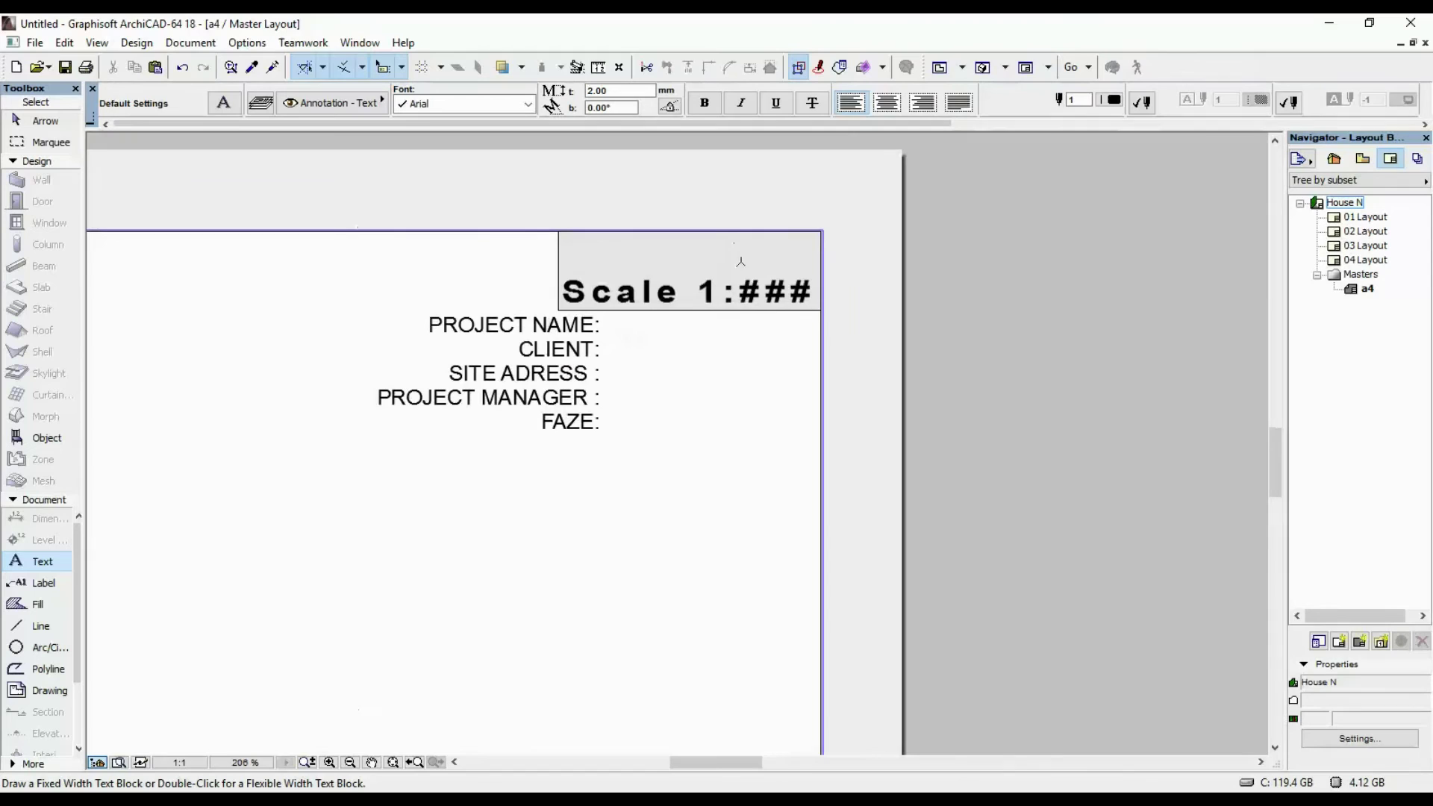
Step: Insert the Layout Name autotext from the Layout category above the Scale line in the header text block
{"action": "left_click", "coordinate": [775, 249]}
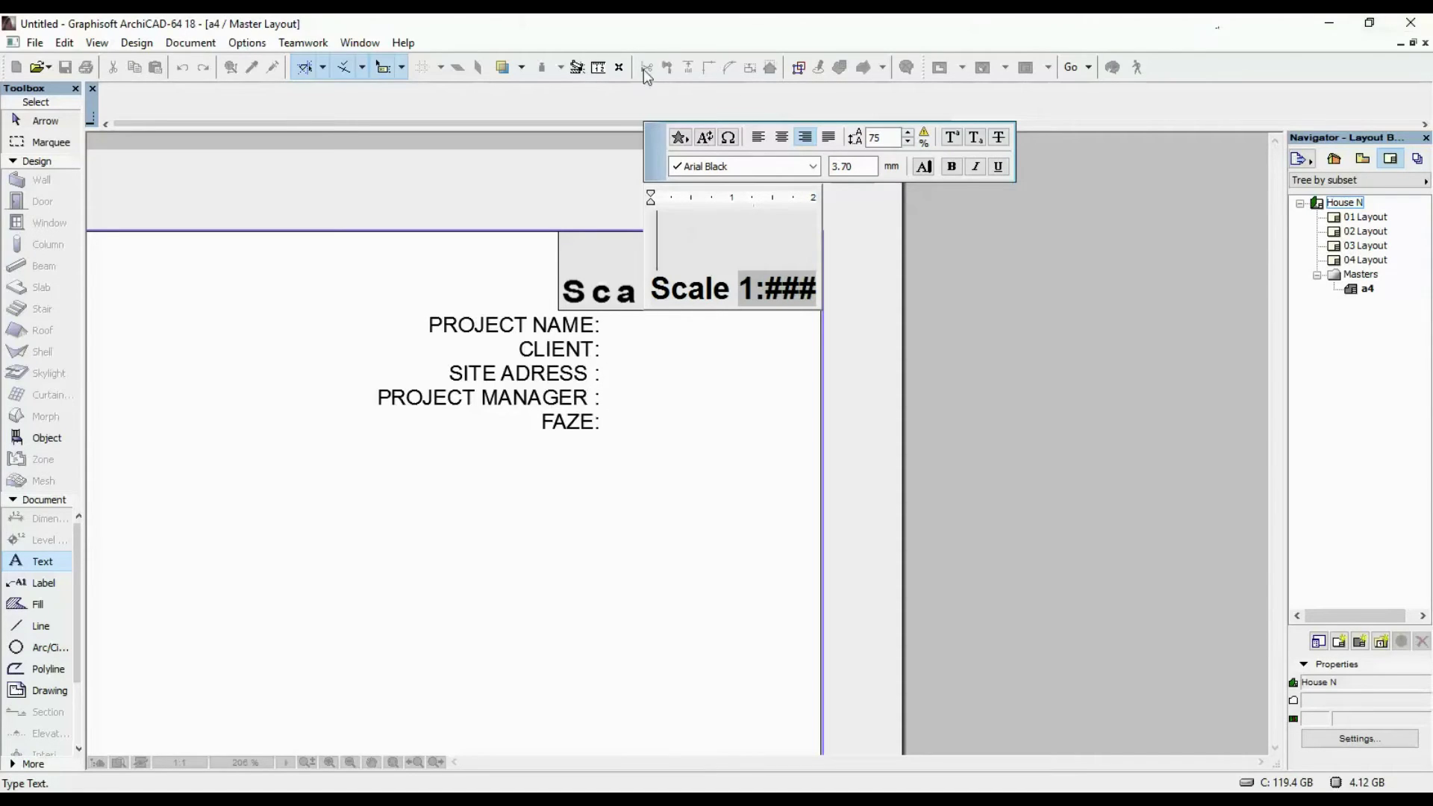
{"action": "left_click", "coordinate": [703, 138]}
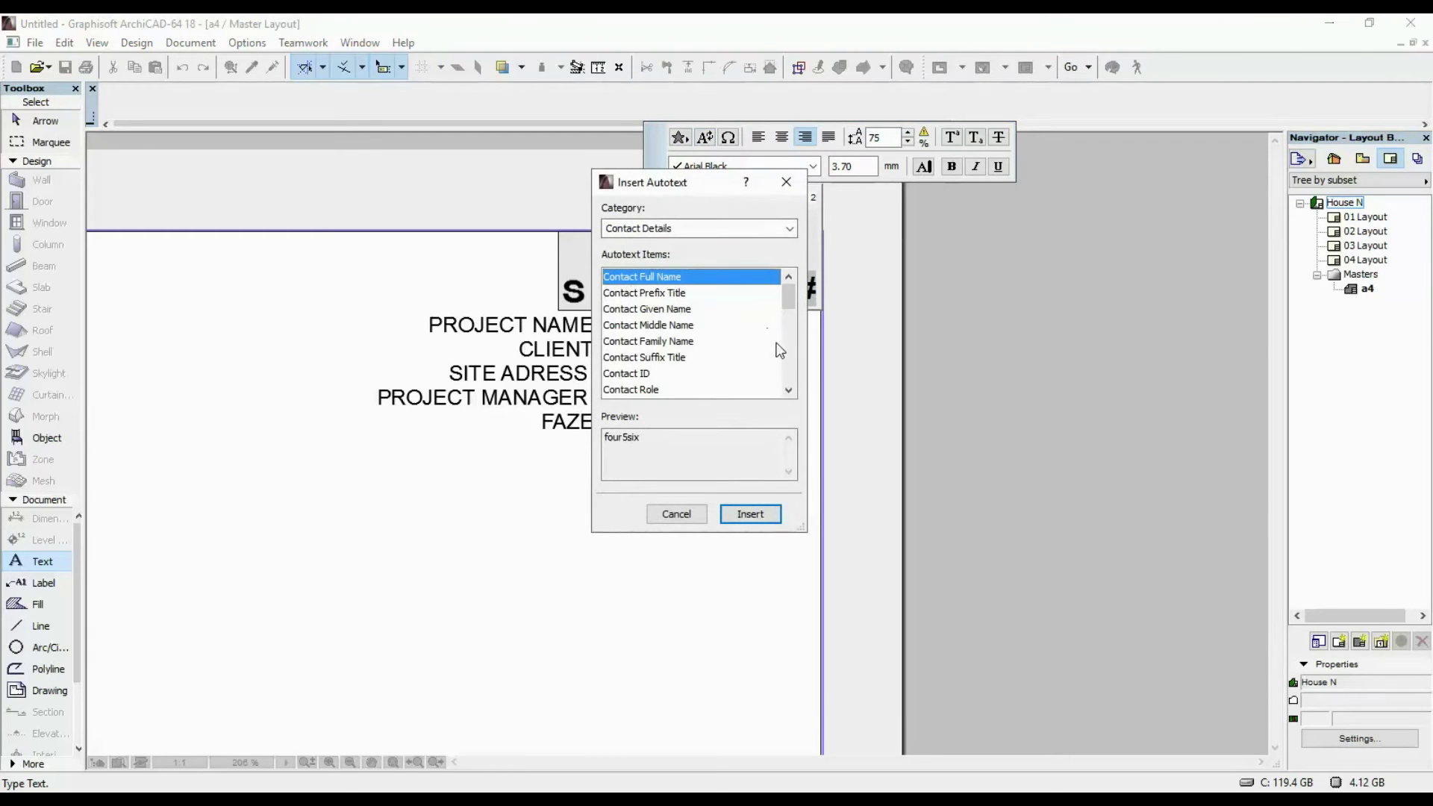
{"action": "left_click", "coordinate": [791, 390]}
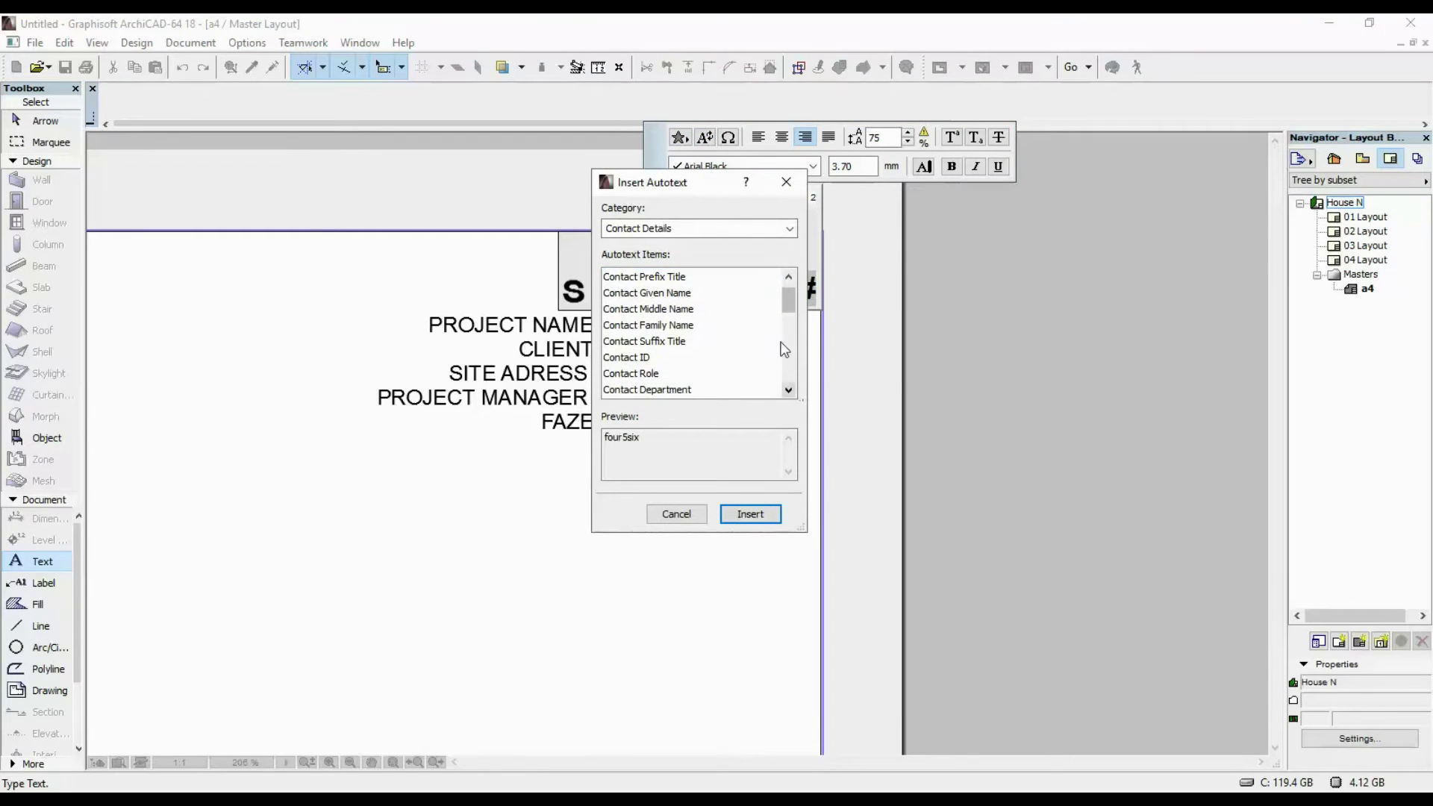
{"action": "left_click", "coordinate": [730, 231]}
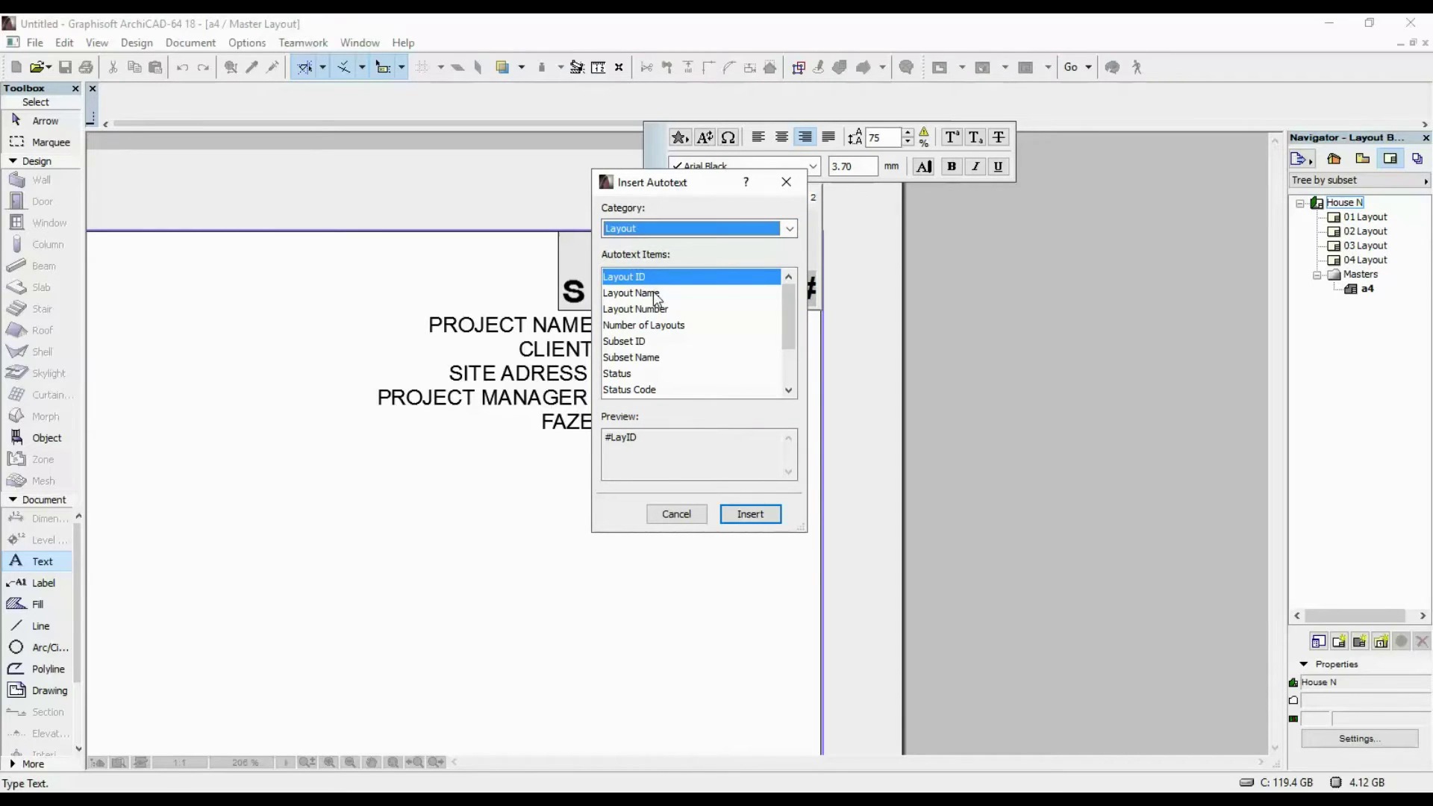
{"action": "left_click", "coordinate": [655, 295]}
{"action": "left_click", "coordinate": [749, 514]}
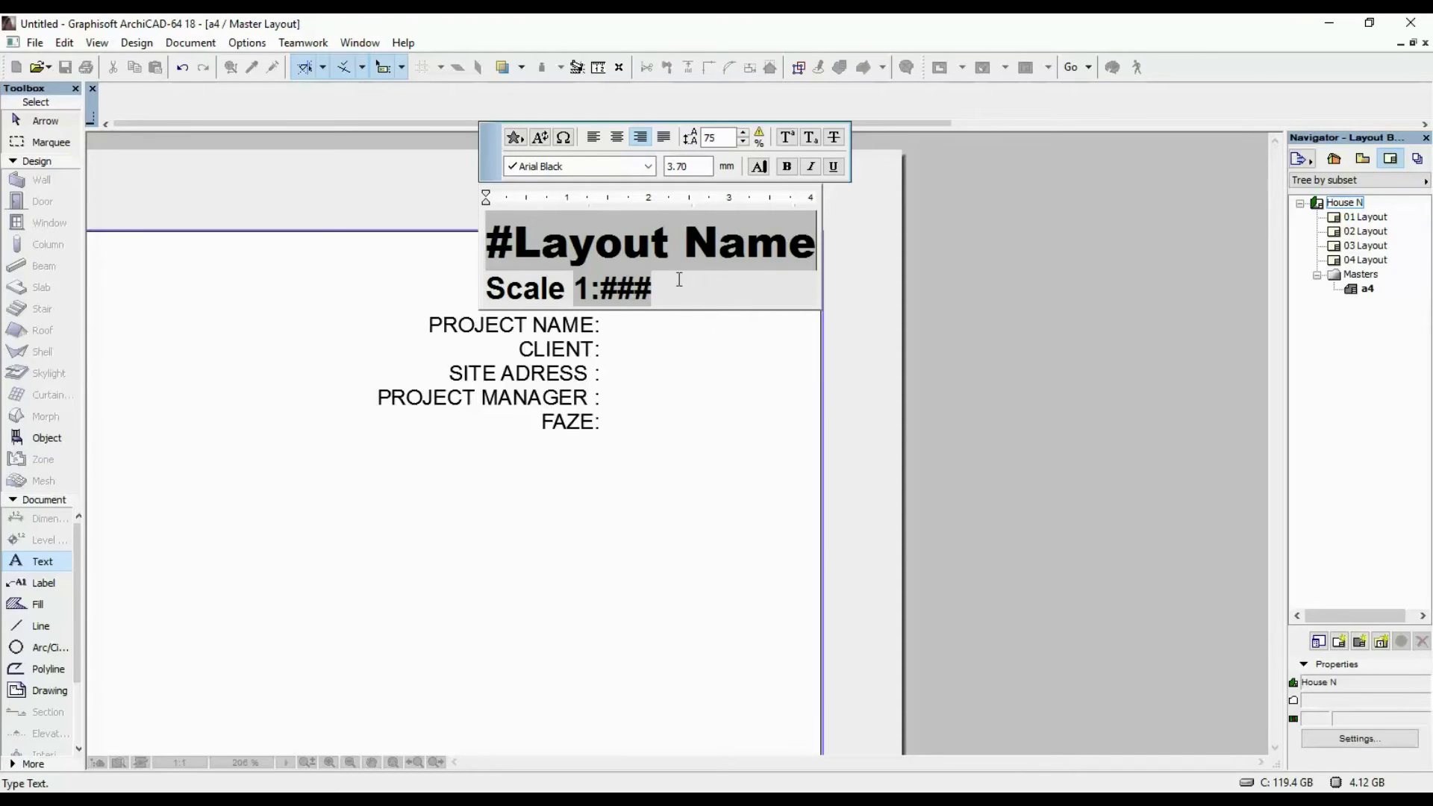
Step: Replace the placeholder after Scale in the header with the Drawing Scale autotext from the Drawing category
{"action": "left_click_drag", "start_coordinate": [670, 284], "coordinate": [603, 289]}
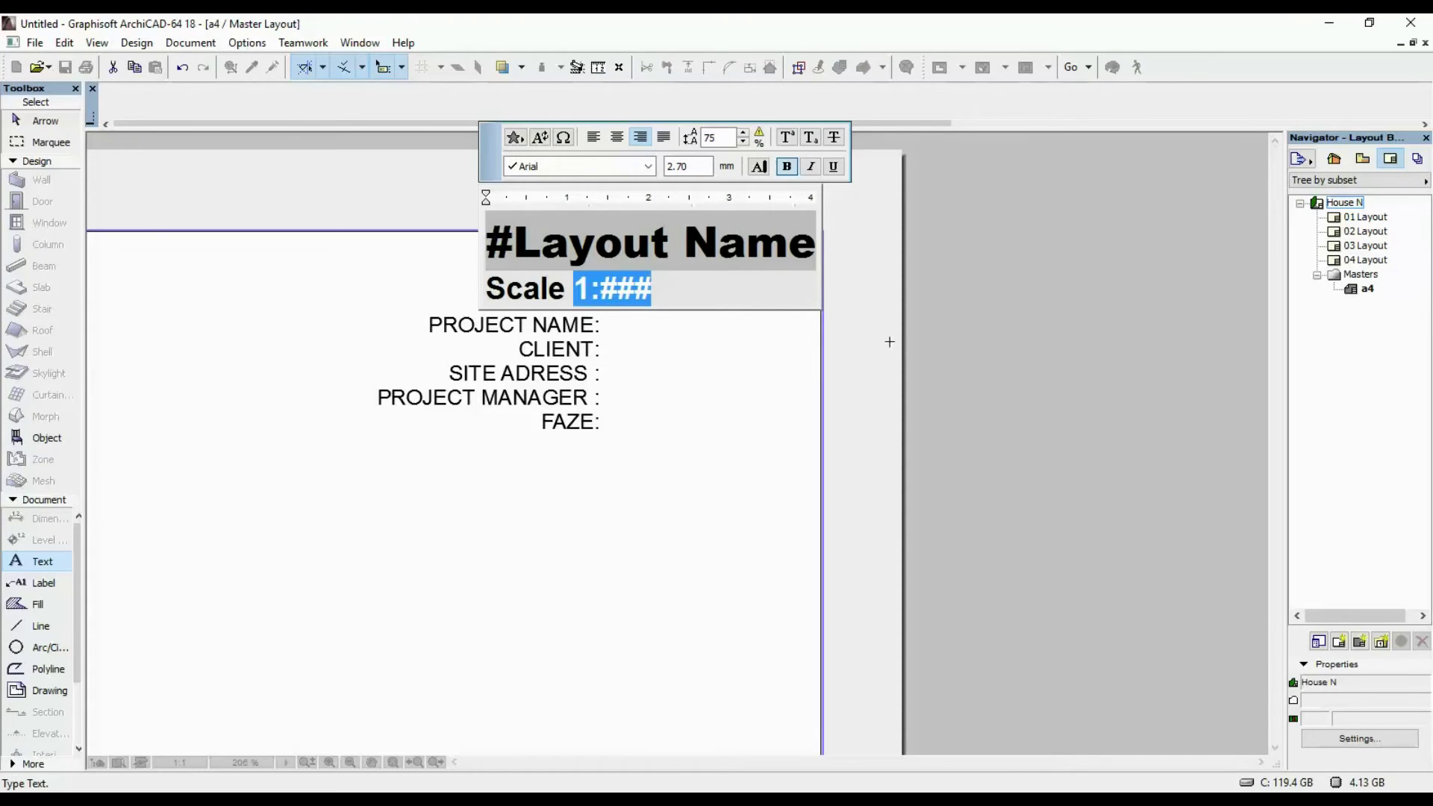
{"action": "key", "text": "Delete"}
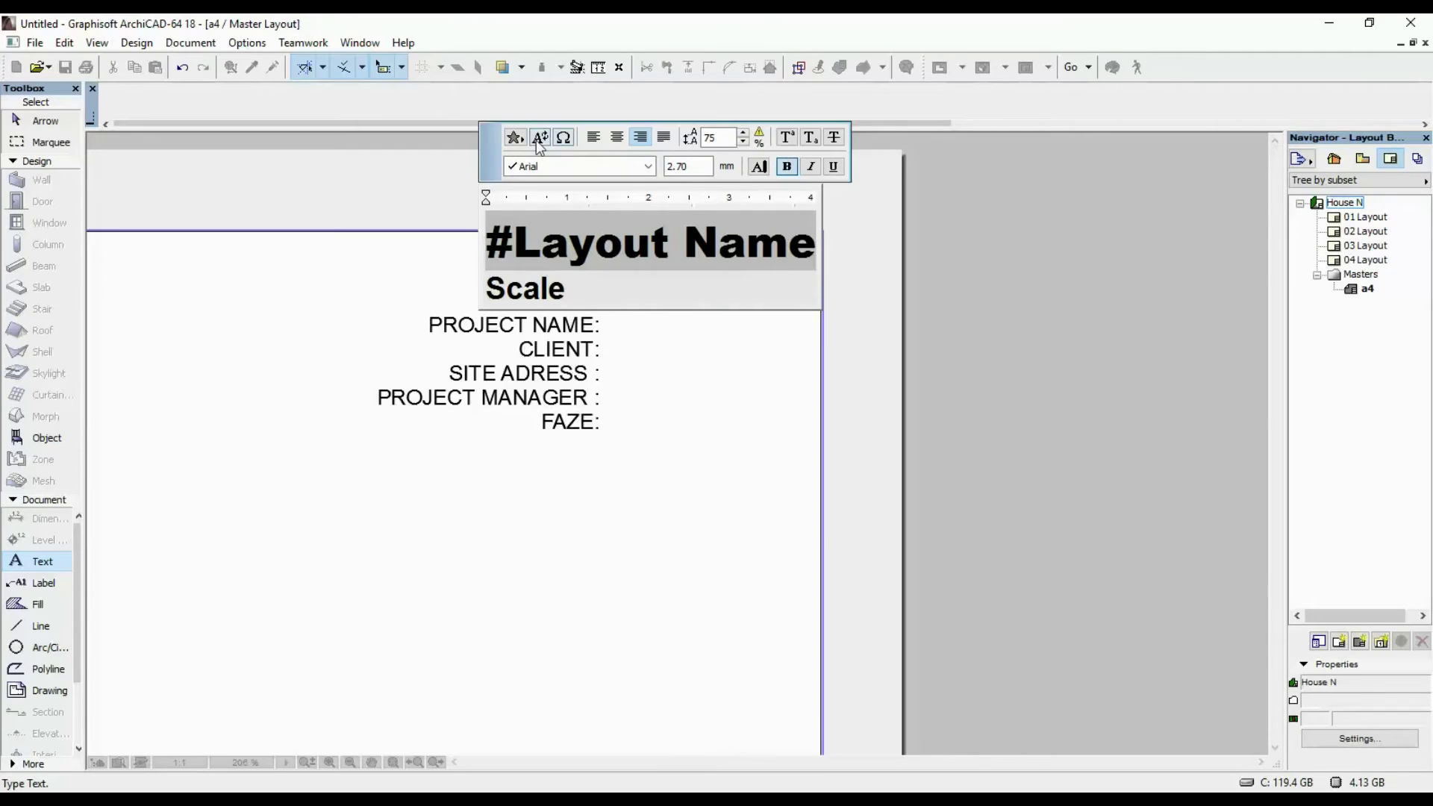
{"action": "left_click", "coordinate": [539, 138]}
{"action": "left_click", "coordinate": [694, 228]}
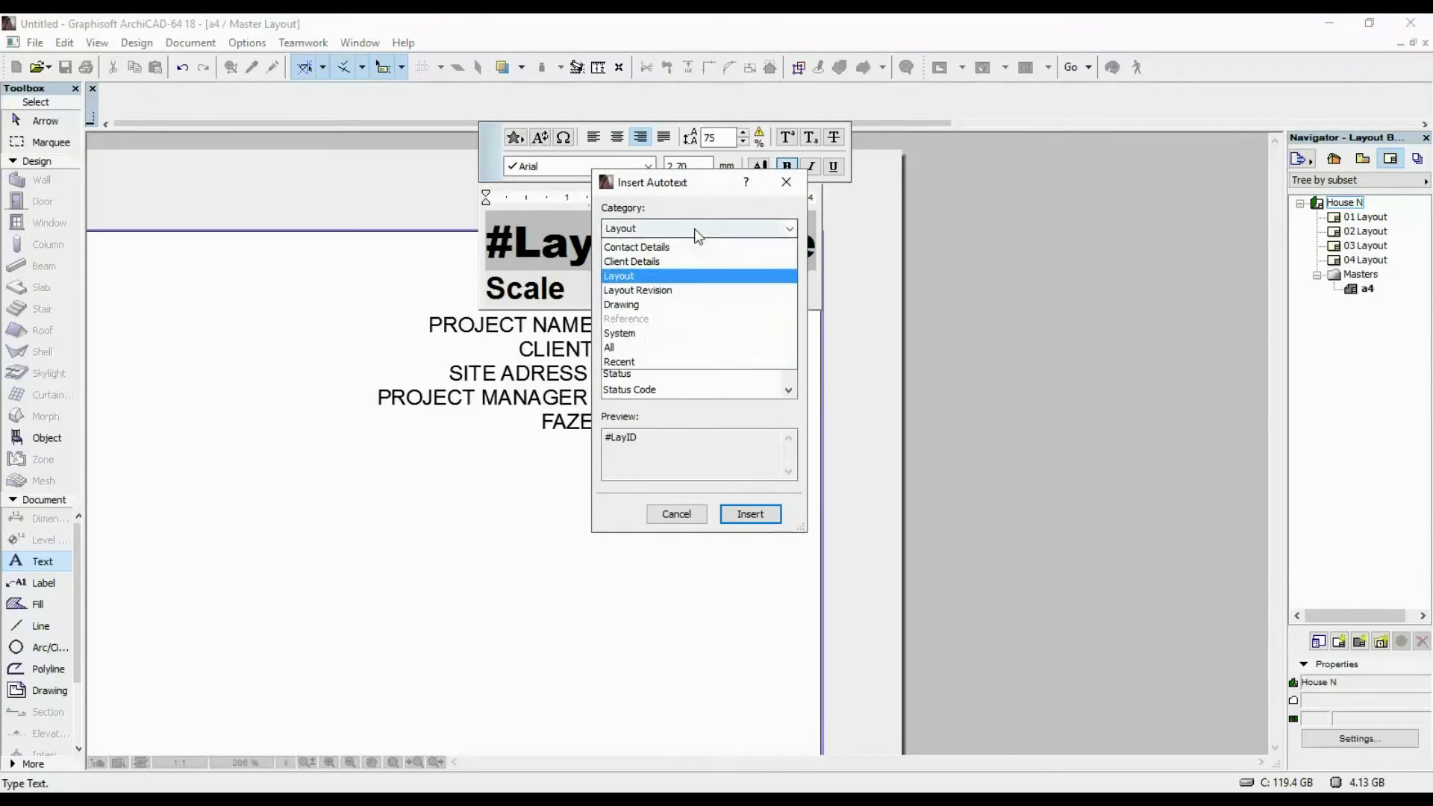
{"action": "left_click", "coordinate": [636, 345]}
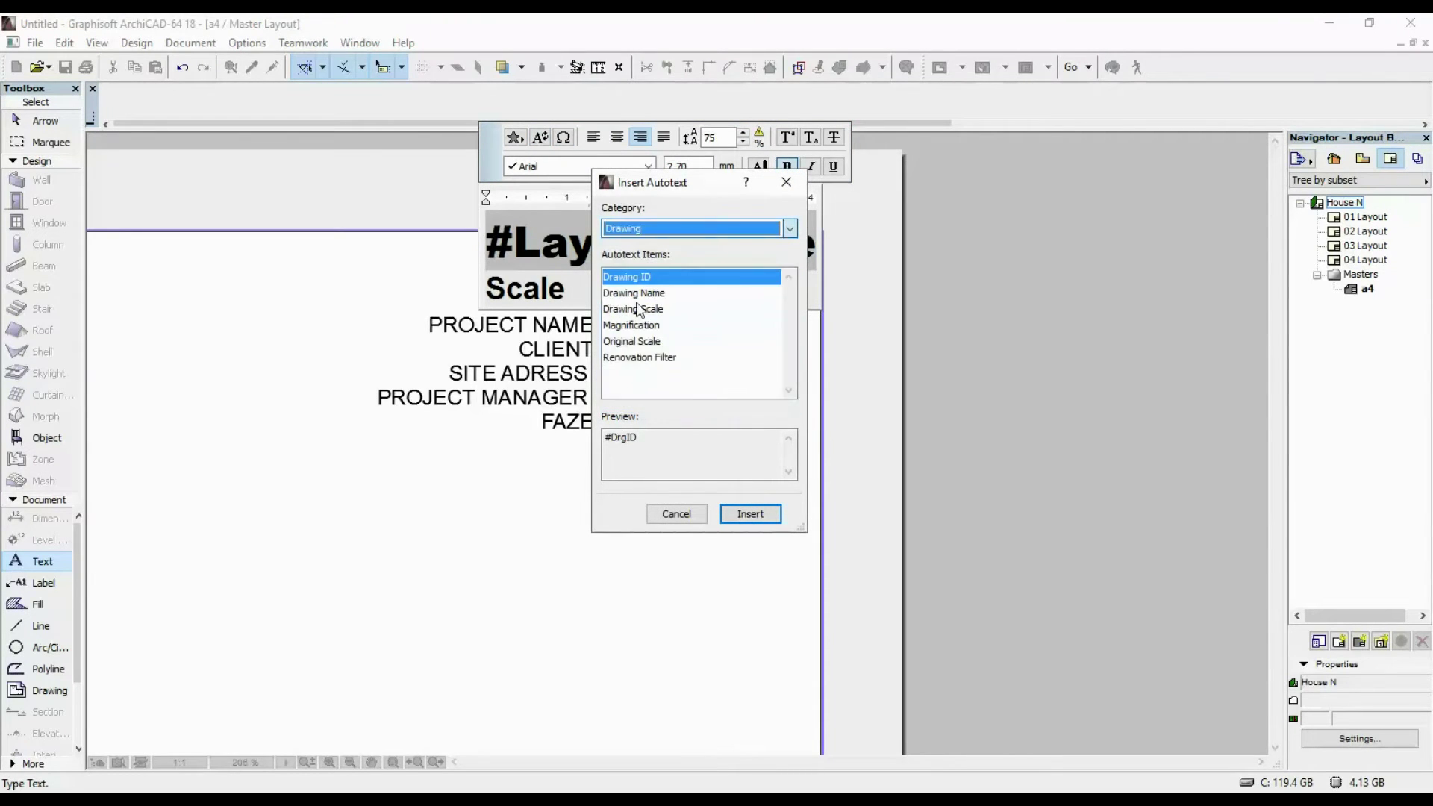
{"action": "left_click", "coordinate": [650, 322]}
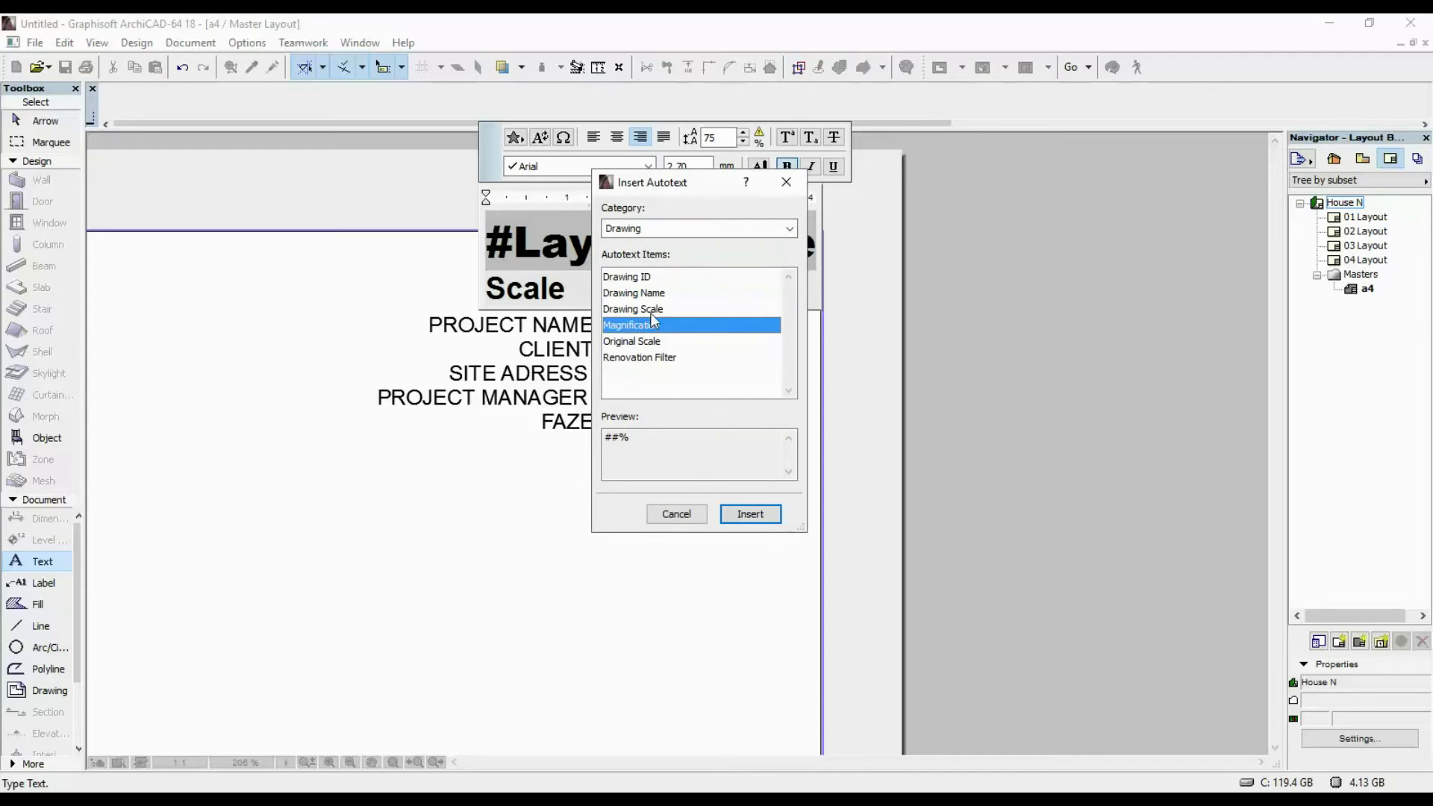
{"action": "left_click", "coordinate": [650, 309]}
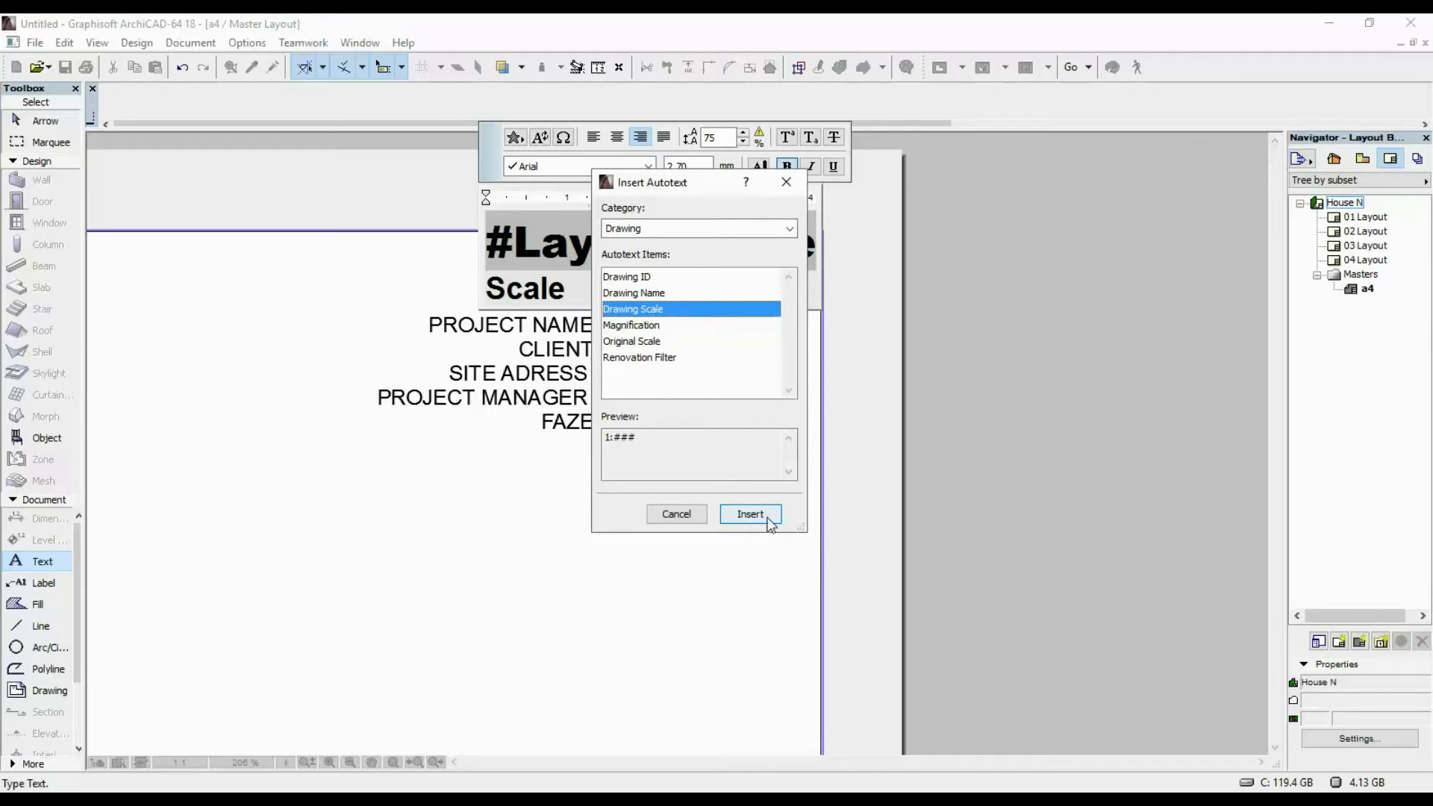
{"action": "left_click", "coordinate": [769, 519]}
{"action": "left_click", "coordinate": [665, 502]}
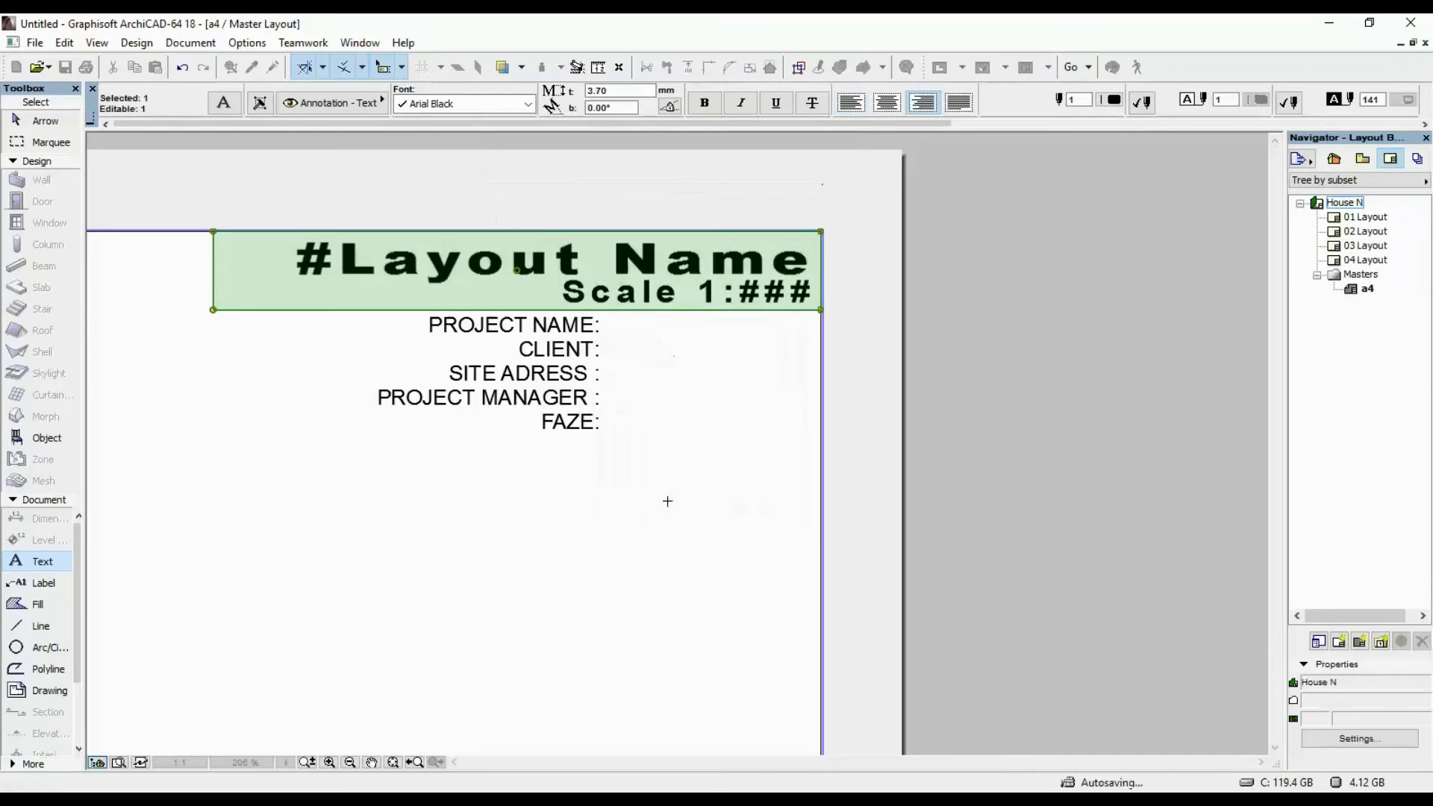
Step: Open the 01 Layout and rename it SITE PLAN
{"action": "scroll", "coordinate": [693, 489], "scroll_direction": "down", "scroll_amount": 5}
{"action": "middle_click_drag", "start_coordinate": [672, 385], "coordinate": [675, 211]}
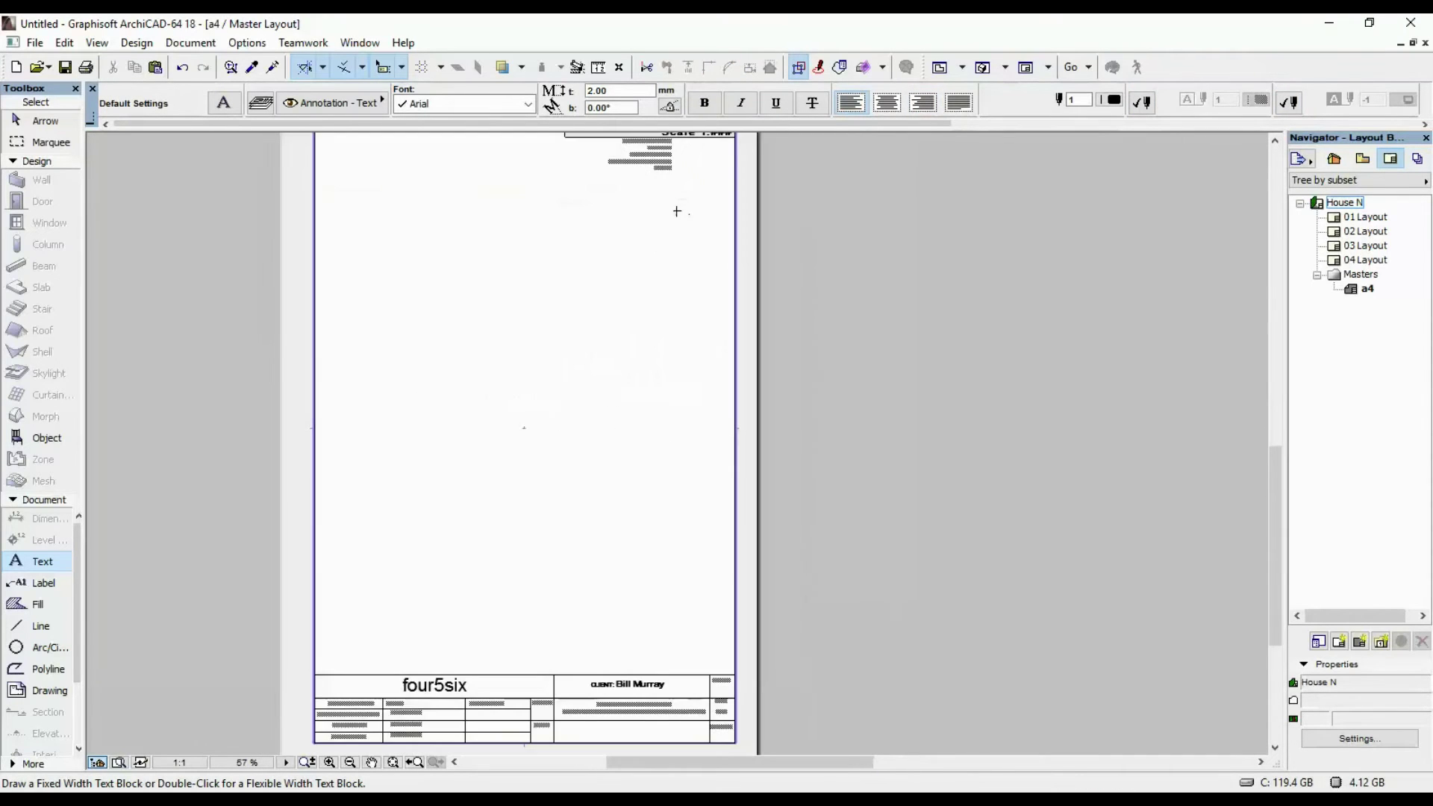
{"action": "scroll", "coordinate": [701, 311], "scroll_direction": "down", "scroll_amount": 2}
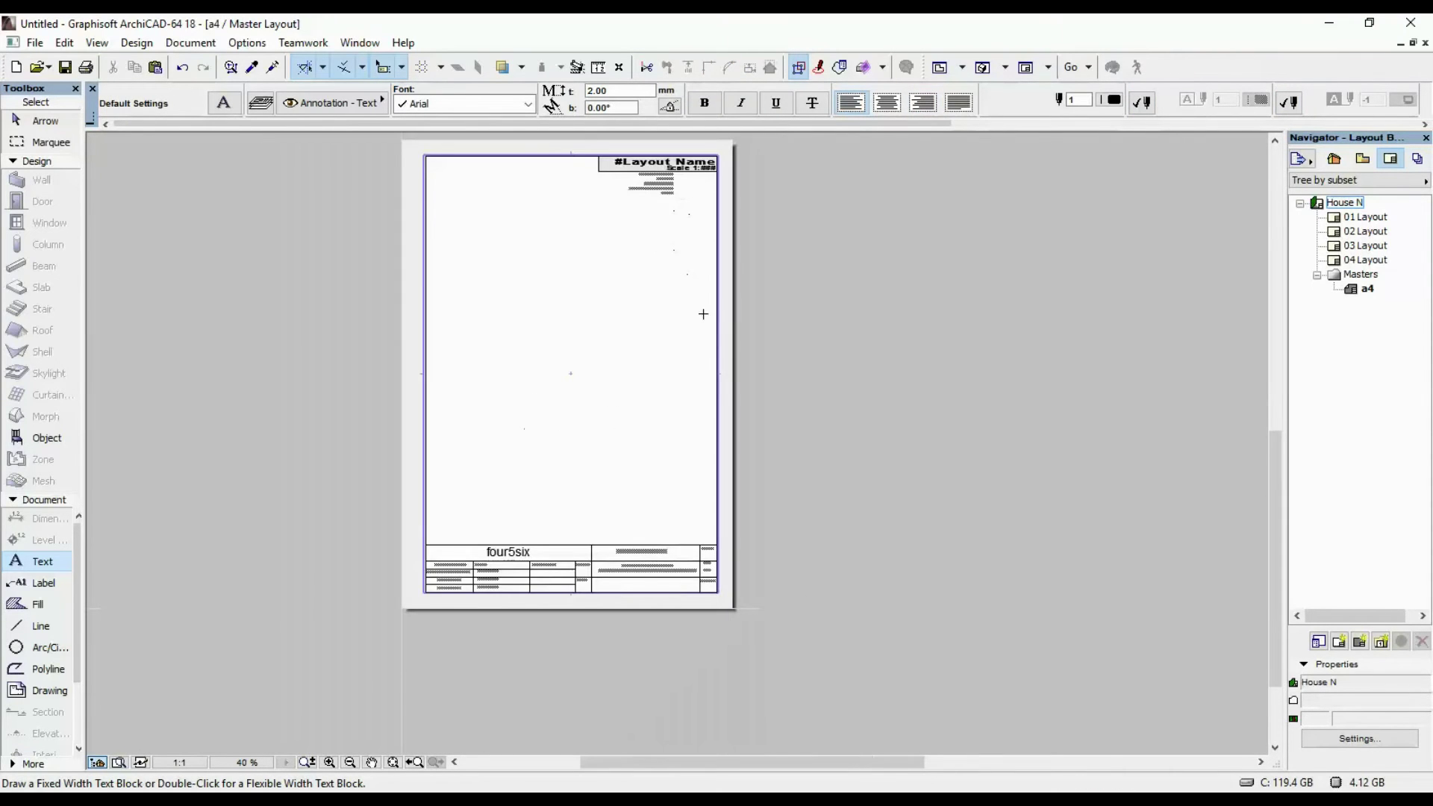
{"action": "double_click", "coordinate": [1370, 218]}
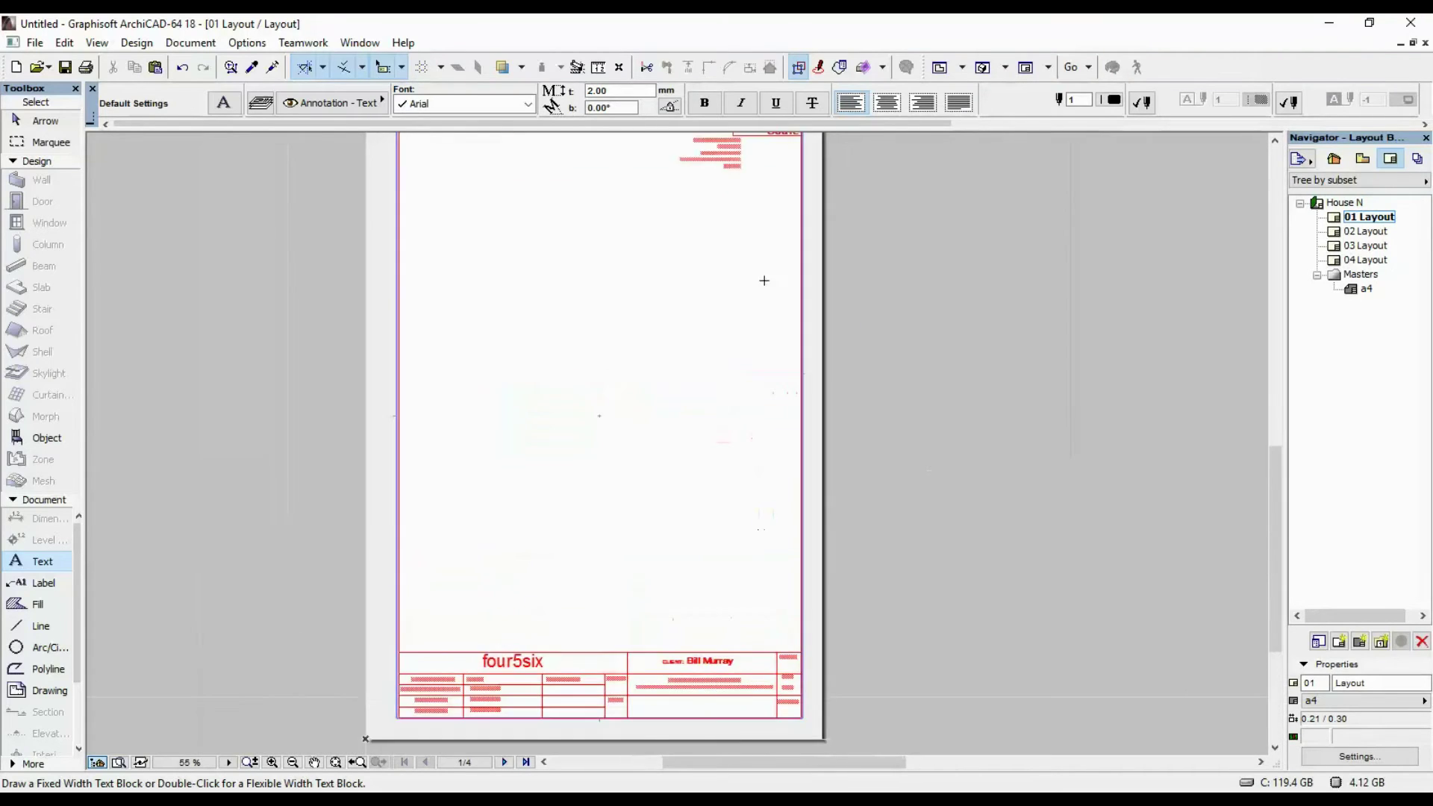
{"action": "scroll", "coordinate": [764, 281], "scroll_direction": "up", "scroll_amount": 5}
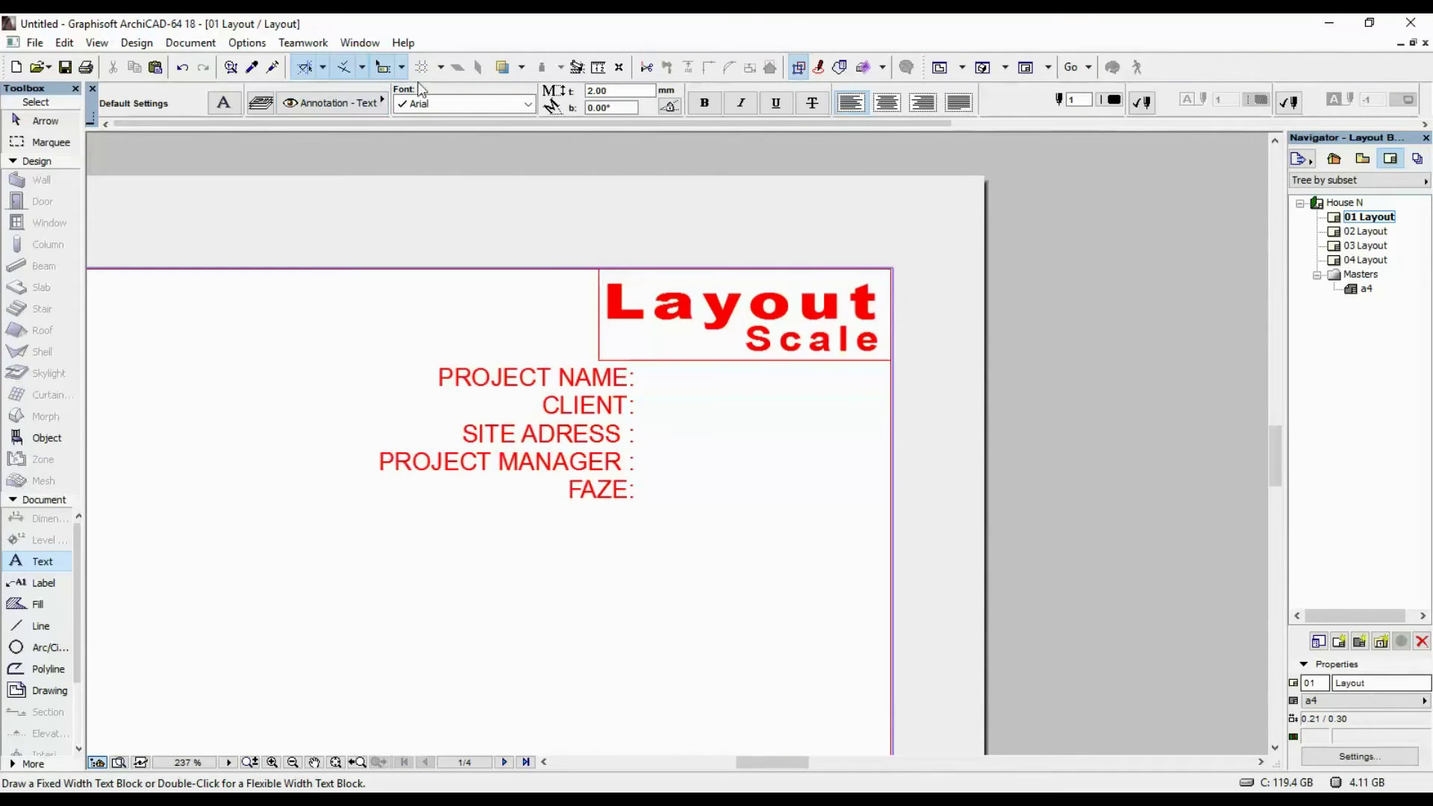
{"action": "double_click", "coordinate": [1382, 683]}
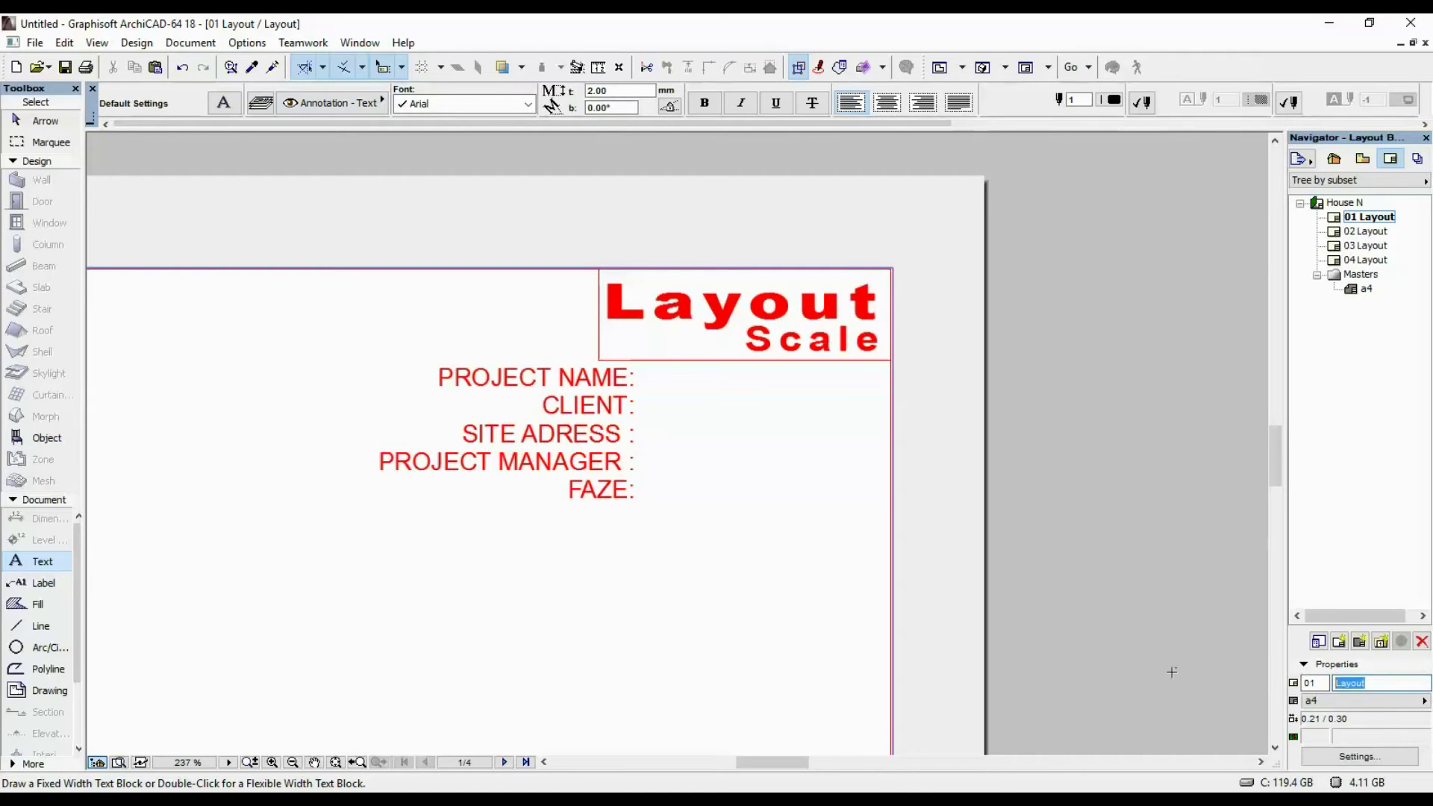
{"action": "type", "text": "s"}
{"action": "key", "text": "Return"}
{"action": "left_click", "coordinate": [1208, 532]}
{"action": "scroll", "coordinate": [1208, 531], "scroll_direction": "down", "scroll_amount": 3}
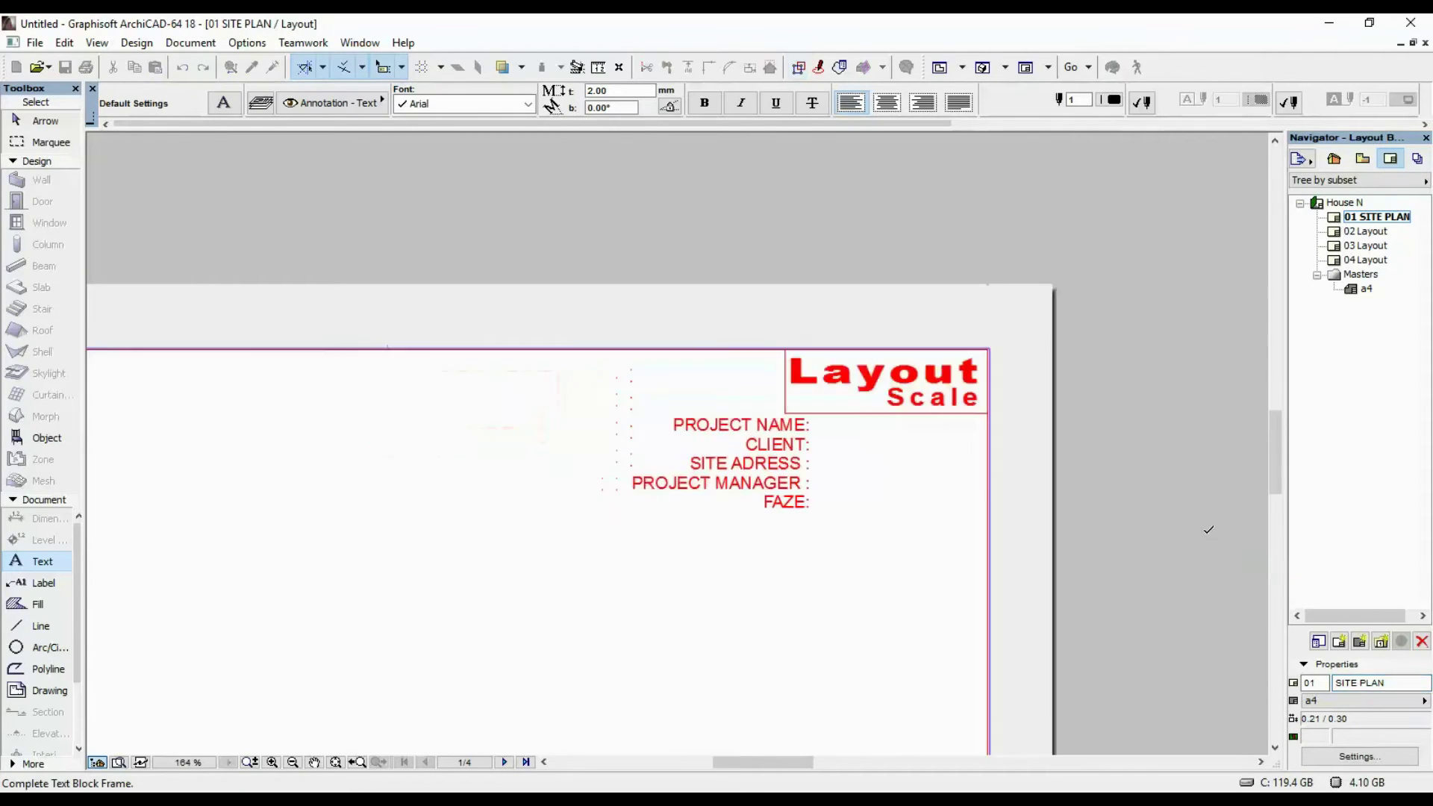
{"action": "key", "text": "Escape"}
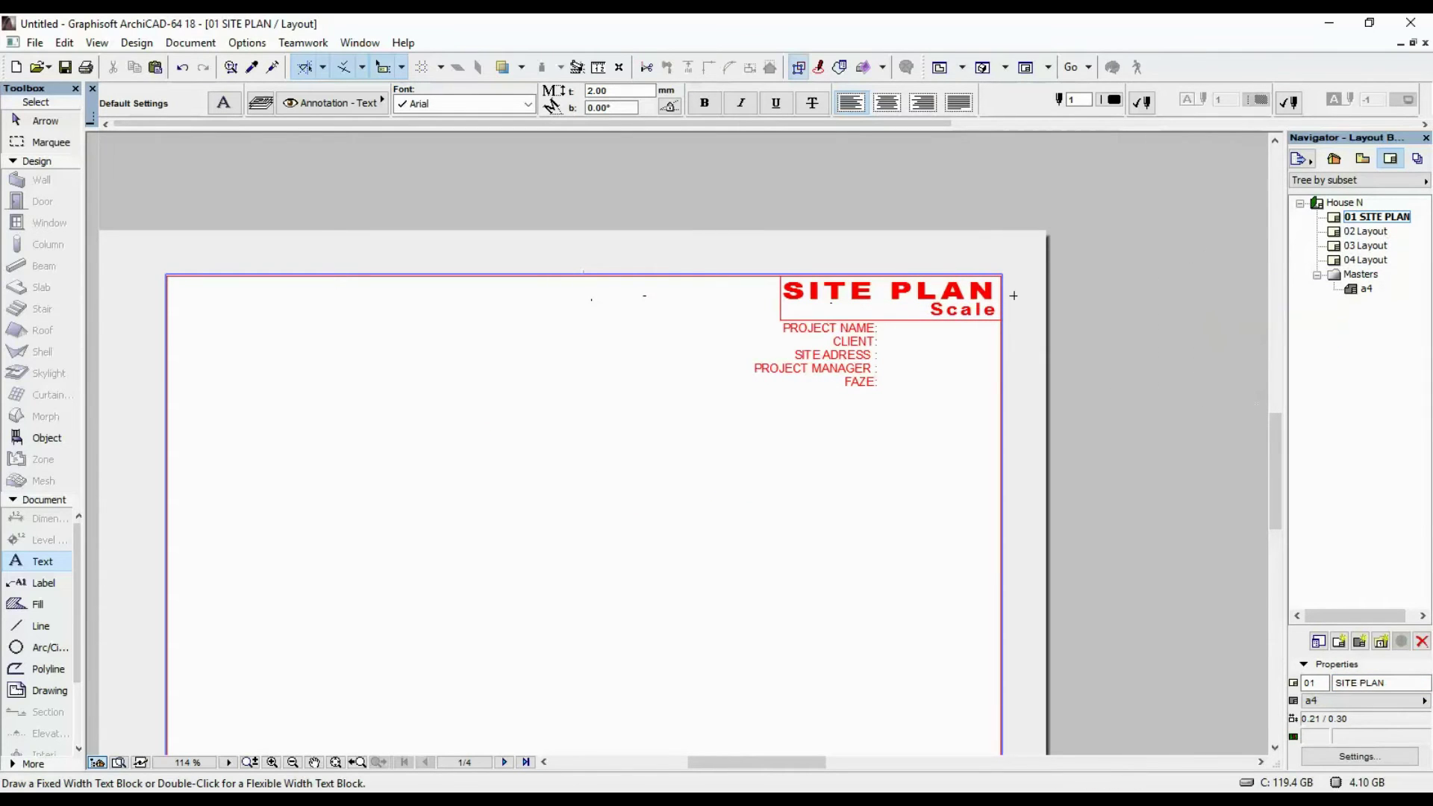
Step: Examine the header and the title block on the SITE PLAN layout to check how the autotext fields are filled in
{"action": "scroll", "coordinate": [997, 292], "scroll_direction": "up", "scroll_amount": 3}
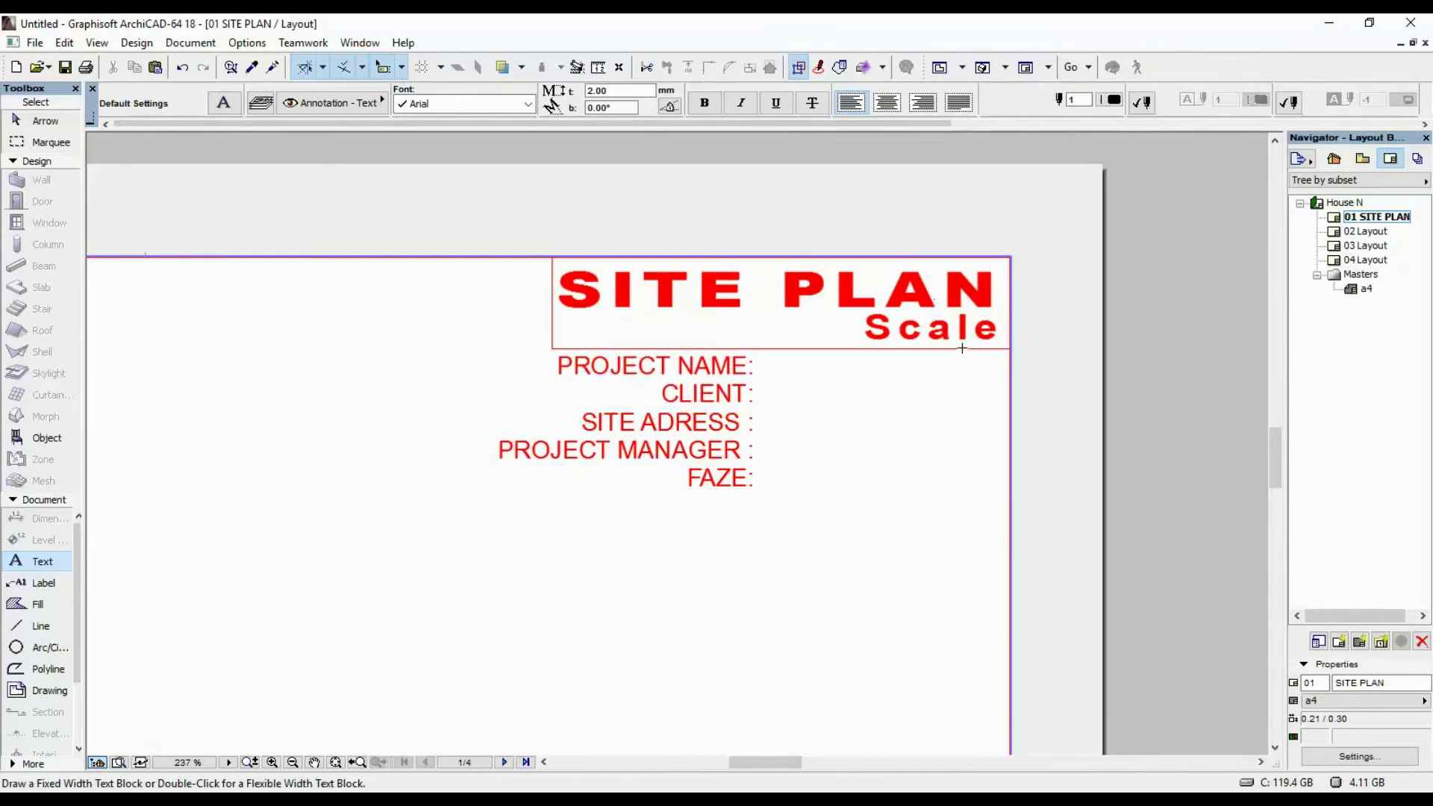
{"action": "scroll", "coordinate": [952, 336], "scroll_direction": "down", "scroll_amount": 2}
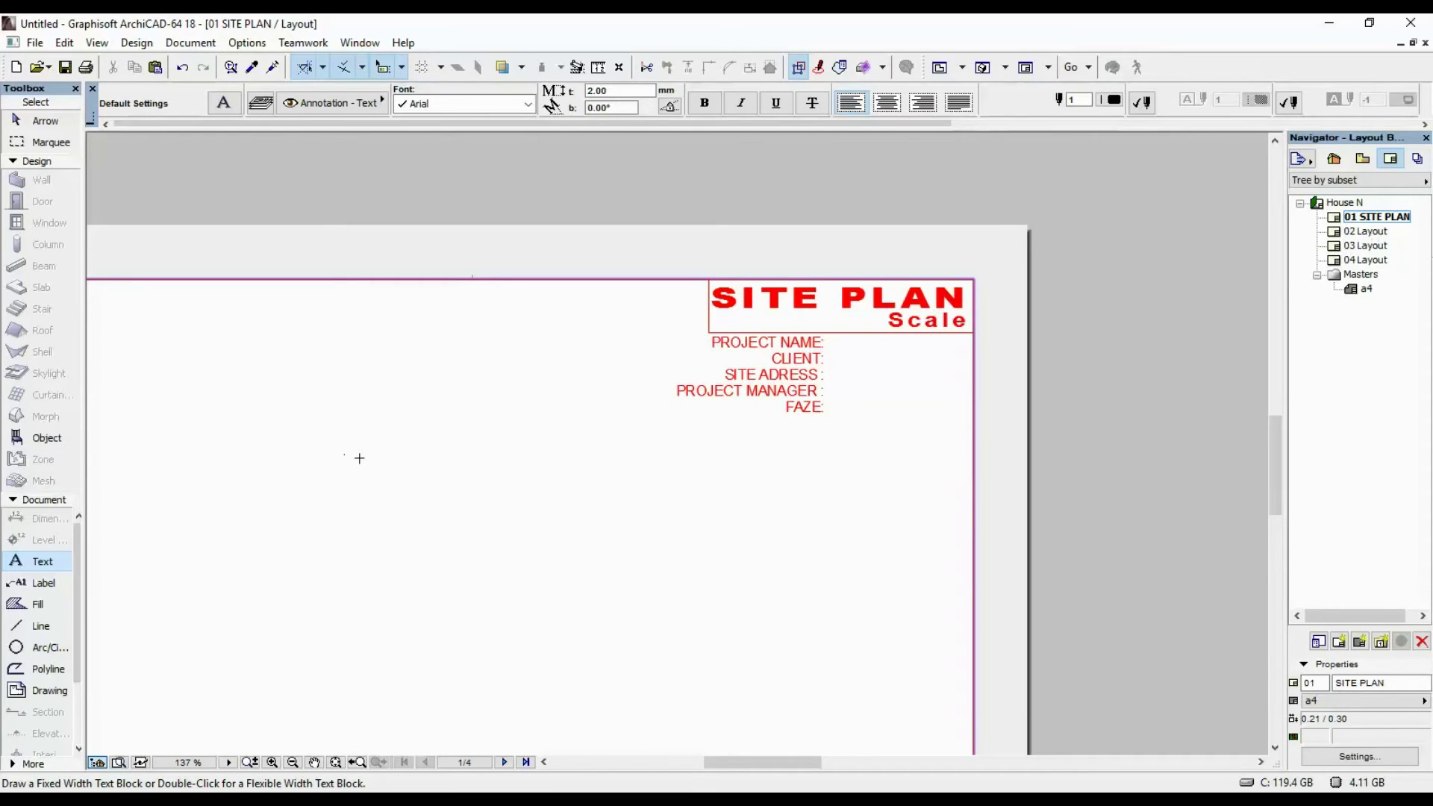
{"action": "scroll", "coordinate": [359, 458], "scroll_direction": "down", "scroll_amount": 5}
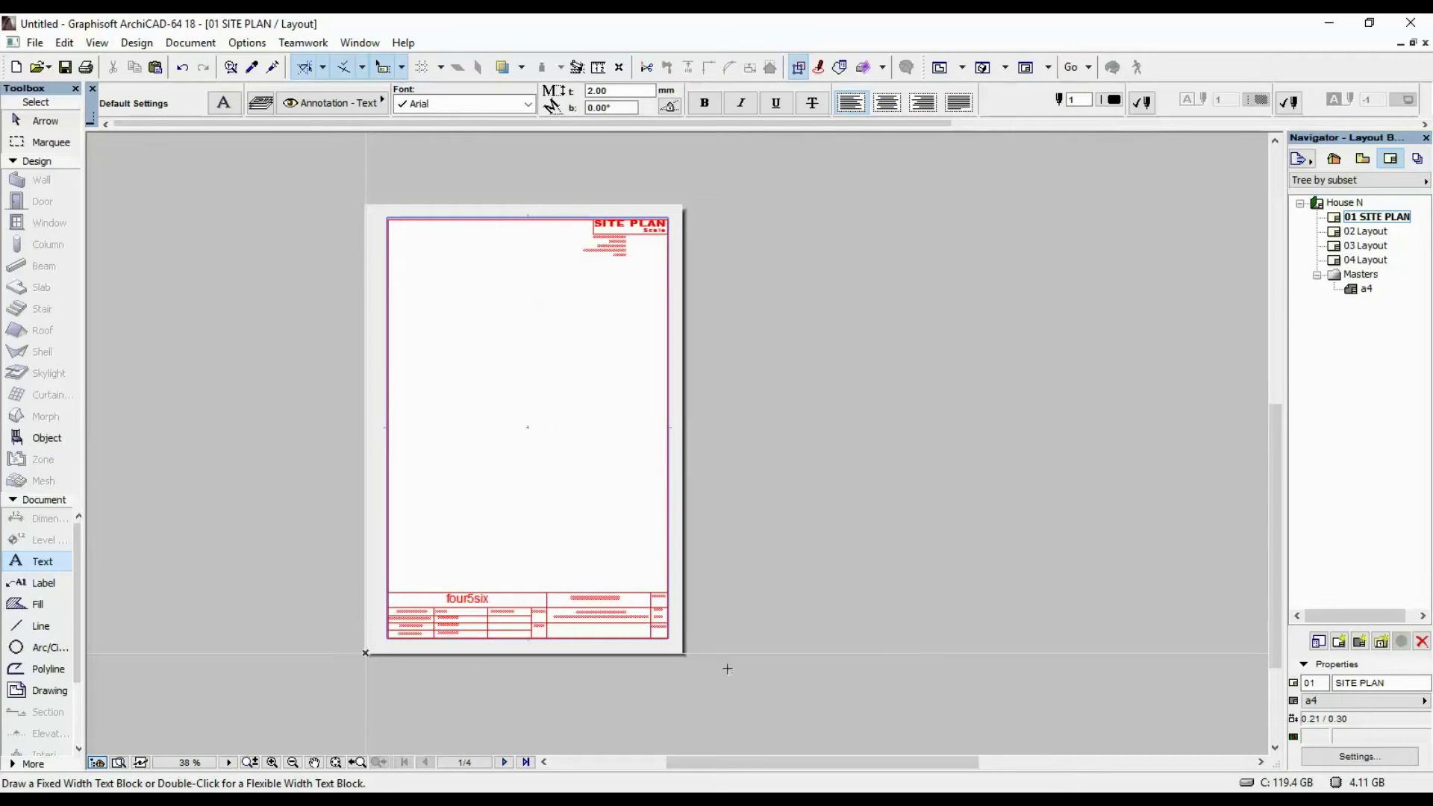
{"action": "scroll", "coordinate": [614, 236], "scroll_direction": "up", "scroll_amount": 9}
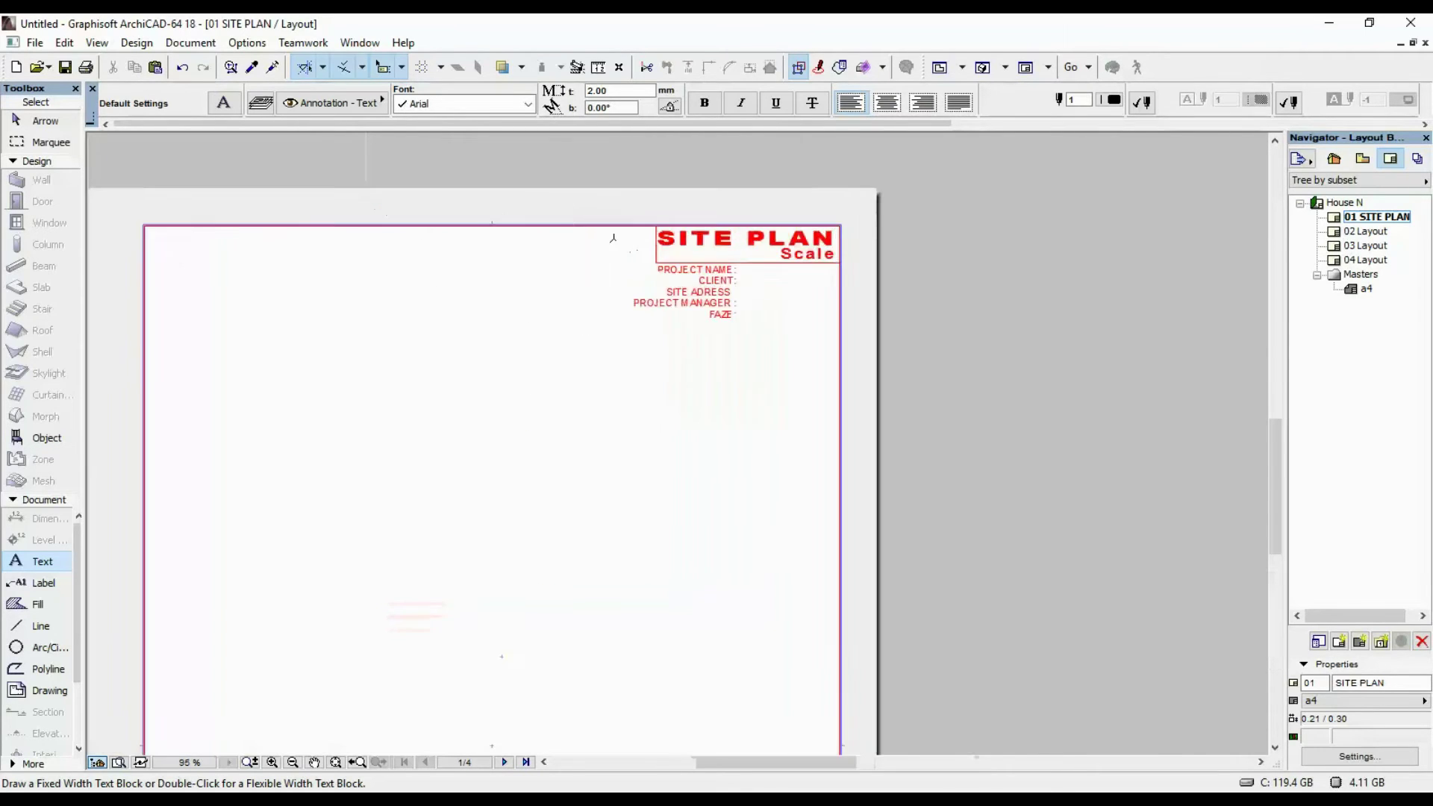
{"action": "scroll", "coordinate": [723, 469], "scroll_direction": "down", "scroll_amount": 5}
{"action": "middle_click_drag", "start_coordinate": [723, 468], "coordinate": [706, 162]}
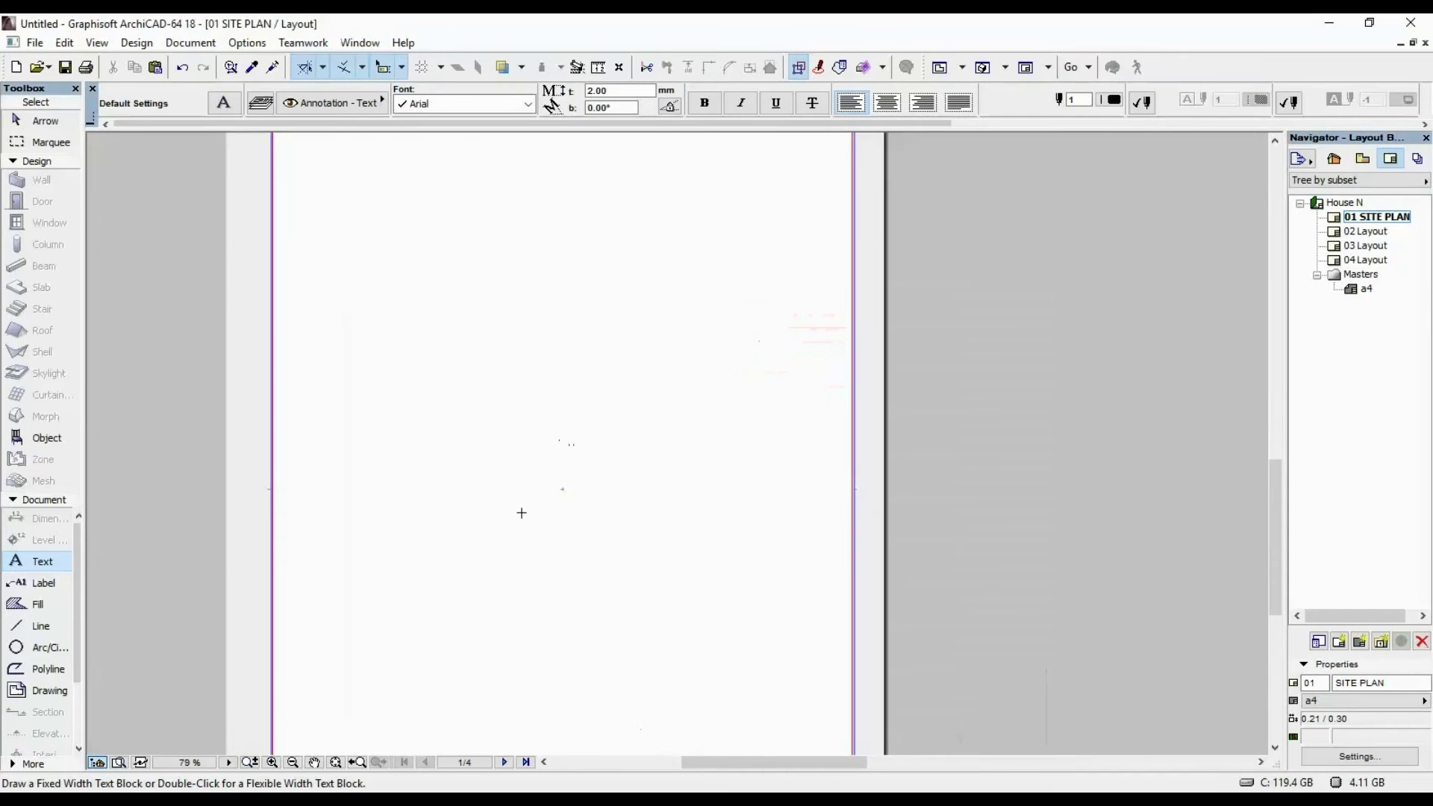
{"action": "middle_click_drag", "start_coordinate": [535, 512], "coordinate": [550, 361]}
{"action": "scroll", "coordinate": [574, 442], "scroll_direction": "down", "scroll_amount": 1}
{"action": "scroll", "coordinate": [589, 640], "scroll_direction": "up", "scroll_amount": 5}
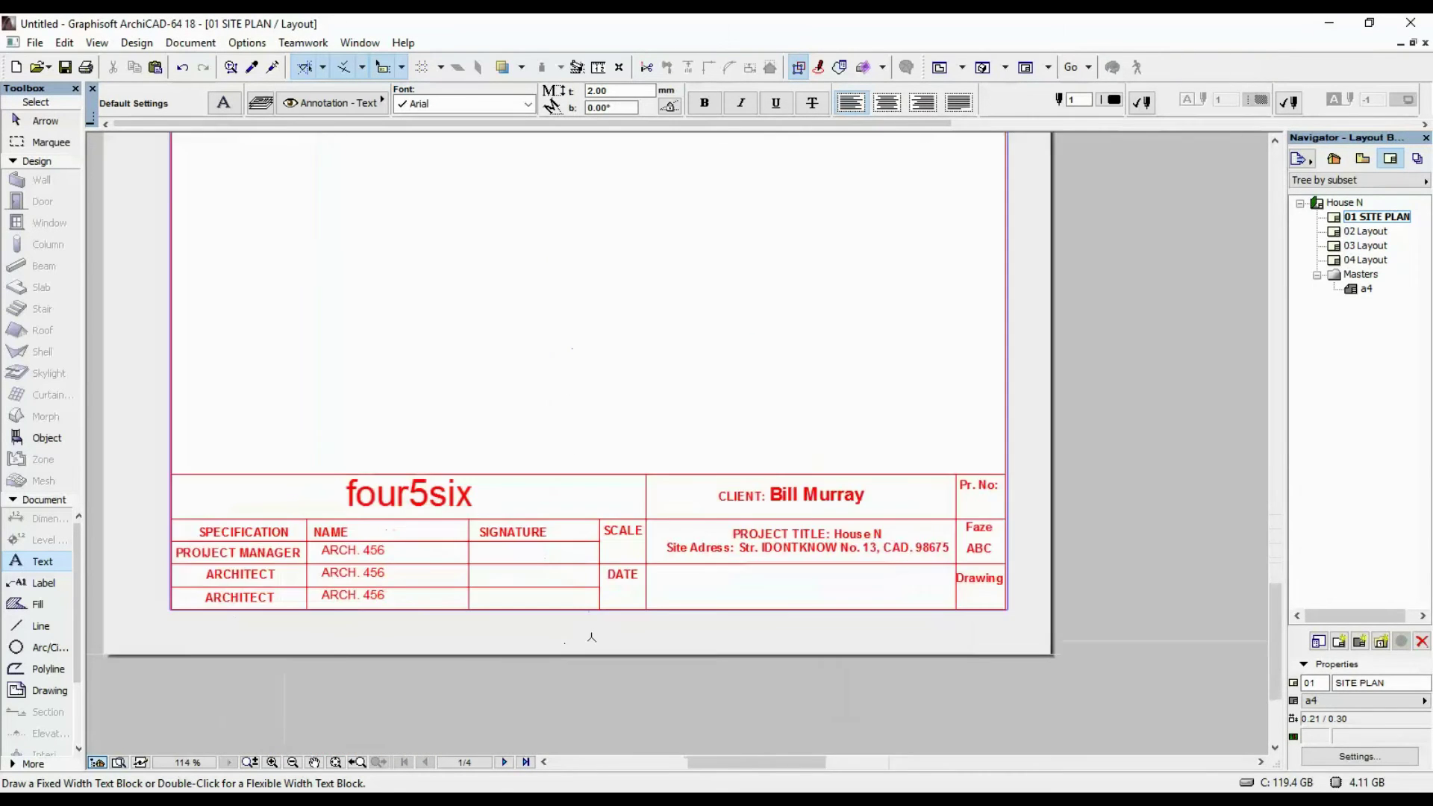
{"action": "scroll", "coordinate": [1019, 463], "scroll_direction": "down", "scroll_amount": 2}
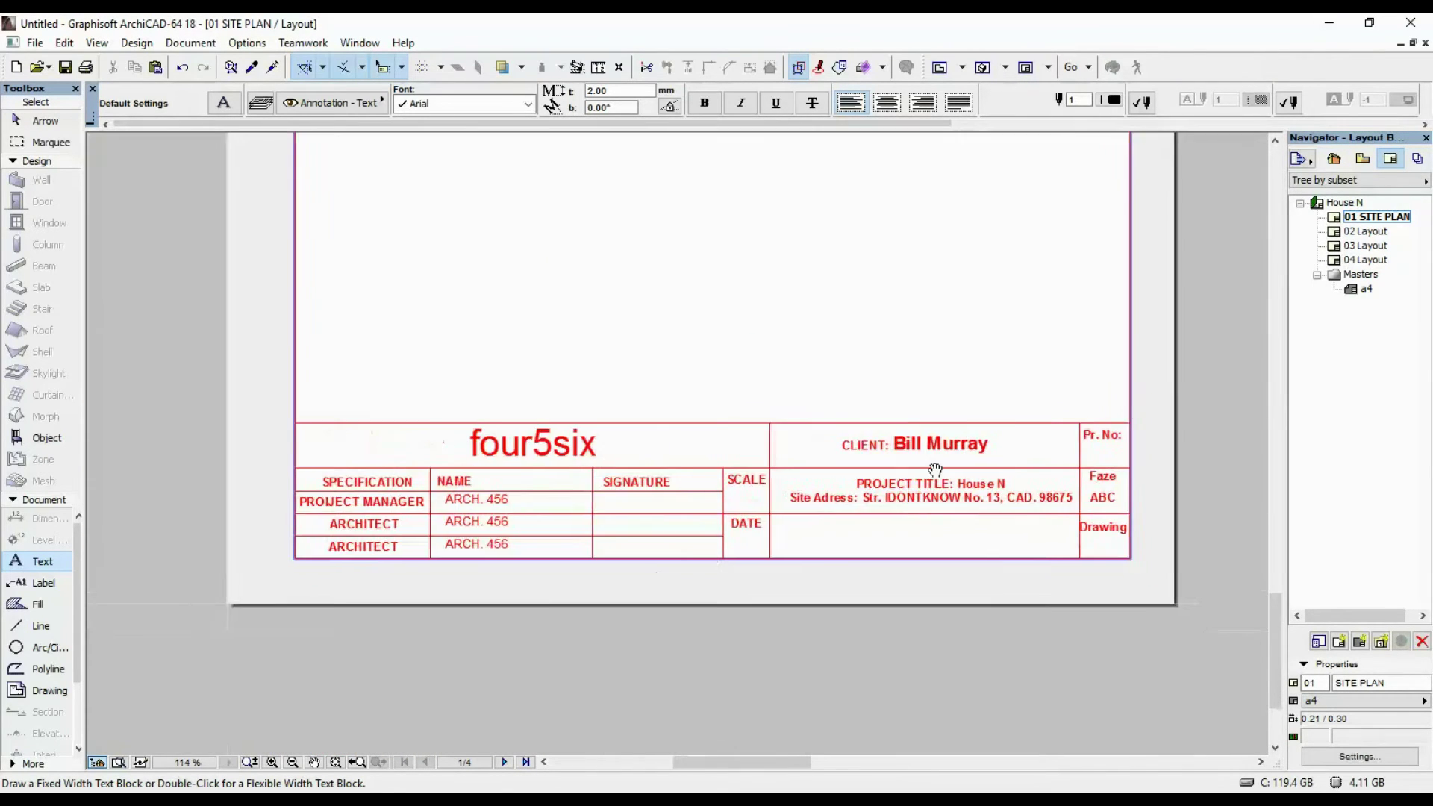
{"action": "middle_click_drag", "start_coordinate": [933, 473], "coordinate": [851, 449]}
Step: Open the a4 master layout and place a copy of the Drawing label directly beneath the original in the title block
{"action": "double_click", "coordinate": [1366, 289]}
{"action": "scroll", "coordinate": [719, 593], "scroll_direction": "up", "scroll_amount": 12}
{"action": "left_click", "coordinate": [739, 513], "text": "shift"}
{"action": "key", "text": "ctrl+shift+d"}
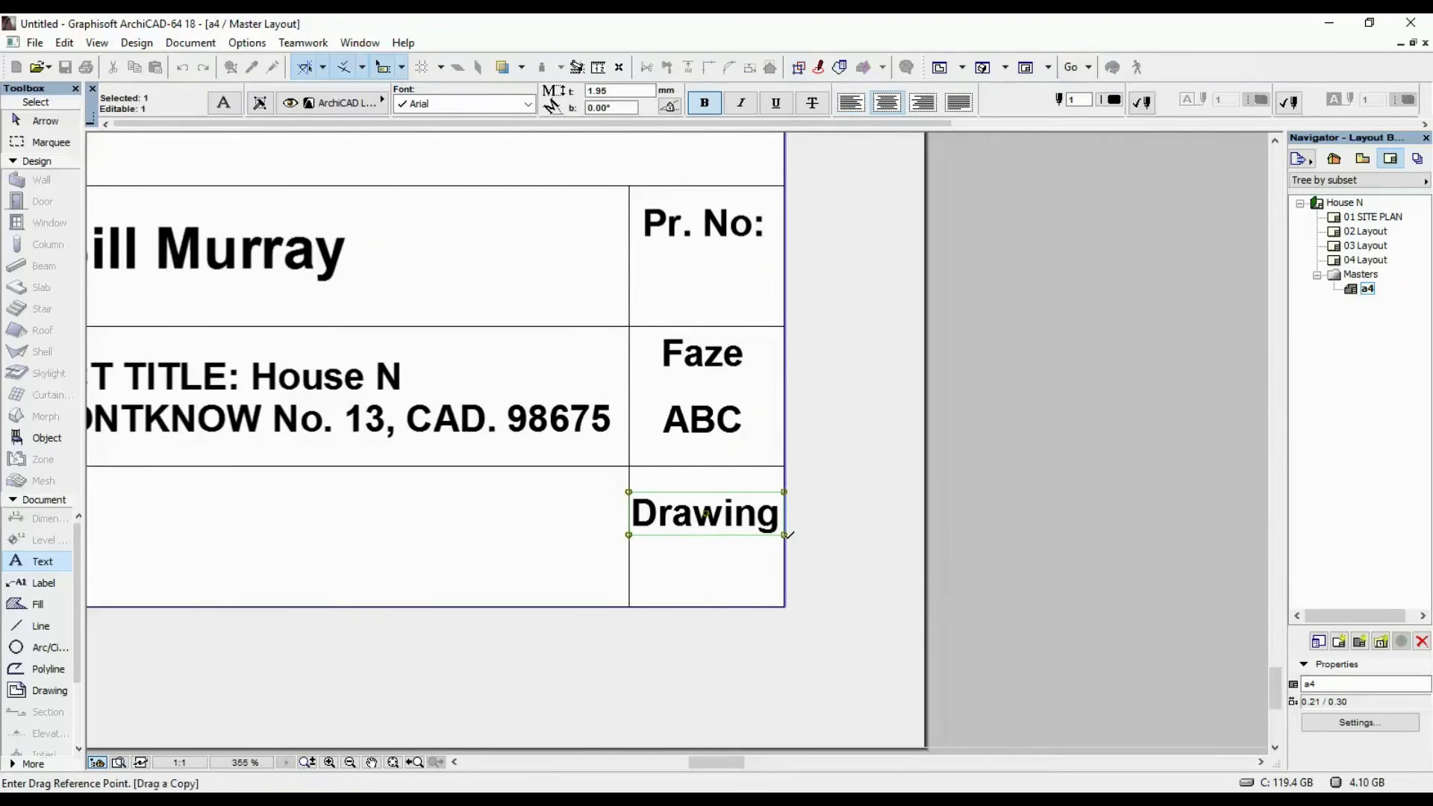
{"action": "left_click_drag", "start_coordinate": [784, 533], "coordinate": [784, 590]}
Step: Replace the text of the copied Drawing label with the Layout ID autotext from the Layout category
{"action": "double_click", "coordinate": [768, 570]}
{"action": "key", "text": "BackSpace"}
{"action": "left_click", "coordinate": [684, 475]}
{"action": "left_click", "coordinate": [671, 228]}
{"action": "left_click", "coordinate": [629, 329]}
{"action": "left_click", "coordinate": [659, 310]}
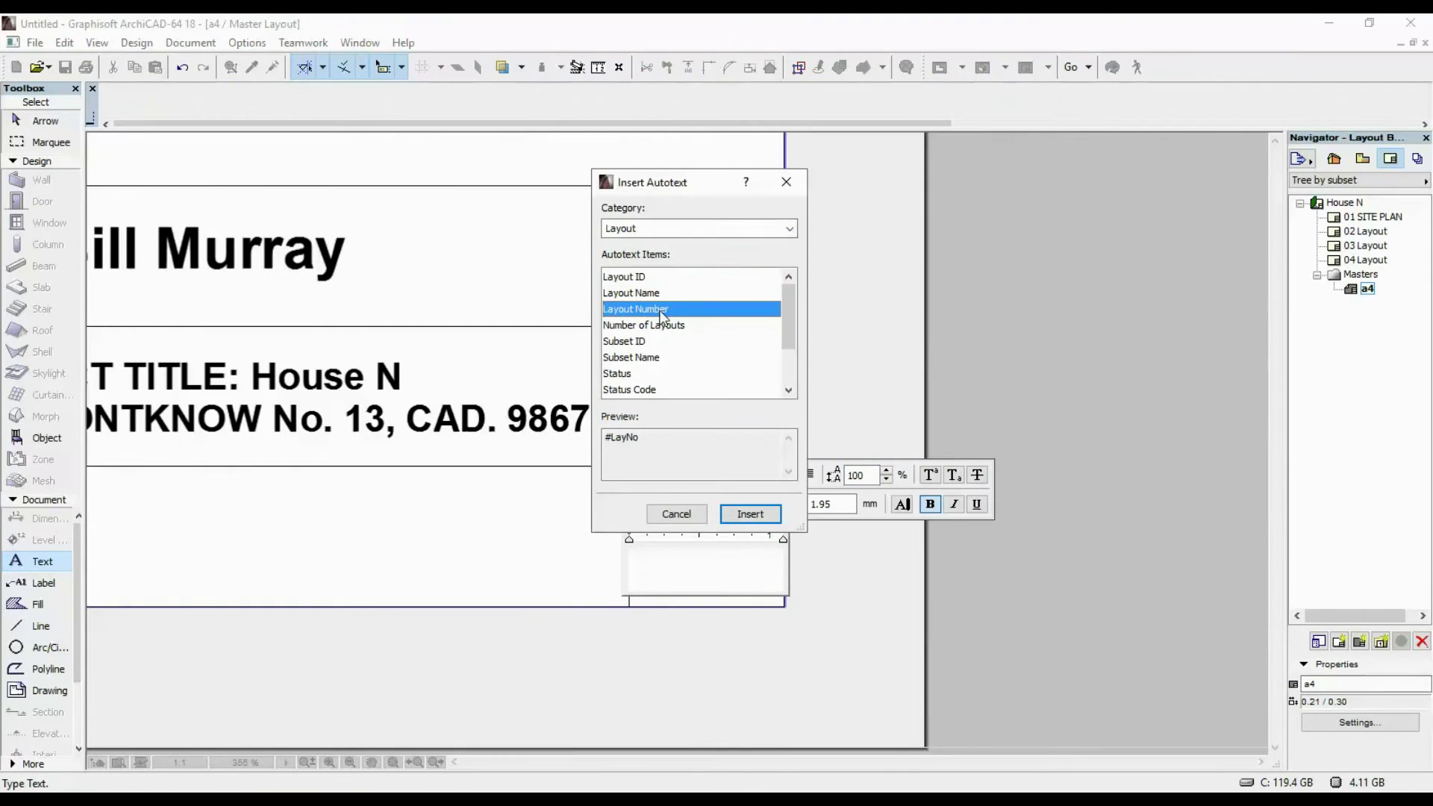
{"action": "left_click", "coordinate": [640, 275]}
{"action": "left_click", "coordinate": [755, 514]}
{"action": "left_click", "coordinate": [871, 600]}
{"action": "left_click", "coordinate": [887, 103]}
{"action": "key", "text": "Escape"}
Step: Add a text block under the DATE label in the title block holding the DATE autotext from Project Details
{"action": "scroll", "coordinate": [747, 388], "scroll_direction": "down", "scroll_amount": 4}
{"action": "middle_click_drag", "start_coordinate": [299, 442], "coordinate": [559, 412]}
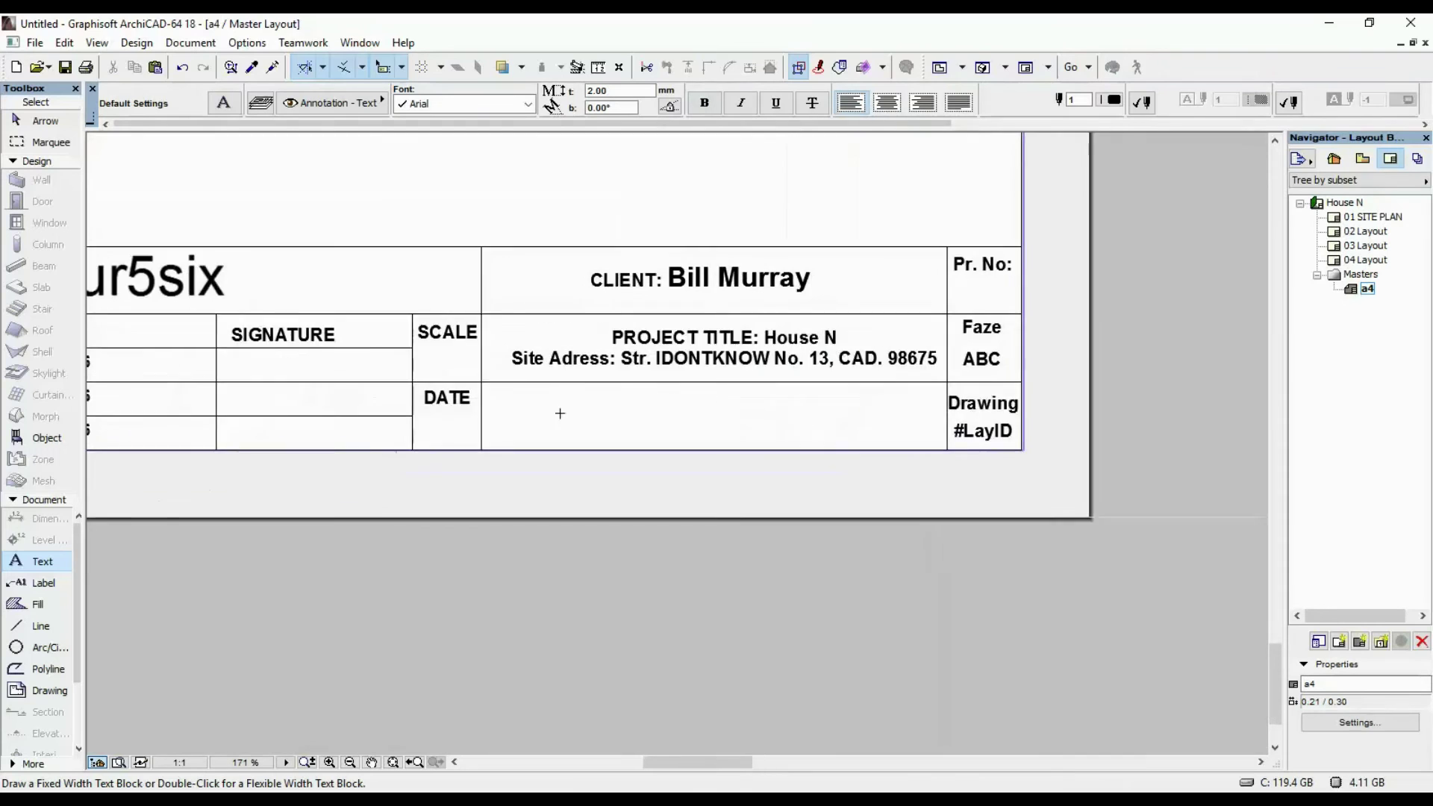
{"action": "scroll", "coordinate": [442, 417], "scroll_direction": "up", "scroll_amount": 3}
{"action": "left_click_drag", "start_coordinate": [439, 403], "coordinate": [558, 460]}
{"action": "left_click", "coordinate": [492, 330]}
{"action": "left_click", "coordinate": [642, 229]}
{"action": "left_click", "coordinate": [640, 247]}
{"action": "left_click", "coordinate": [621, 389]}
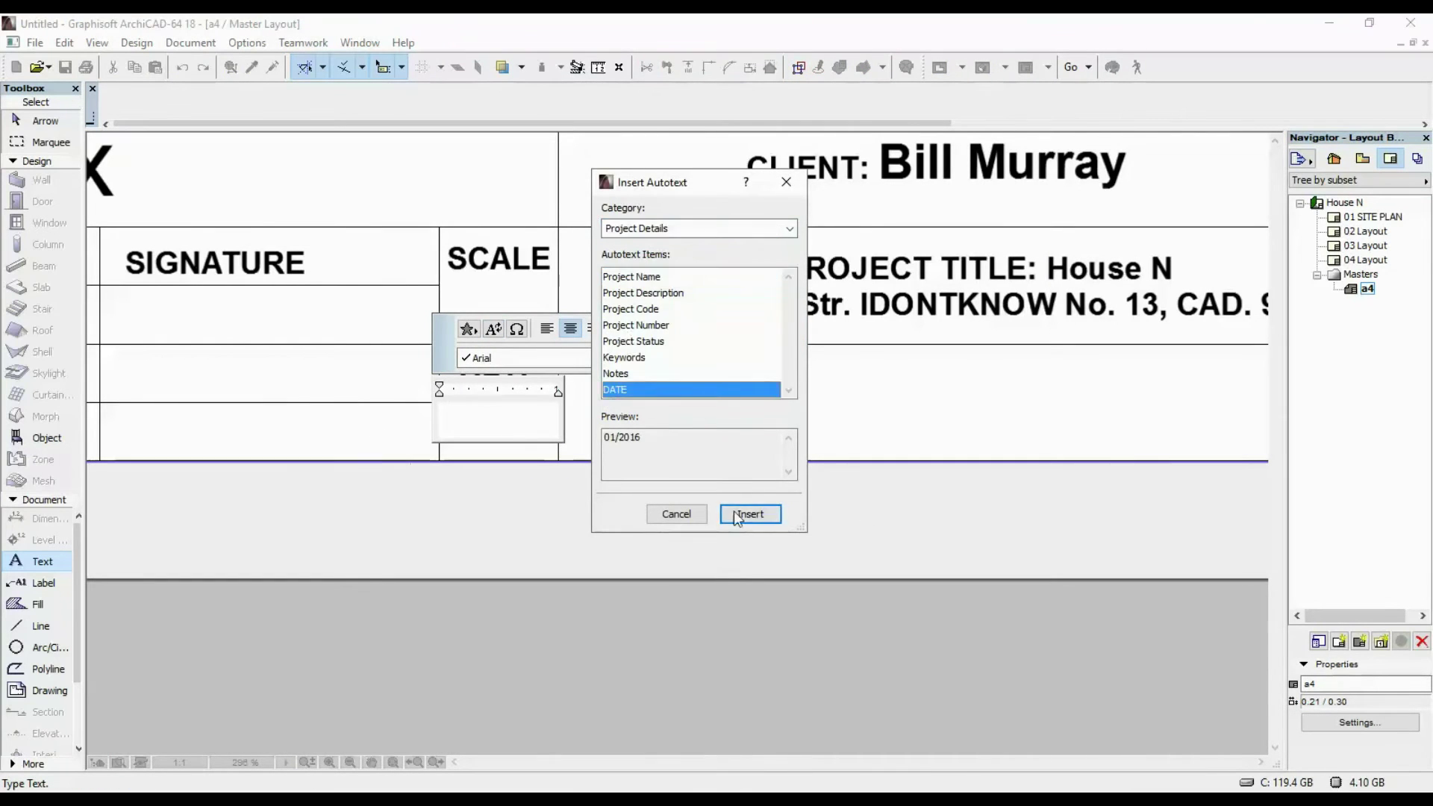
{"action": "left_click", "coordinate": [735, 514]}
{"action": "left_click", "coordinate": [656, 418]}
Step: Add a text block under the SCALE label in the title block holding the scale autotext from the Drawing category
{"action": "left_click", "coordinate": [559, 286]}
{"action": "left_click", "coordinate": [441, 329]}
{"action": "left_click", "coordinate": [493, 216]}
{"action": "left_click", "coordinate": [633, 229]}
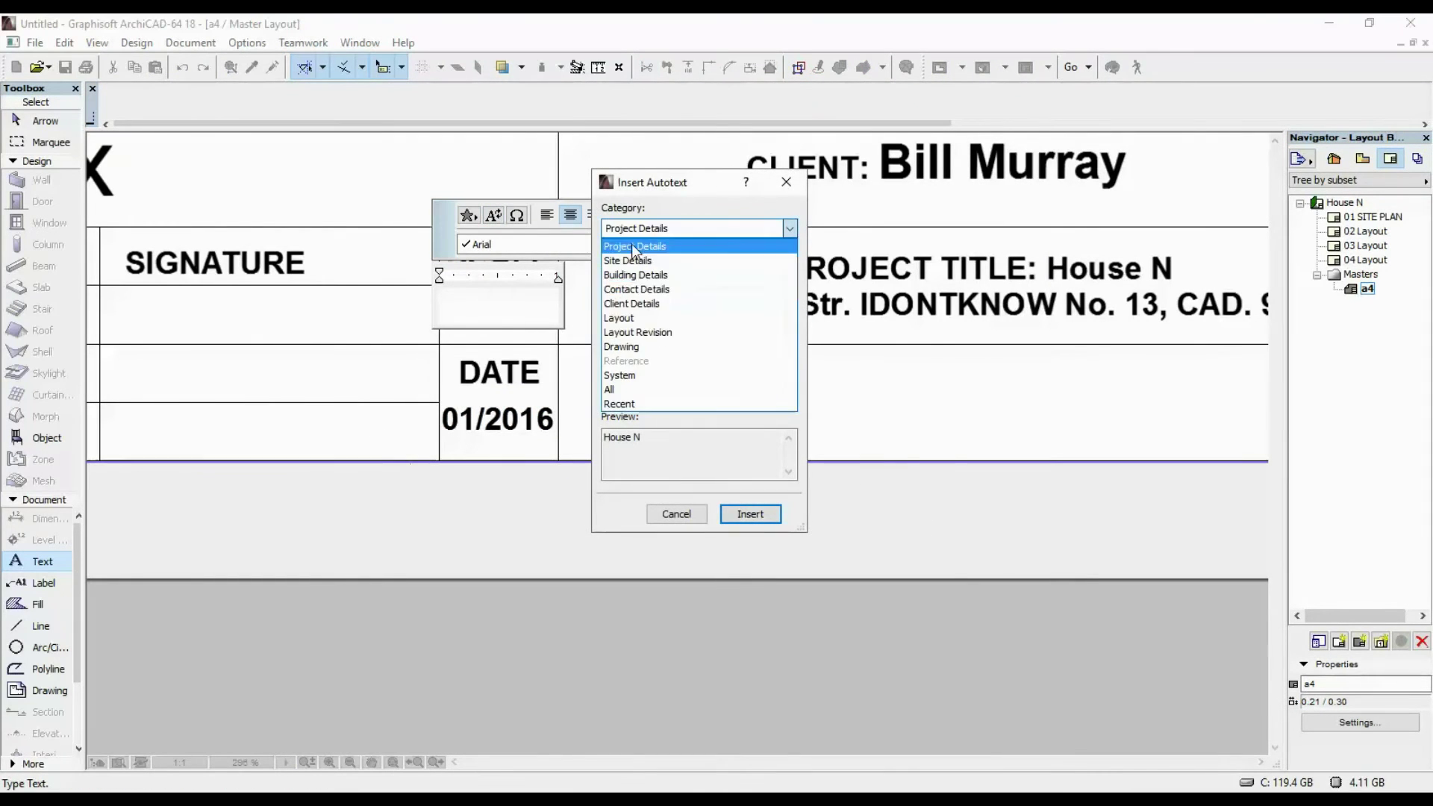
{"action": "left_click", "coordinate": [627, 346]}
{"action": "left_click", "coordinate": [643, 310]}
{"action": "left_click", "coordinate": [748, 514]}
{"action": "left_click", "coordinate": [776, 418]}
Step: Insert the project name and client name autotexts after PROJECT NAME and CLIENT in the text block below the header
{"action": "scroll", "coordinate": [777, 416], "scroll_direction": "down", "scroll_amount": 4}
{"action": "middle_click_drag", "start_coordinate": [776, 336], "coordinate": [657, 672]}
{"action": "scroll", "coordinate": [709, 220], "scroll_direction": "up", "scroll_amount": 5}
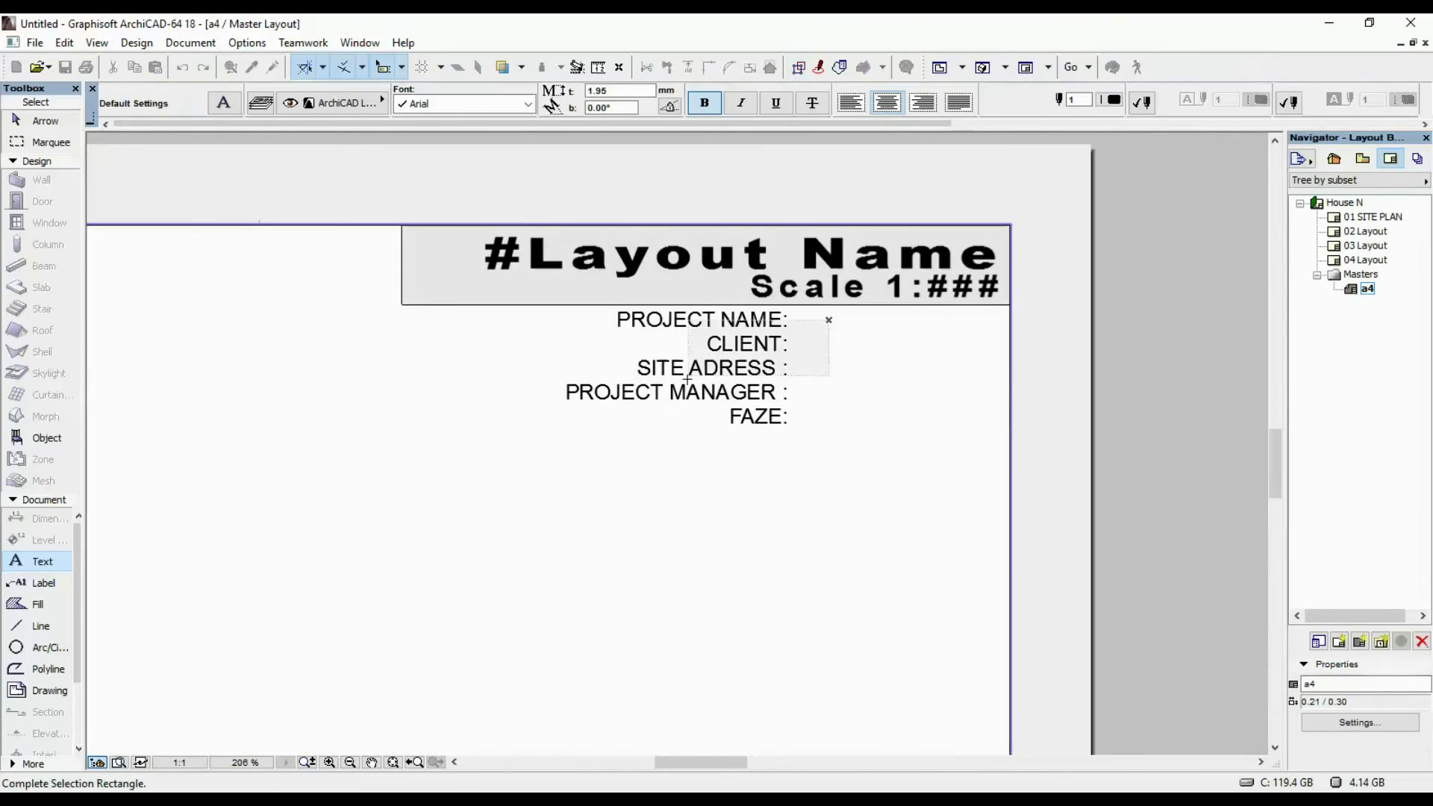
{"action": "left_click", "coordinate": [734, 318]}
{"action": "left_click", "coordinate": [558, 235]}
{"action": "left_click", "coordinate": [746, 512]}
{"action": "left_click", "coordinate": [616, 340]}
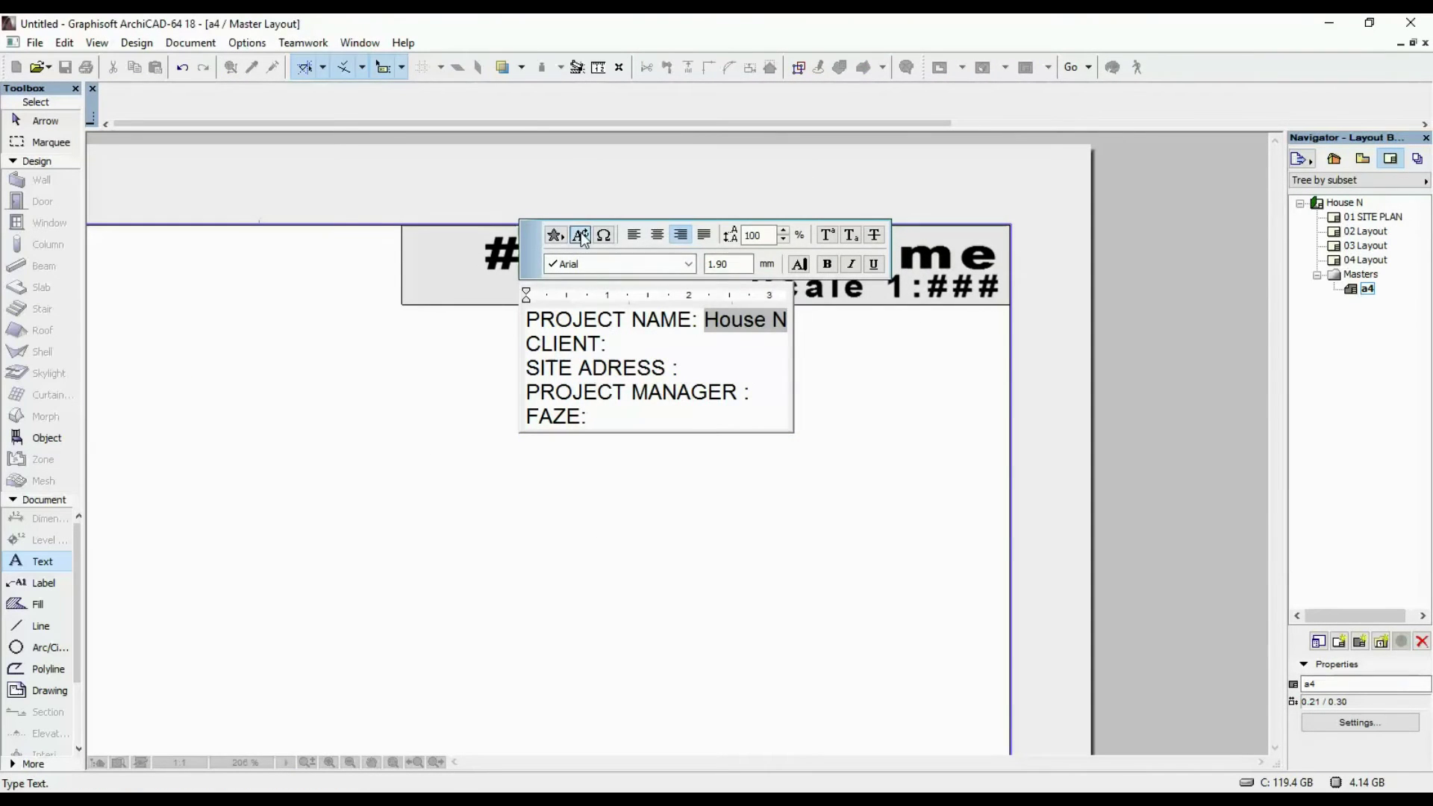
{"action": "left_click", "coordinate": [580, 234]}
{"action": "left_click", "coordinate": [750, 513]}
Step: Insert the Site Full Address autotext from the Site Details category after SITE ADRESS
{"action": "left_click", "coordinate": [580, 234]}
{"action": "left_click", "coordinate": [649, 229]}
{"action": "left_click", "coordinate": [649, 259]}
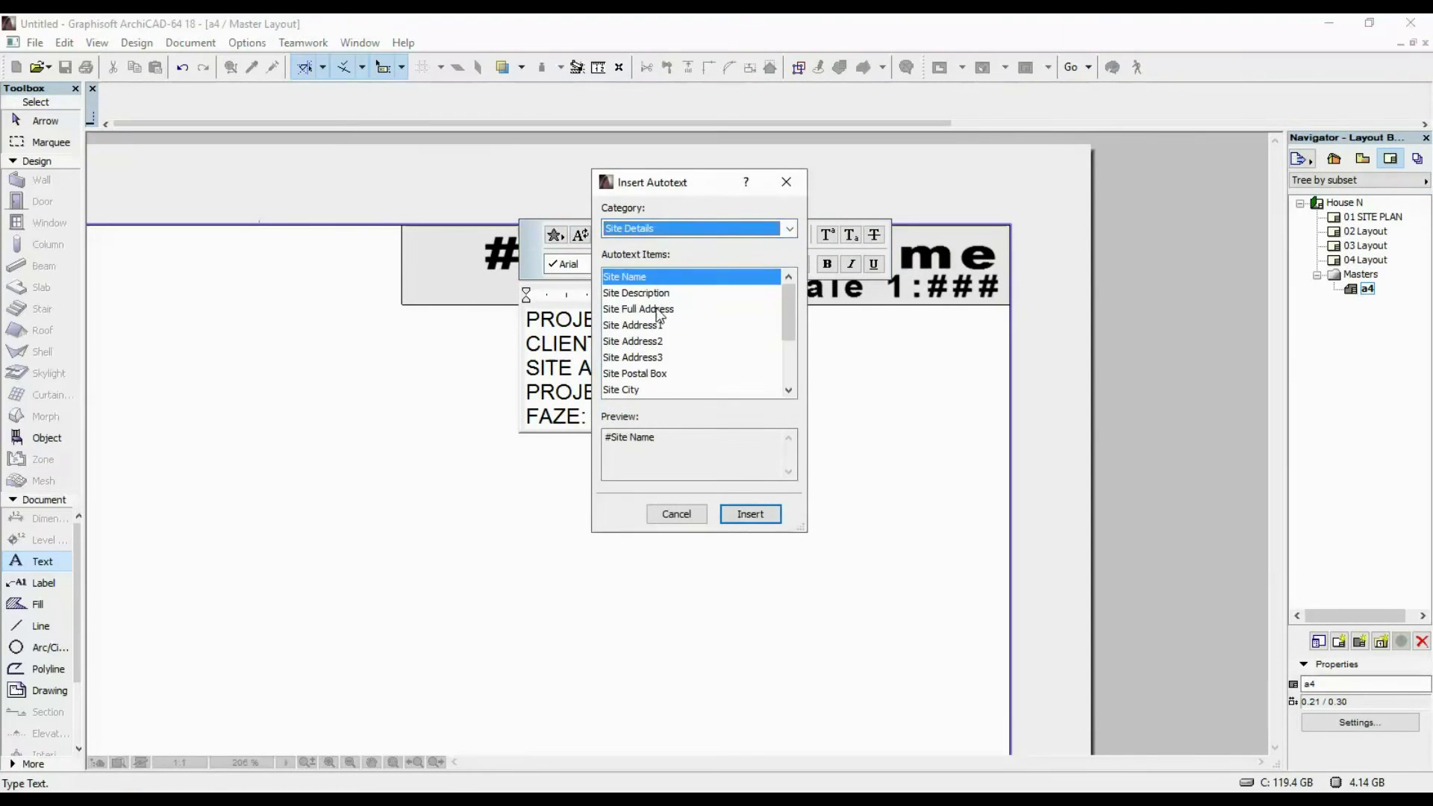
{"action": "left_click", "coordinate": [658, 310]}
{"action": "left_click", "coordinate": [750, 513]}
Step: Insert the contact name autotext from the Contact Details category after PROJECT MANAGER
{"action": "left_click", "coordinate": [527, 393]}
{"action": "left_click", "coordinate": [320, 234]}
{"action": "left_click", "coordinate": [684, 229]}
{"action": "left_click", "coordinate": [682, 287]}
{"action": "left_click", "coordinate": [750, 513]}
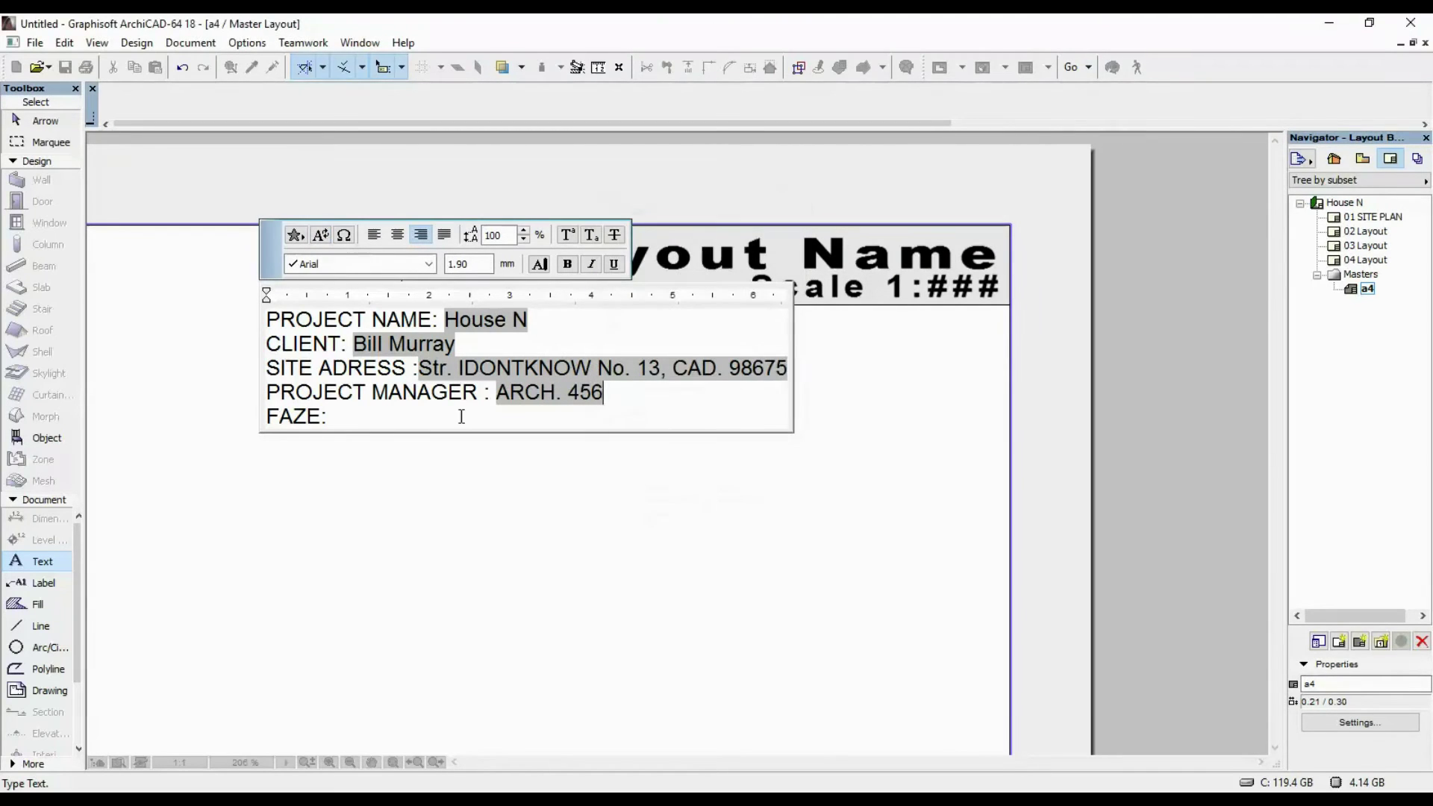
Step: Insert the Project Status autotext from the Project Details category after FAZE and finish editing the text block
{"action": "left_click", "coordinate": [320, 234]}
{"action": "left_click", "coordinate": [789, 227]}
{"action": "left_click", "coordinate": [642, 247]}
{"action": "left_click", "coordinate": [633, 341]}
{"action": "left_click", "coordinate": [746, 514]}
{"action": "left_click", "coordinate": [838, 499]}
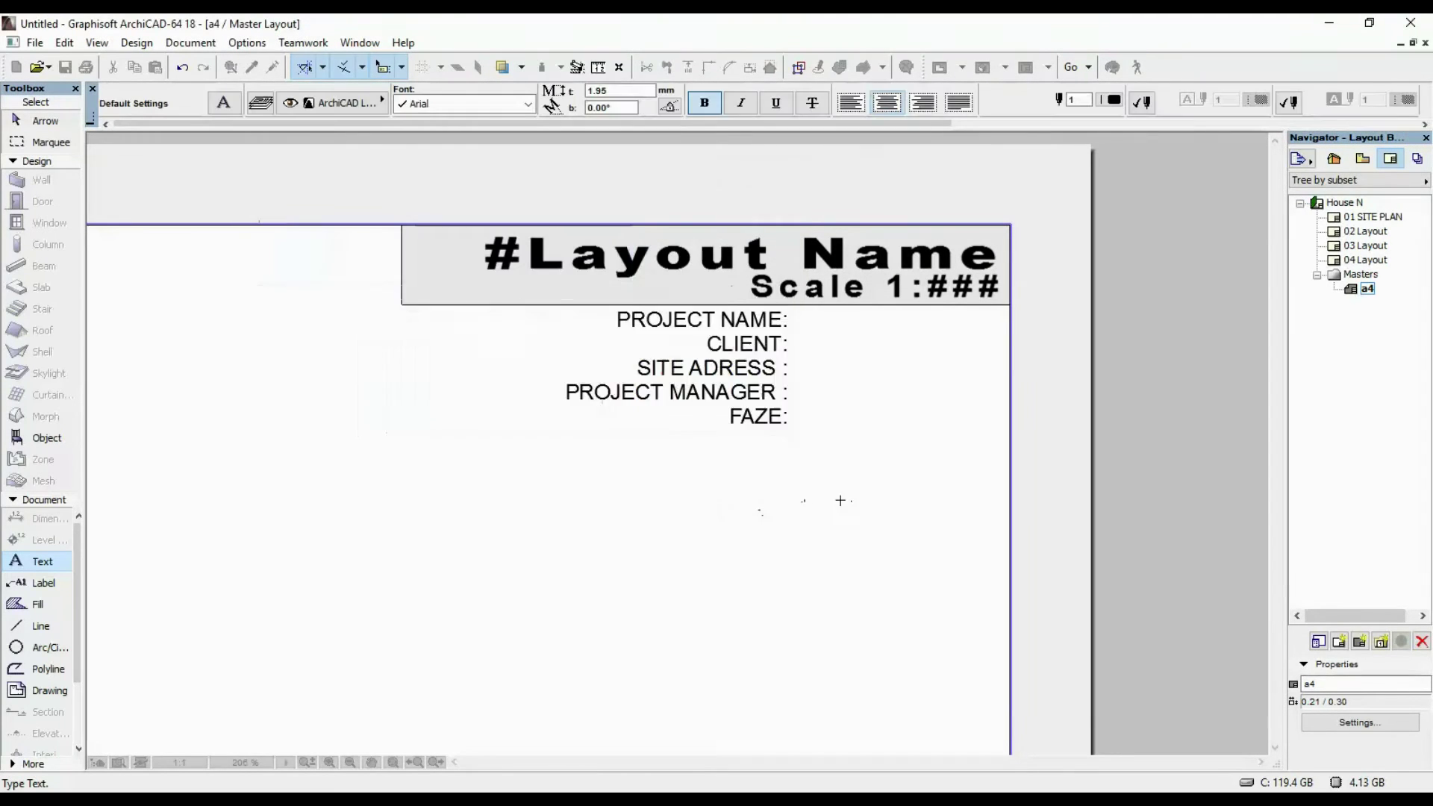
Step: Move the project information text block horizontally by about 0.03 so its right edge sits just inside the page frame
{"action": "left_click", "coordinate": [793, 433]}
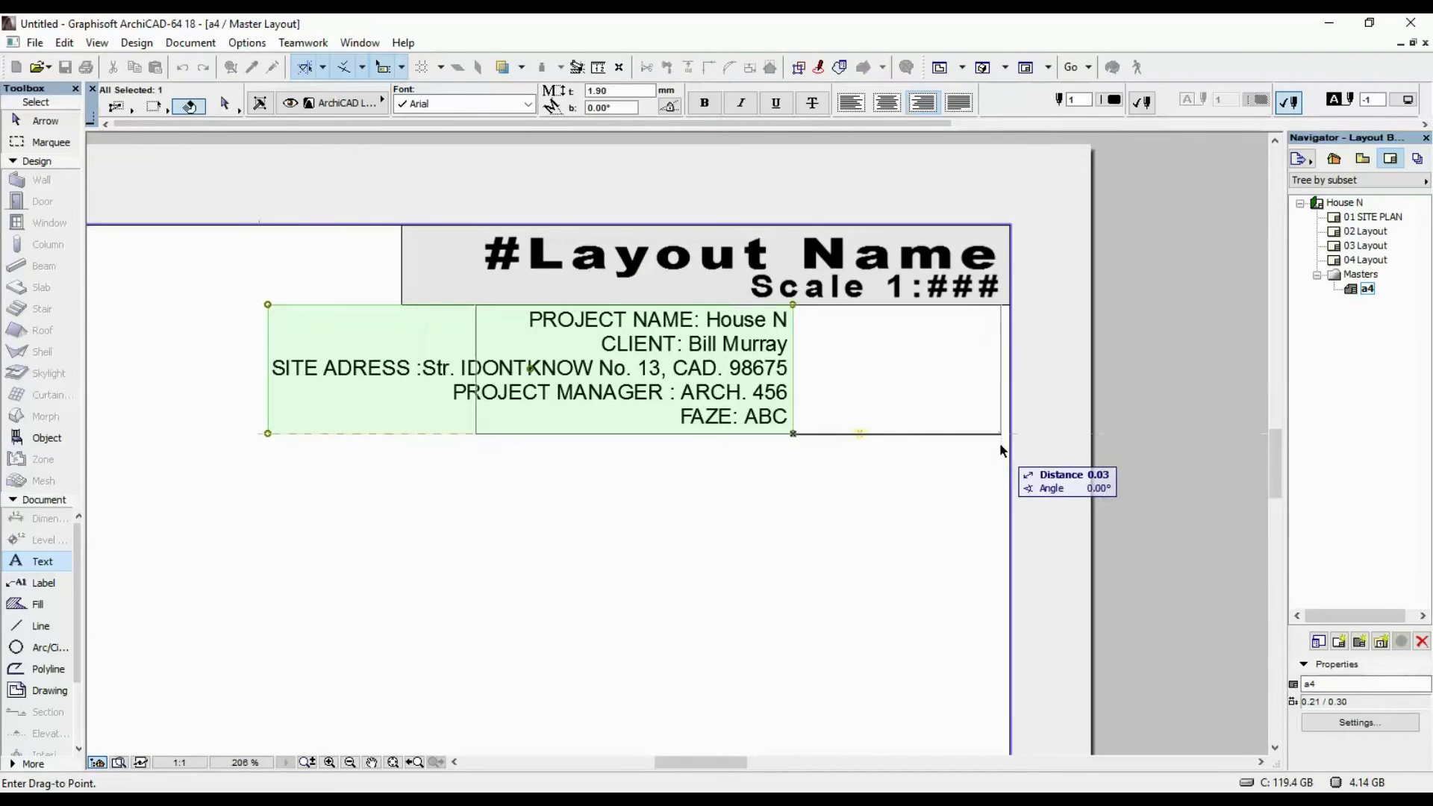
{"action": "left_click", "coordinate": [1004, 434]}
{"action": "key", "text": "Escape"}
Step: Examine the title block on the a4 master layout to check the scale, date, project, client and drawing fields
{"action": "scroll", "coordinate": [869, 447], "scroll_direction": "down", "scroll_amount": 4}
{"action": "middle_click_drag", "start_coordinate": [814, 534], "coordinate": [782, 172]}
{"action": "scroll", "coordinate": [738, 477], "scroll_direction": "up", "scroll_amount": 2}
{"action": "middle_click_drag", "start_coordinate": [762, 530], "coordinate": [688, 336]}
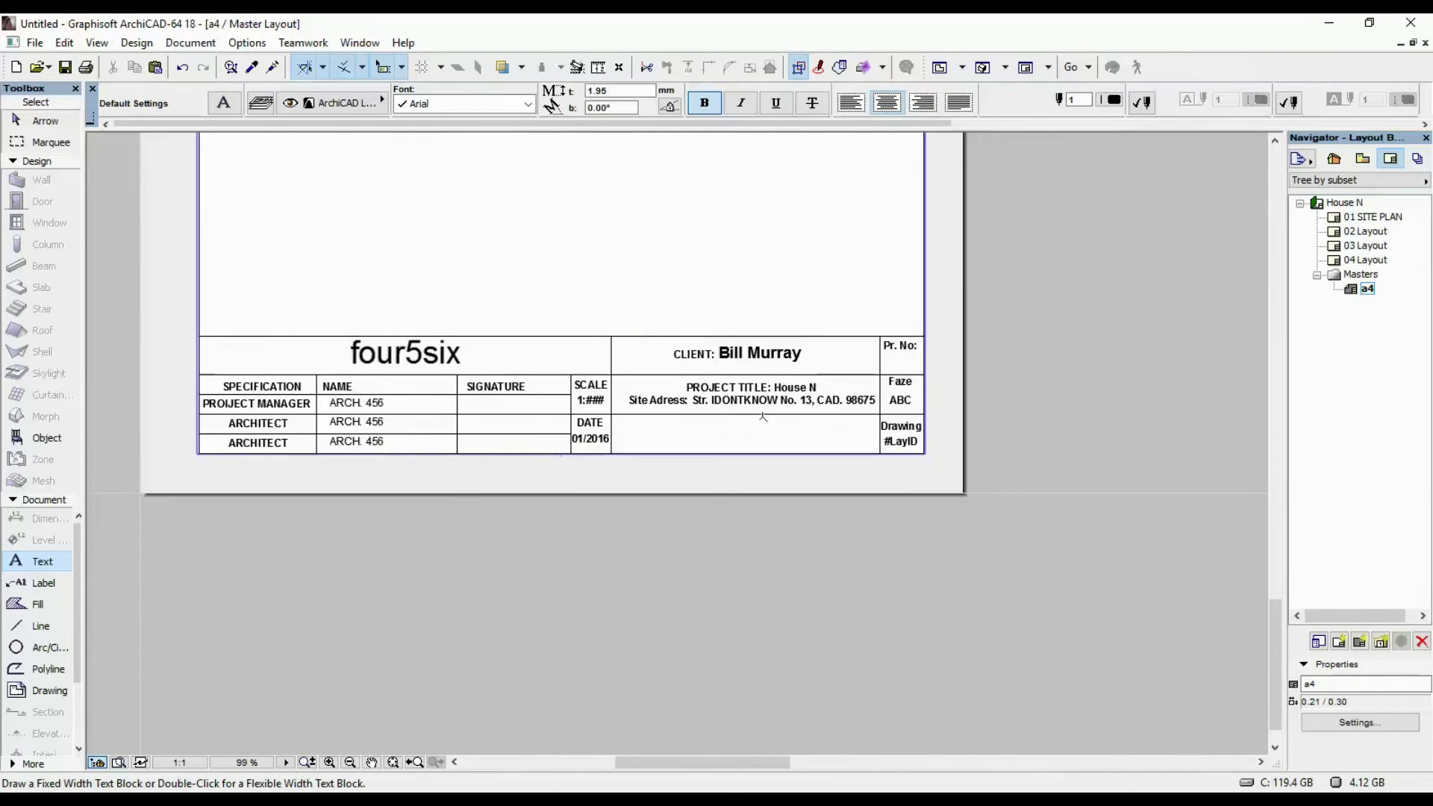
{"action": "scroll", "coordinate": [687, 335], "scroll_direction": "up", "scroll_amount": 1}
{"action": "left_click", "coordinate": [808, 390], "text": "shift"}
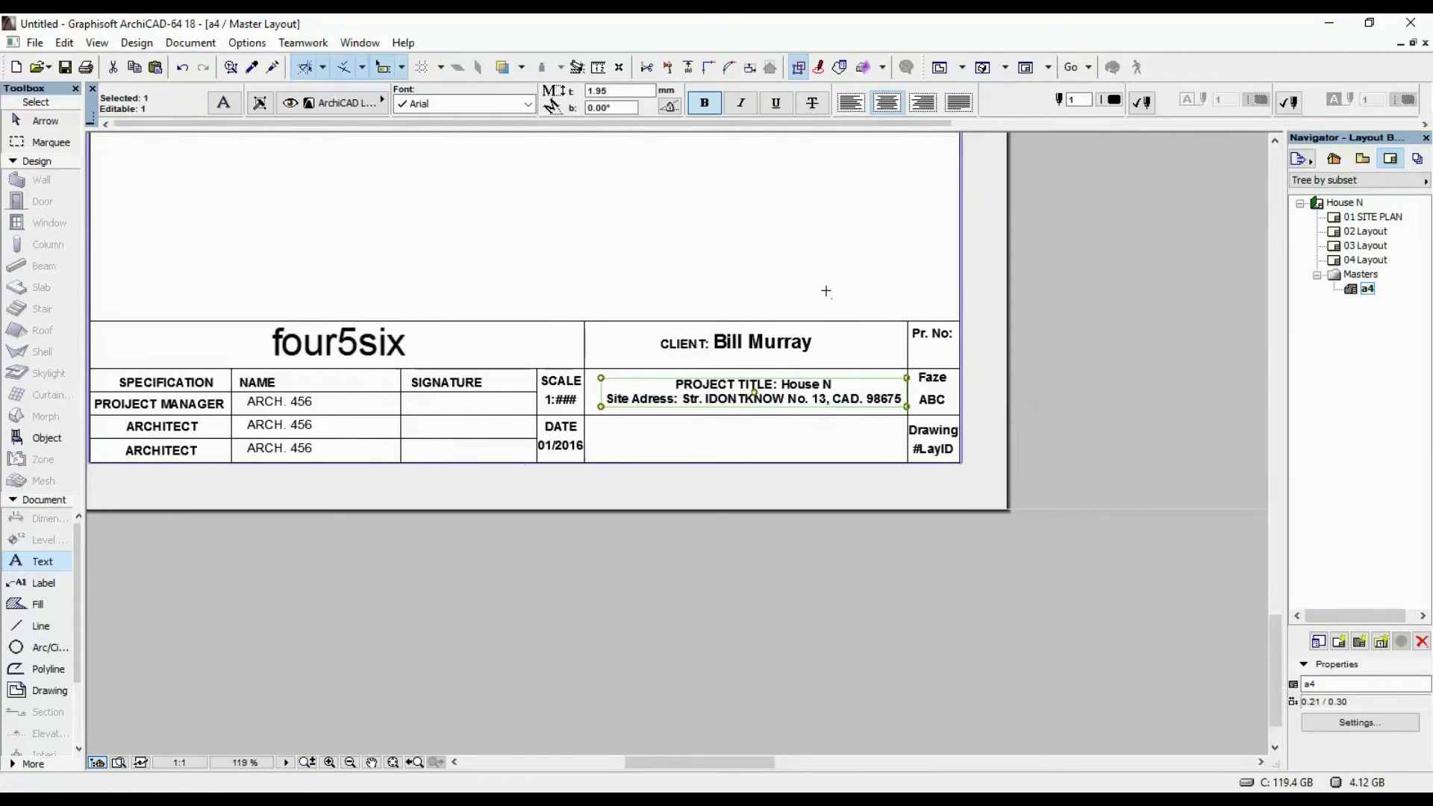
{"action": "key", "text": "Escape"}
{"action": "scroll", "coordinate": [668, 425], "scroll_direction": "down", "scroll_amount": 3}
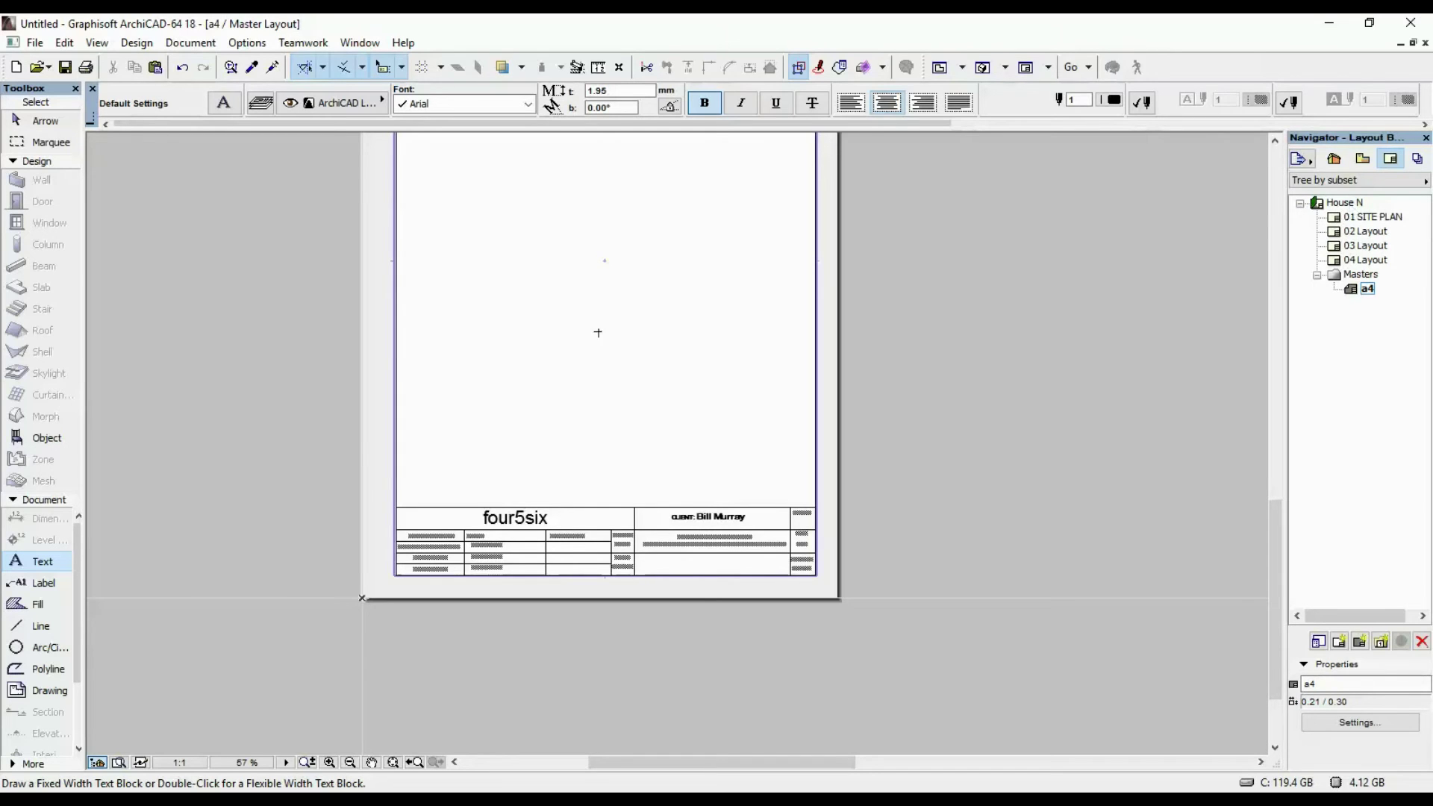
{"action": "scroll", "coordinate": [738, 647], "scroll_direction": "up", "scroll_amount": 3}
{"action": "middle_click_drag", "start_coordinate": [474, 384], "coordinate": [502, 391]}
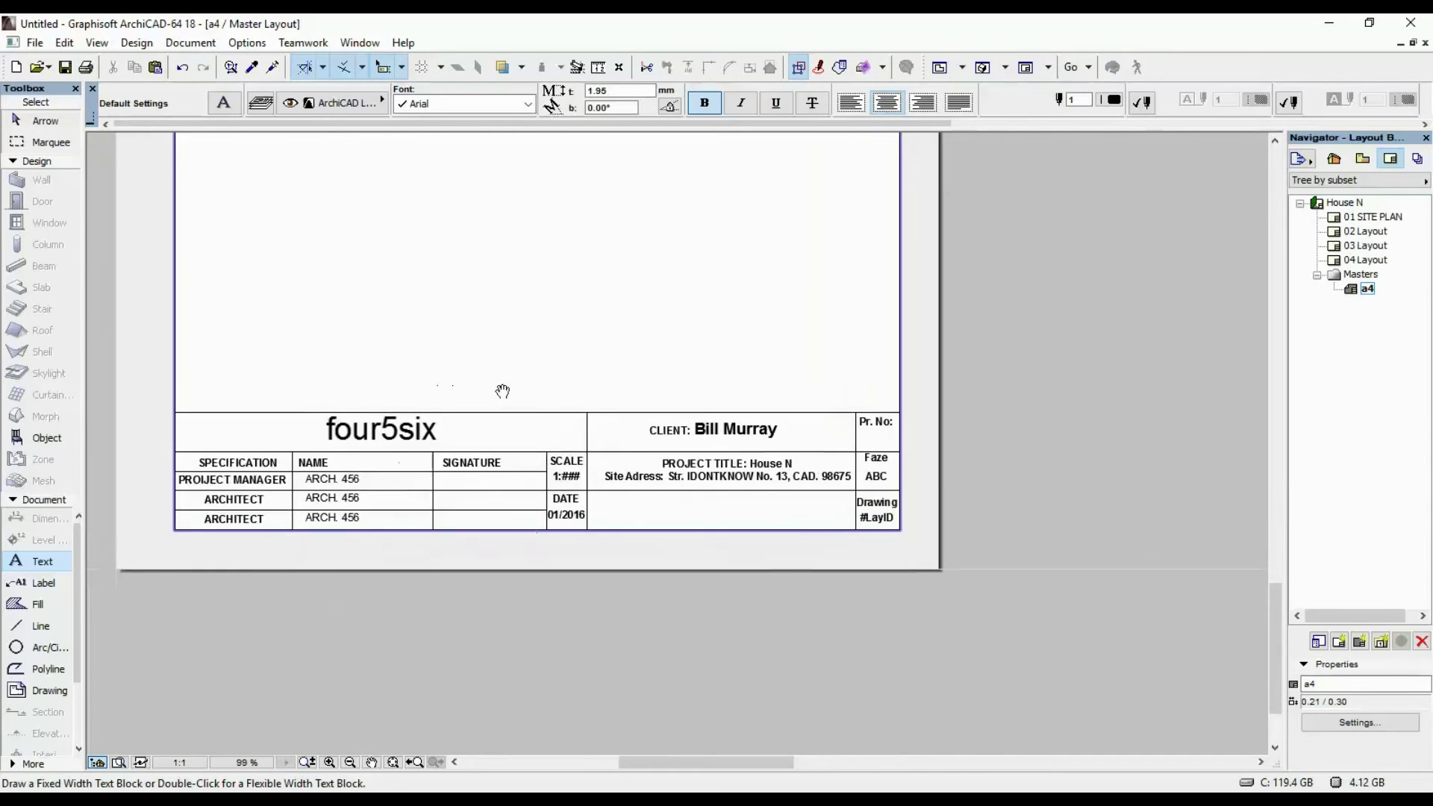
{"action": "scroll", "coordinate": [779, 472], "scroll_direction": "up", "scroll_amount": 3}
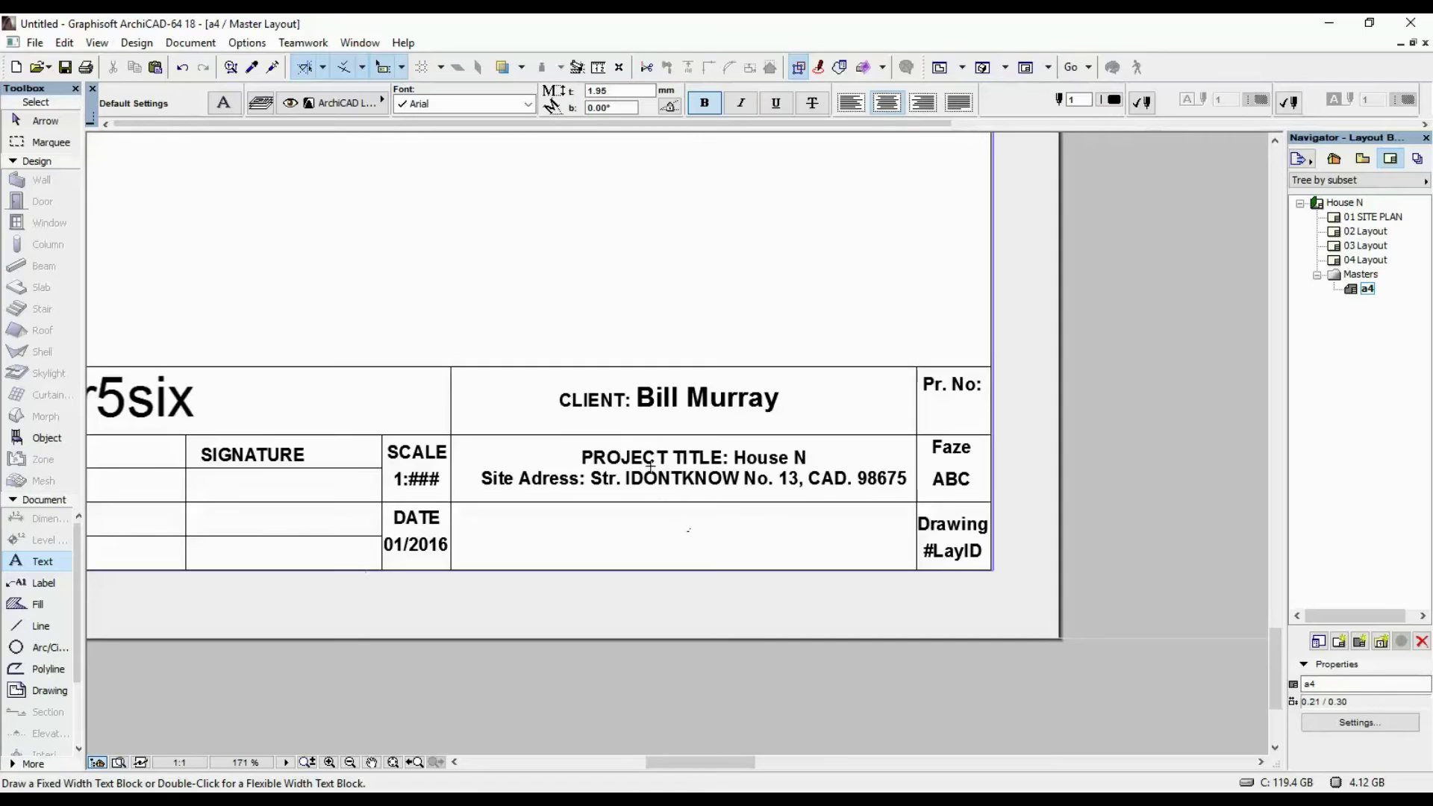
{"action": "scroll", "coordinate": [650, 464], "scroll_direction": "down", "scroll_amount": 5}
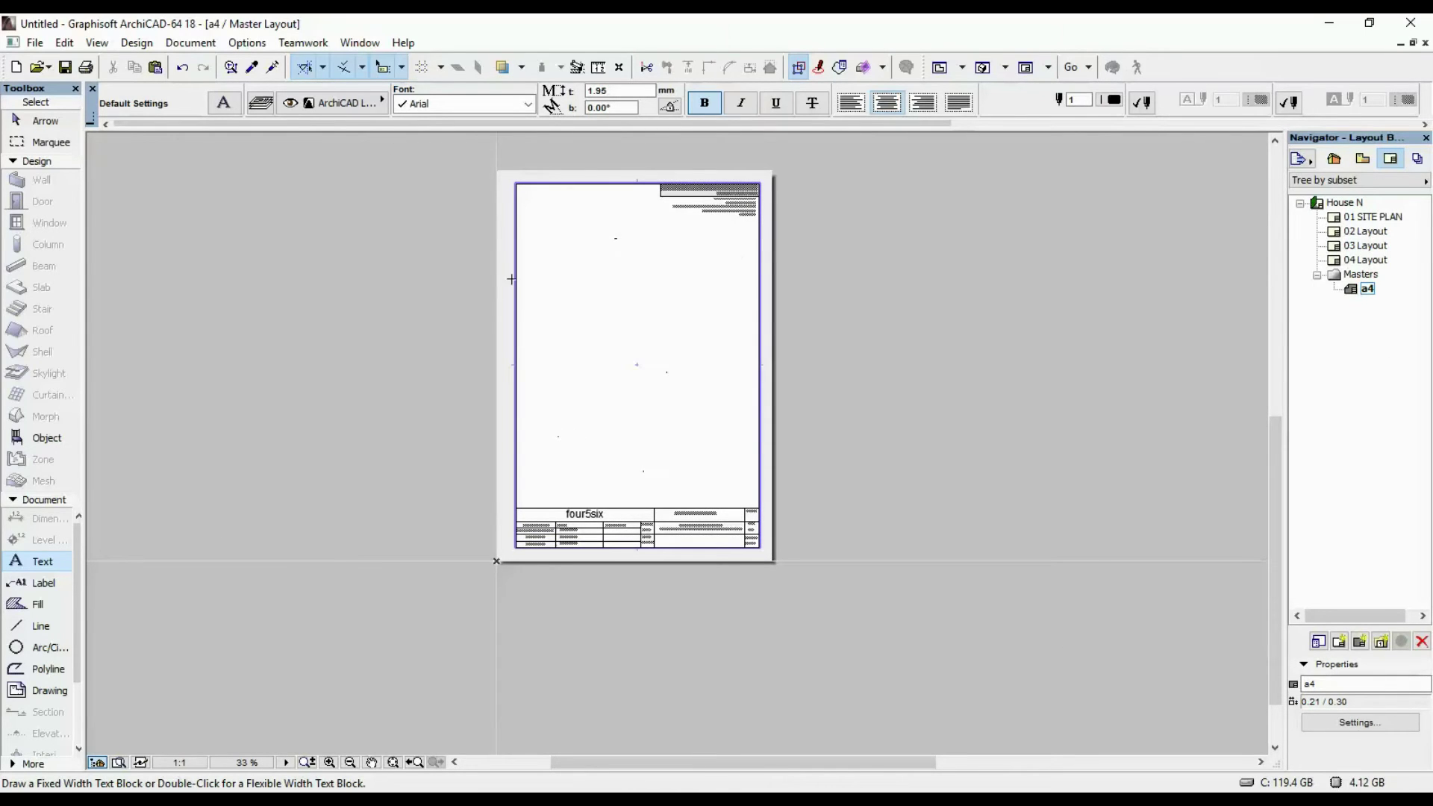
Step: Copy all elements of the a4 master into a new landscape master layout named A3 with size A3 (ISO) - Metric
{"action": "left_click_drag", "start_coordinate": [441, 156], "coordinate": [858, 667], "text": "shift"}
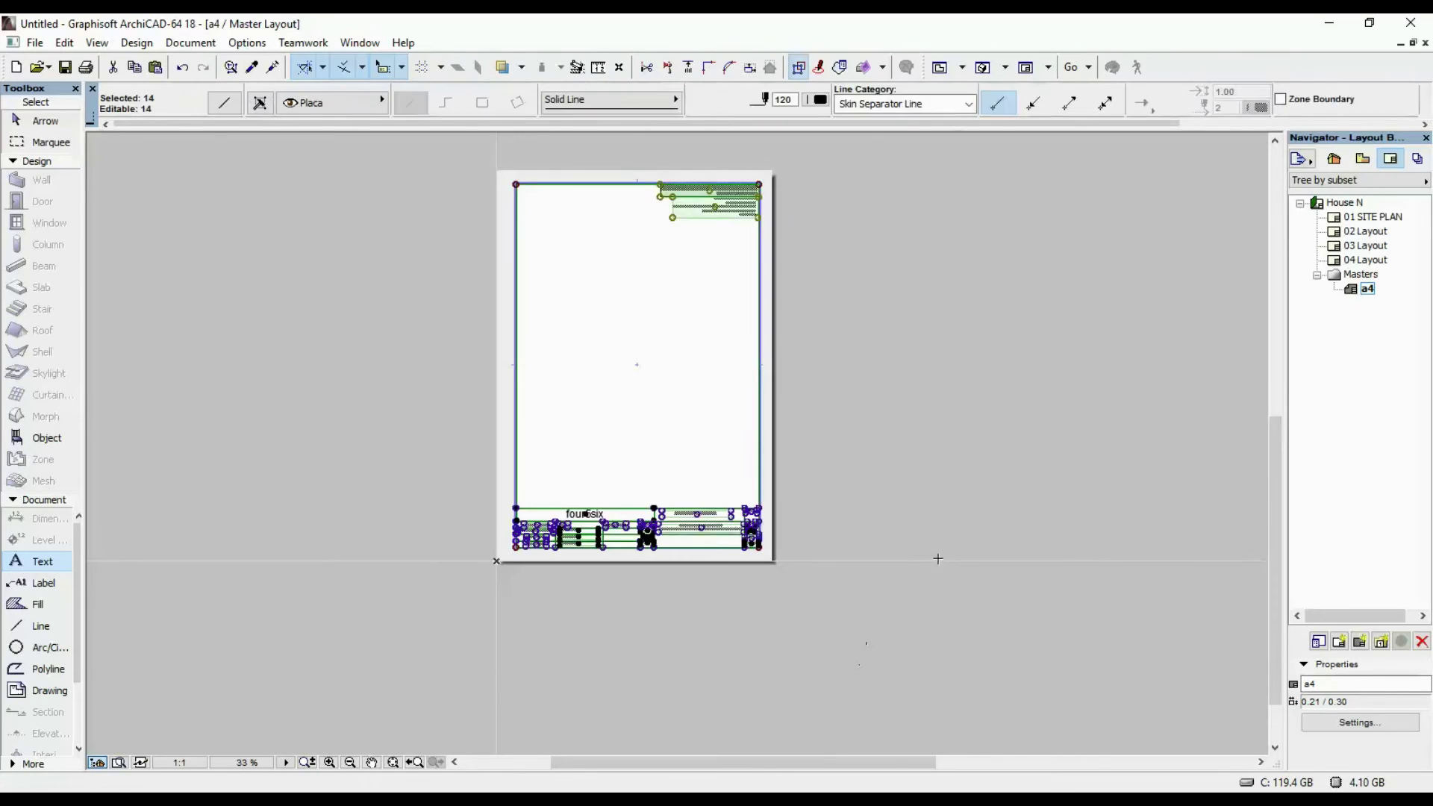
{"action": "key", "text": "Escape"}
{"action": "left_click", "coordinate": [1359, 643]}
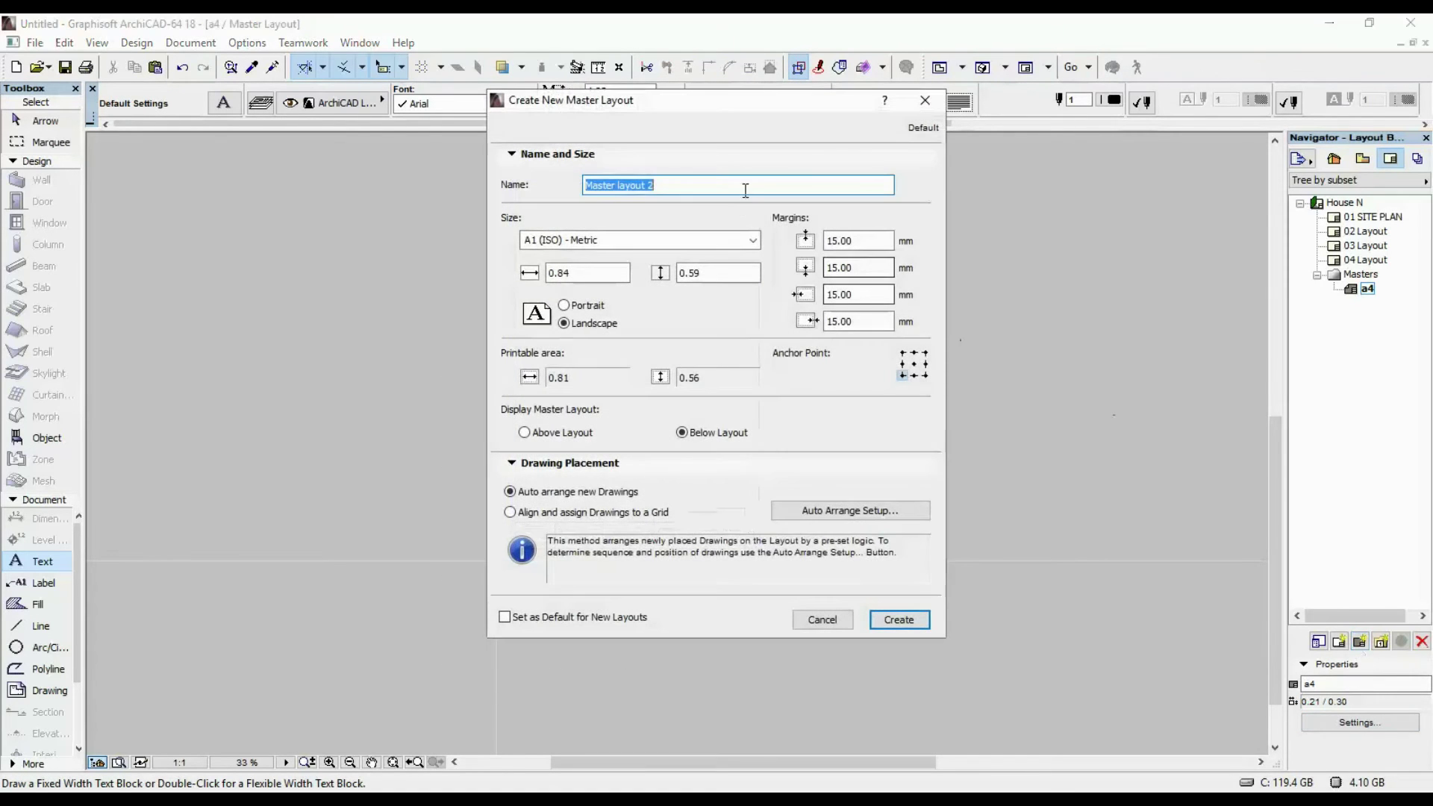
{"action": "type", "text": "A3"}
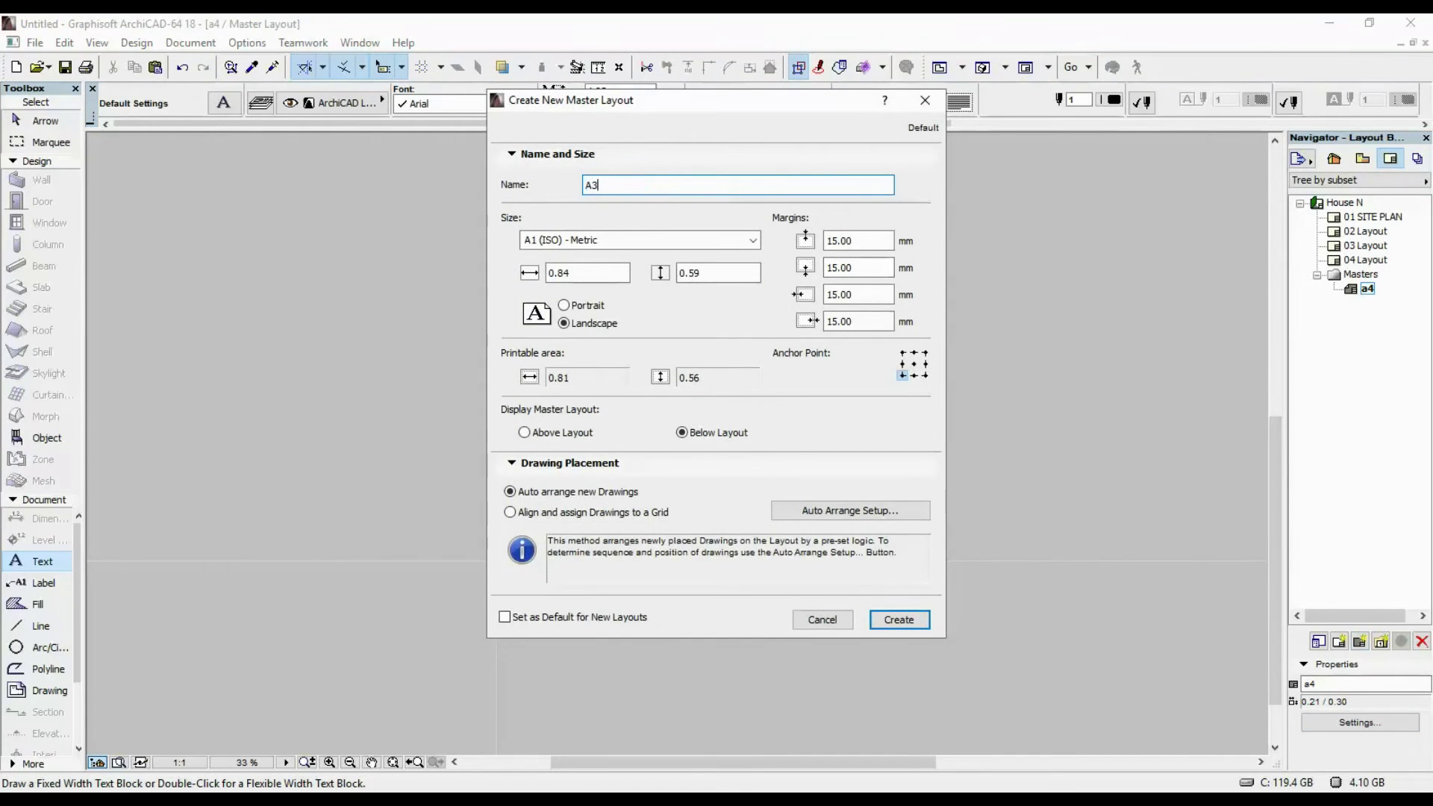
{"action": "left_click", "coordinate": [670, 240]}
{"action": "left_click", "coordinate": [543, 358]}
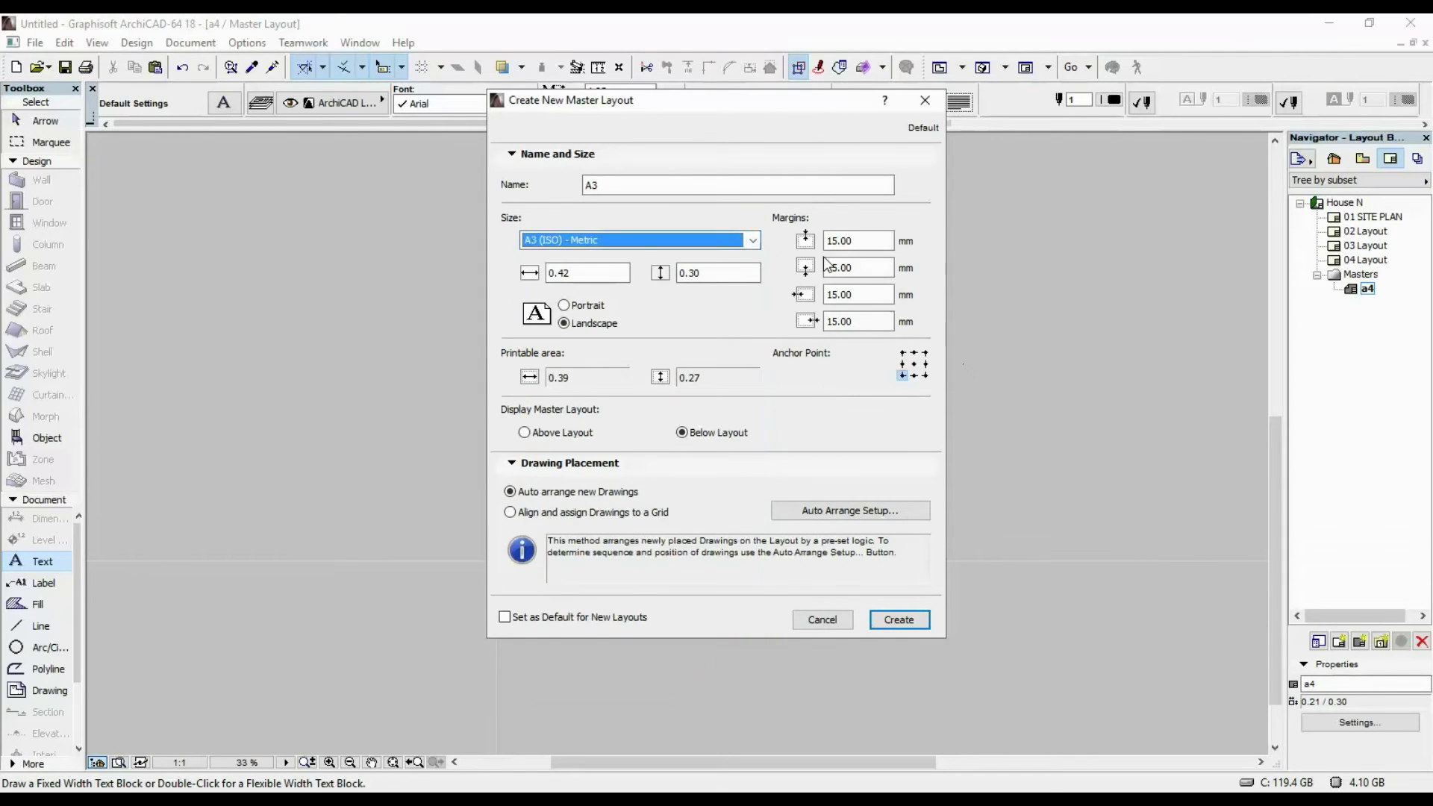
{"action": "left_click", "coordinate": [585, 305]}
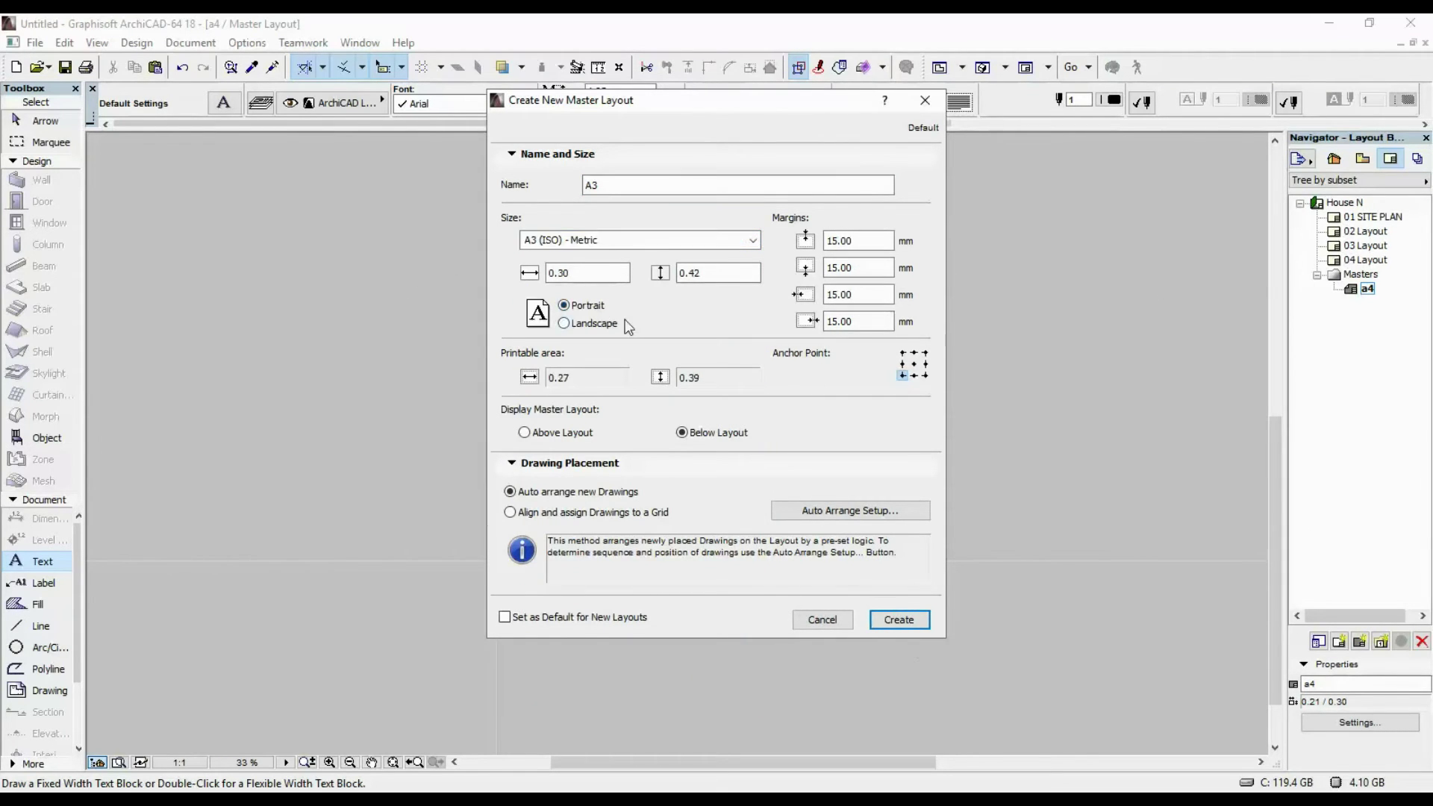
{"action": "left_click", "coordinate": [899, 619]}
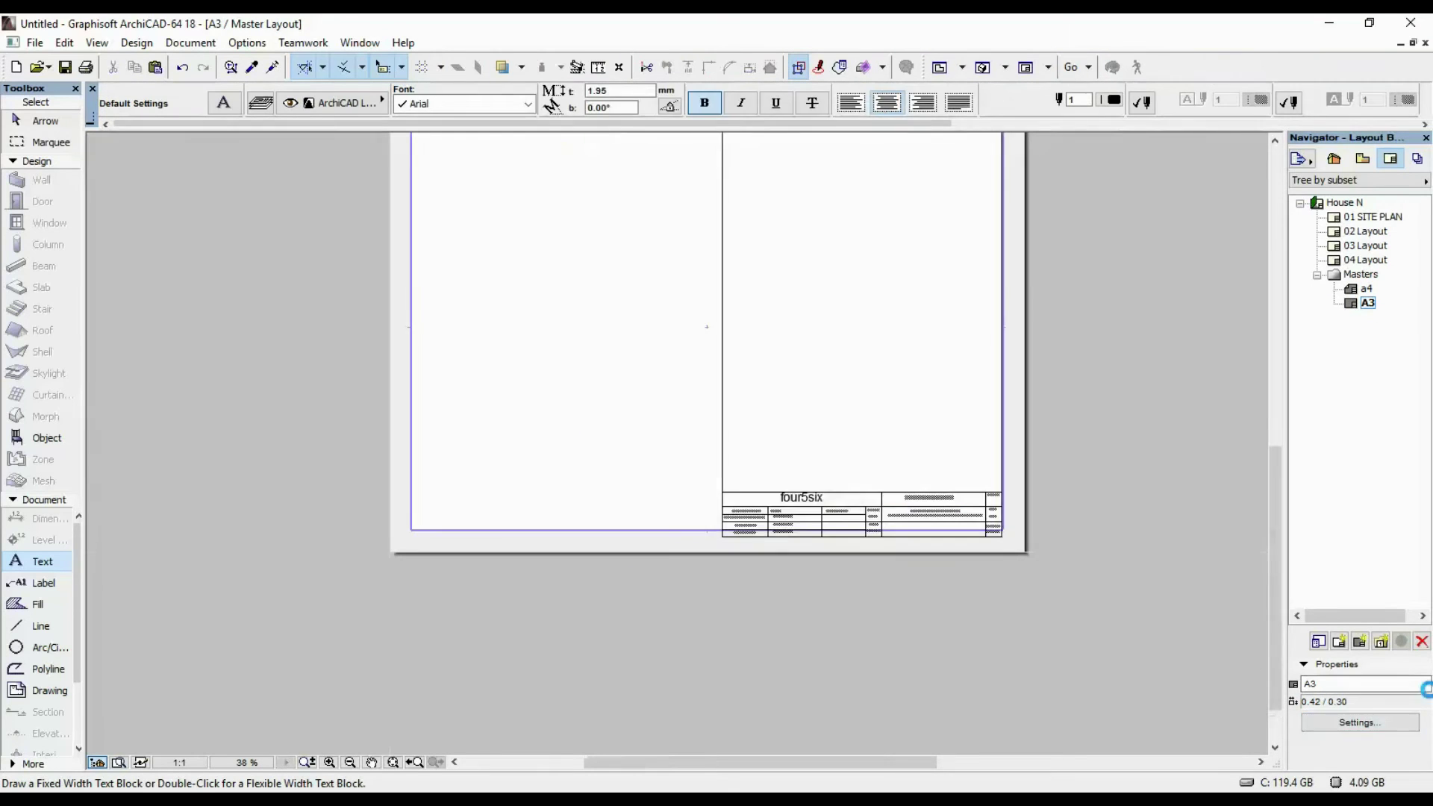
Step: Set the A3 master layout's margins to 10 mm at the top, bottom and right, and 20 mm at the left
{"action": "left_click", "coordinate": [1359, 722]}
{"action": "left_click_drag", "start_coordinate": [858, 243], "coordinate": [634, 234]}
{"action": "type", "text": "10"}
{"action": "key", "text": "Tab"}
{"action": "key", "text": "Tab"}
{"action": "key", "text": "Tab"}
{"action": "key", "text": "shift+Tab"}
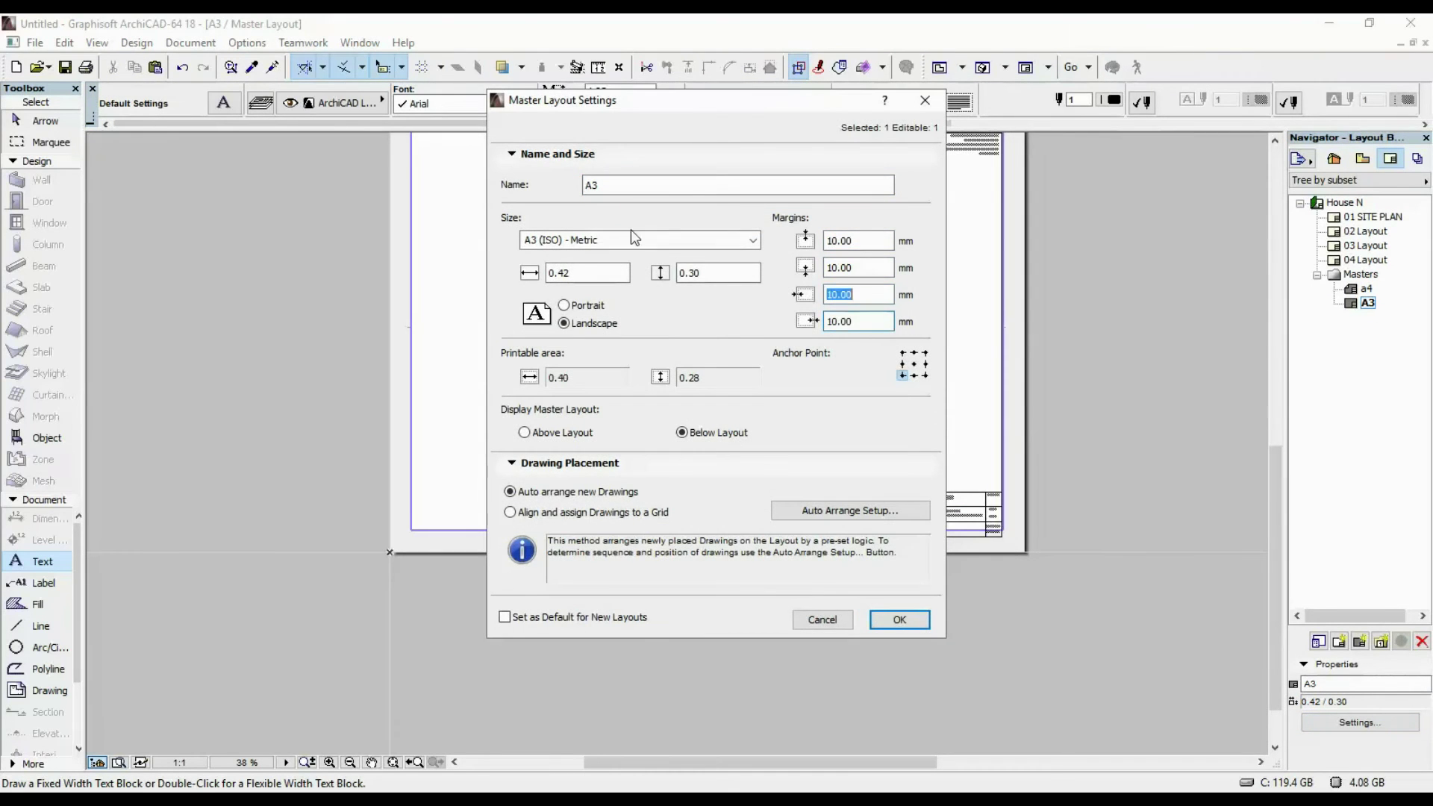
{"action": "type", "text": "20"}
{"action": "key", "text": "Return"}
Step: Align the copied header and title block with the A3 page's right margin and extend the frame to the full margins
{"action": "scroll", "coordinate": [675, 371], "scroll_direction": "down", "scroll_amount": 1}
{"action": "left_click_drag", "start_coordinate": [1008, 580], "coordinate": [670, 141], "text": "shift"}
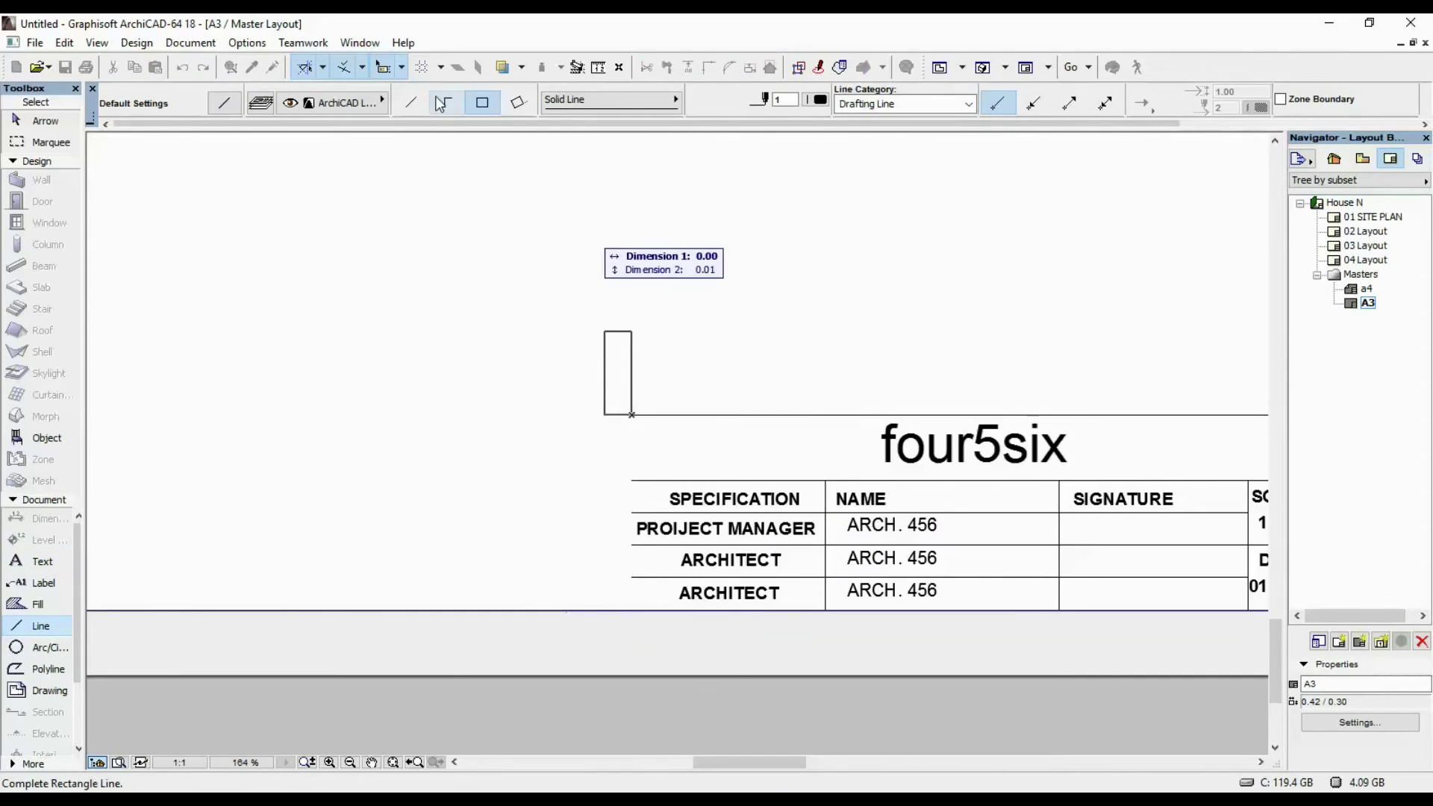
{"action": "scroll", "coordinate": [610, 457], "scroll_direction": "down", "scroll_amount": 5}
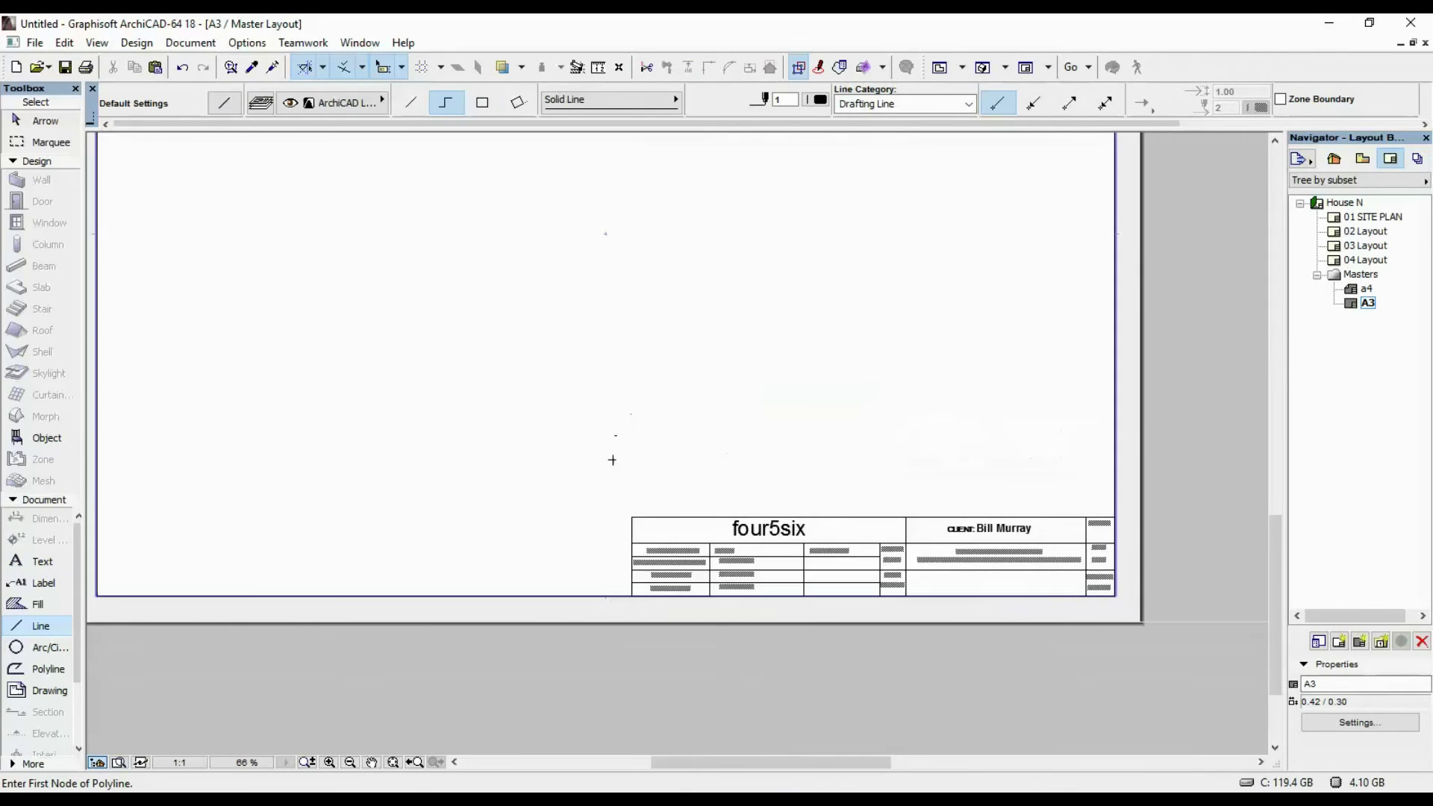
Step: Examine the header, its project information lines and the overall arrangement of the A3 master layout
{"action": "scroll", "coordinate": [939, 279], "scroll_direction": "up", "scroll_amount": 7}
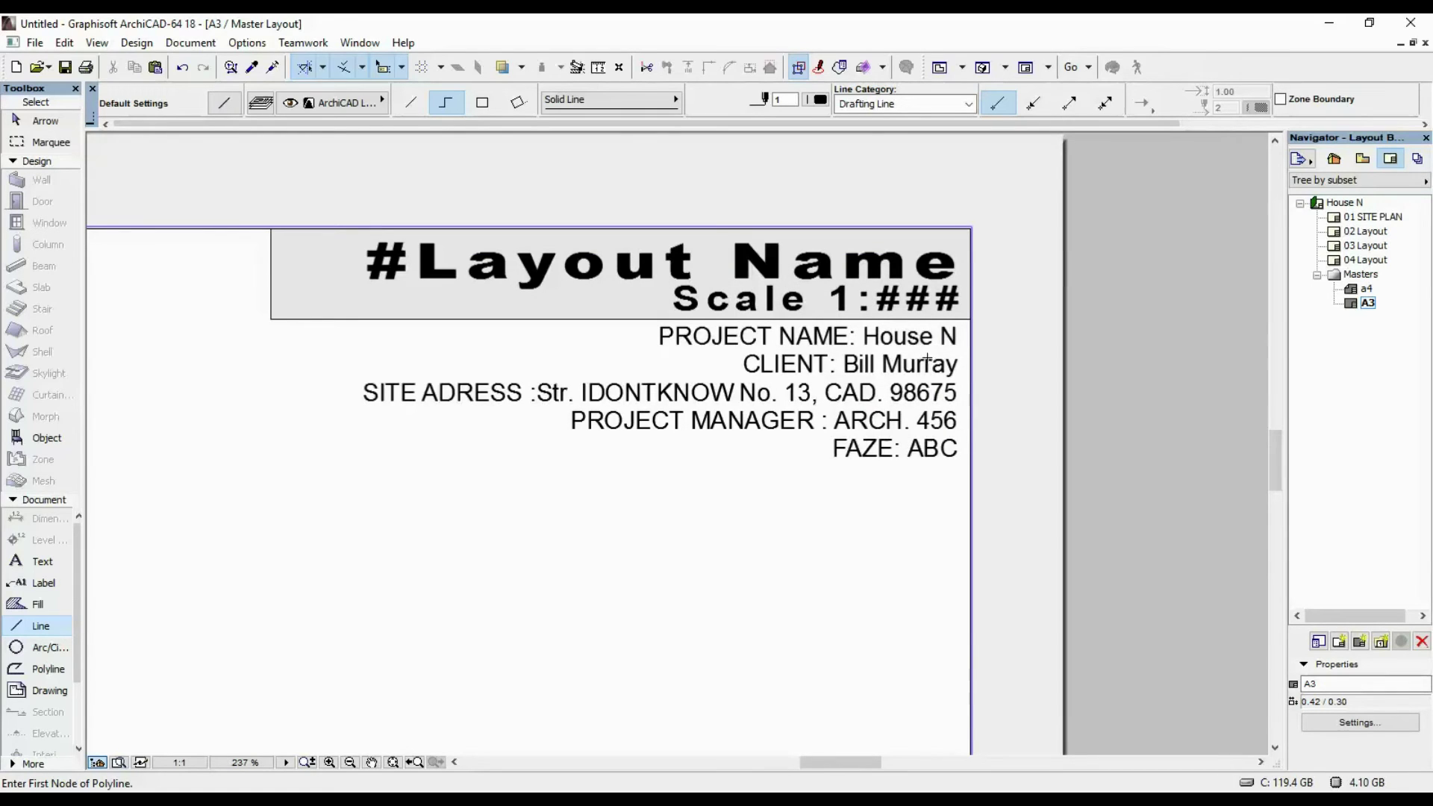
{"action": "scroll", "coordinate": [938, 399], "scroll_direction": "down", "scroll_amount": 5}
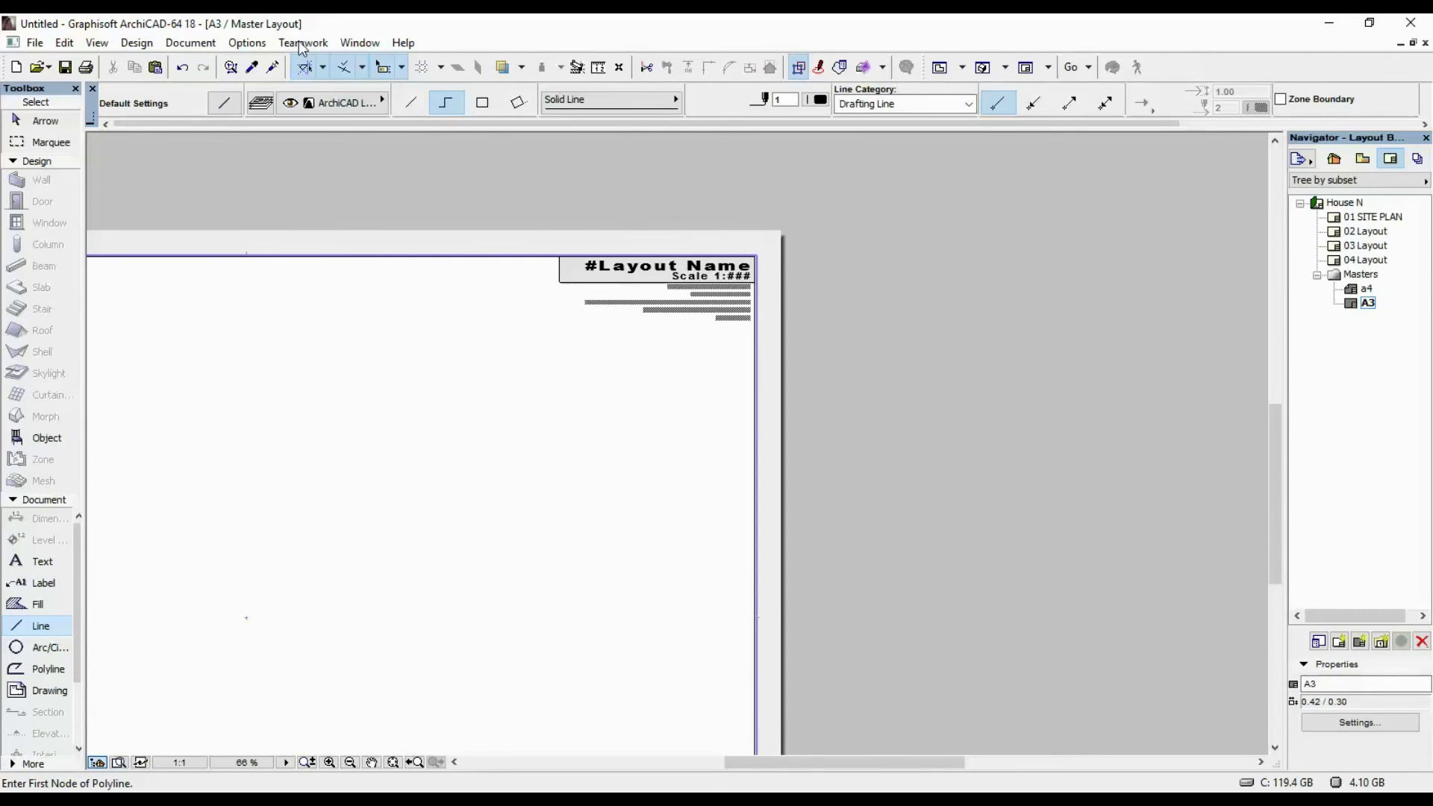
{"action": "scroll", "coordinate": [684, 278], "scroll_direction": "up", "scroll_amount": 5}
{"action": "scroll", "coordinate": [804, 338], "scroll_direction": "down", "scroll_amount": 5}
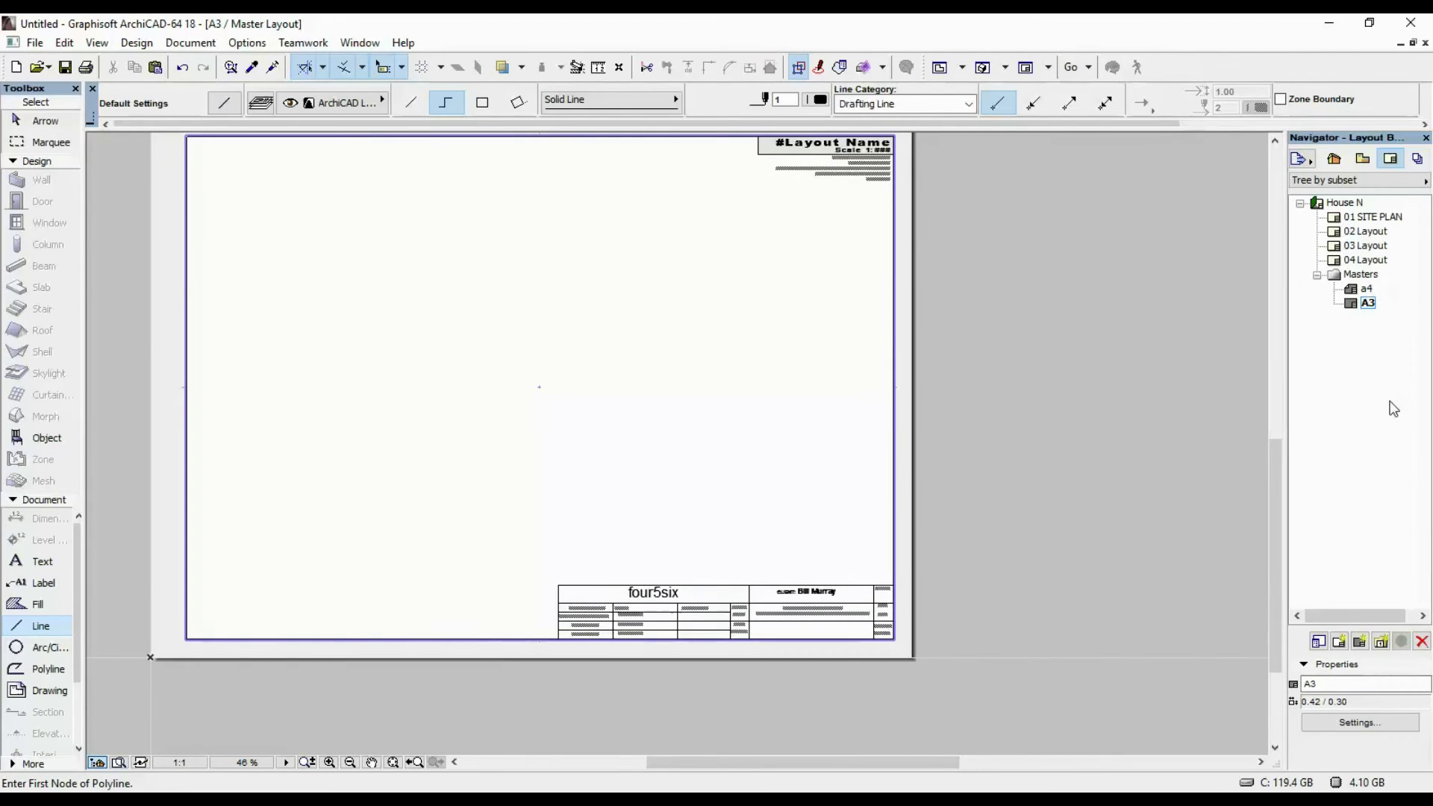
{"action": "middle_click_drag", "start_coordinate": [741, 202], "coordinate": [711, 215]}
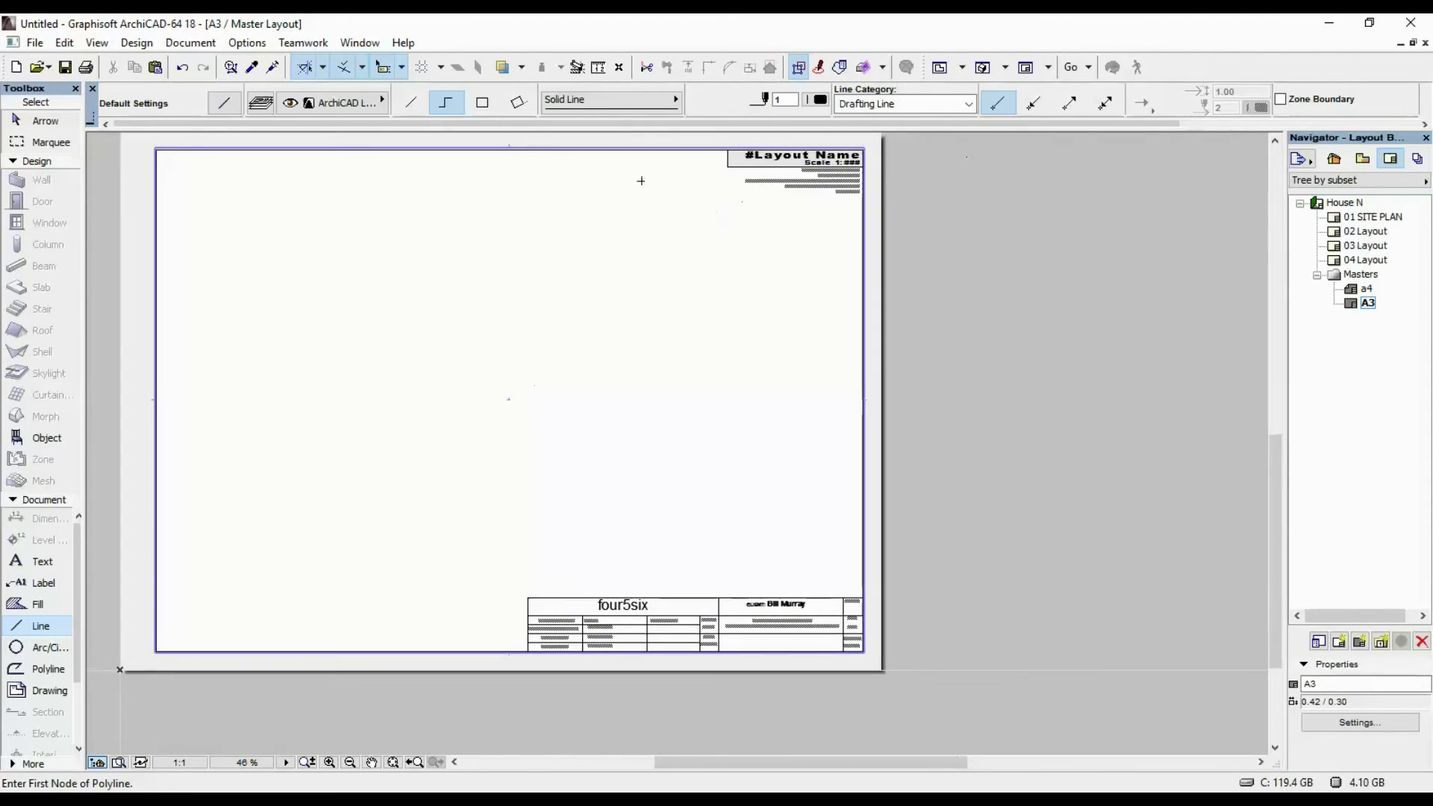
Step: Check the House N layout book's commands for Project Info and examine the title block fields on the A3 master
{"action": "right_click", "coordinate": [1352, 204]}
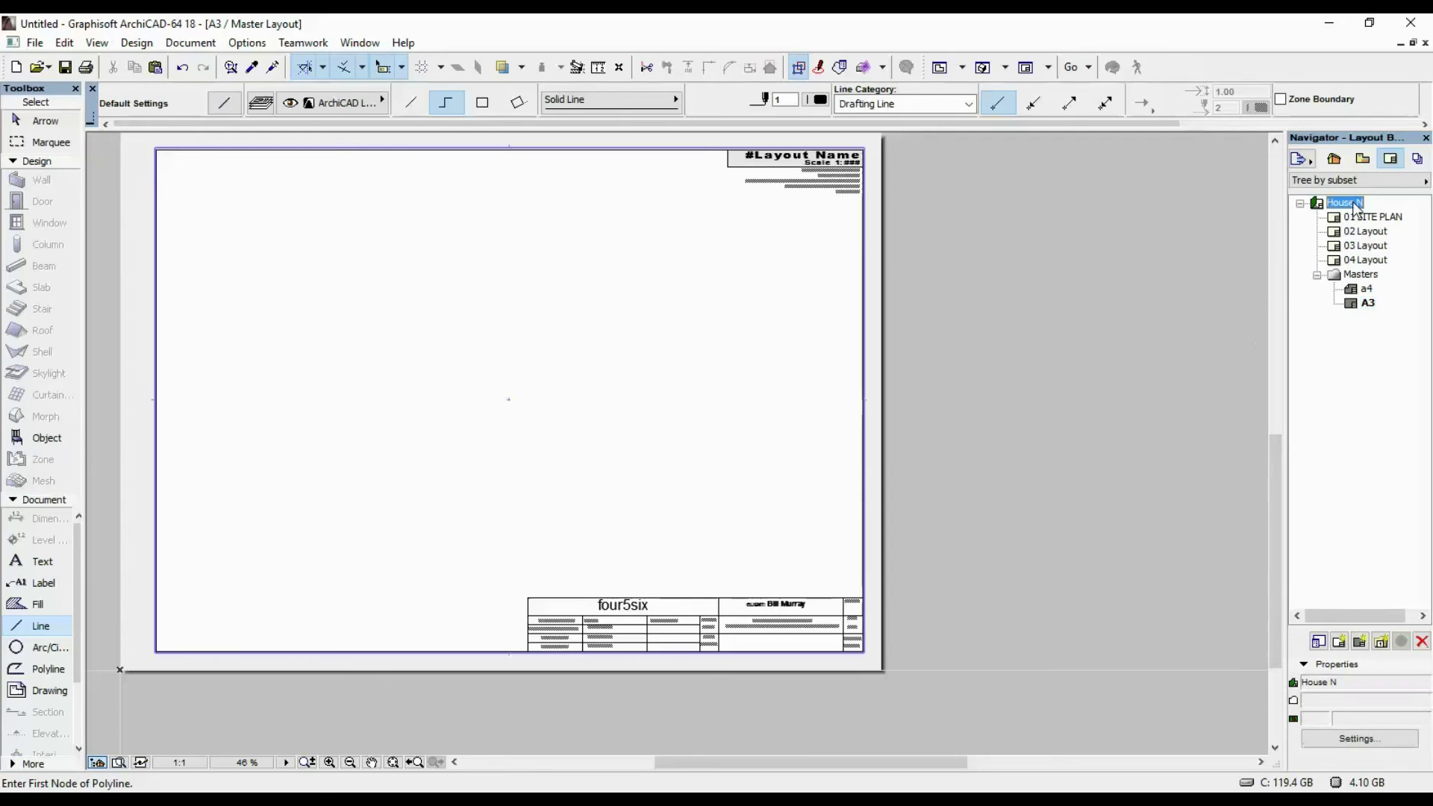
{"action": "left_click", "coordinate": [1046, 289]}
{"action": "scroll", "coordinate": [642, 620], "scroll_direction": "up", "scroll_amount": 5}
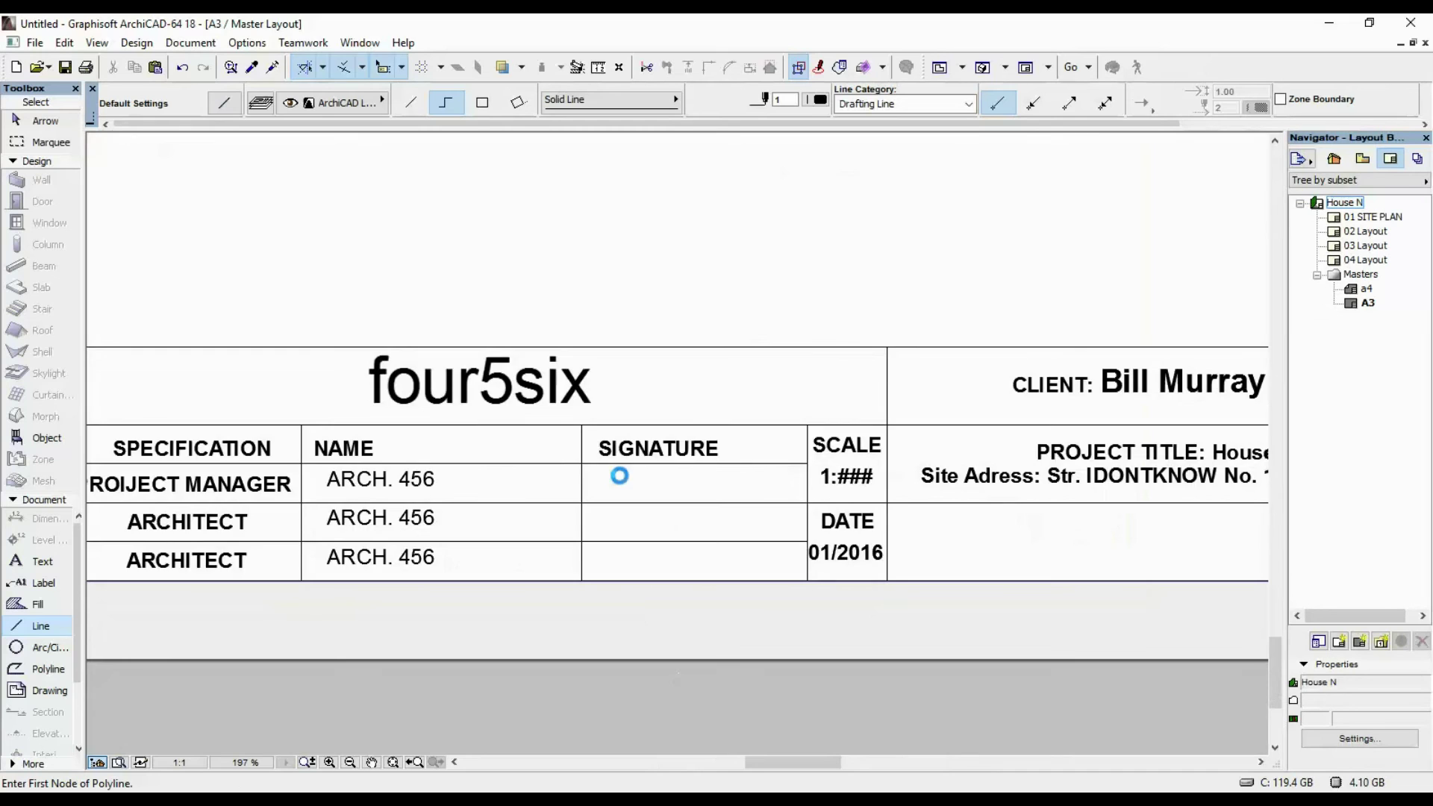
{"action": "scroll", "coordinate": [618, 476], "scroll_direction": "down", "scroll_amount": 2}
{"action": "scroll", "coordinate": [532, 517], "scroll_direction": "down", "scroll_amount": 2}
{"action": "scroll", "coordinate": [533, 516], "scroll_direction": "up", "scroll_amount": 5}
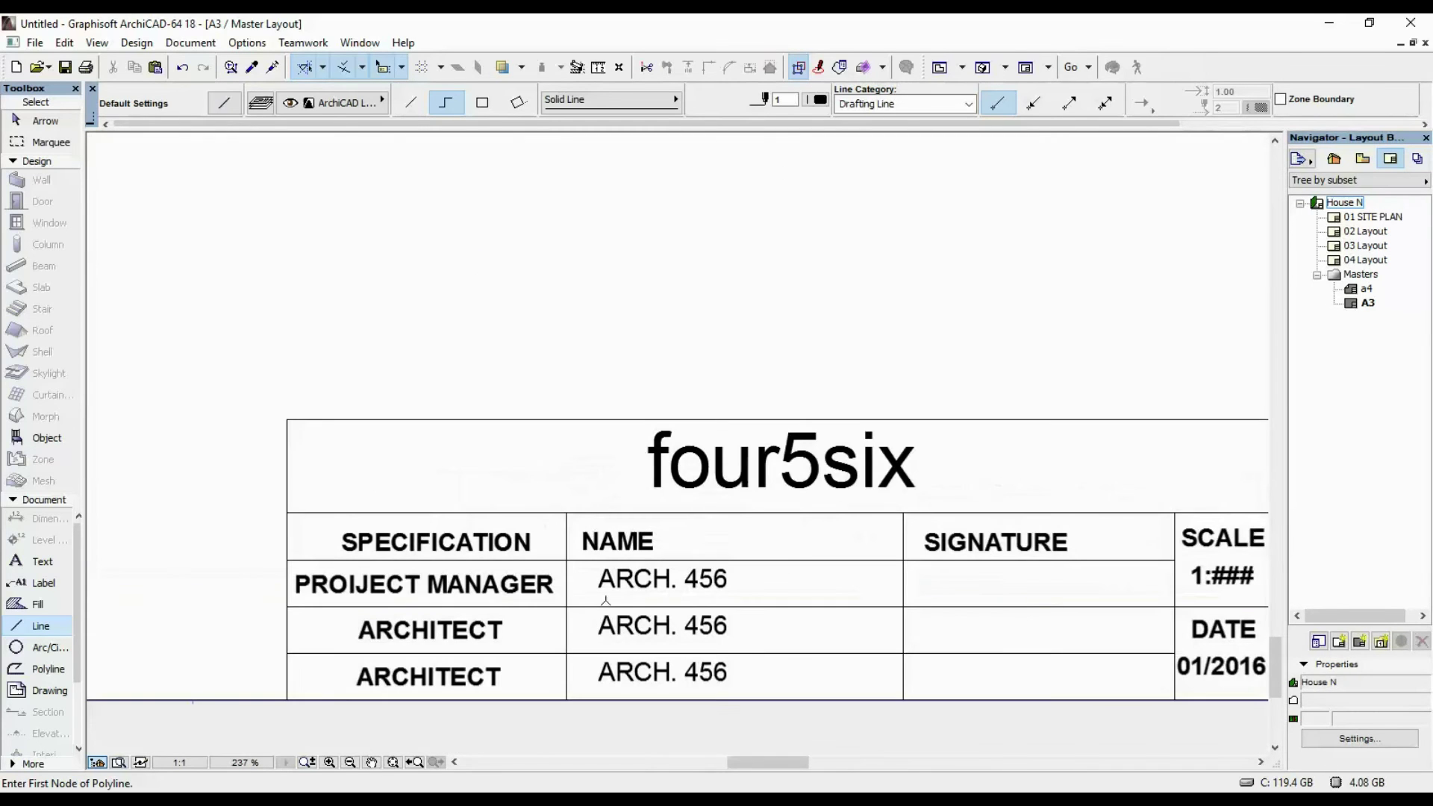
{"action": "middle_click_drag", "start_coordinate": [533, 517], "coordinate": [553, 390]}
{"action": "scroll", "coordinate": [867, 456], "scroll_direction": "down", "scroll_amount": 3}
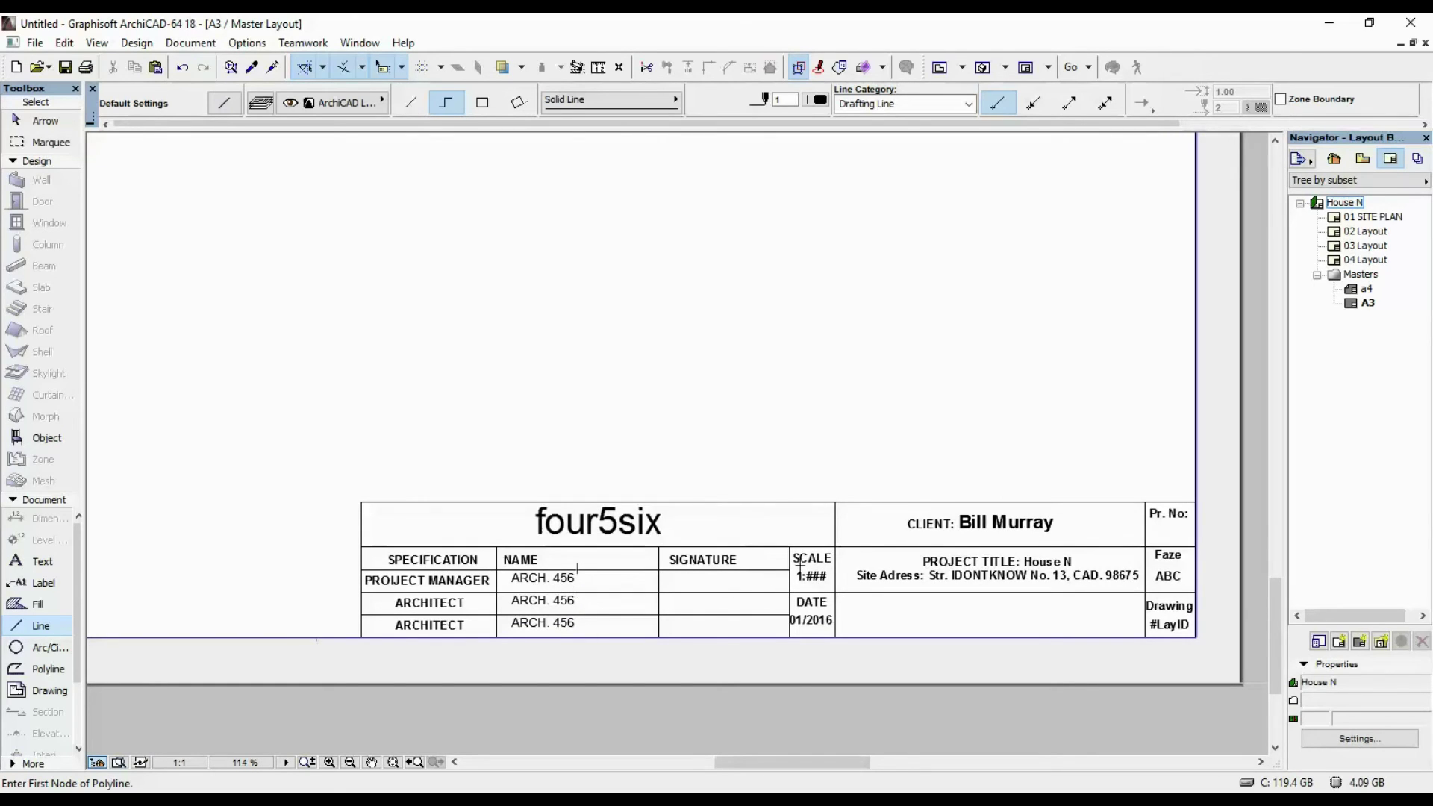
{"action": "left_click", "coordinate": [1342, 204]}
{"action": "right_click", "coordinate": [1343, 204]}
{"action": "left_click", "coordinate": [964, 249]}
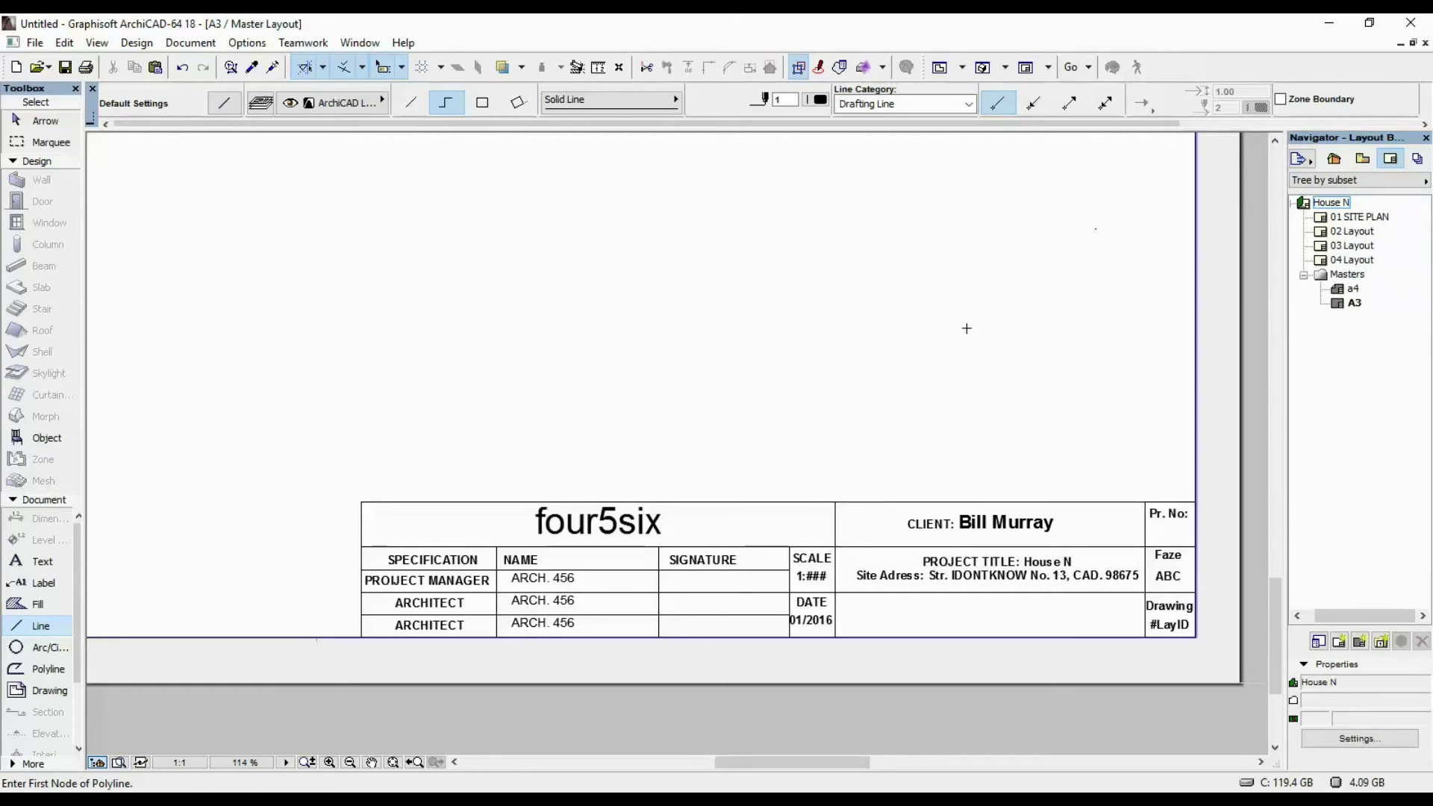
Step: Open the SITE PLAN layout, set its layout ID to 01.A and check the title block's Drawing field
{"action": "scroll", "coordinate": [992, 306], "scroll_direction": "down", "scroll_amount": 4}
{"action": "scroll", "coordinate": [1044, 257], "scroll_direction": "up", "scroll_amount": 2}
{"action": "scroll", "coordinate": [1050, 254], "scroll_direction": "up", "scroll_amount": 2}
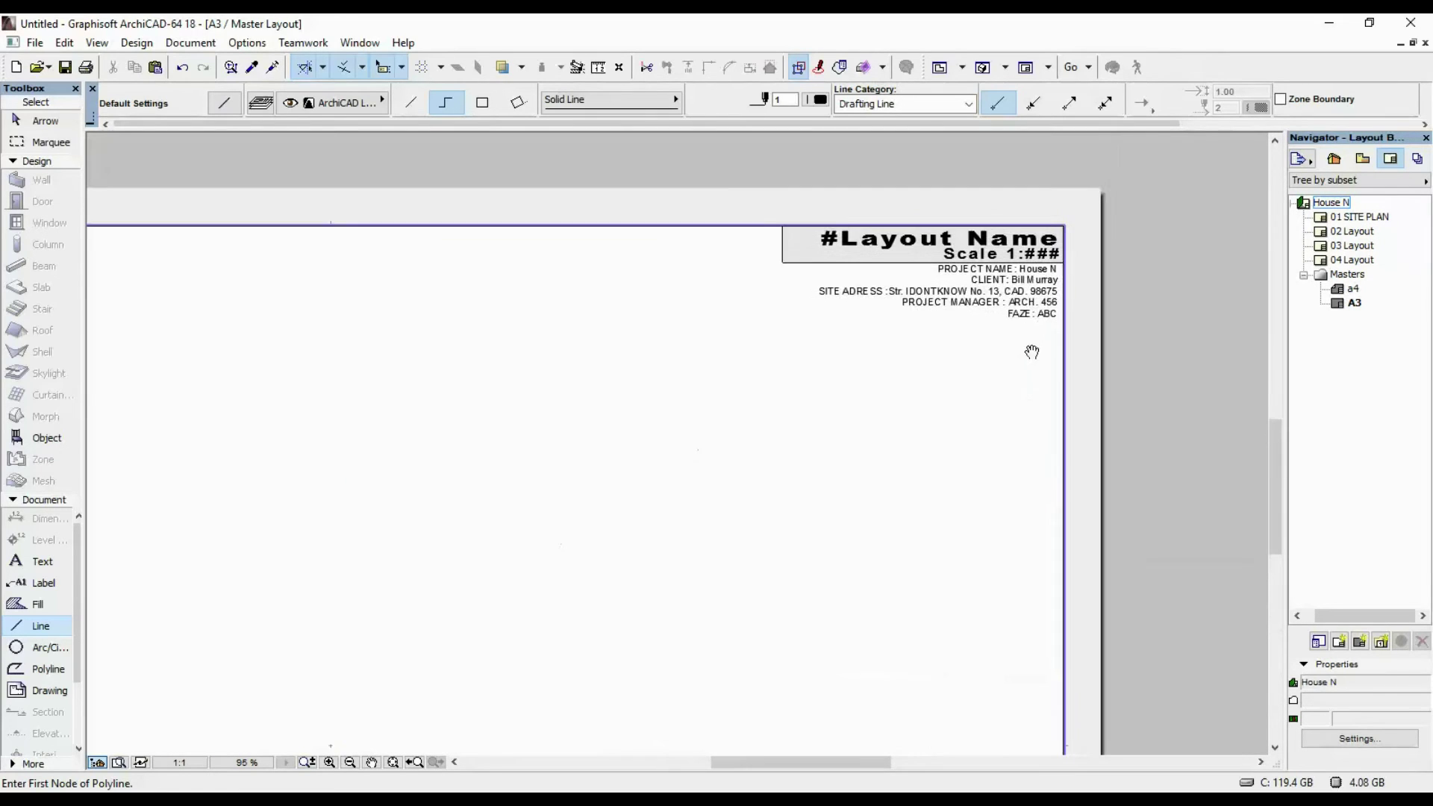
{"action": "double_click", "coordinate": [1377, 222]}
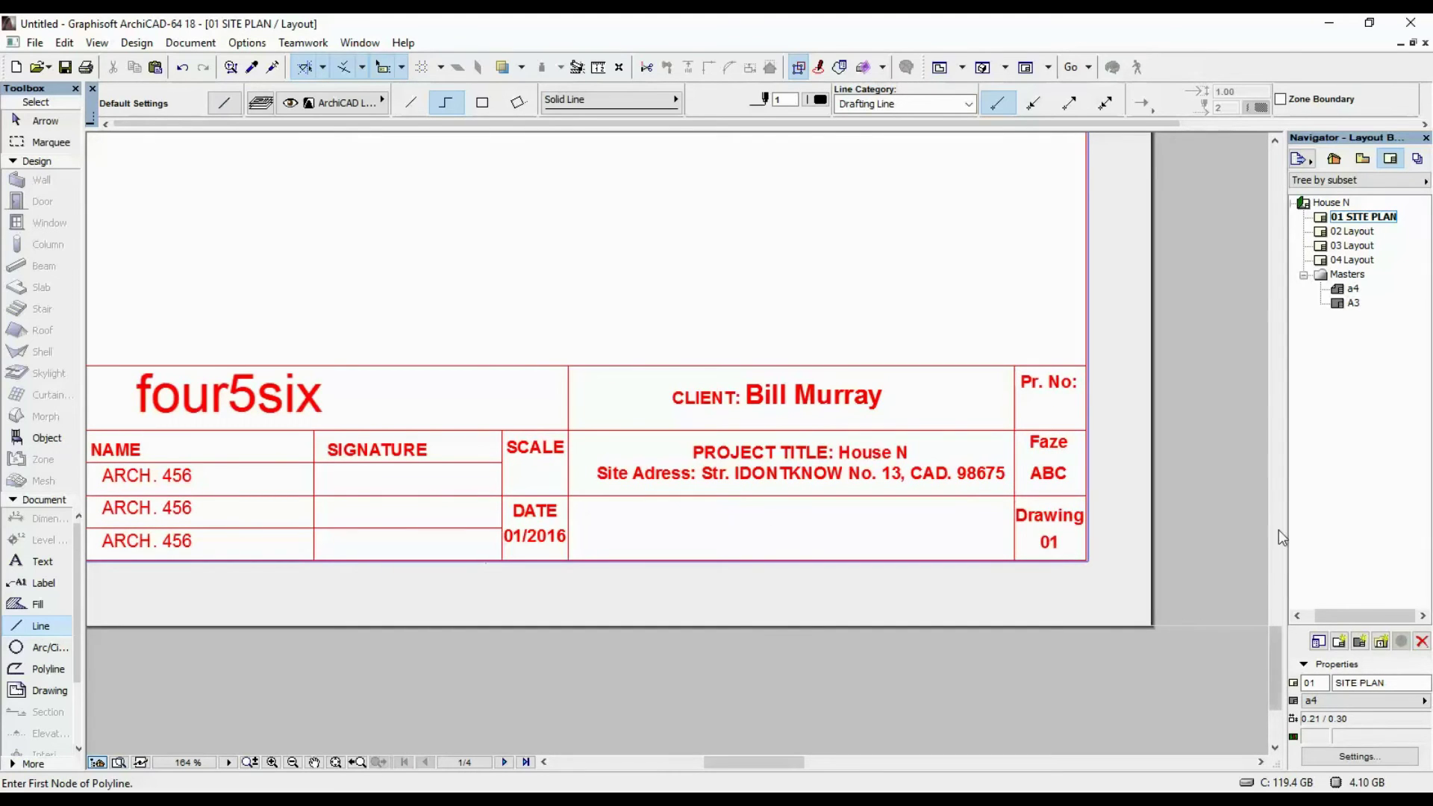
{"action": "left_click", "coordinate": [1323, 682]}
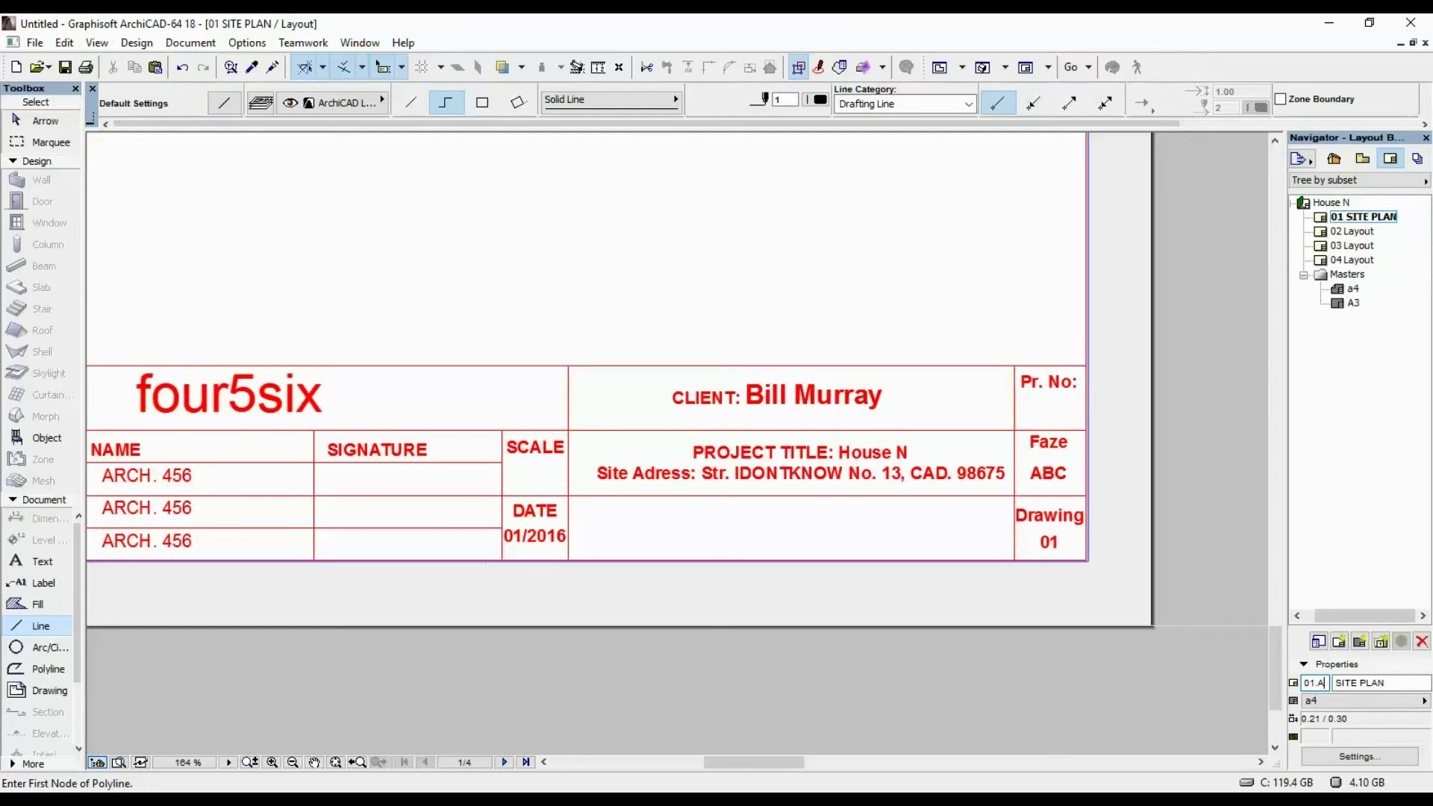
{"action": "key", "text": "Return"}
{"action": "left_click", "coordinate": [1149, 489]}
{"action": "scroll", "coordinate": [1154, 489], "scroll_direction": "down", "scroll_amount": 2}
{"action": "middle_click_drag", "start_coordinate": [1153, 489], "coordinate": [1128, 473]}
{"action": "key", "text": "Escape"}
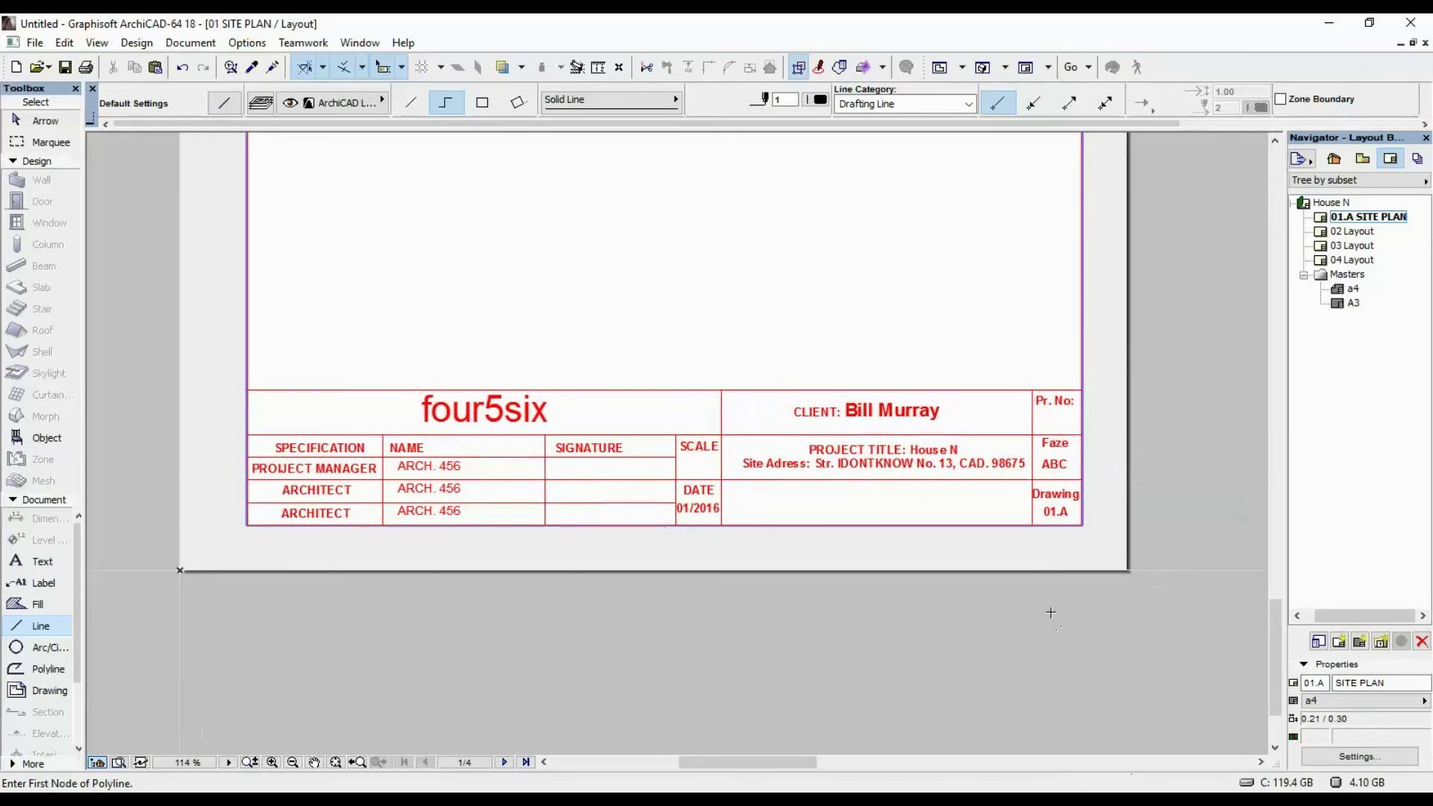
{"action": "scroll", "coordinate": [1066, 530], "scroll_direction": "up", "scroll_amount": 3}
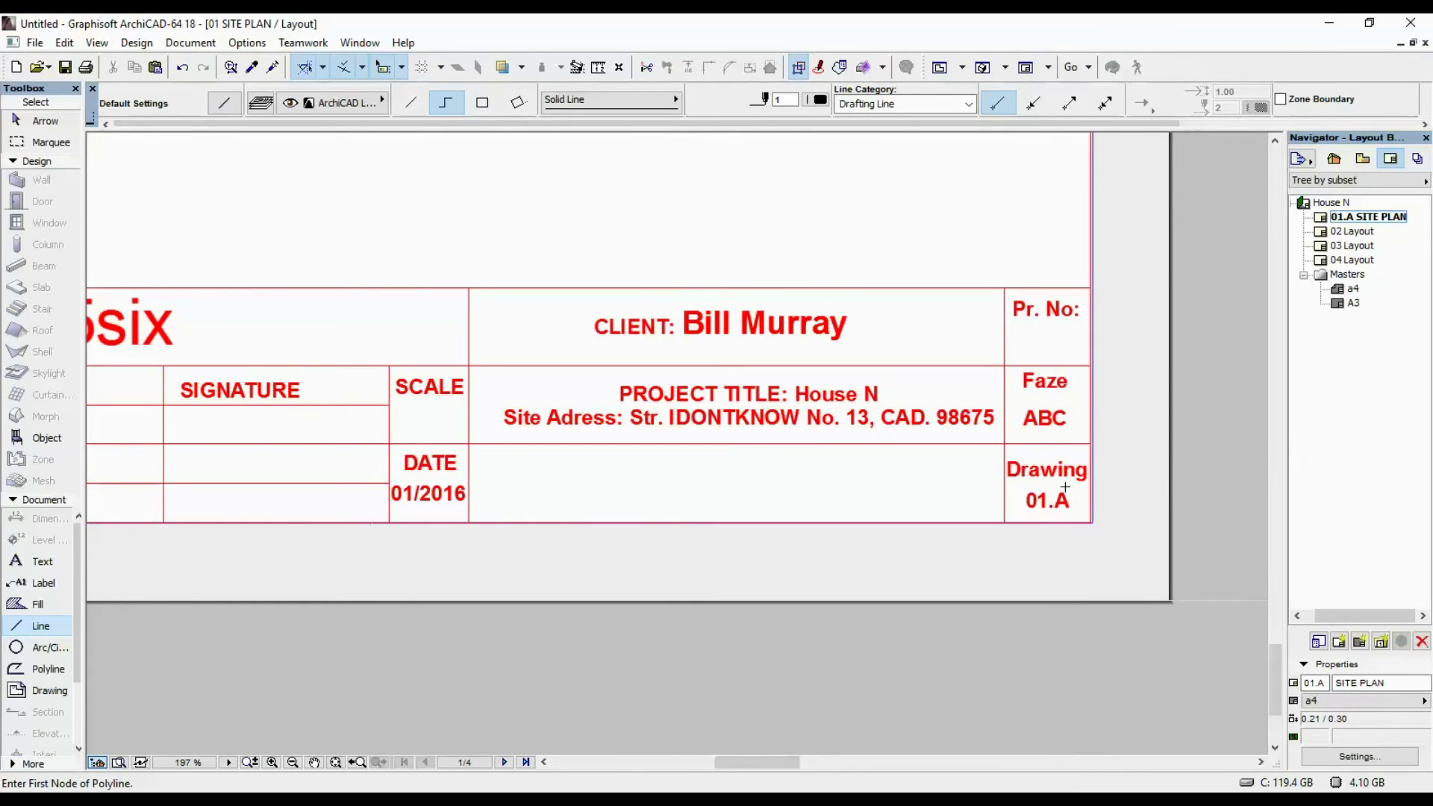
{"action": "scroll", "coordinate": [1065, 486], "scroll_direction": "down", "scroll_amount": 5}
Step: Set the second layout's ID to 02.A and rename it FIRST FLOOR PLAN
{"action": "left_click", "coordinate": [1350, 232]}
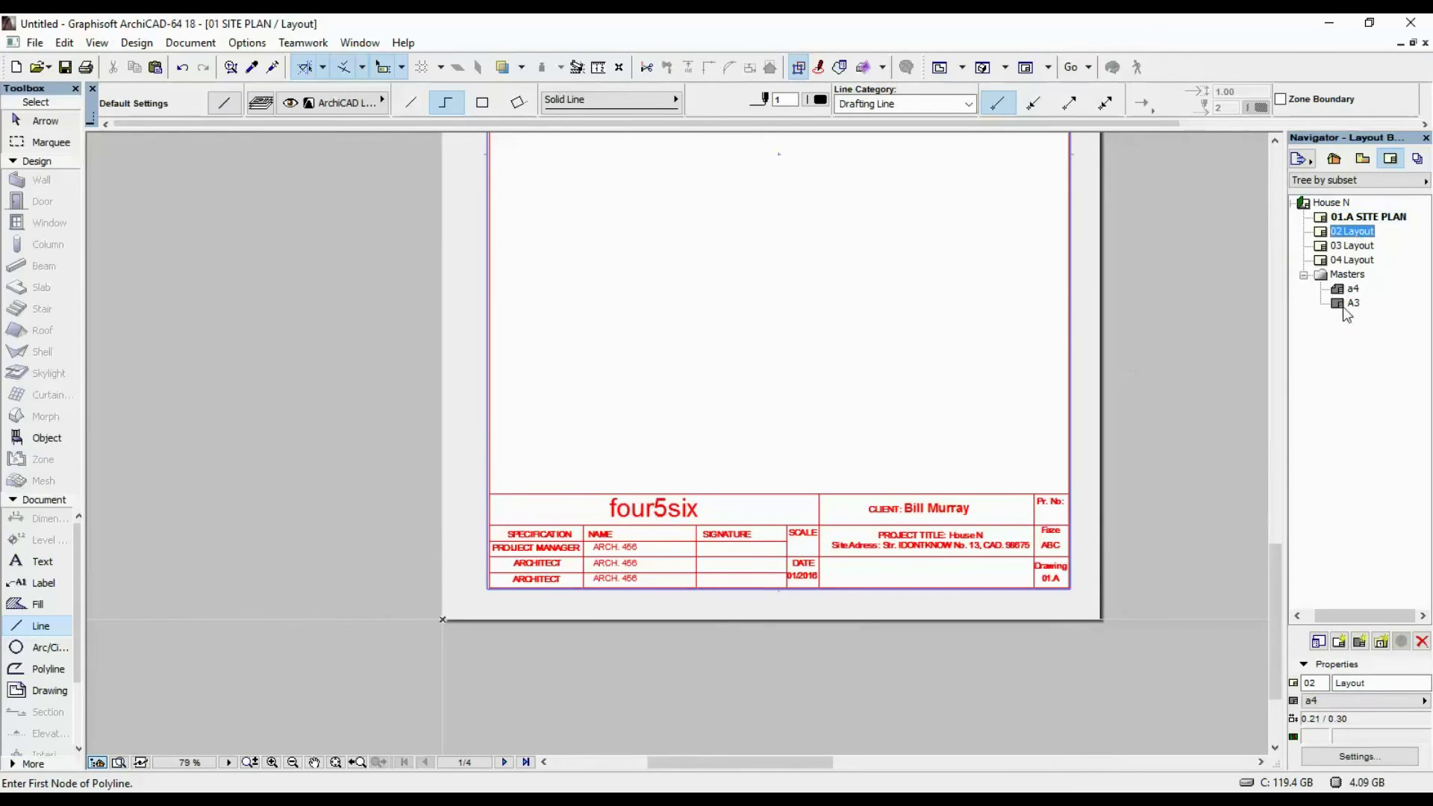
{"action": "left_click", "coordinate": [1326, 683]}
{"action": "type", "text": ".A"}
{"action": "key", "text": "Tab"}
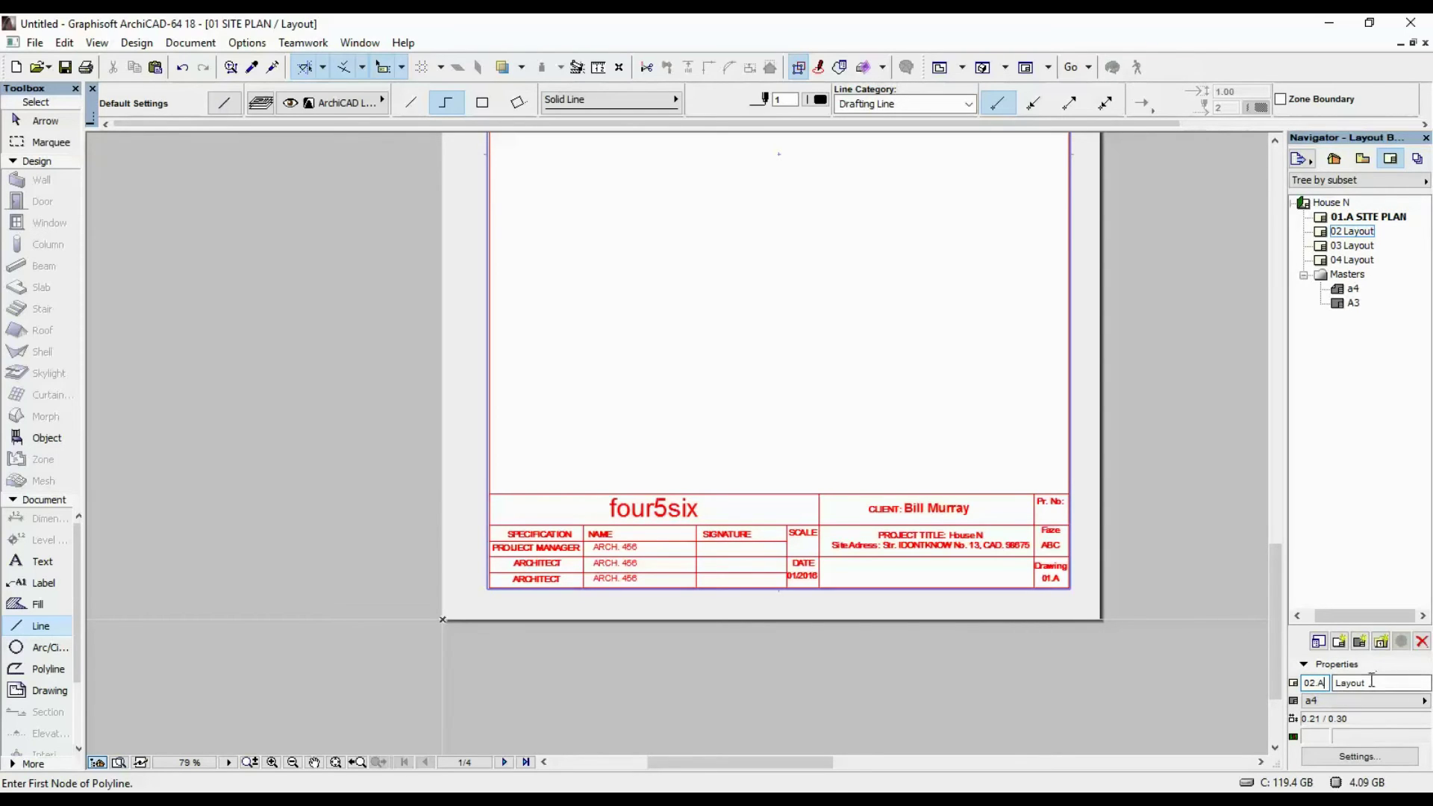
{"action": "type", "text": "FIRST FLOOR PLAN"}
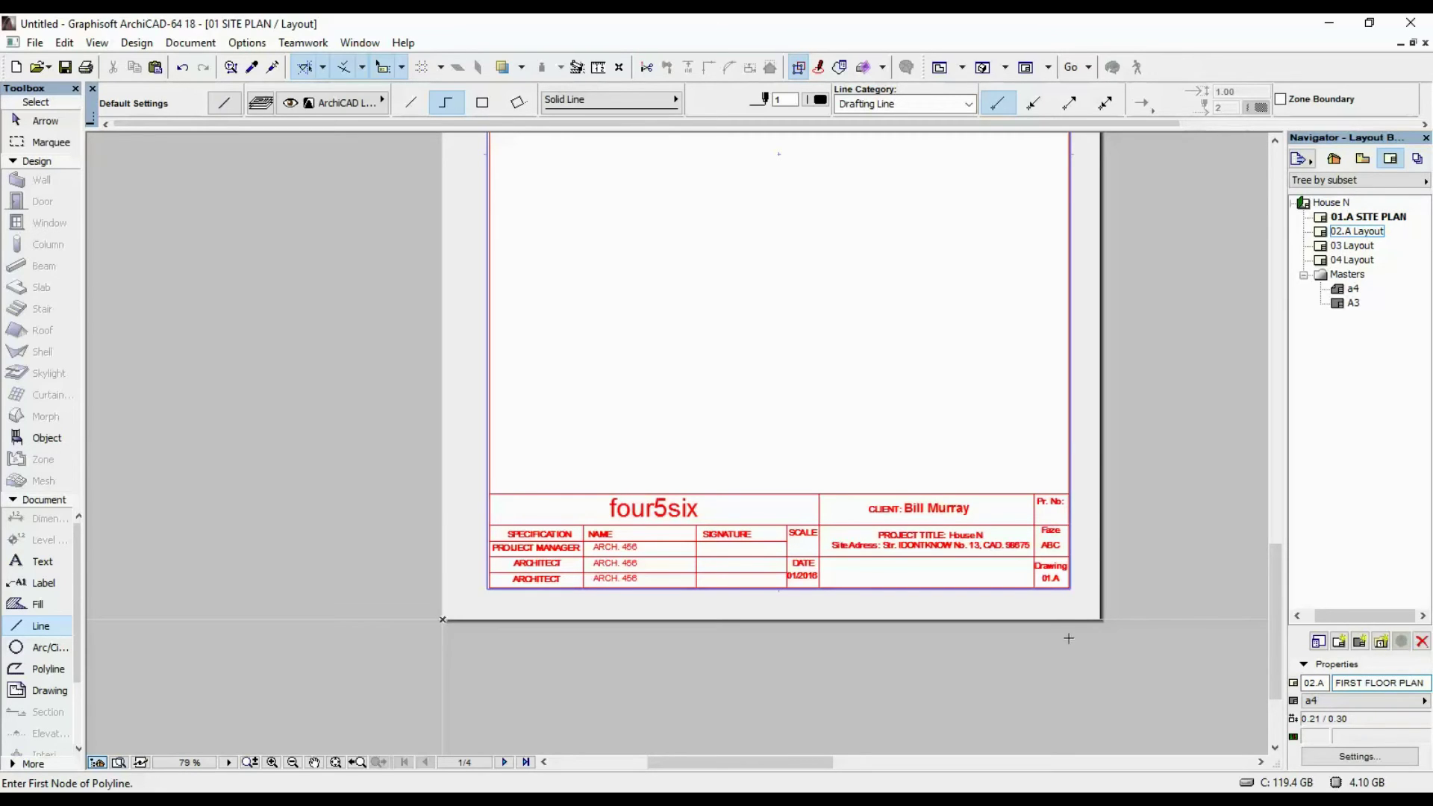
{"action": "left_click", "coordinate": [934, 422]}
{"action": "scroll", "coordinate": [933, 422], "scroll_direction": "down", "scroll_amount": 3}
{"action": "middle_click_drag", "start_coordinate": [889, 416], "coordinate": [838, 453]}
{"action": "key", "text": "Escape"}
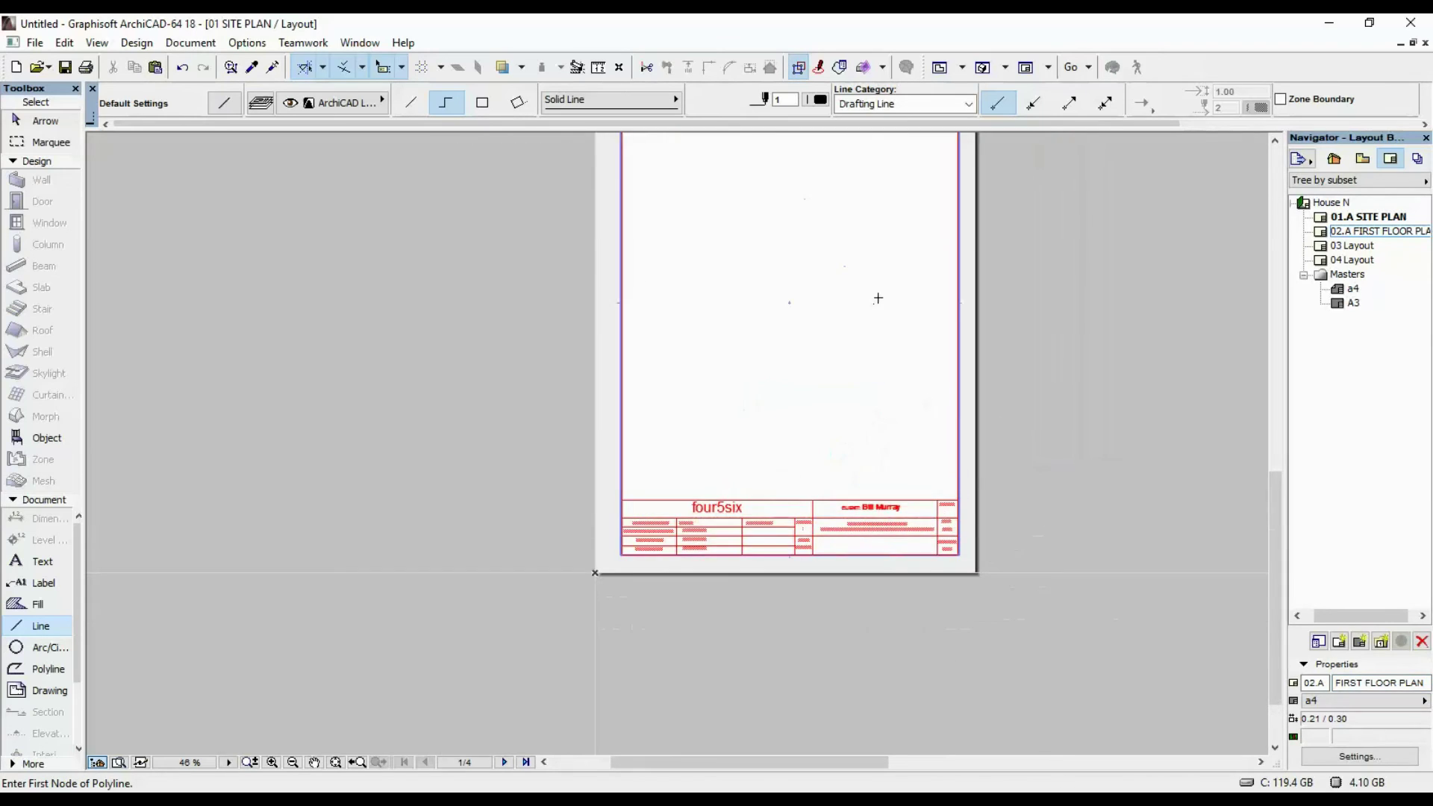
Step: Open the FIRST FLOOR PLAN layout and check the layout name and project information lines in its header
{"action": "middle_click_drag", "start_coordinate": [877, 298], "coordinate": [851, 443]}
{"action": "scroll", "coordinate": [896, 179], "scroll_direction": "up", "scroll_amount": 1}
{"action": "scroll", "coordinate": [903, 190], "scroll_direction": "up", "scroll_amount": 3}
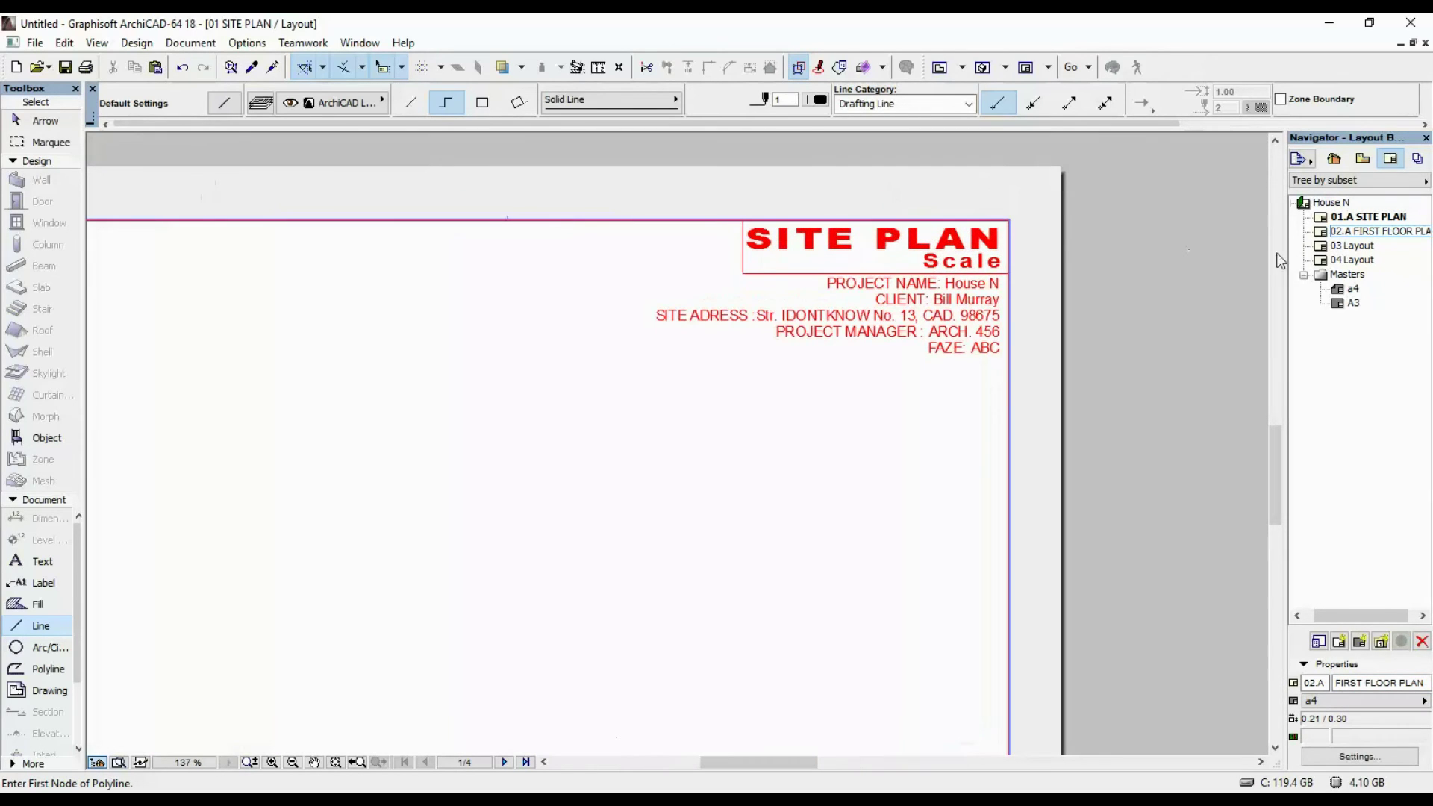
{"action": "double_click", "coordinate": [1373, 232]}
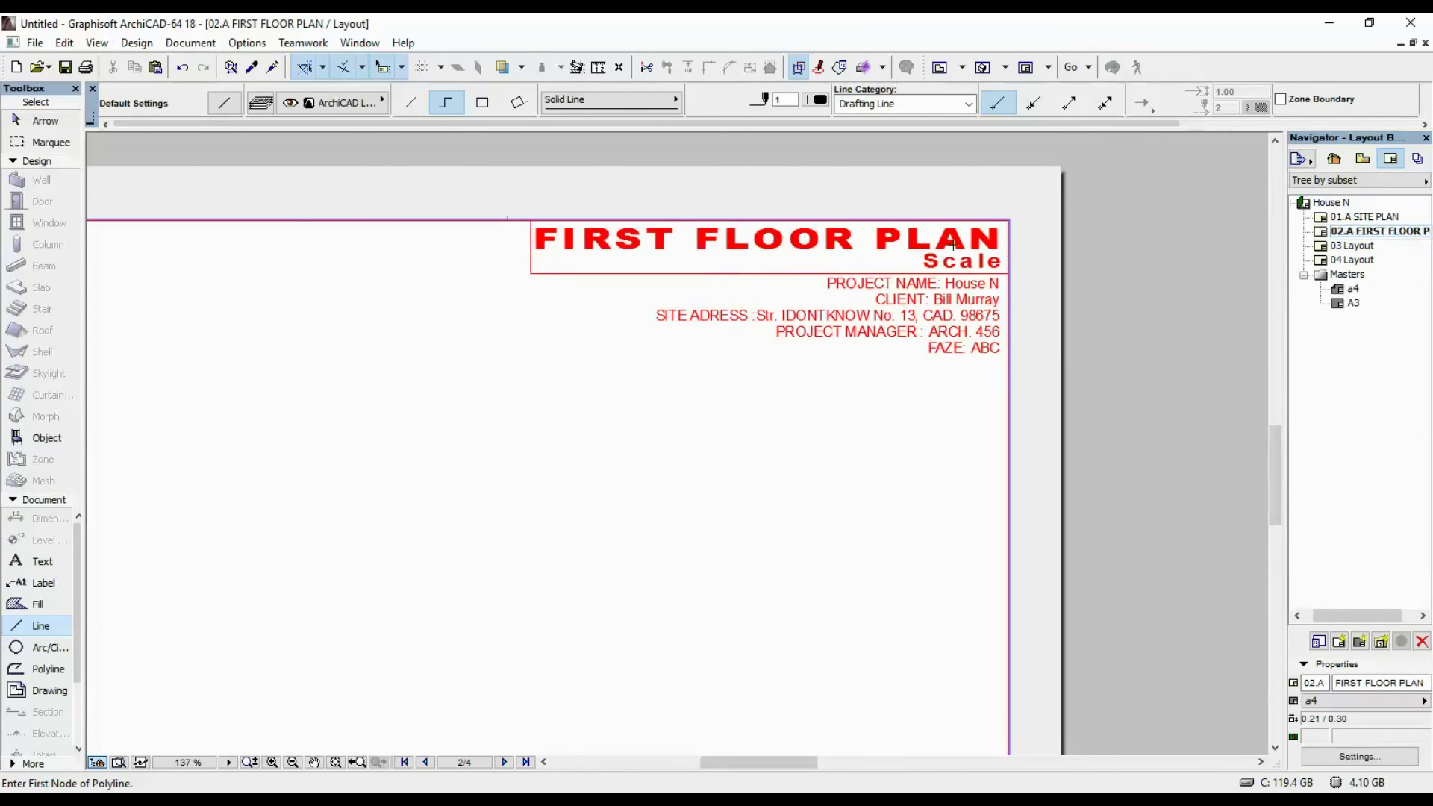
{"action": "scroll", "coordinate": [850, 313], "scroll_direction": "down", "scroll_amount": 4}
{"action": "scroll", "coordinate": [855, 220], "scroll_direction": "up", "scroll_amount": 5}
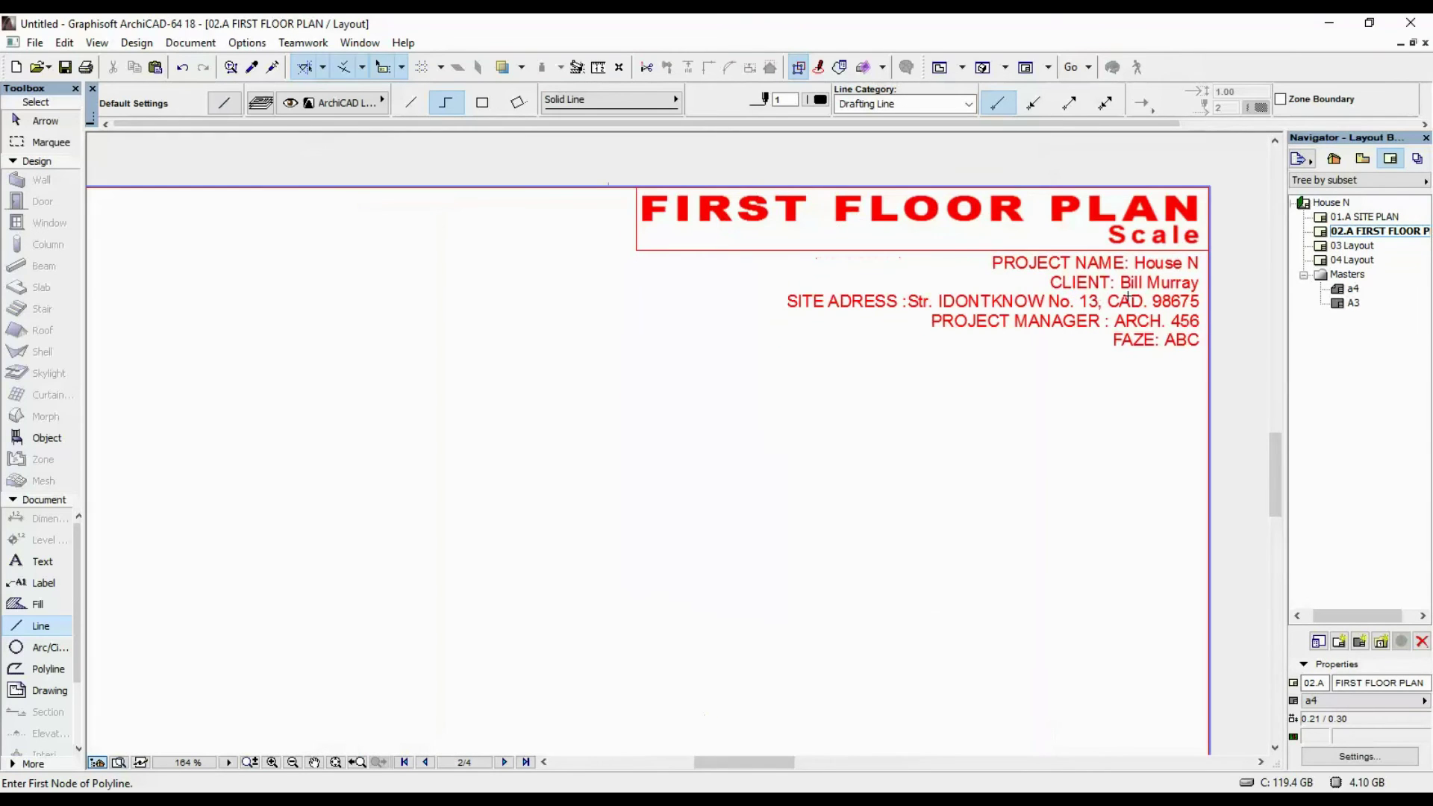
{"action": "middle_click_drag", "start_coordinate": [1112, 337], "coordinate": [770, 381]}
{"action": "scroll", "coordinate": [675, 345], "scroll_direction": "up", "scroll_amount": 4}
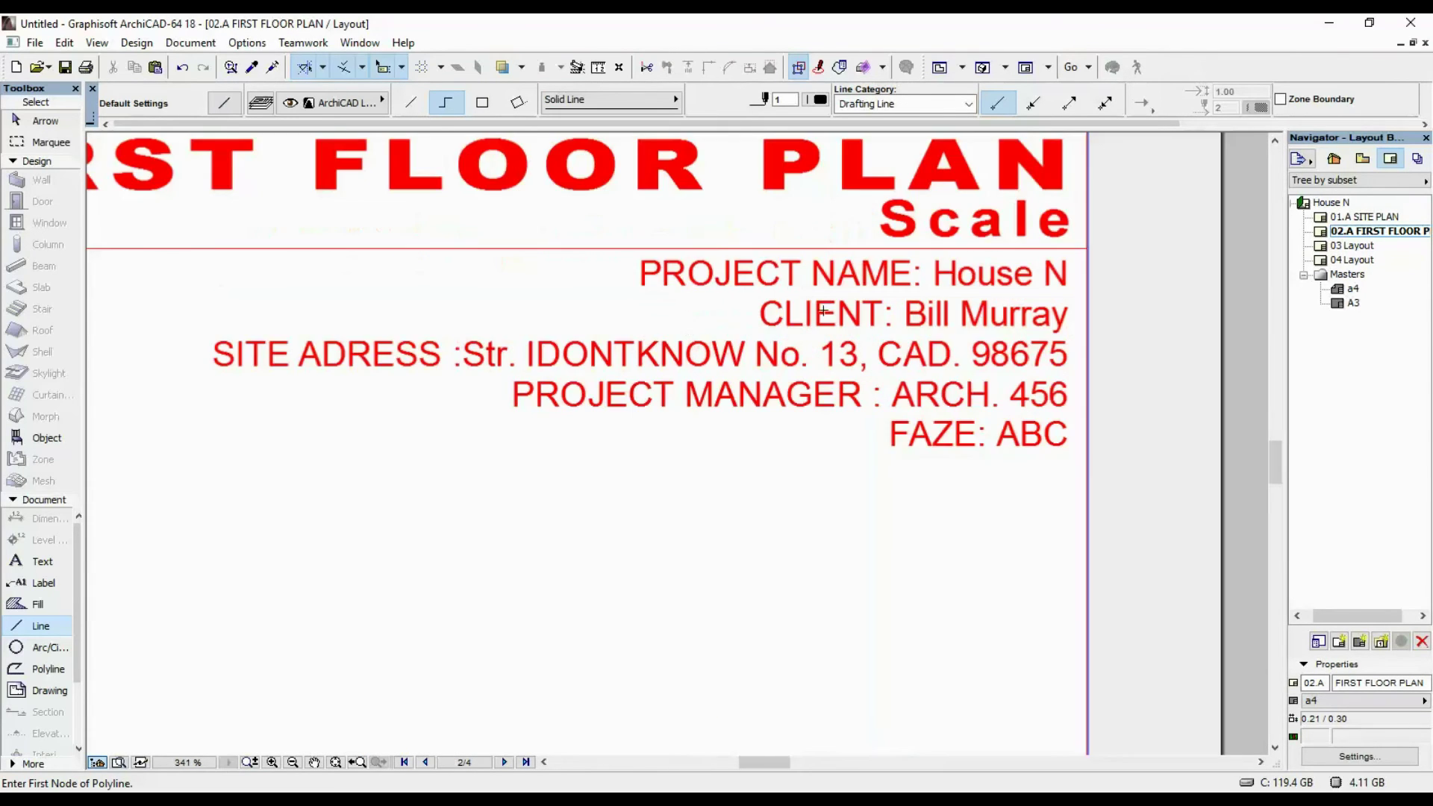
{"action": "scroll", "coordinate": [824, 317], "scroll_direction": "down", "scroll_amount": 8}
{"action": "middle_click_drag", "start_coordinate": [799, 467], "coordinate": [787, 403]}
{"action": "scroll", "coordinate": [815, 370], "scroll_direction": "down", "scroll_amount": 4}
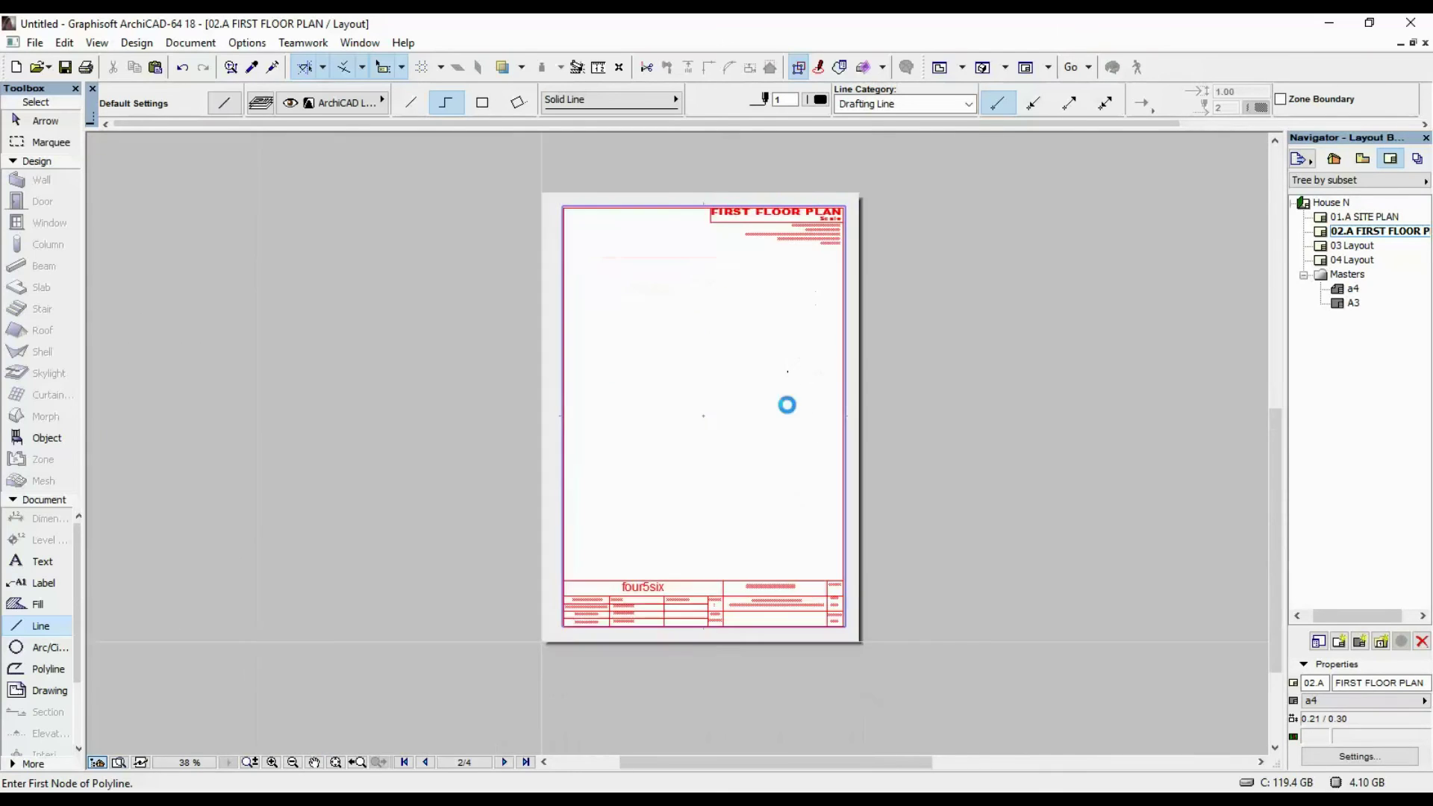
Step: Examine the title block fields, drawing number and empty scale entries on the FIRST FLOOR PLAN layout
{"action": "scroll", "coordinate": [773, 521], "scroll_direction": "up", "scroll_amount": 5}
{"action": "middle_click_drag", "start_coordinate": [719, 638], "coordinate": [815, 392]}
{"action": "scroll", "coordinate": [371, 516], "scroll_direction": "up", "scroll_amount": 1}
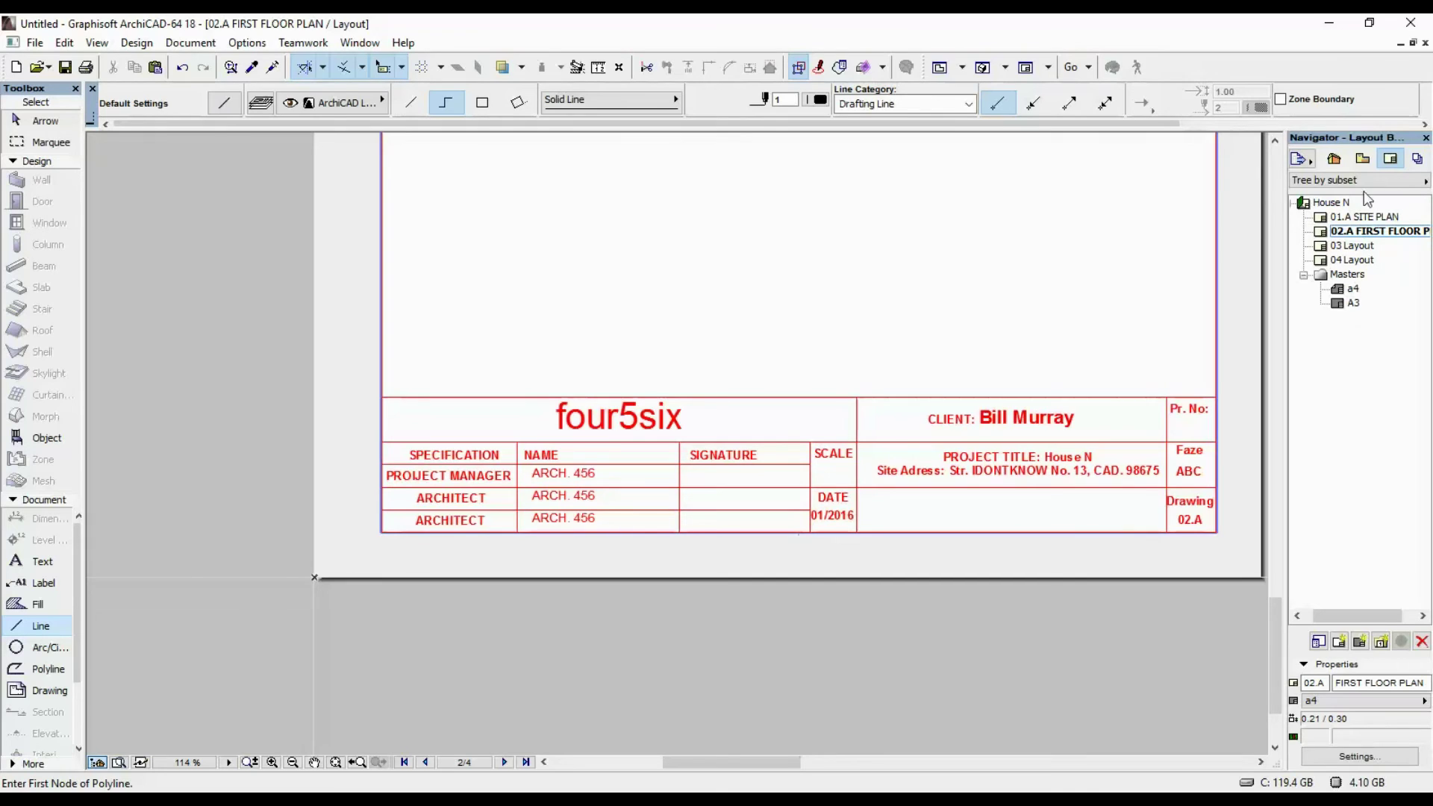
{"action": "scroll", "coordinate": [1092, 384], "scroll_direction": "up", "scroll_amount": 3}
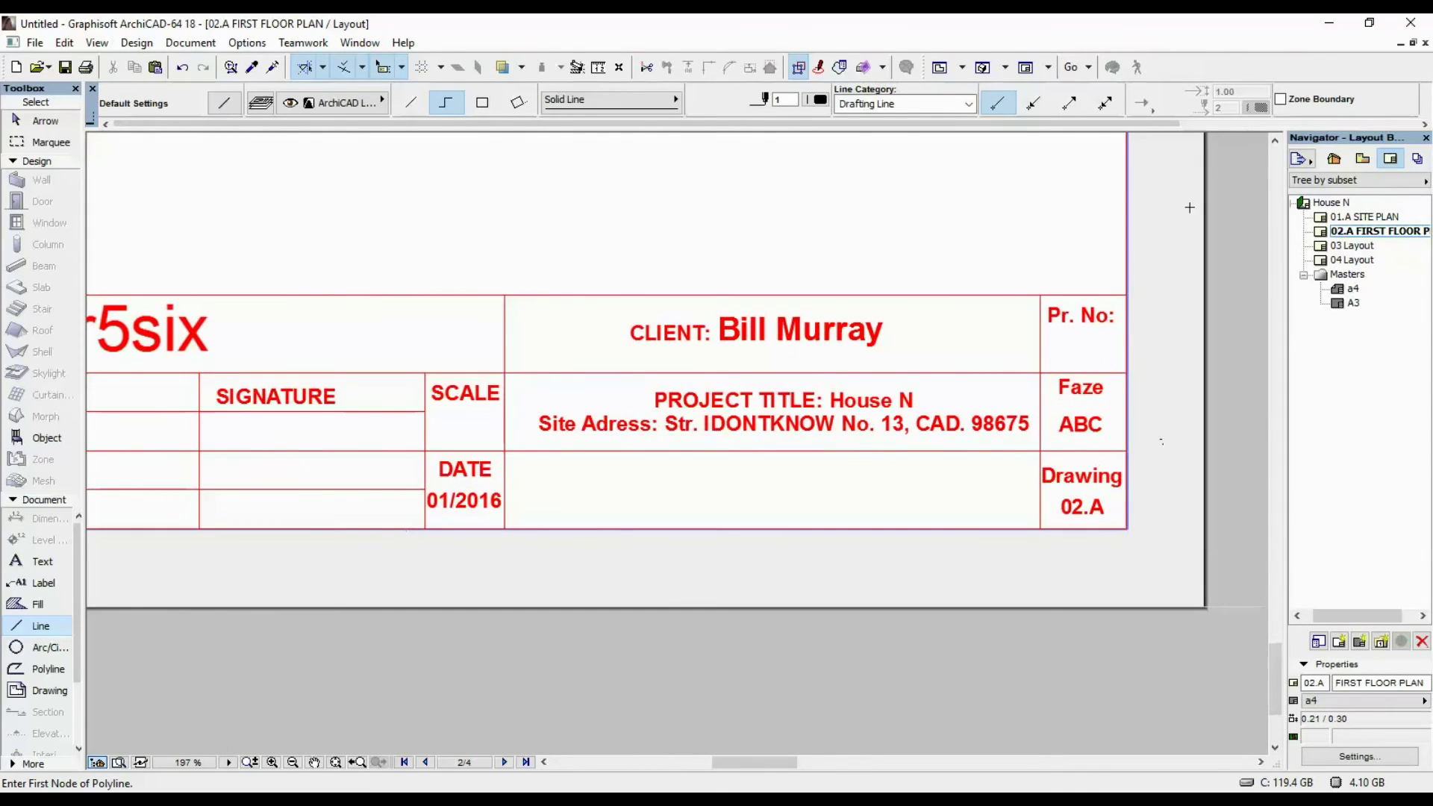
{"action": "scroll", "coordinate": [1190, 208], "scroll_direction": "down", "scroll_amount": 6}
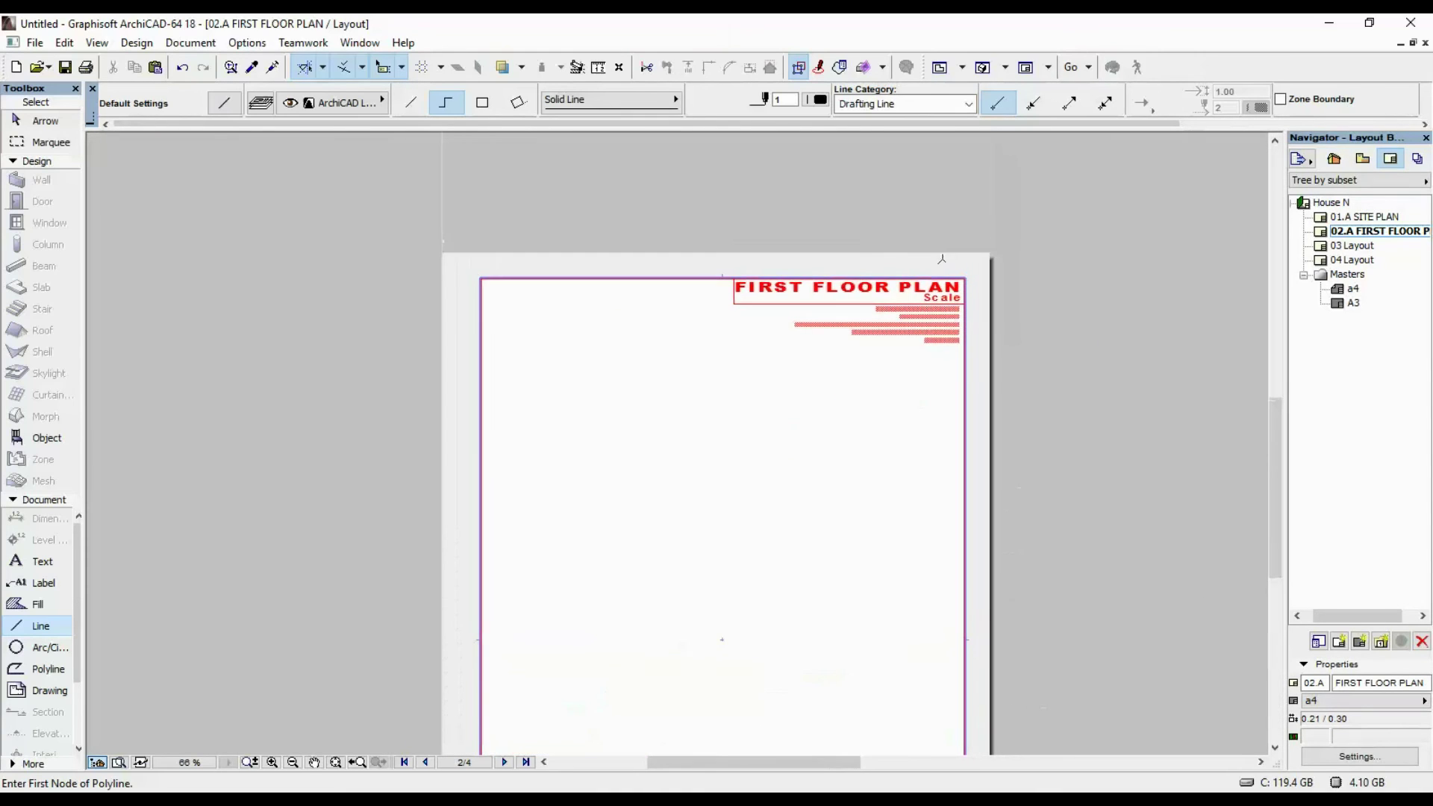
{"action": "scroll", "coordinate": [824, 313], "scroll_direction": "up", "scroll_amount": 3}
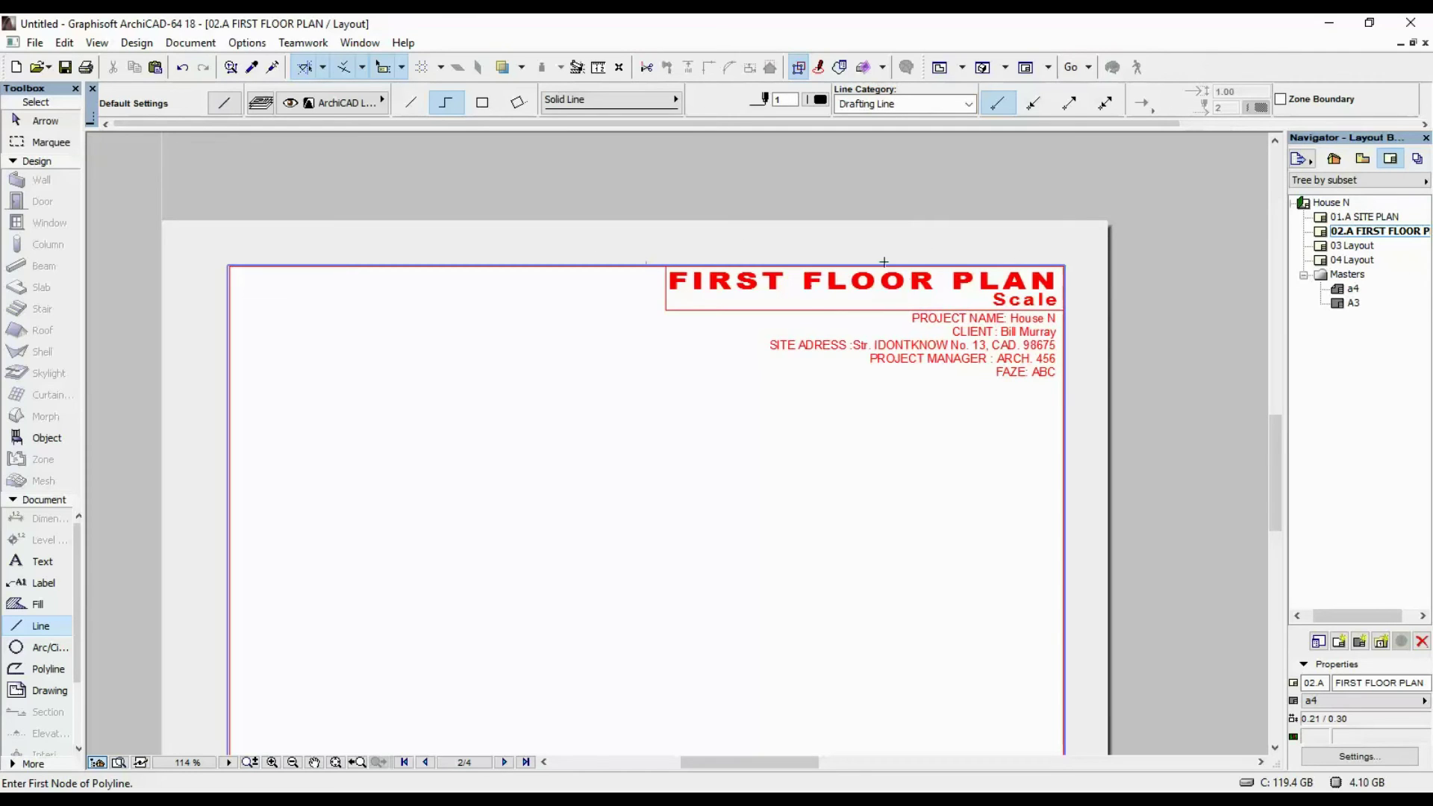
{"action": "scroll", "coordinate": [884, 262], "scroll_direction": "down", "scroll_amount": 4}
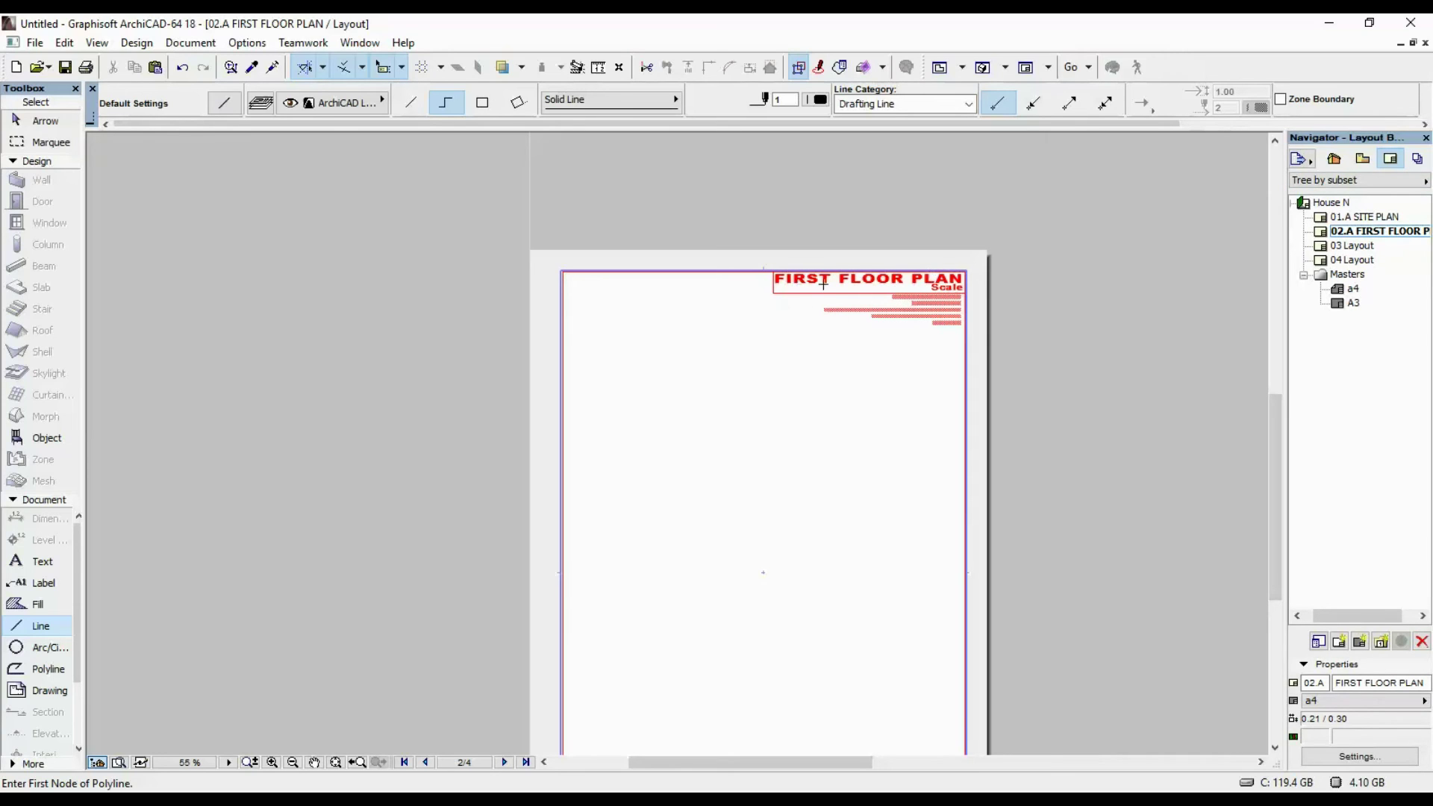
{"action": "scroll", "coordinate": [824, 299], "scroll_direction": "down", "scroll_amount": 3}
{"action": "scroll", "coordinate": [784, 478], "scroll_direction": "up", "scroll_amount": 4}
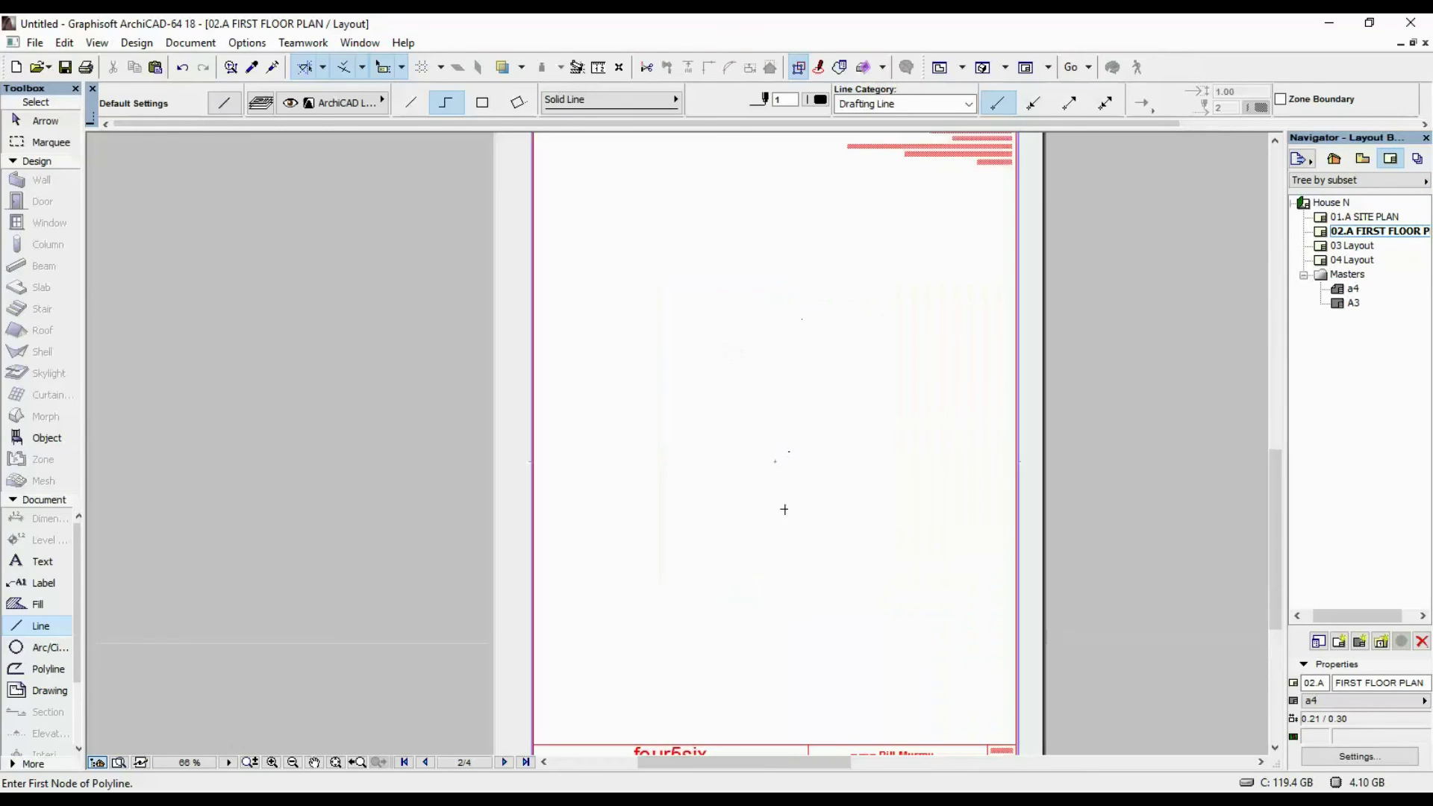
{"action": "middle_click_drag", "start_coordinate": [770, 533], "coordinate": [733, 281]}
{"action": "scroll", "coordinate": [772, 504], "scroll_direction": "up", "scroll_amount": 3}
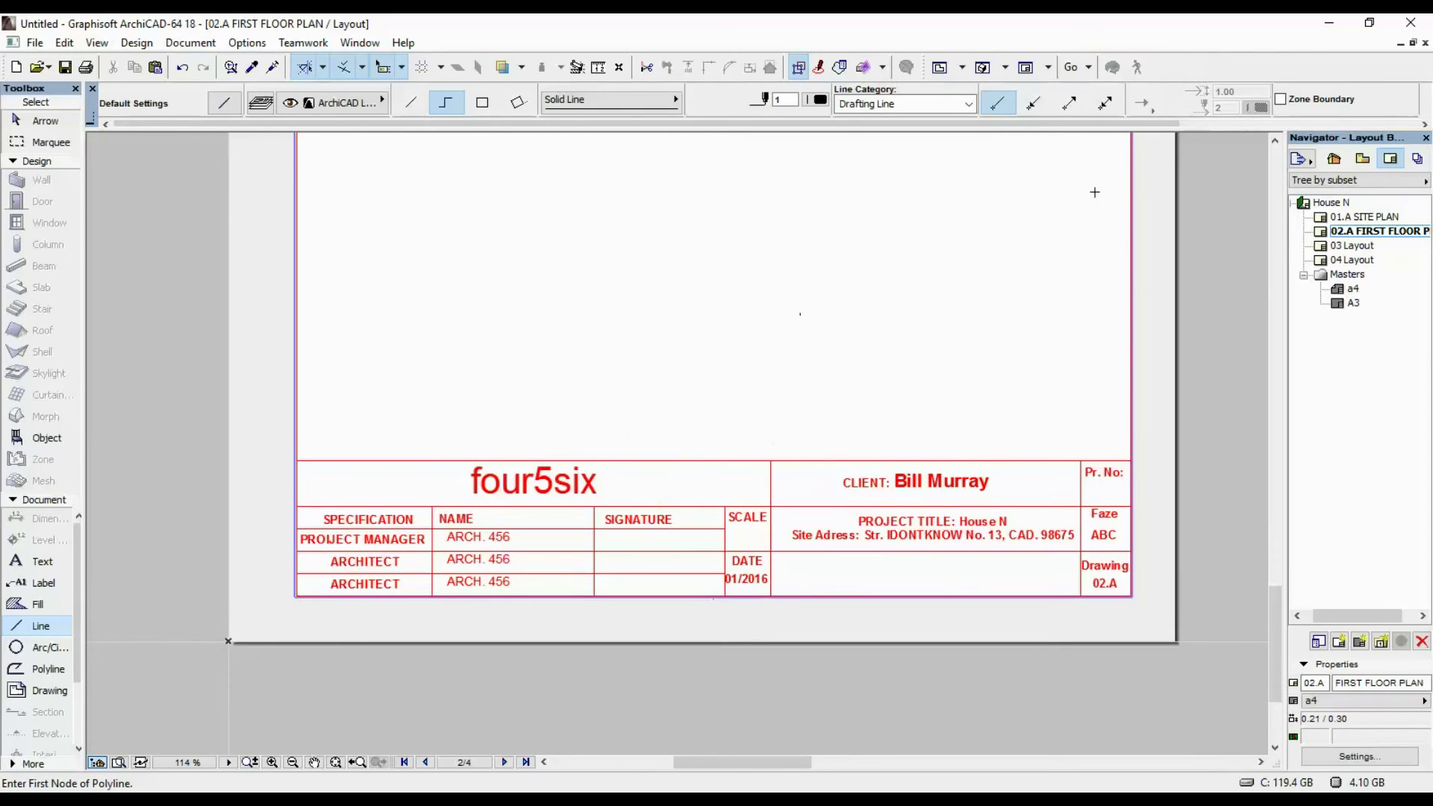
{"action": "scroll", "coordinate": [796, 490], "scroll_direction": "up", "scroll_amount": 1}
{"action": "scroll", "coordinate": [742, 483], "scroll_direction": "down", "scroll_amount": 3}
{"action": "scroll", "coordinate": [726, 563], "scroll_direction": "up", "scroll_amount": 6}
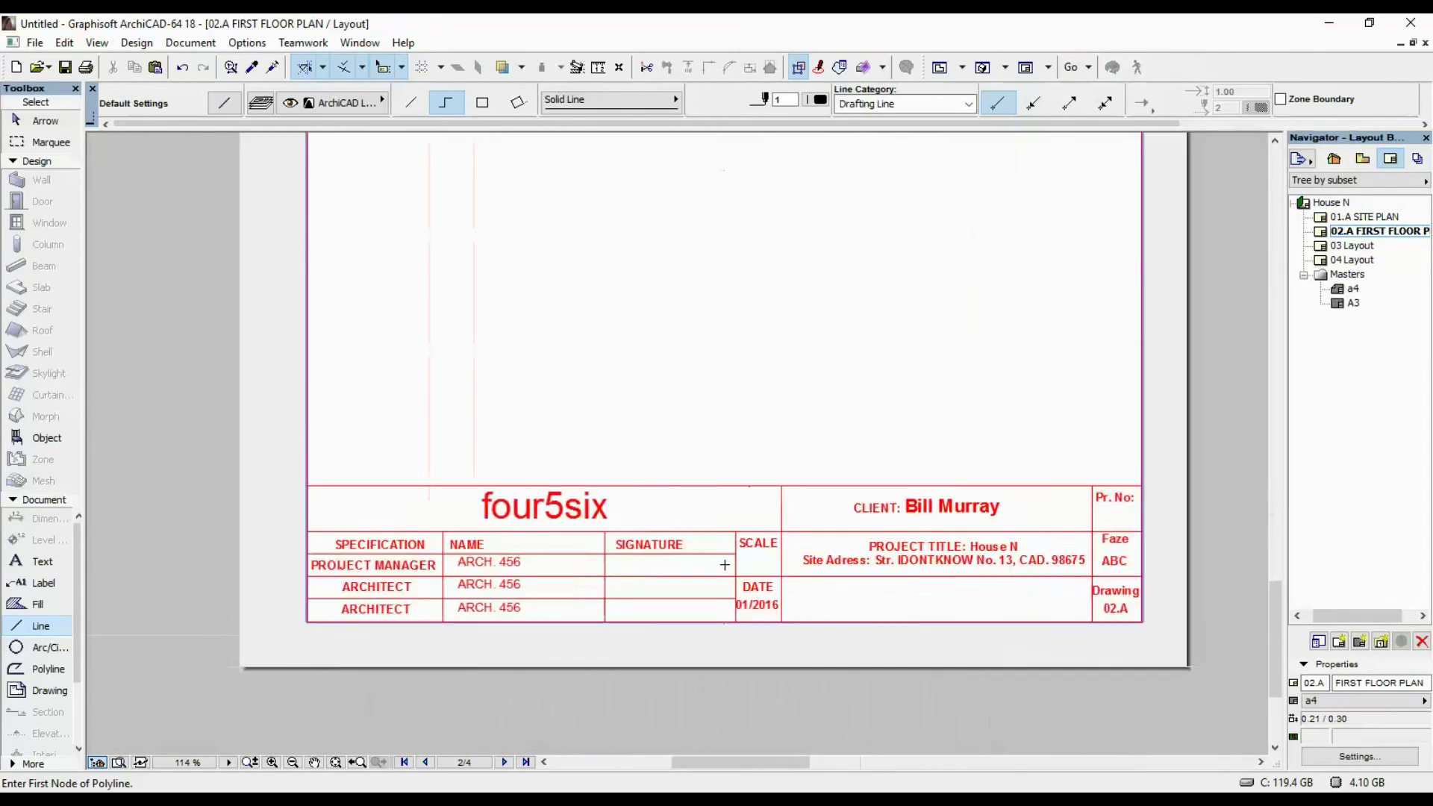
{"action": "middle_click_drag", "start_coordinate": [787, 566], "coordinate": [784, 503]}
Step: Switch to the 0. Story floor plan and sketch a closed triangle around the origin with the Line tool
{"action": "key", "text": "F2"}
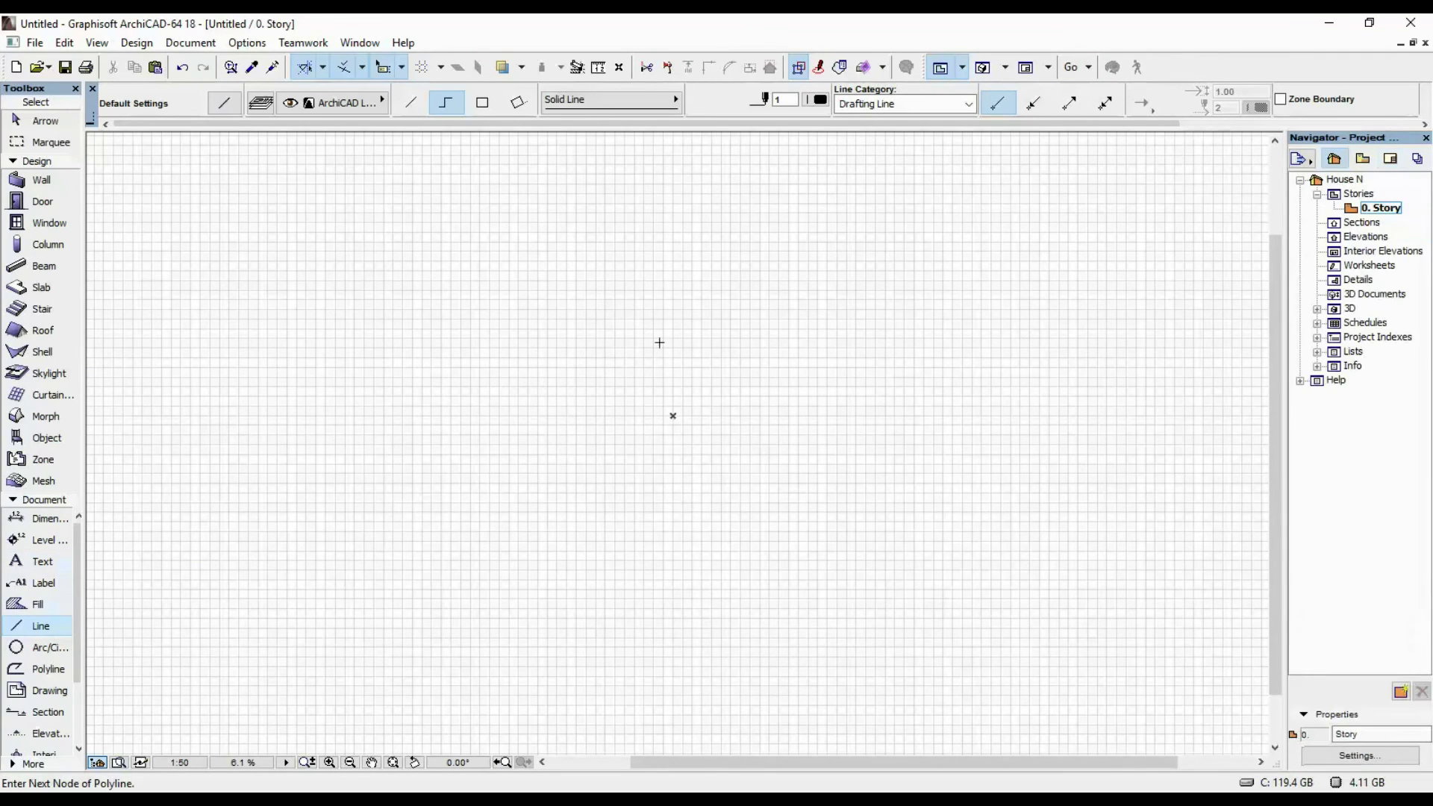
{"action": "left_click", "coordinate": [604, 476]}
{"action": "left_click", "coordinate": [671, 304]}
{"action": "left_click", "coordinate": [722, 507]}
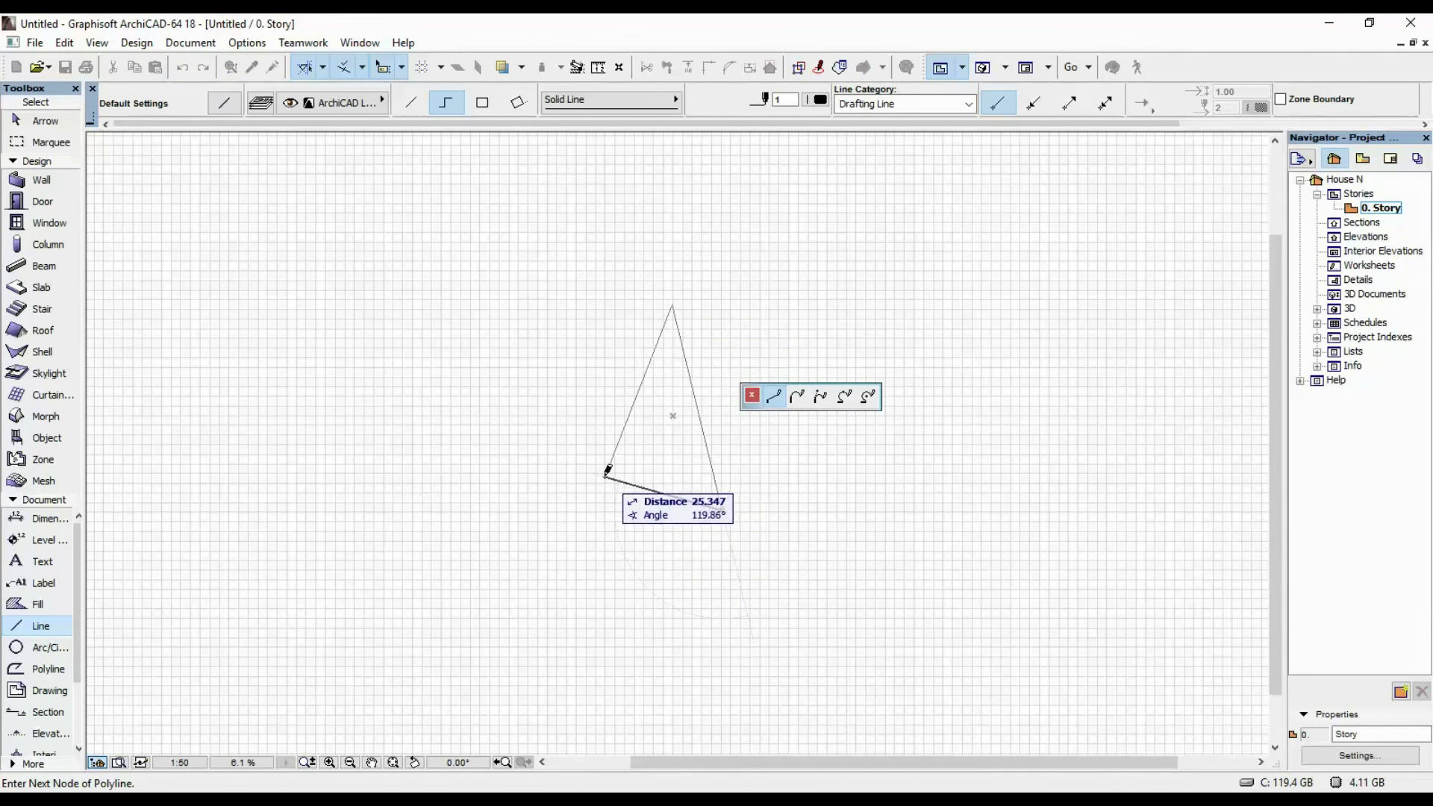
{"action": "left_click", "coordinate": [604, 476]}
{"action": "scroll", "coordinate": [635, 411], "scroll_direction": "up", "scroll_amount": 1}
{"action": "scroll", "coordinate": [636, 410], "scroll_direction": "up", "scroll_amount": 3}
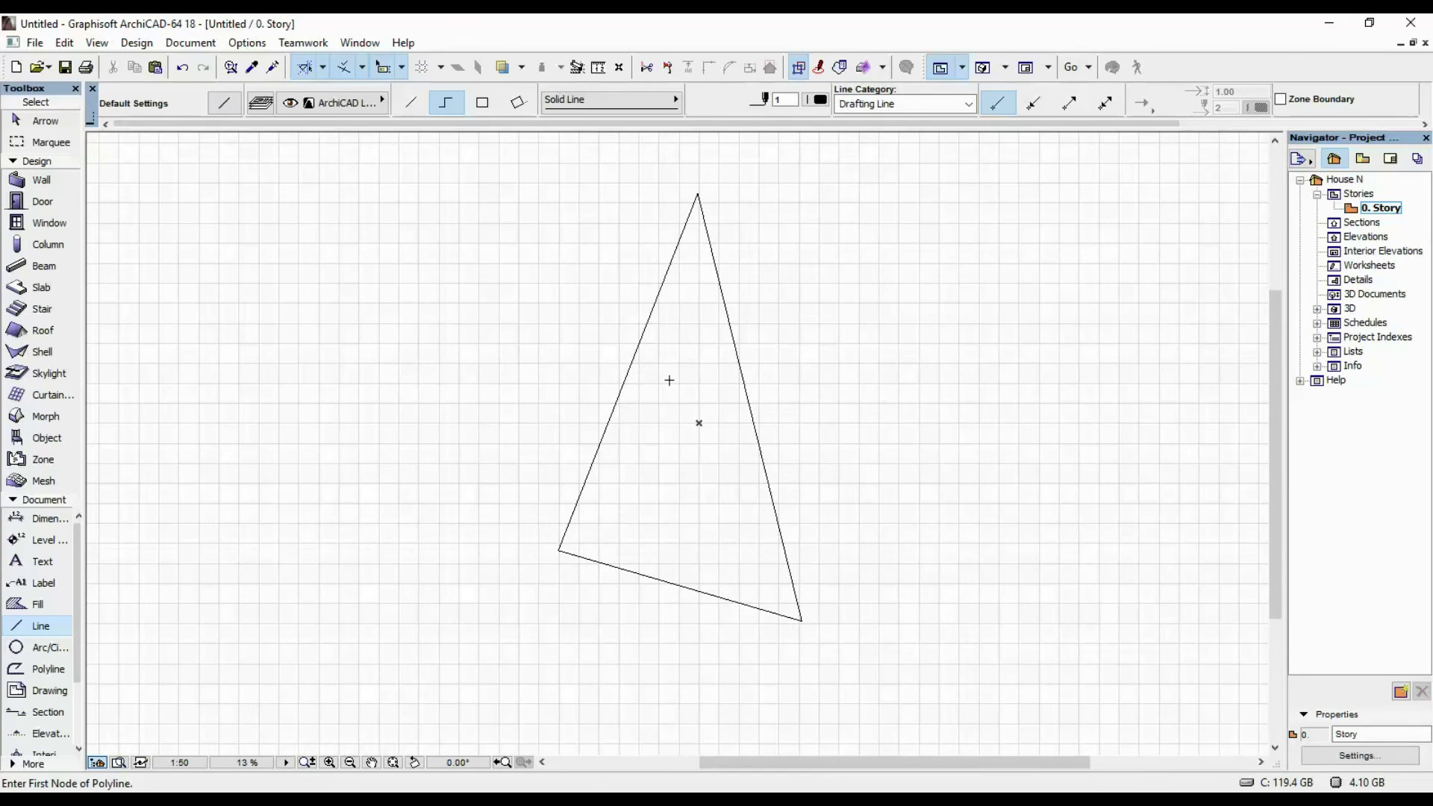
Step: Save the floor plan view and place it as a drawing at the centre of the FIRST FLOOR PLAN layout
{"action": "right_click", "coordinate": [678, 376]}
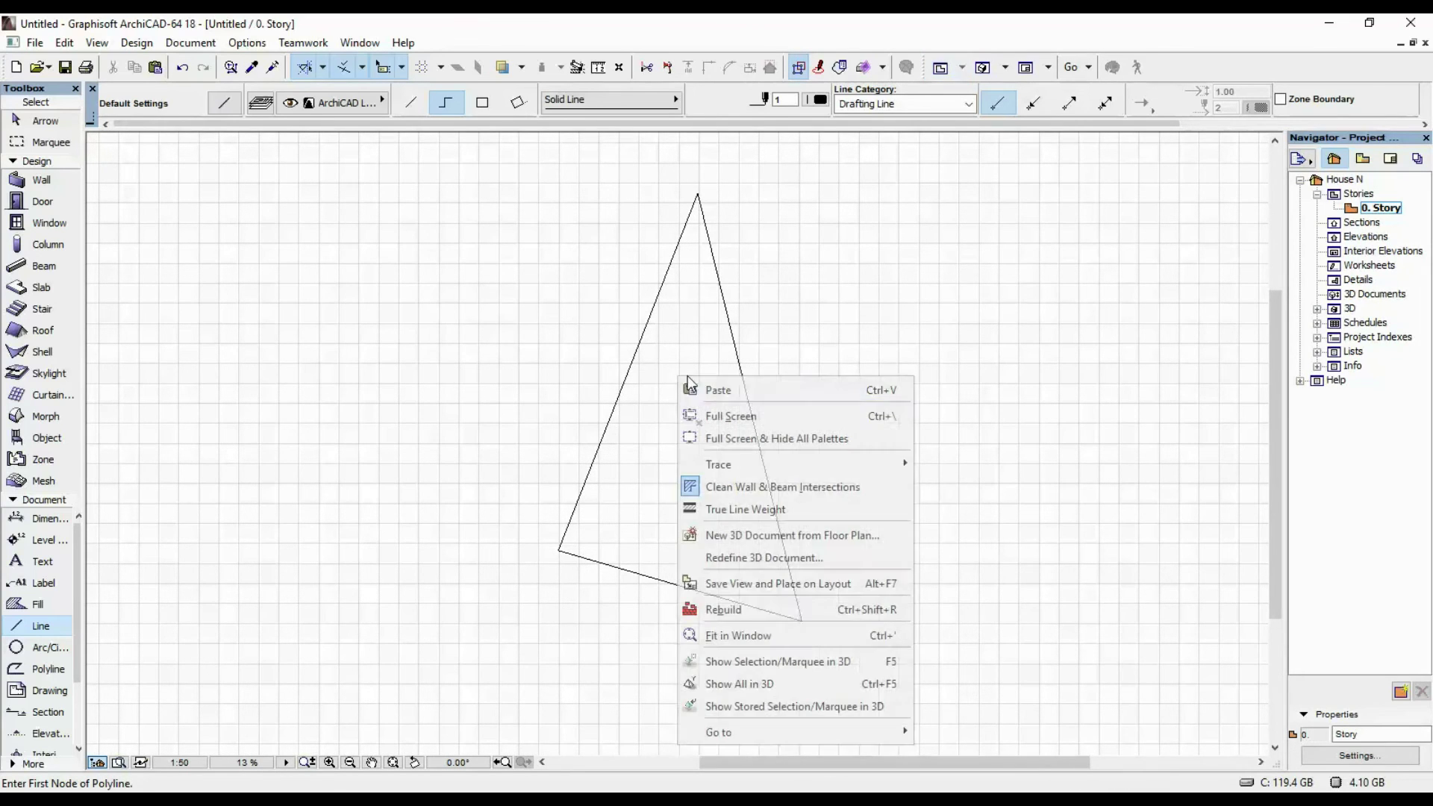
{"action": "left_click", "coordinate": [746, 582]}
{"action": "scroll", "coordinate": [673, 454], "scroll_direction": "down", "scroll_amount": 5}
{"action": "middle_click_drag", "start_coordinate": [695, 253], "coordinate": [685, 500]}
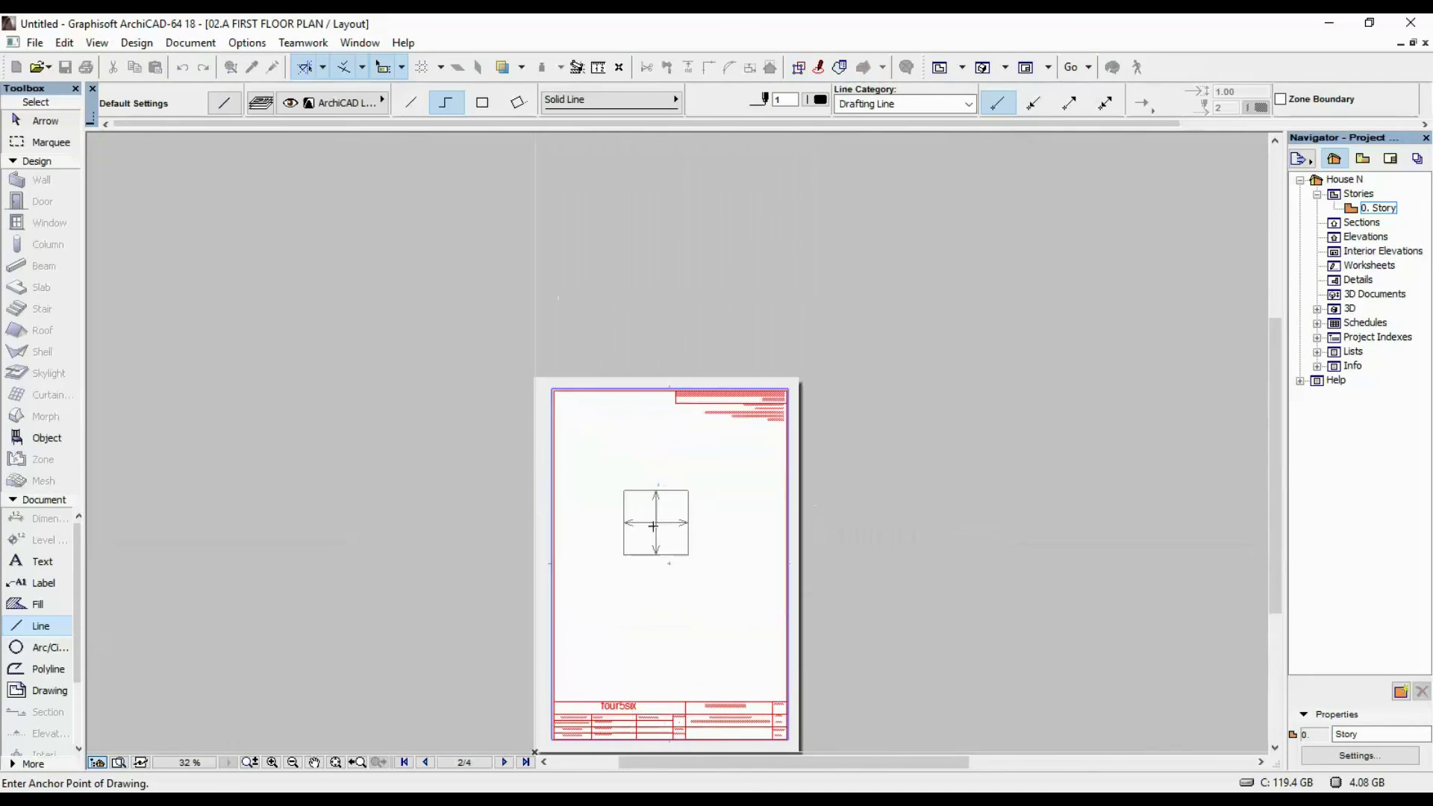
{"action": "left_click", "coordinate": [670, 552]}
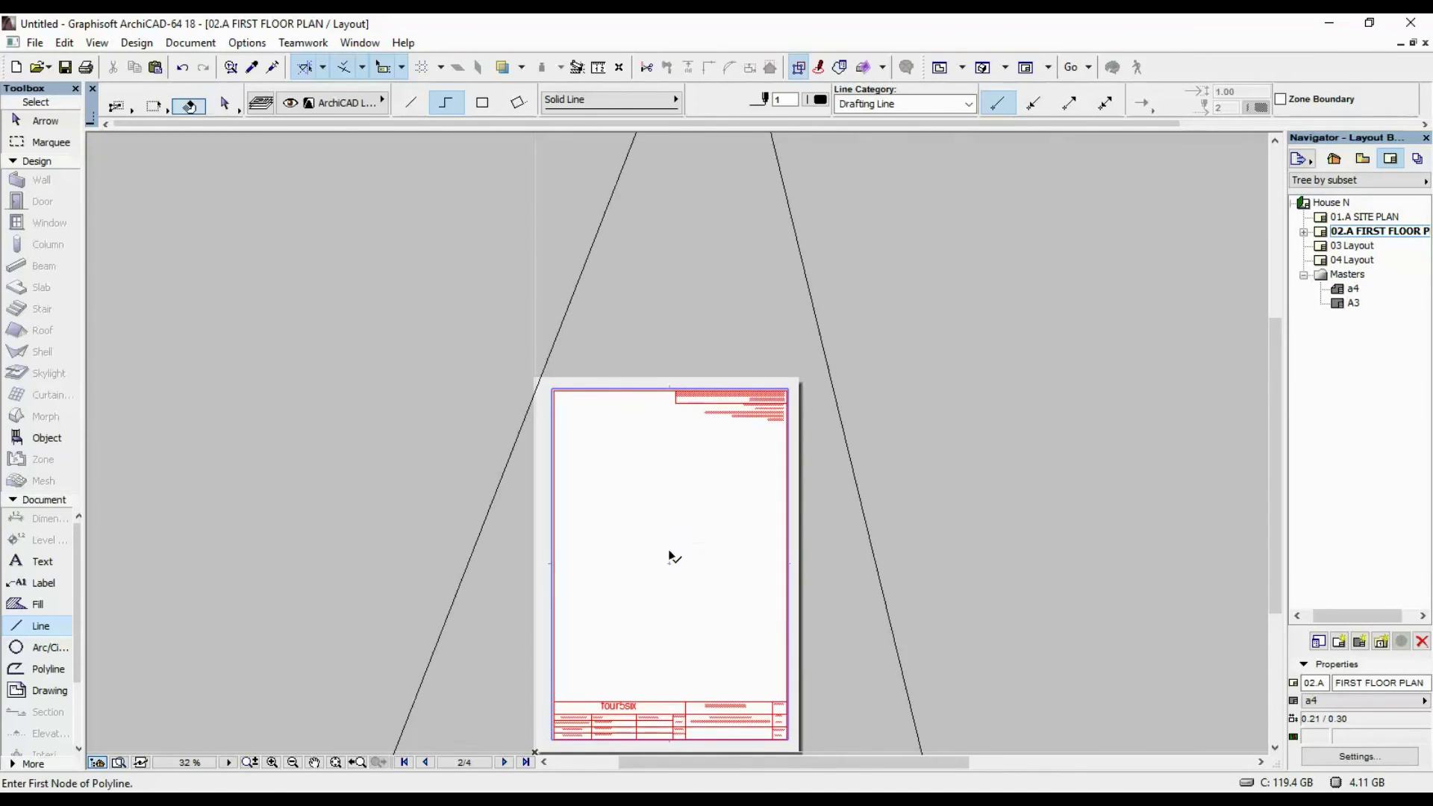
Step: Set the placed drawing's scale to 1:1000 and check the Scale line in the layout header
{"action": "scroll", "coordinate": [677, 550], "scroll_direction": "down", "scroll_amount": 5}
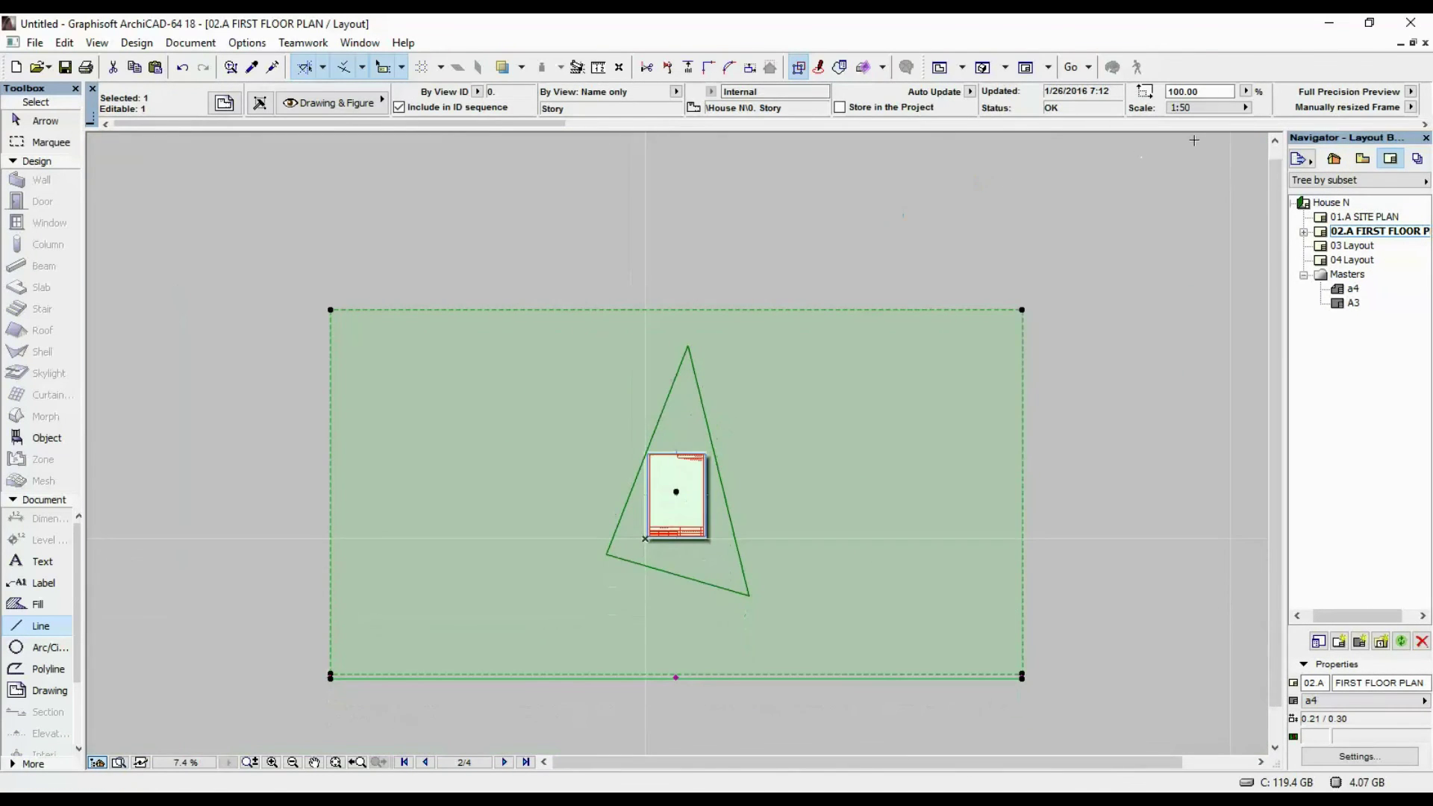
{"action": "left_click", "coordinate": [1217, 110]}
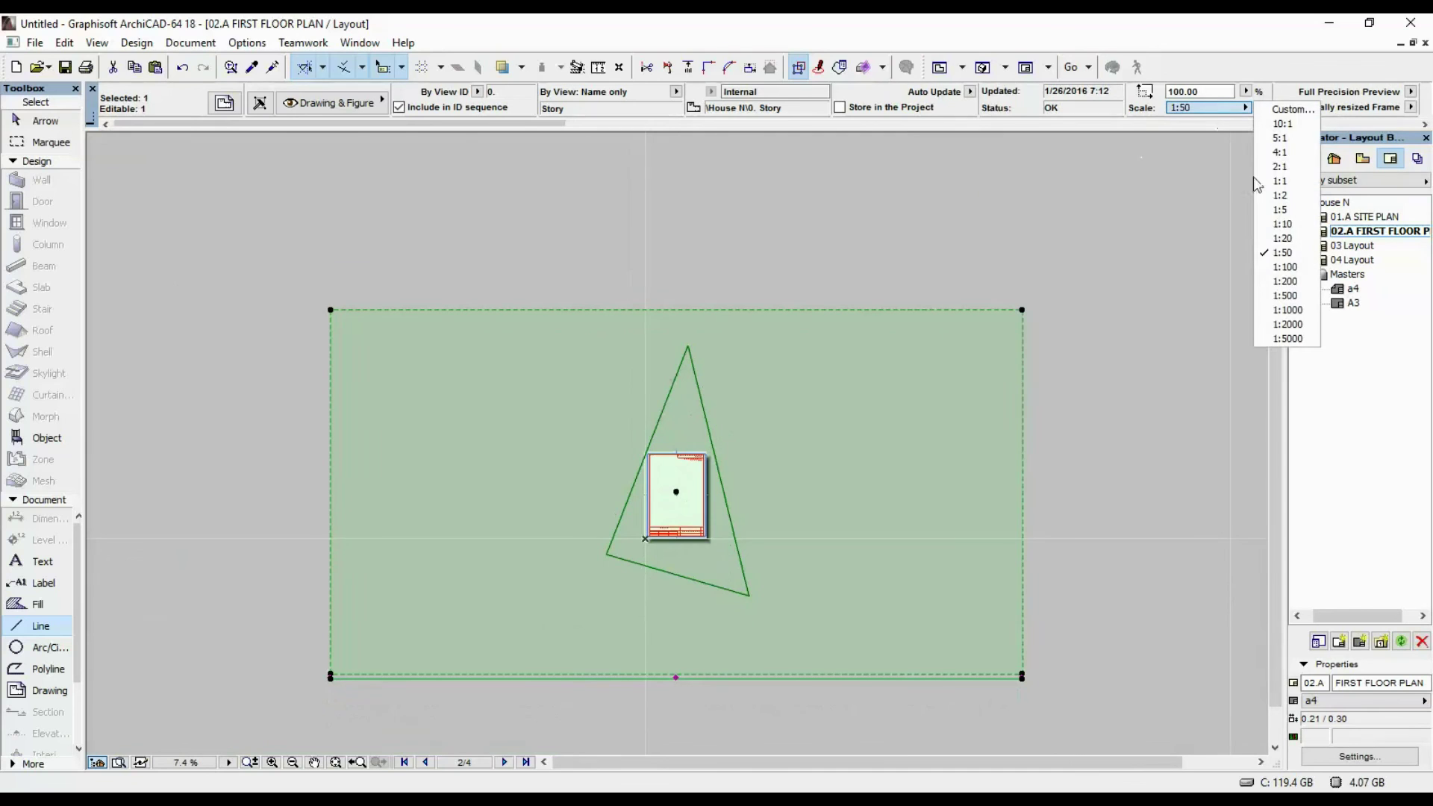
{"action": "left_click", "coordinate": [1287, 310]}
{"action": "scroll", "coordinate": [633, 500], "scroll_direction": "up", "scroll_amount": 5}
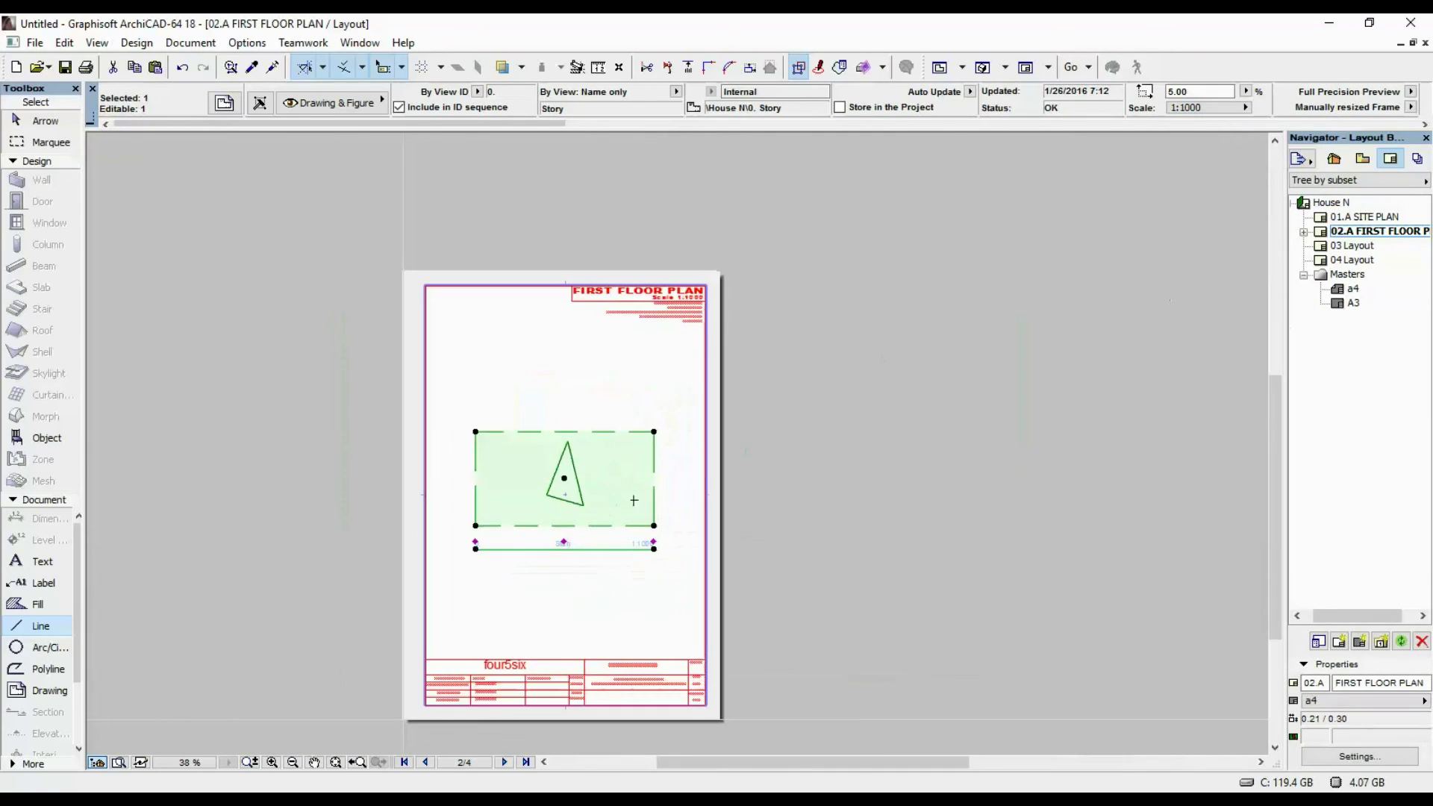
{"action": "scroll", "coordinate": [543, 447], "scroll_direction": "up", "scroll_amount": 3}
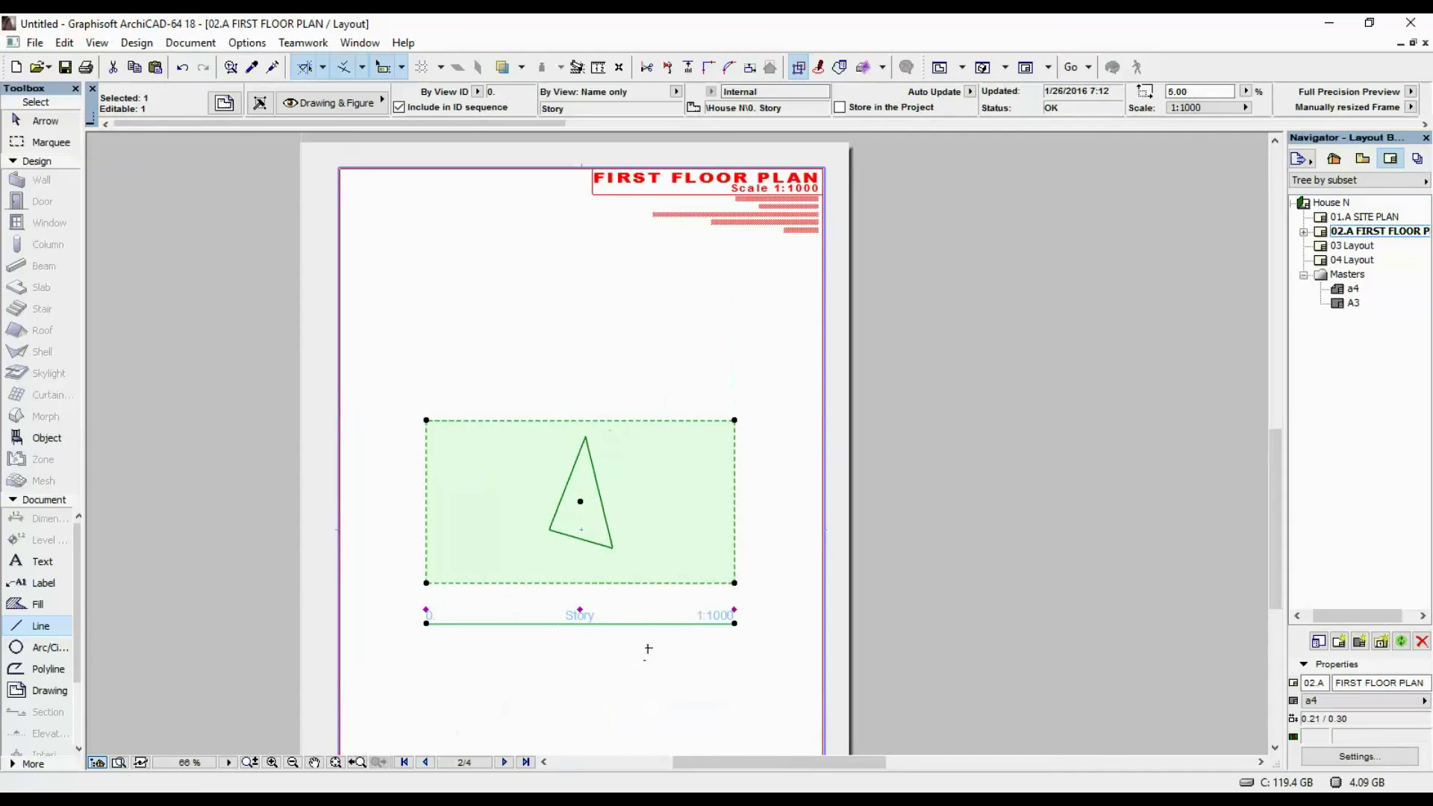
{"action": "key", "text": "Escape"}
{"action": "scroll", "coordinate": [775, 171], "scroll_direction": "up", "scroll_amount": 7}
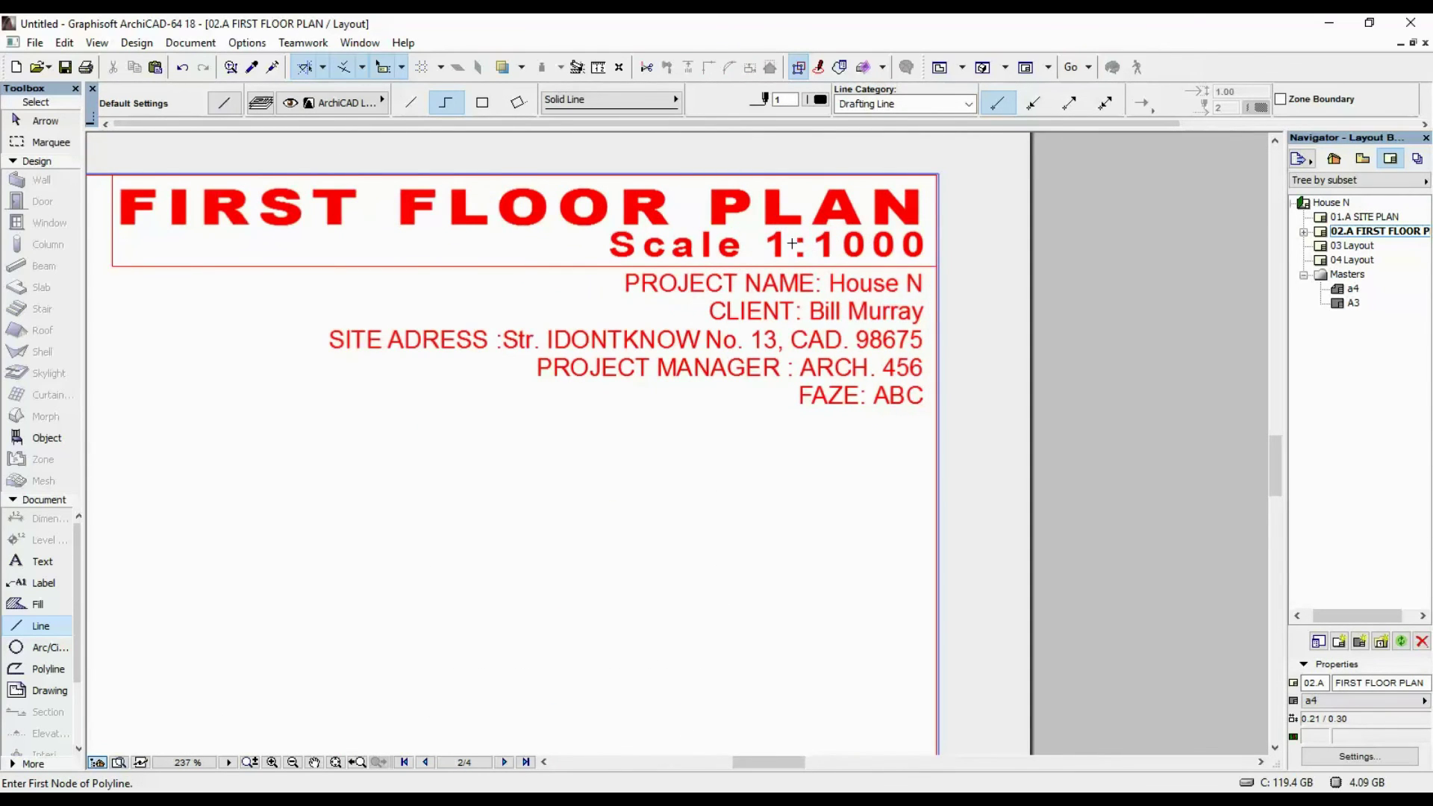
Step: Delete the placed drawing from the FIRST FLOOR PLAN layout and check the header's Scale line
{"action": "scroll", "coordinate": [792, 243], "scroll_direction": "down", "scroll_amount": 7}
{"action": "left_click", "coordinate": [707, 440], "text": "shift"}
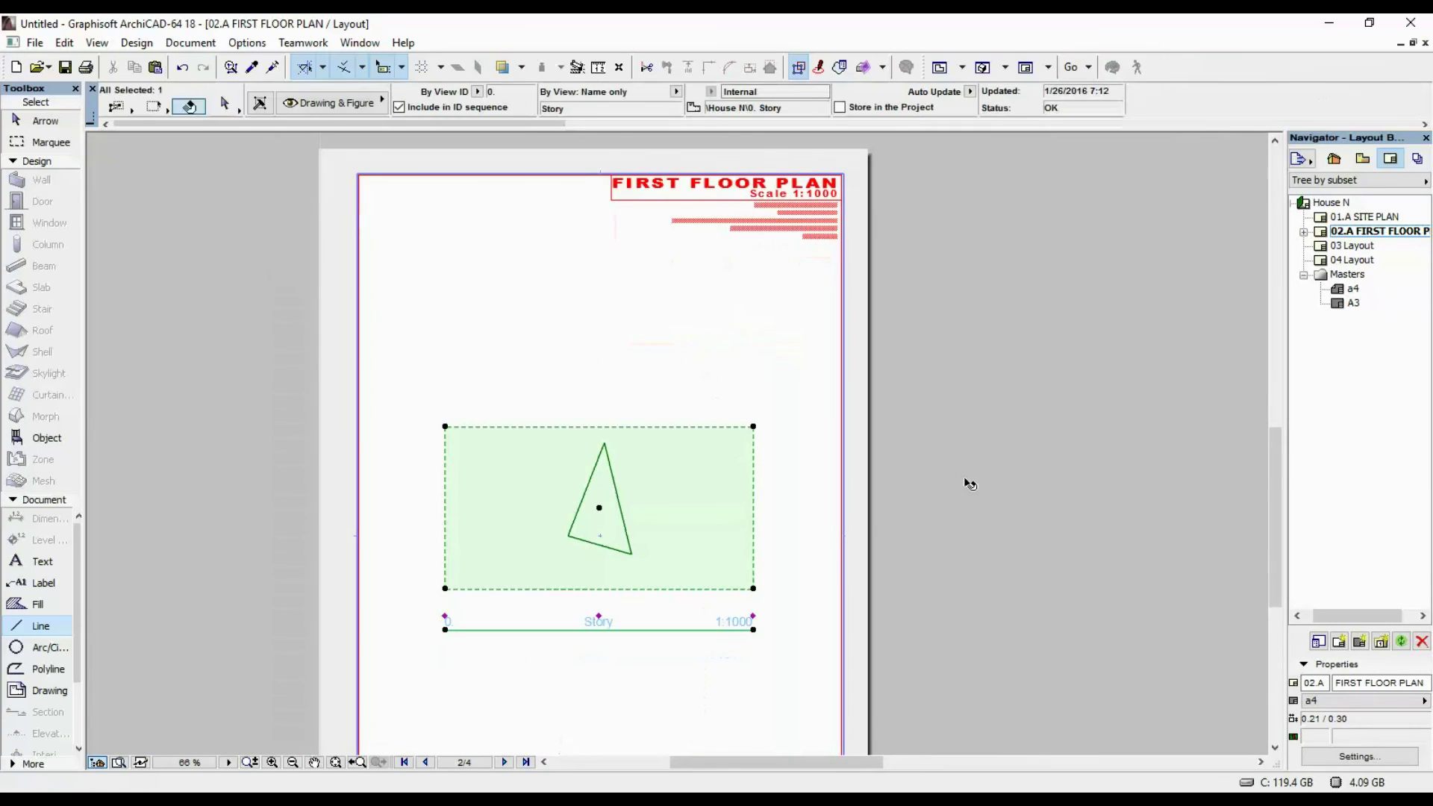
{"action": "key", "text": "Escape"}
{"action": "scroll", "coordinate": [791, 190], "scroll_direction": "up", "scroll_amount": 4}
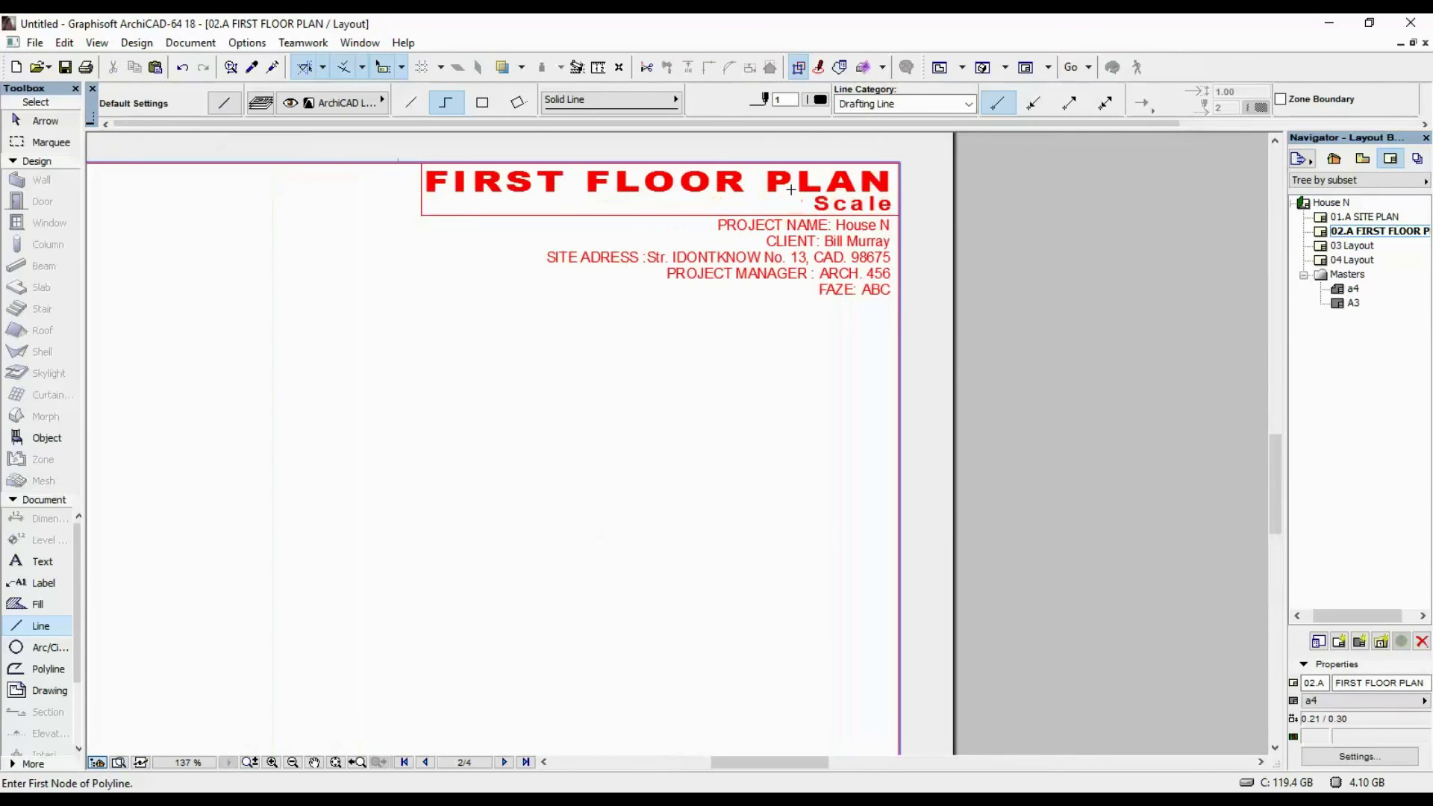
Step: Restore the deleted drawing on the FIRST FLOOR PLAN layout and inspect the SCALE cell of the title block
{"action": "scroll", "coordinate": [791, 189], "scroll_direction": "down", "scroll_amount": 4}
{"action": "scroll", "coordinate": [820, 476], "scroll_direction": "up", "scroll_amount": 5}
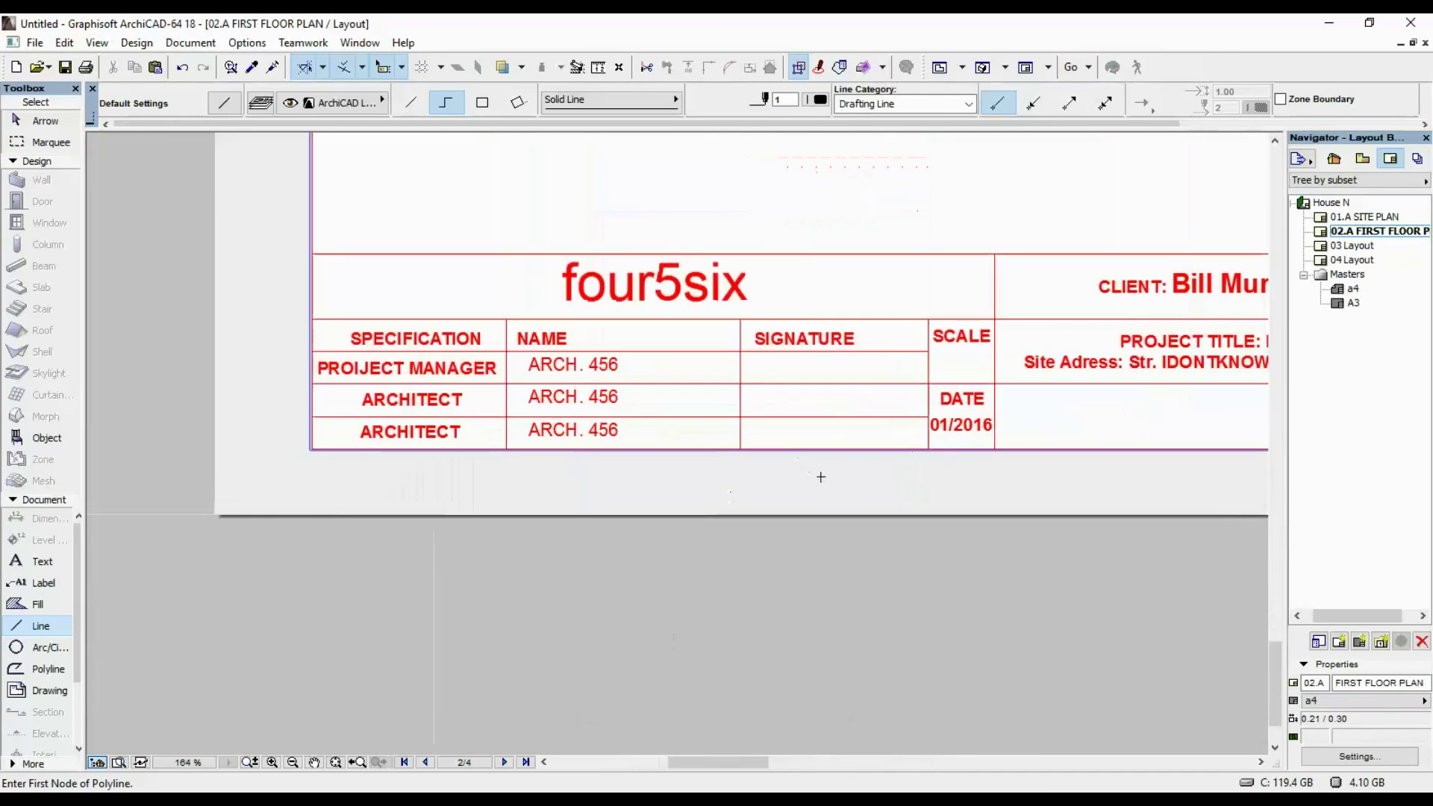
{"action": "scroll", "coordinate": [940, 352], "scroll_direction": "down", "scroll_amount": 8}
{"action": "scroll", "coordinate": [683, 446], "scroll_direction": "up", "scroll_amount": 2}
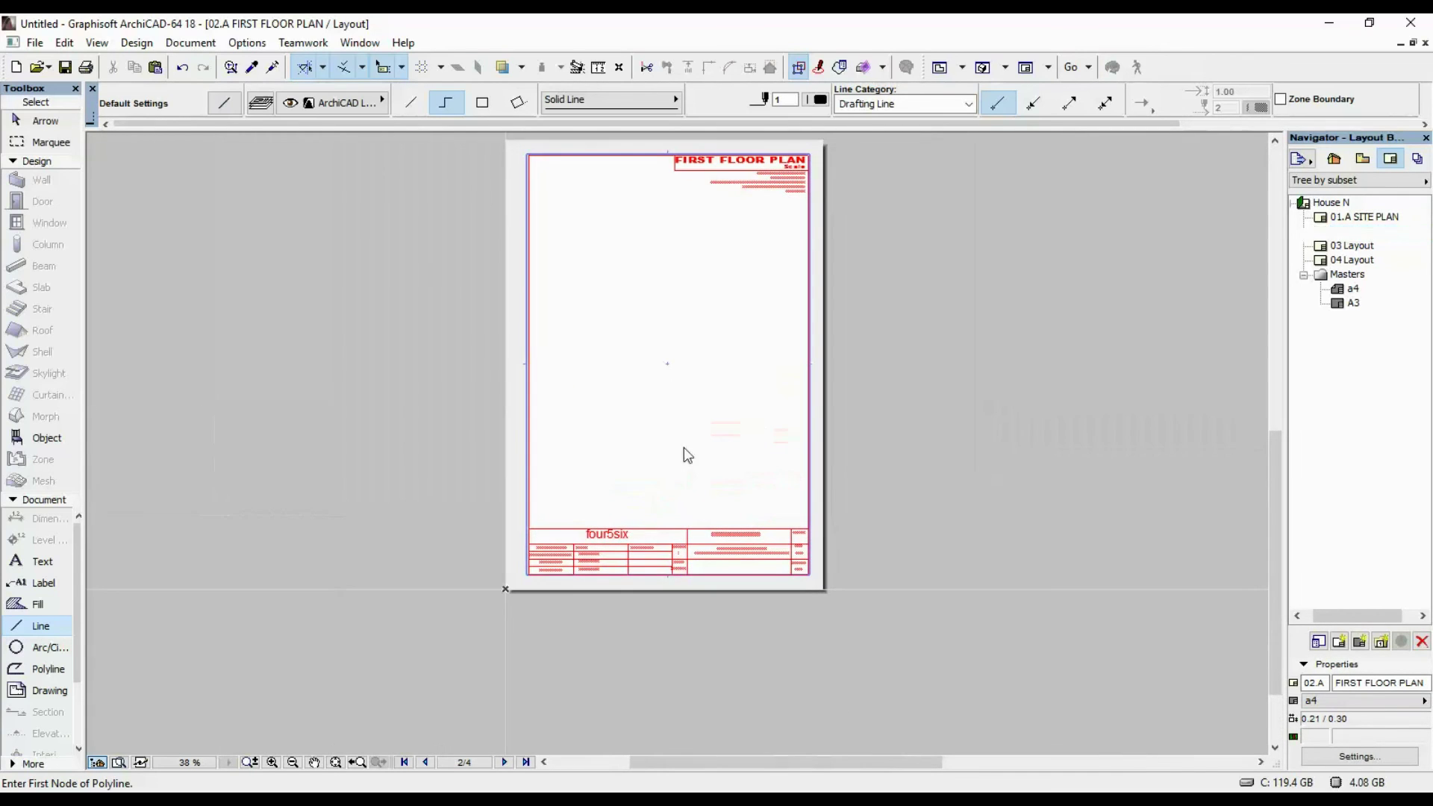
{"action": "left_click", "coordinate": [684, 446], "text": "shift"}
{"action": "key", "text": "Escape"}
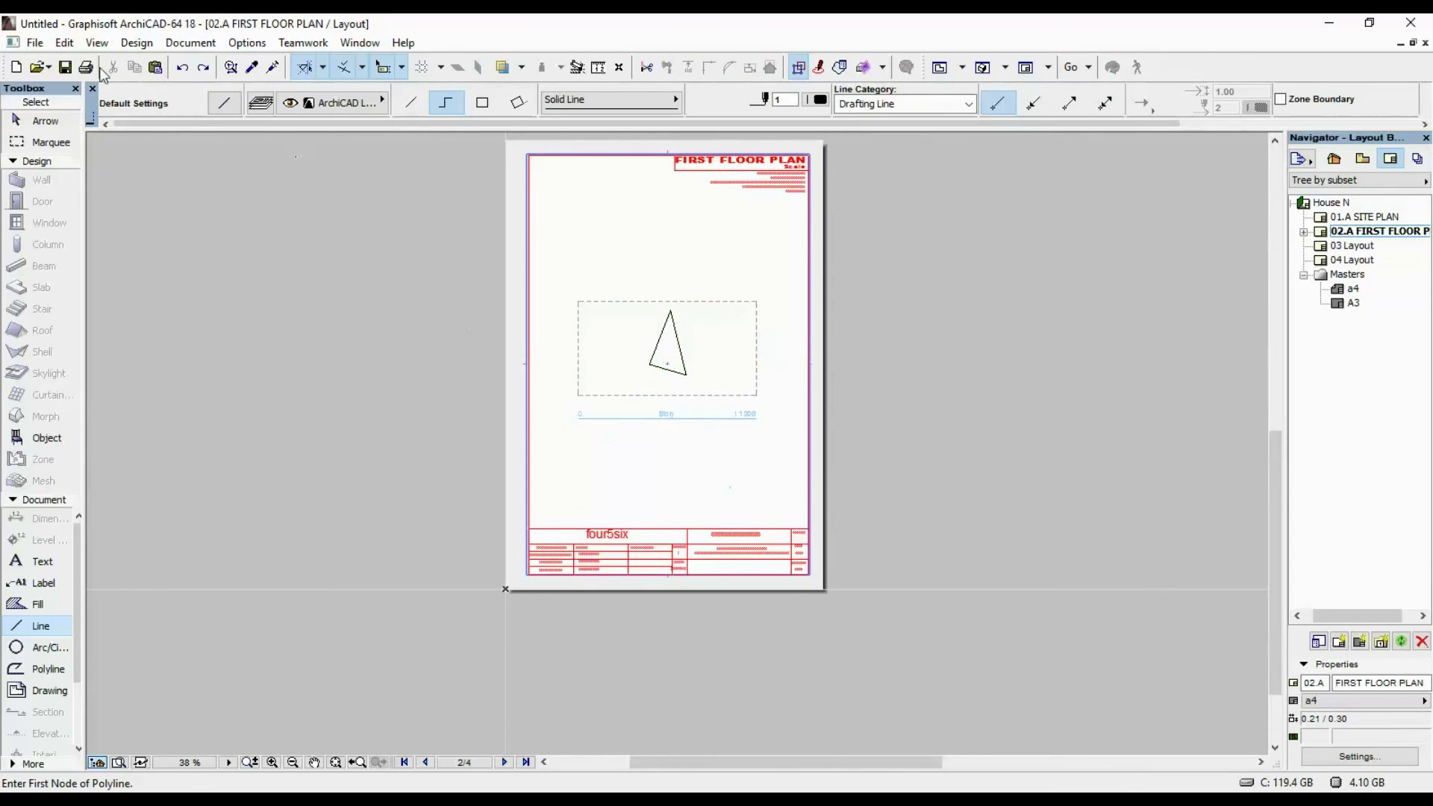
{"action": "scroll", "coordinate": [736, 539], "scroll_direction": "up", "scroll_amount": 10}
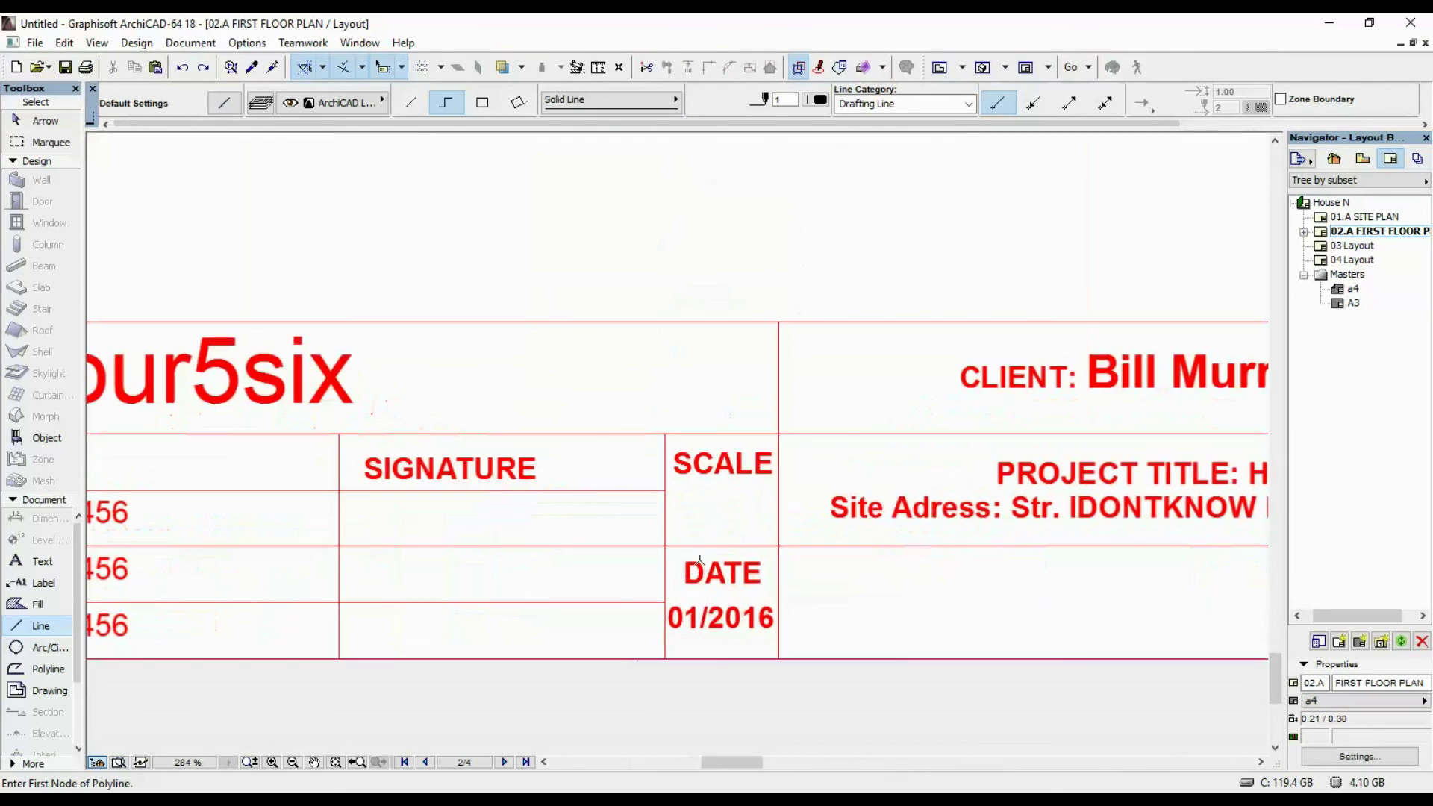
{"action": "scroll", "coordinate": [699, 559], "scroll_direction": "down", "scroll_amount": 7}
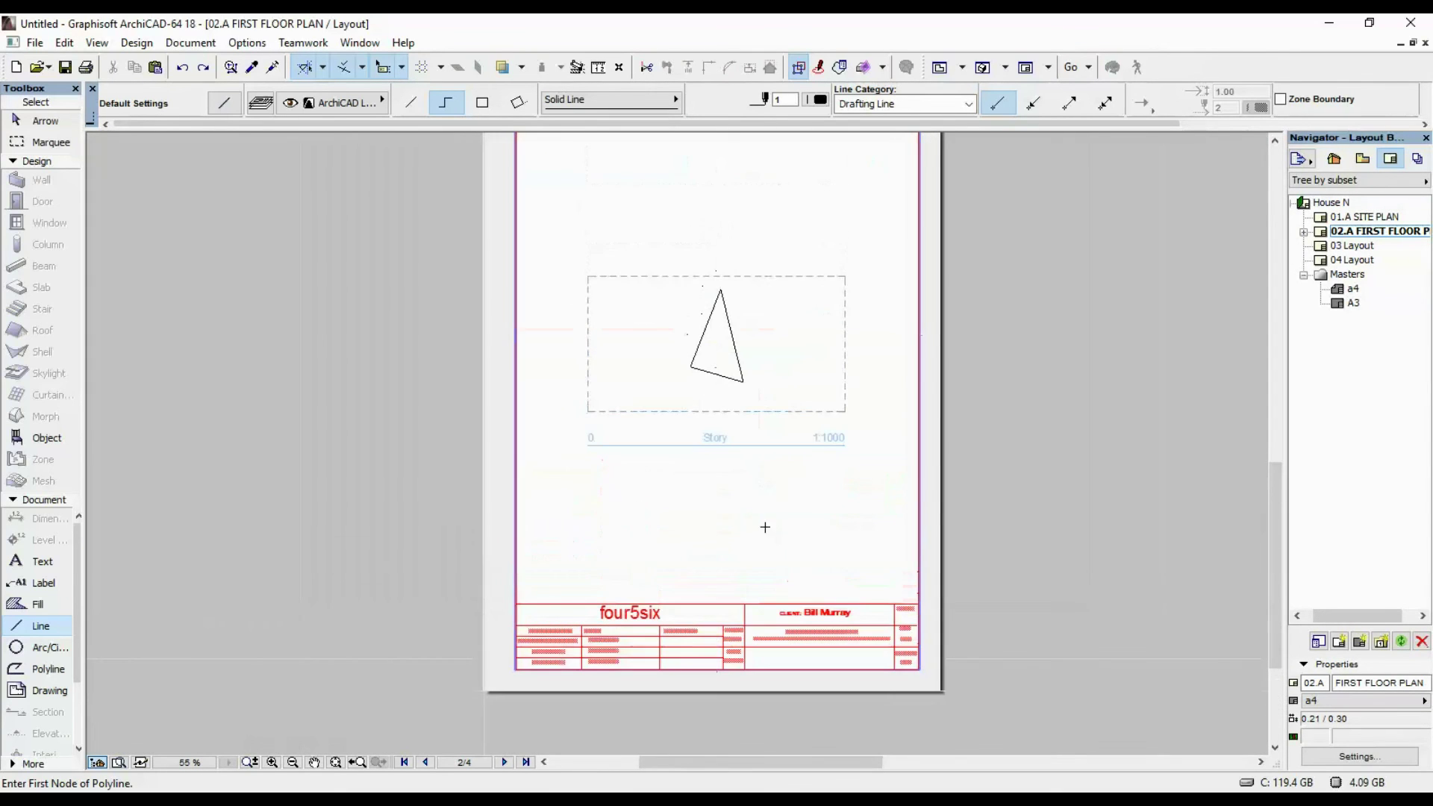
Step: Copy the placed drawing horizontally to beside the page and set the copy's scale to 1:500
{"action": "left_click", "coordinate": [752, 302], "text": "shift"}
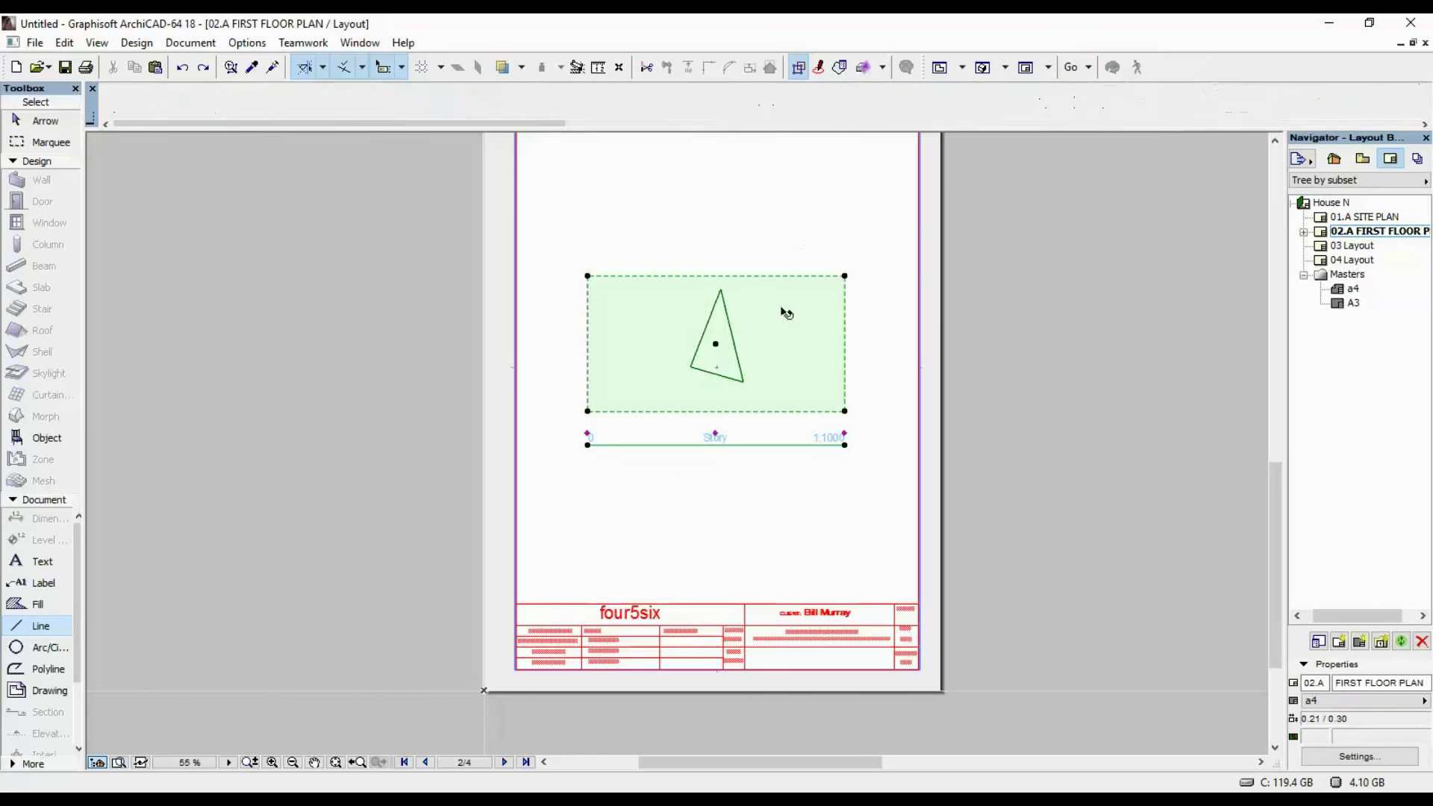
{"action": "left_click", "coordinate": [1073, 330]}
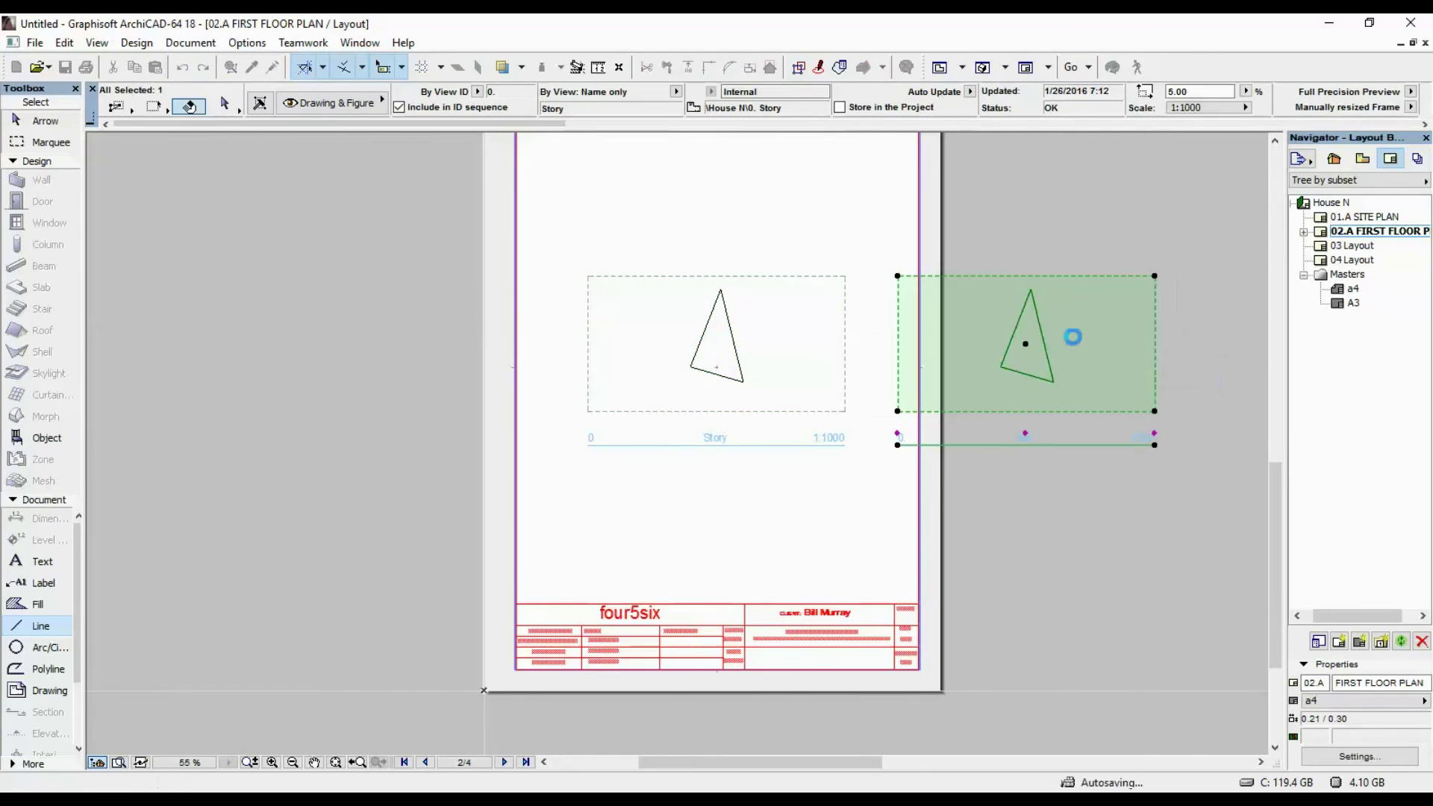
{"action": "middle_click_drag", "start_coordinate": [1073, 330], "coordinate": [802, 260]}
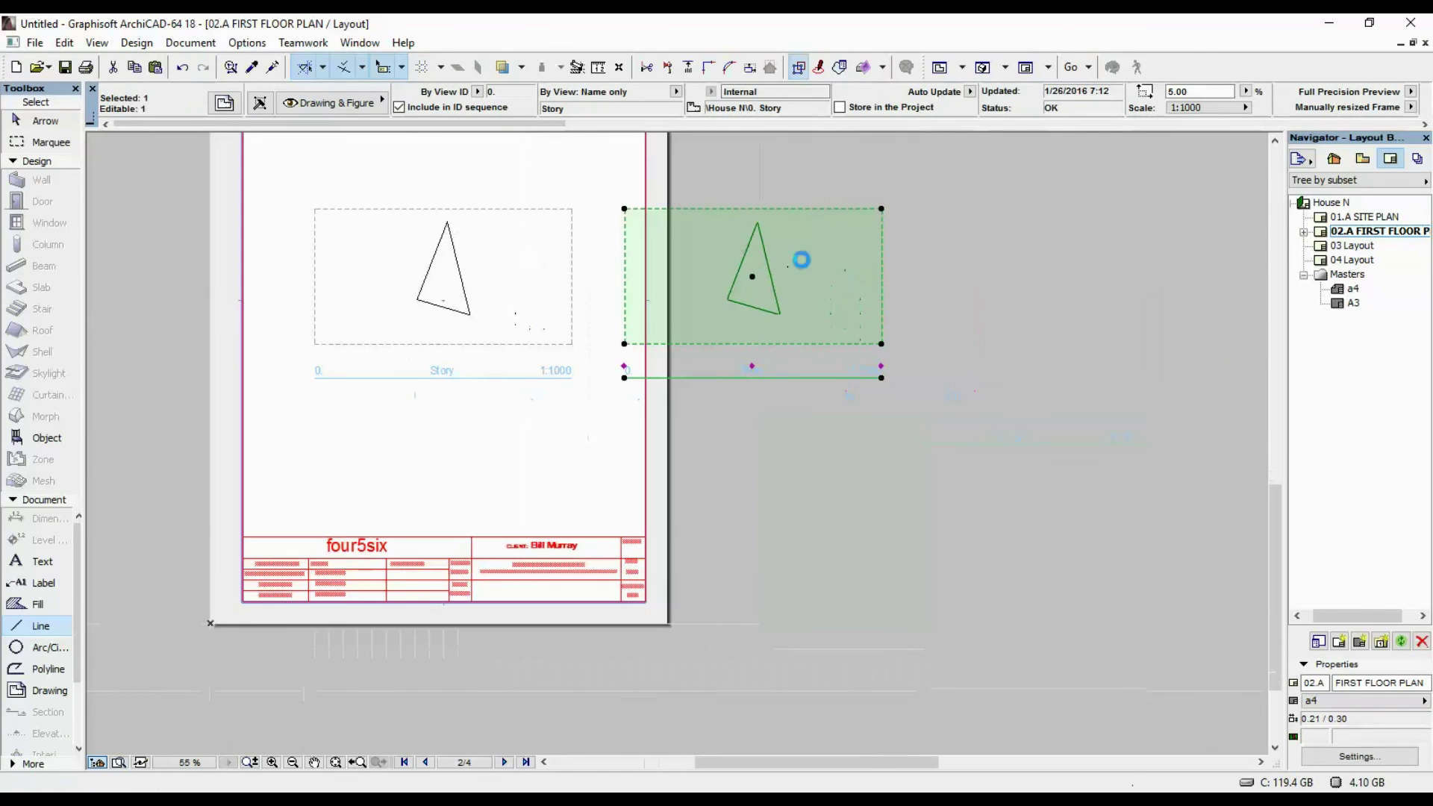
{"action": "left_click", "coordinate": [1201, 110]}
{"action": "left_click", "coordinate": [1287, 297]}
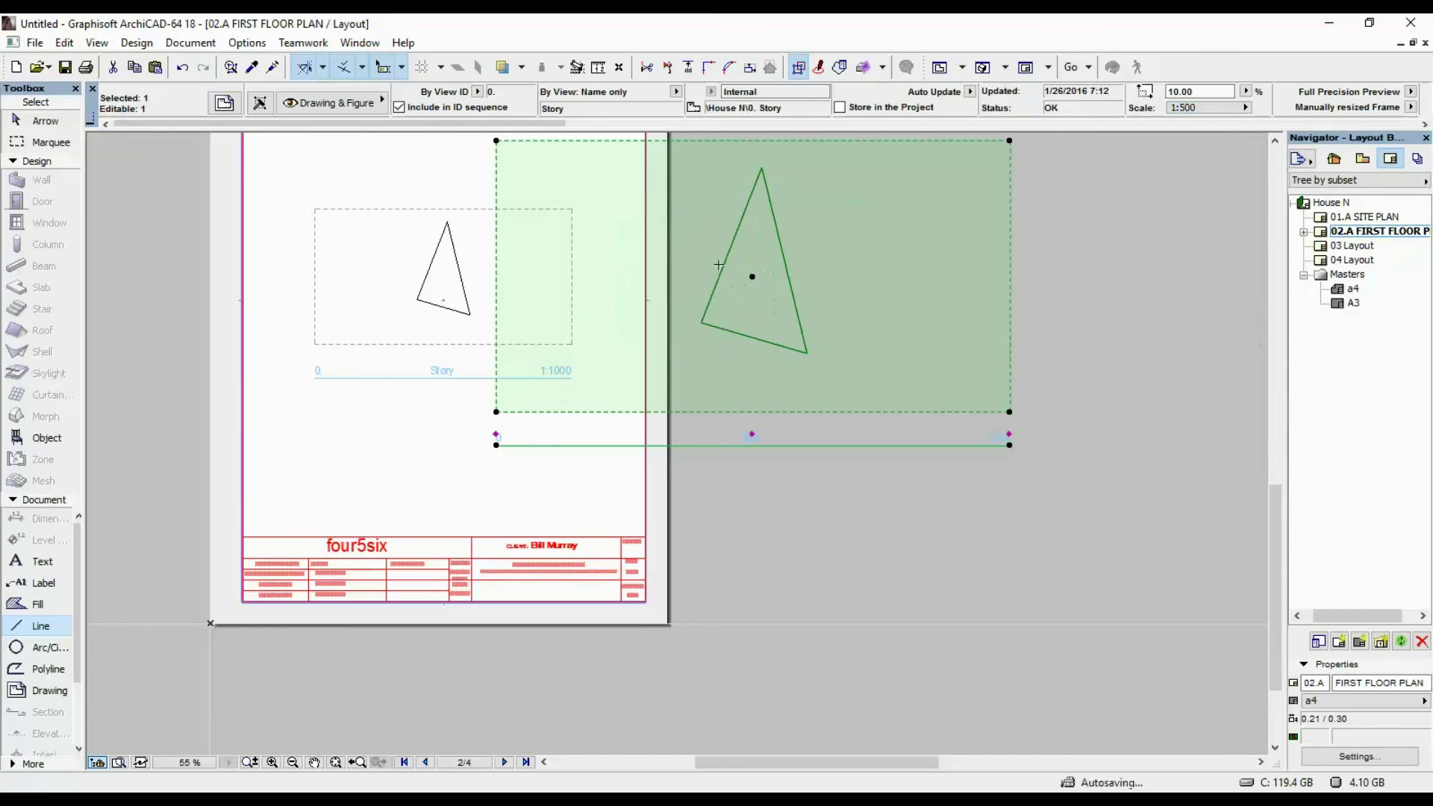
Step: Crop the 1:500 drawing's frame closely around the triangle and move it onto the page above the title block
{"action": "scroll", "coordinate": [743, 336], "scroll_direction": "down", "scroll_amount": 3}
{"action": "left_click", "coordinate": [601, 222]}
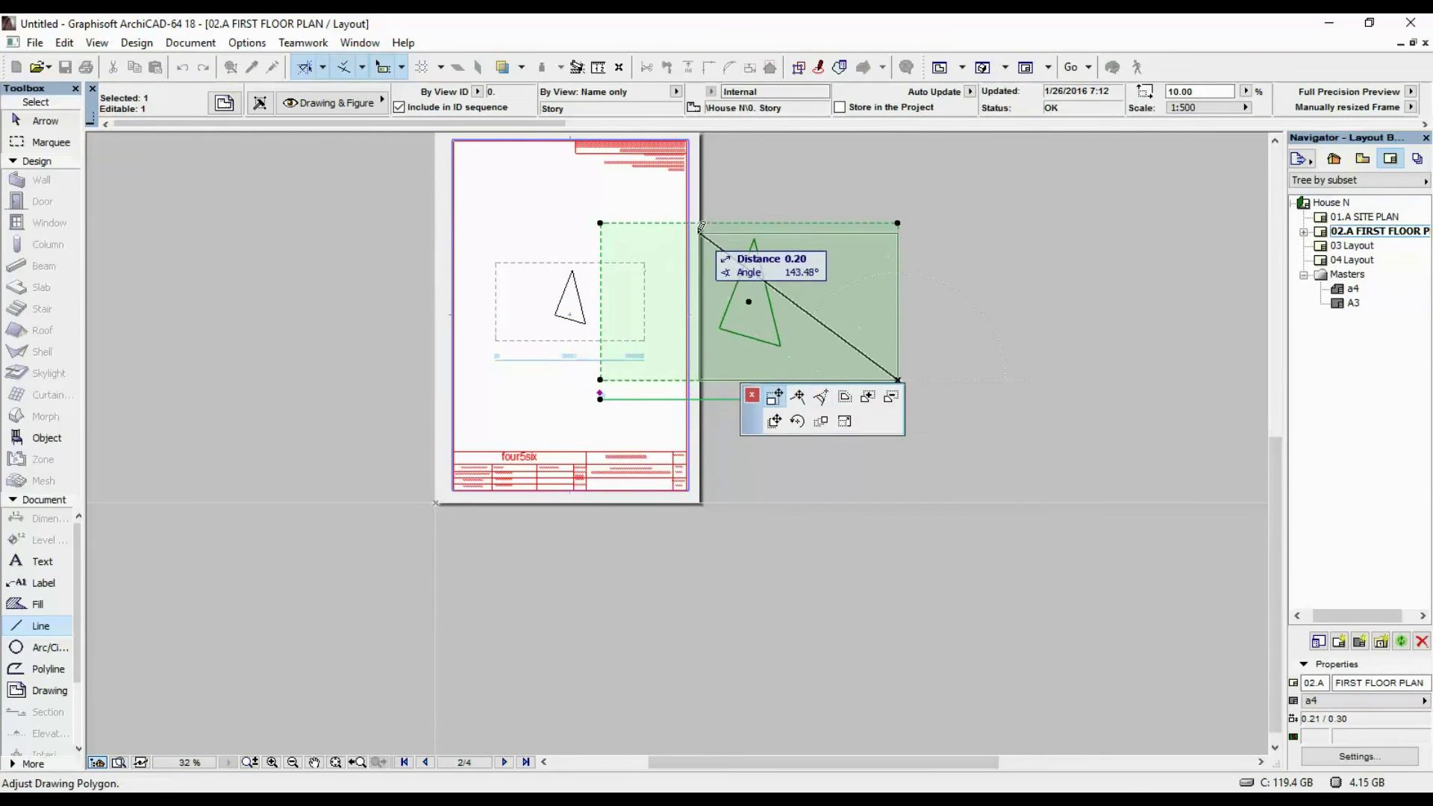
{"action": "left_click", "coordinate": [706, 233]}
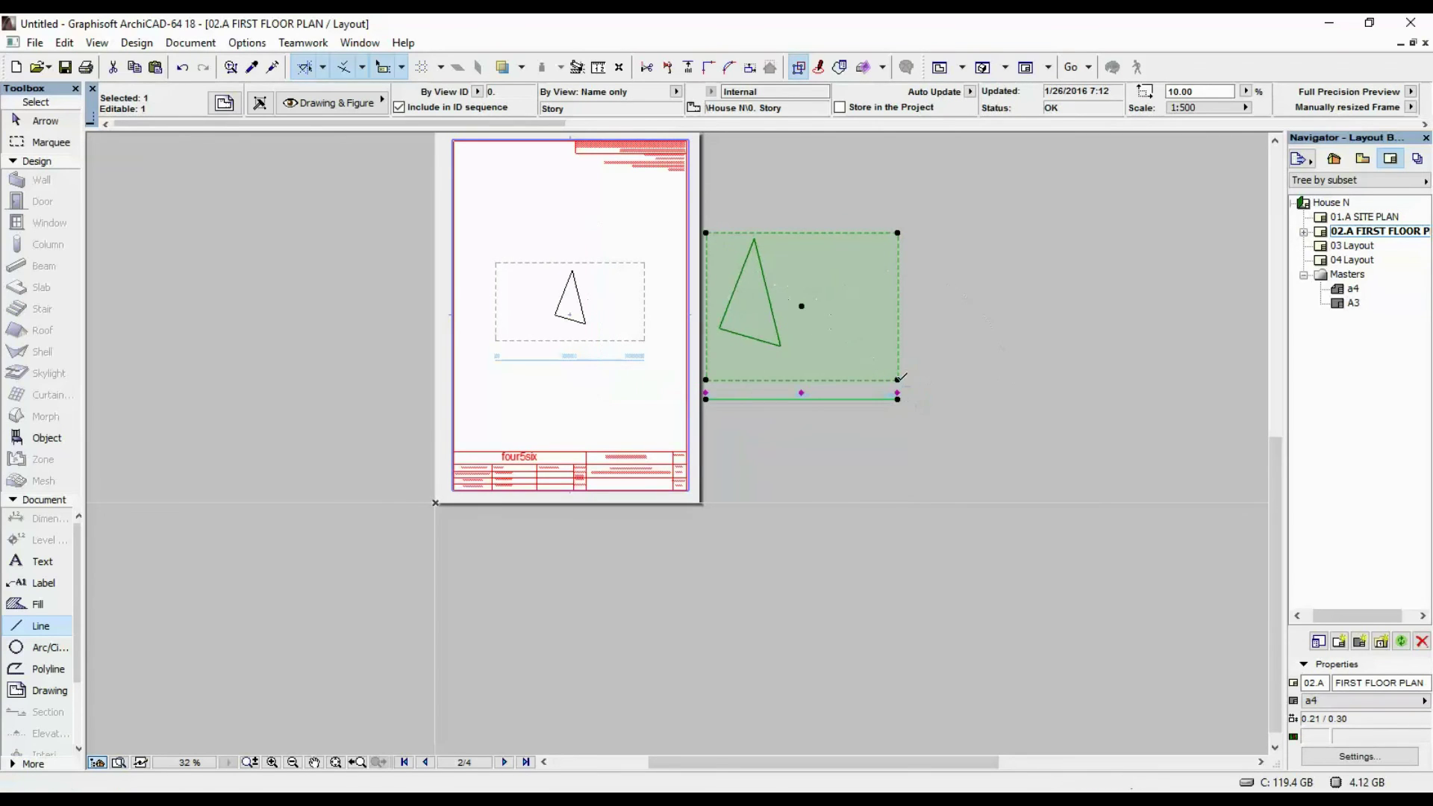
{"action": "left_click", "coordinate": [897, 380]}
{"action": "left_click", "coordinate": [804, 372]}
{"action": "left_click", "coordinate": [755, 303]}
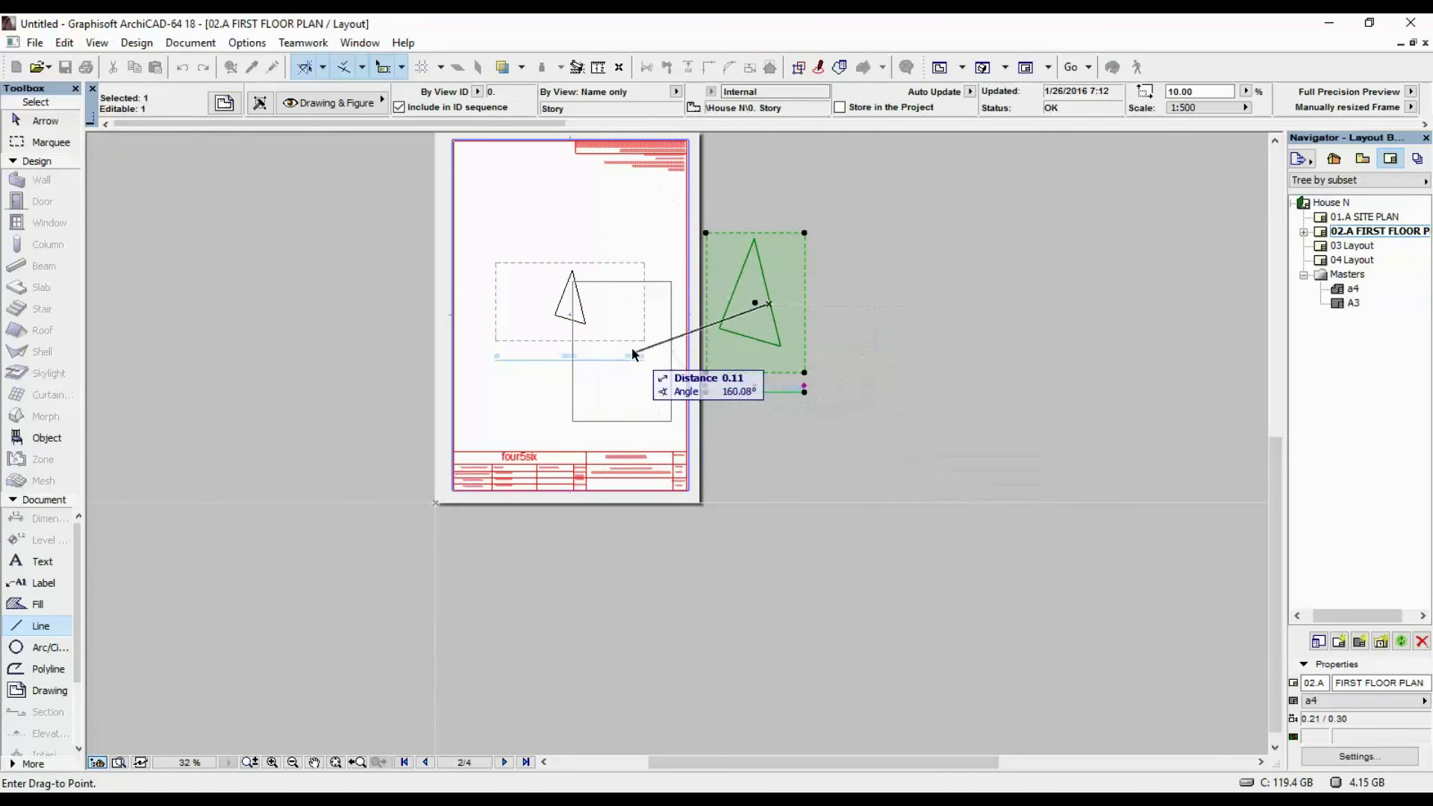
{"action": "left_click", "coordinate": [590, 390]}
{"action": "key", "text": "Escape"}
Step: Examine how the scales of both placed drawings are listed in the title block's SCALE cell and the layout header
{"action": "scroll", "coordinate": [576, 472], "scroll_direction": "up", "scroll_amount": 6}
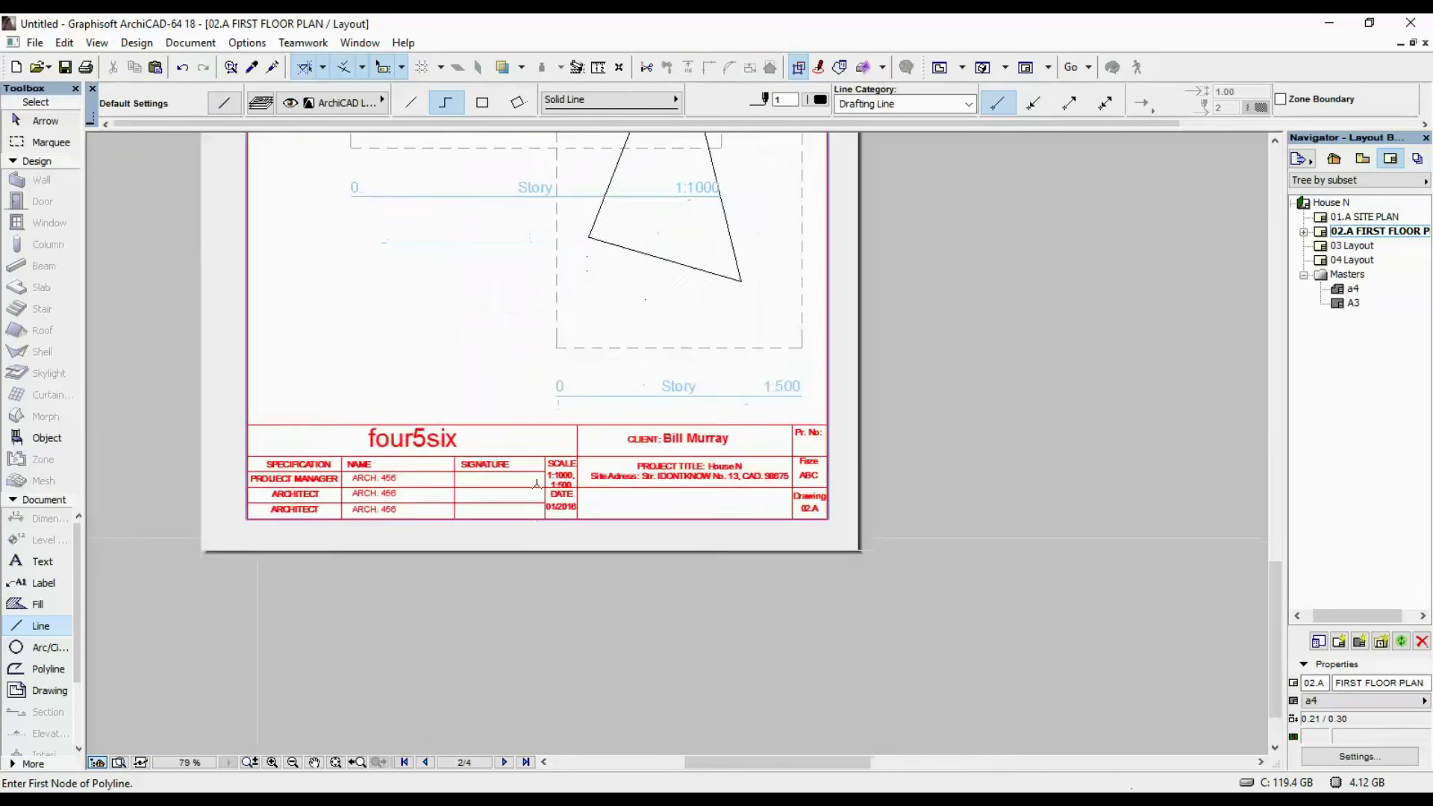
{"action": "scroll", "coordinate": [610, 486], "scroll_direction": "up", "scroll_amount": 2}
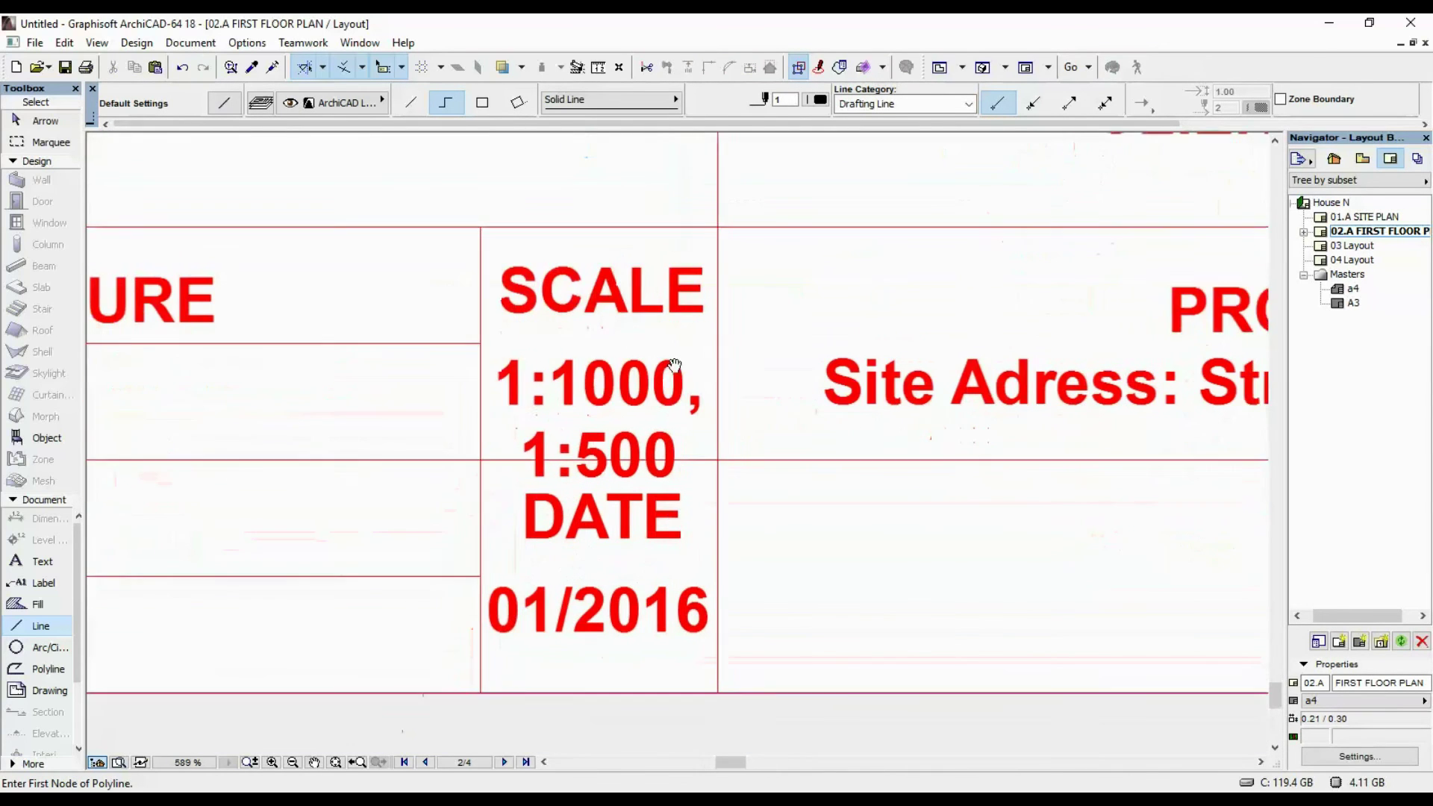
{"action": "scroll", "coordinate": [651, 423], "scroll_direction": "down", "scroll_amount": 4}
{"action": "middle_click_drag", "start_coordinate": [839, 196], "coordinate": [770, 536]}
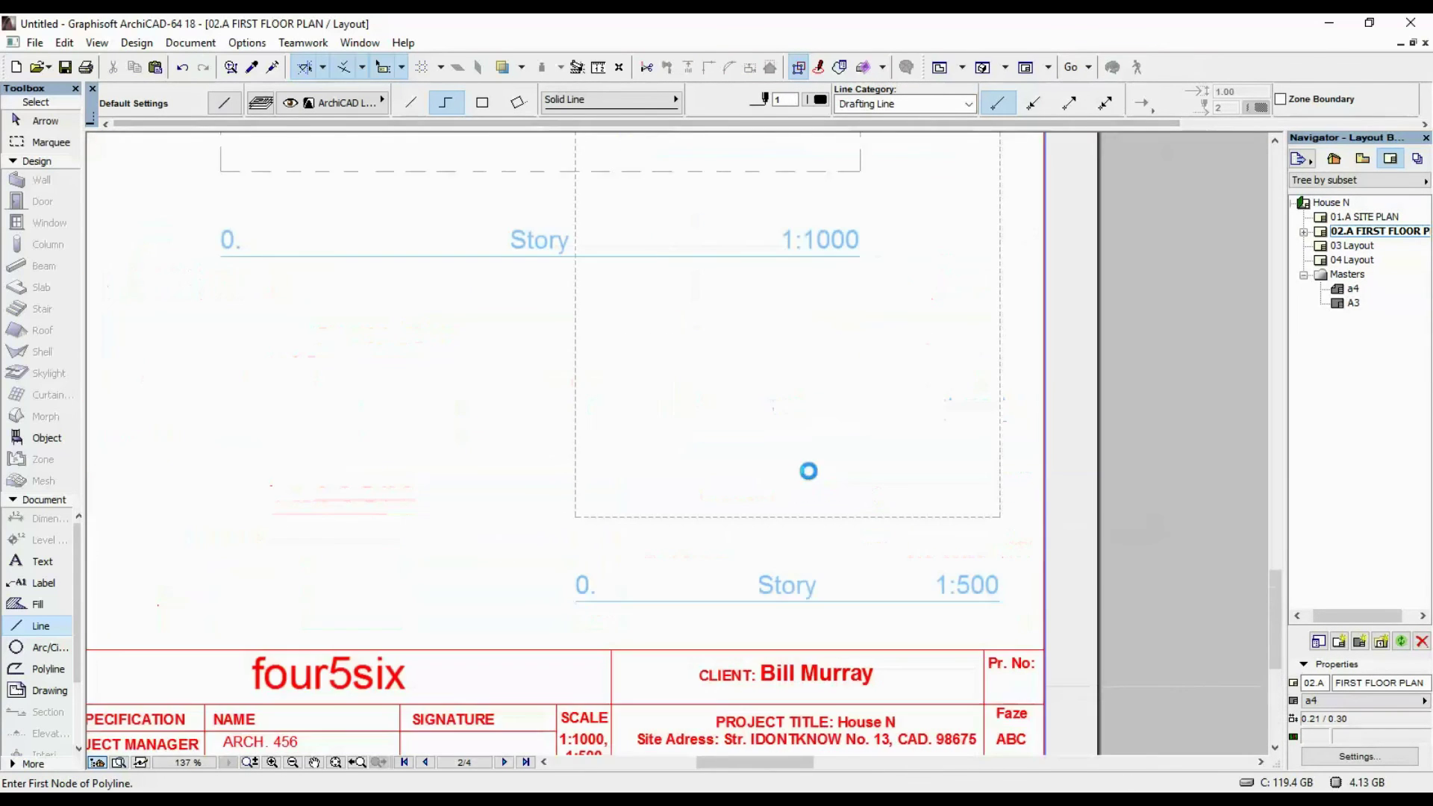
{"action": "middle_click_drag", "start_coordinate": [847, 323], "coordinate": [767, 749]}
{"action": "middle_click_drag", "start_coordinate": [886, 226], "coordinate": [733, 709]}
{"action": "scroll", "coordinate": [772, 283], "scroll_direction": "up", "scroll_amount": 3}
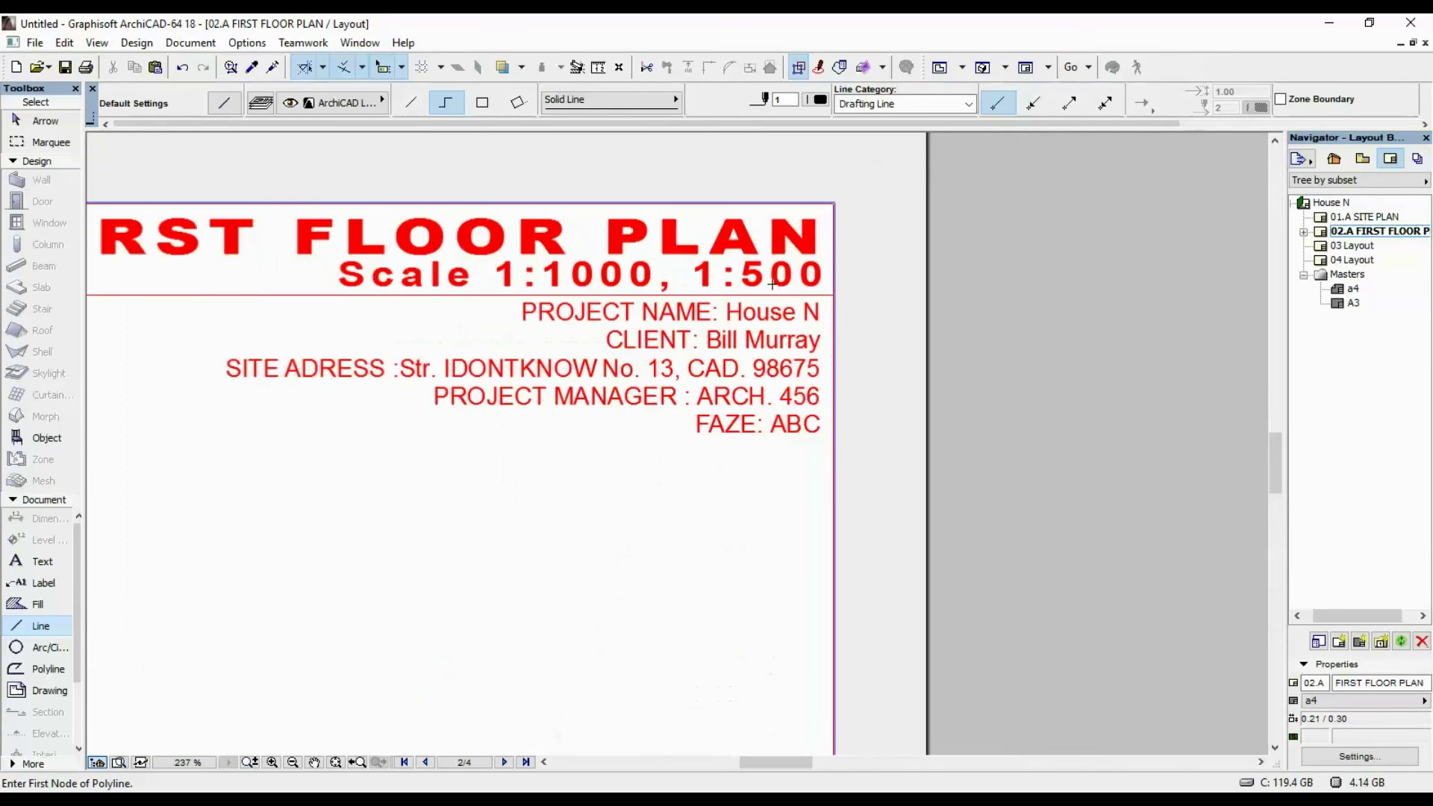
{"action": "scroll", "coordinate": [540, 473], "scroll_direction": "down", "scroll_amount": 6}
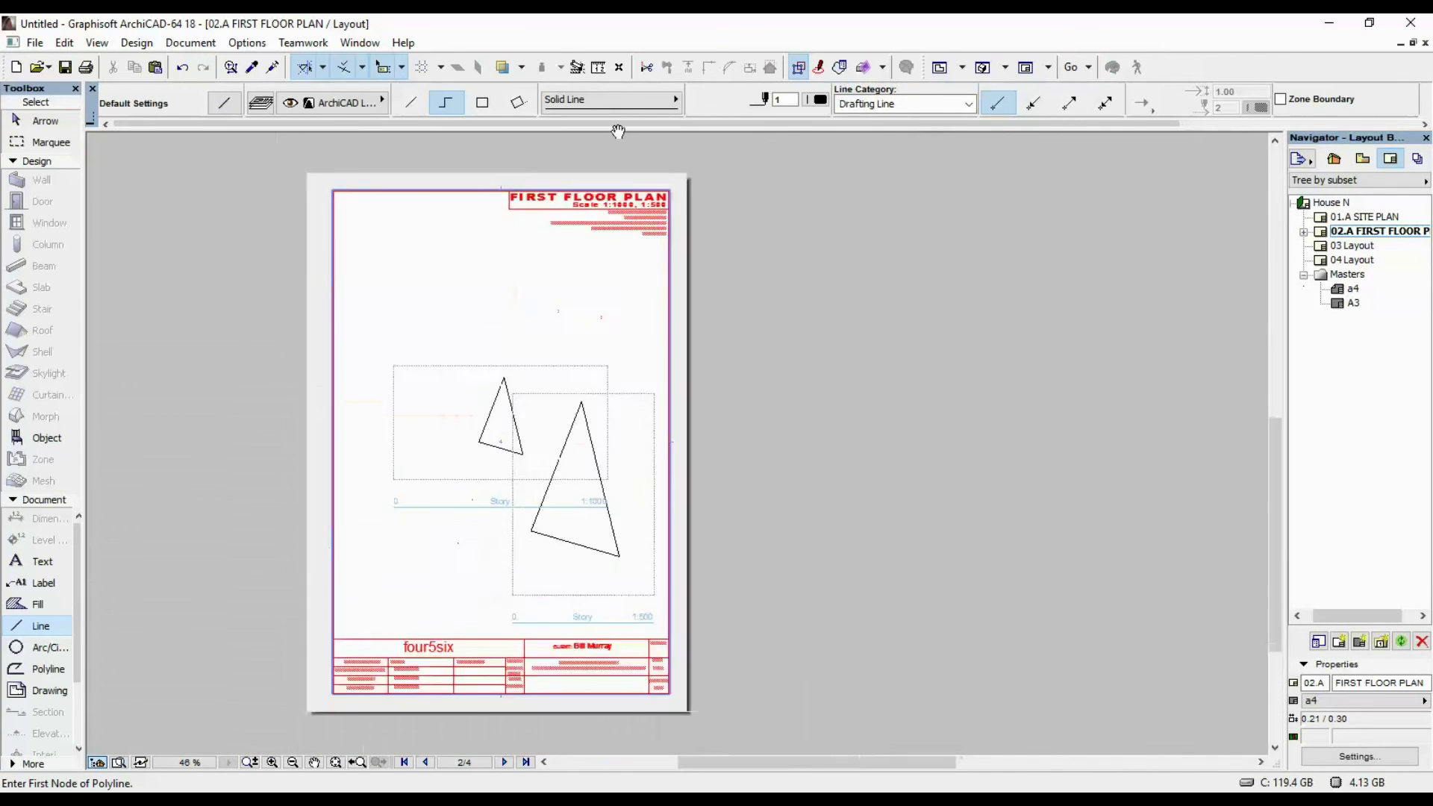
{"action": "scroll", "coordinate": [548, 438], "scroll_direction": "up", "scroll_amount": 5}
{"action": "scroll", "coordinate": [547, 438], "scroll_direction": "up", "scroll_amount": 5}
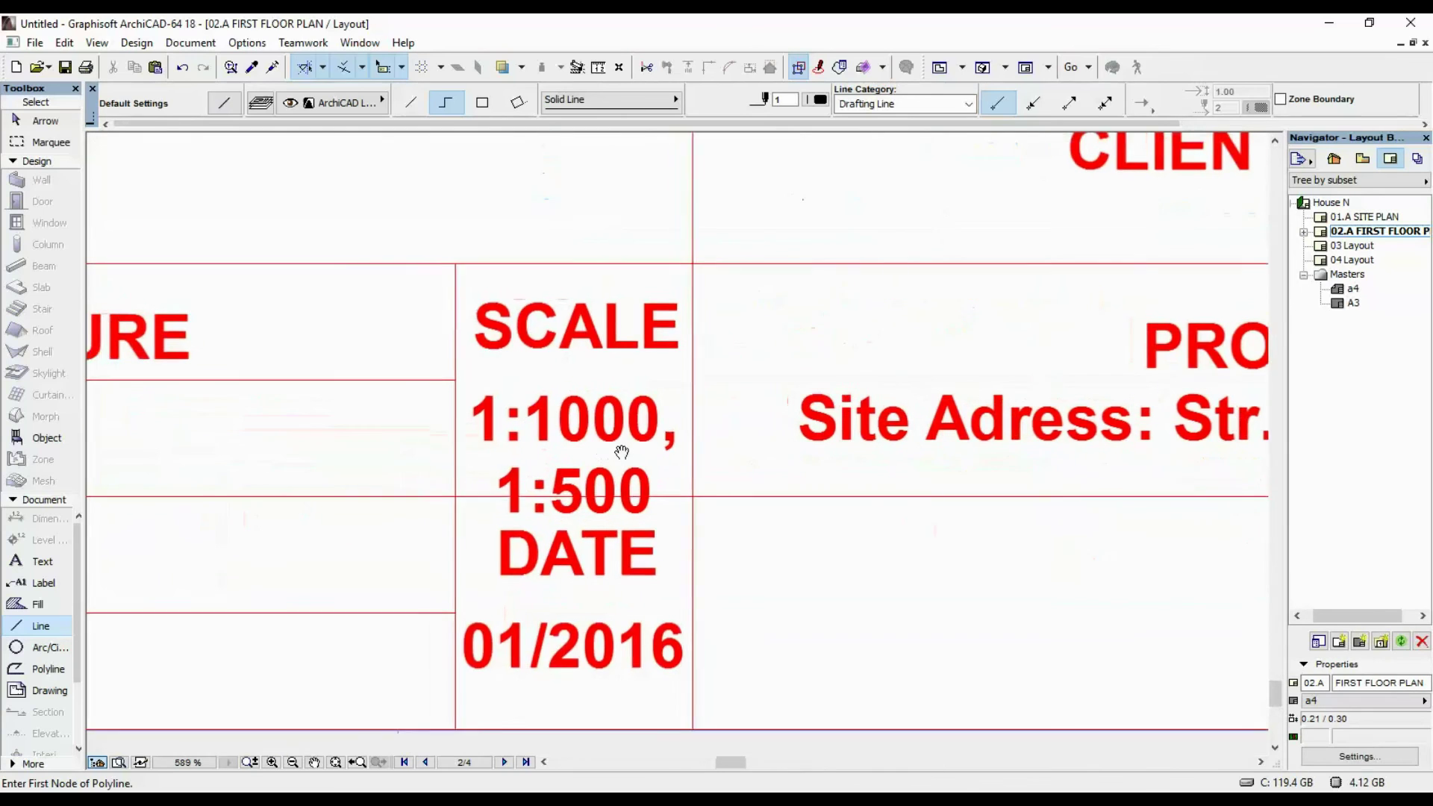
Step: In the a4 master layout, move the scale autotext up beneath the SCALE heading and check its fit on the FIRST FLOOR PLAN layout
{"action": "double_click", "coordinate": [1353, 289]}
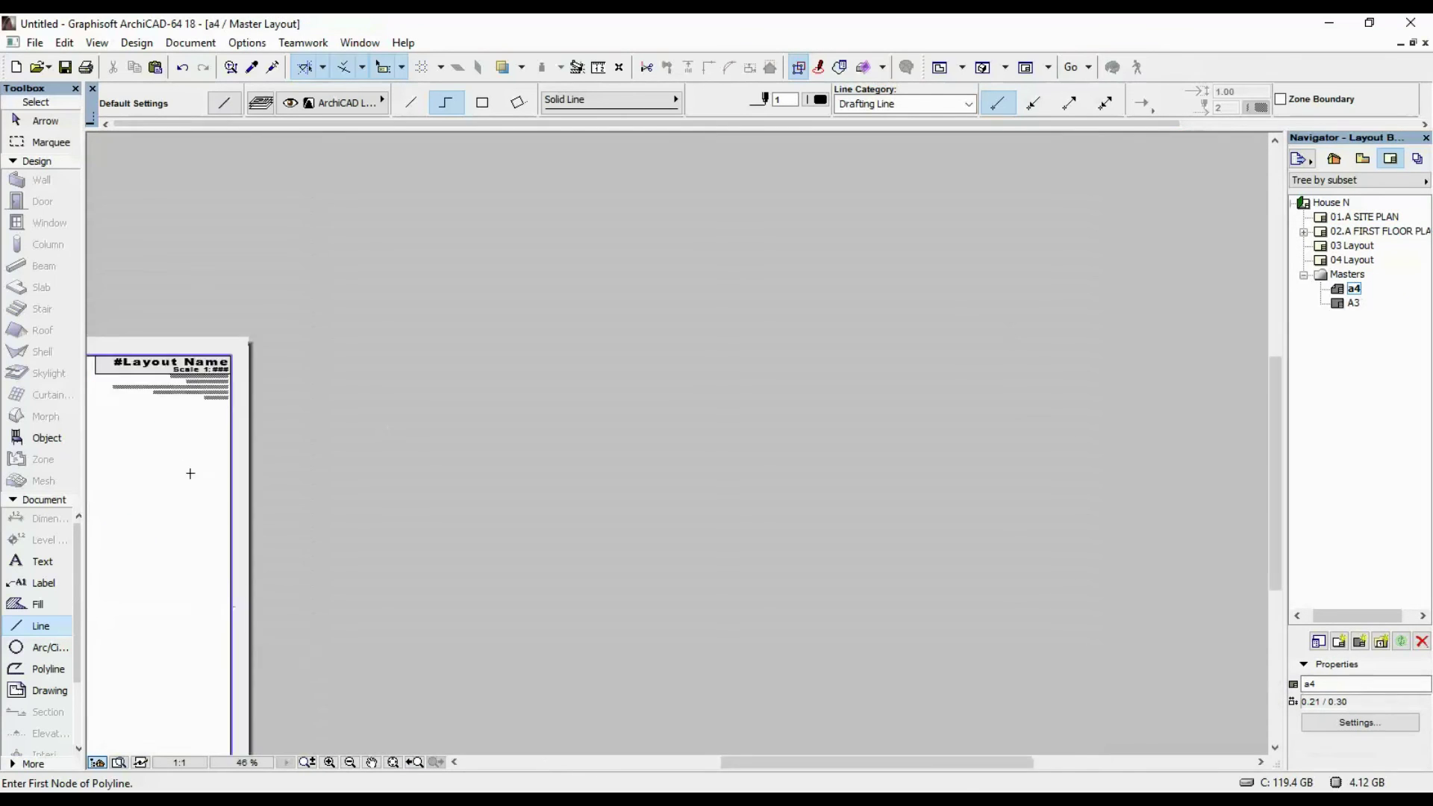
{"action": "scroll", "coordinate": [706, 466], "scroll_direction": "up", "scroll_amount": 8}
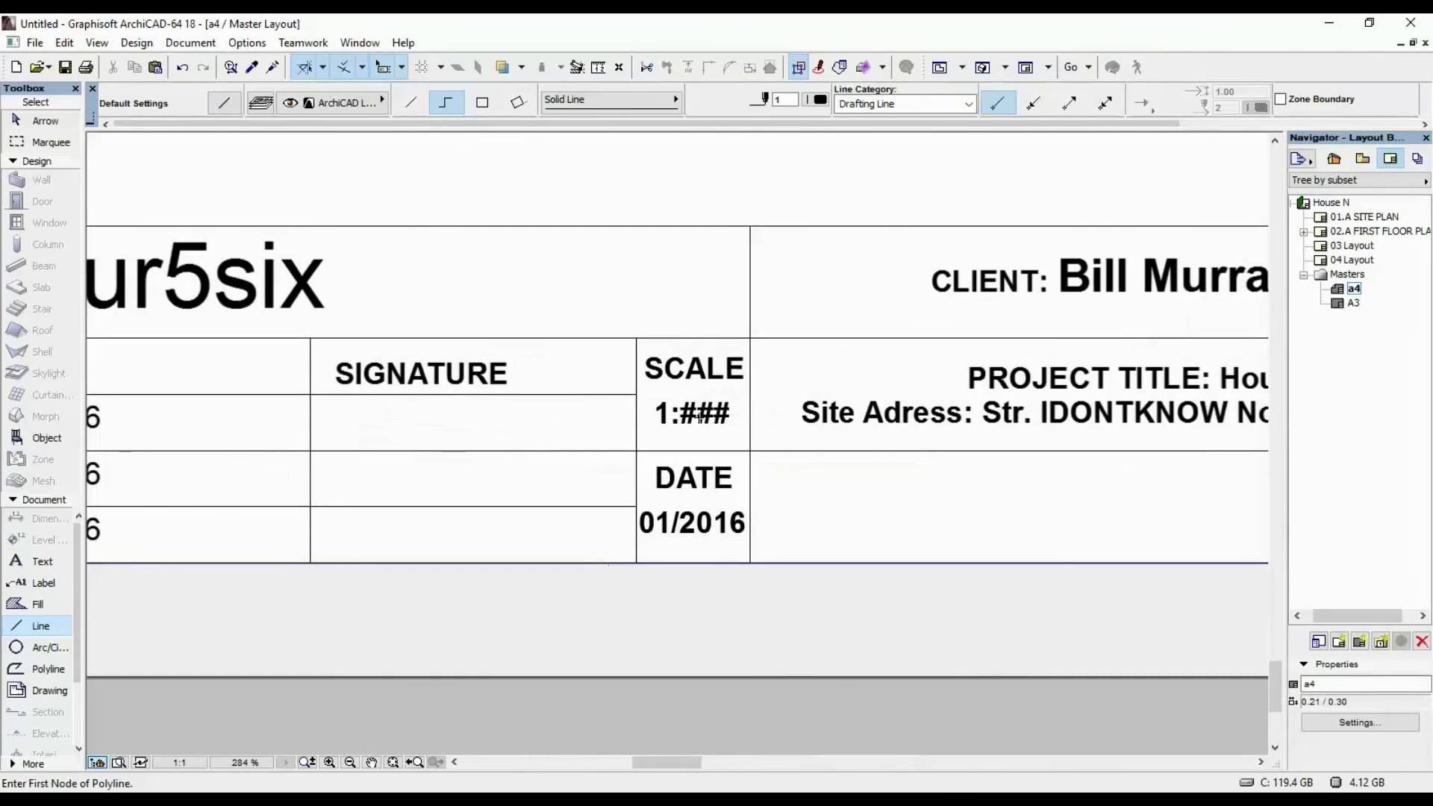
{"action": "left_click", "coordinate": [699, 415], "text": "shift"}
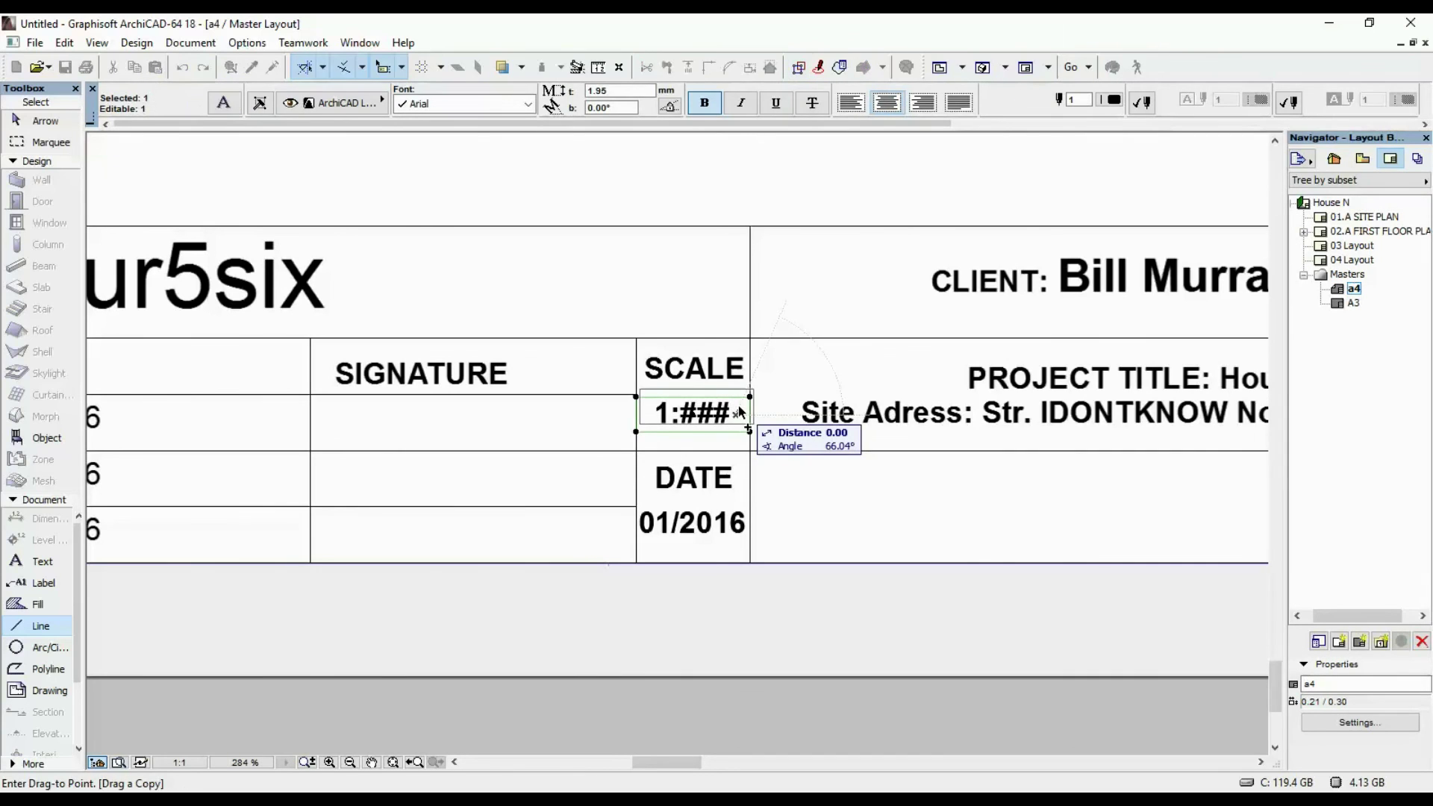
{"action": "key", "text": "Escape"}
{"action": "left_click", "coordinate": [727, 421], "text": "shift"}
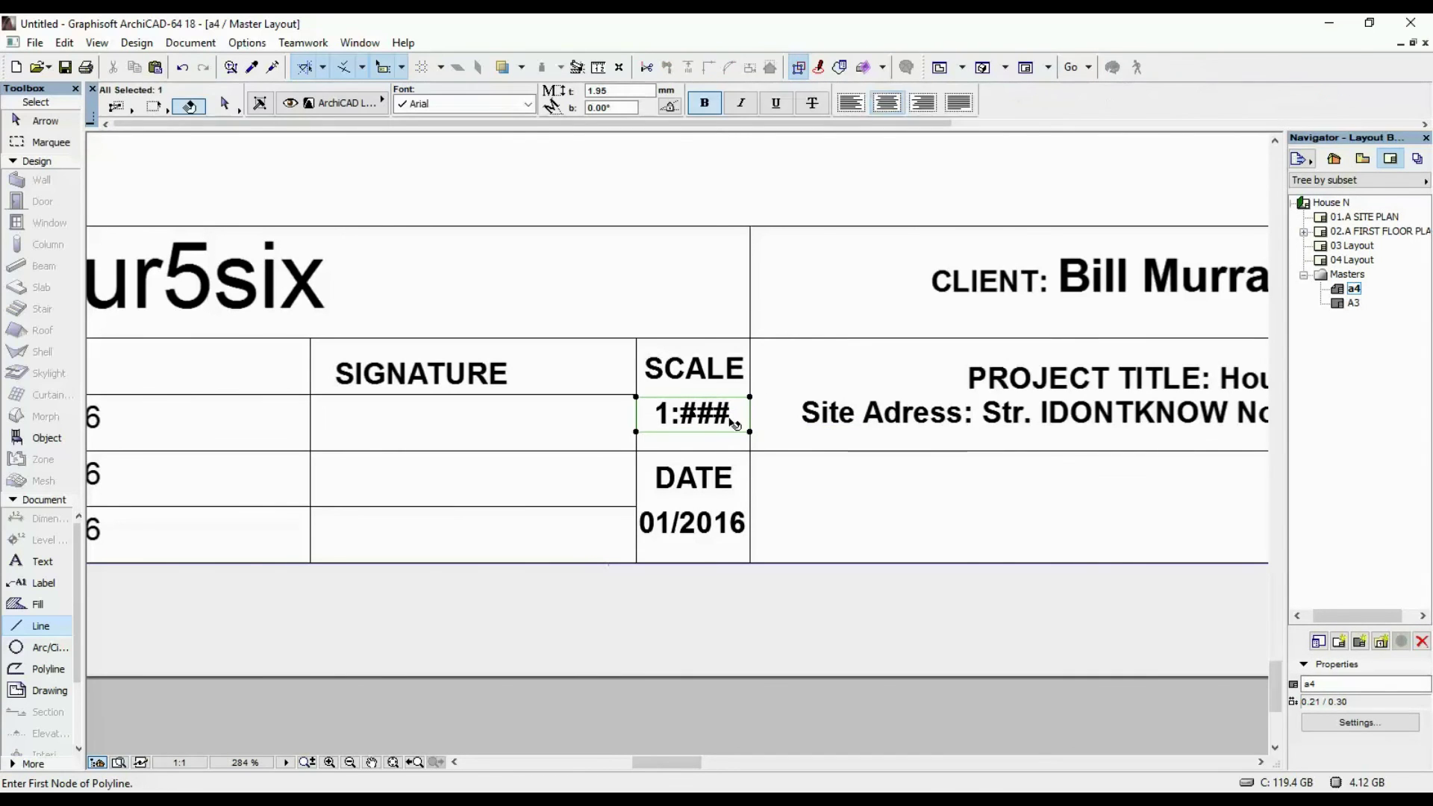
{"action": "key", "text": "ctrl+d"}
{"action": "left_click", "coordinate": [729, 420]}
{"action": "left_click", "coordinate": [731, 399]}
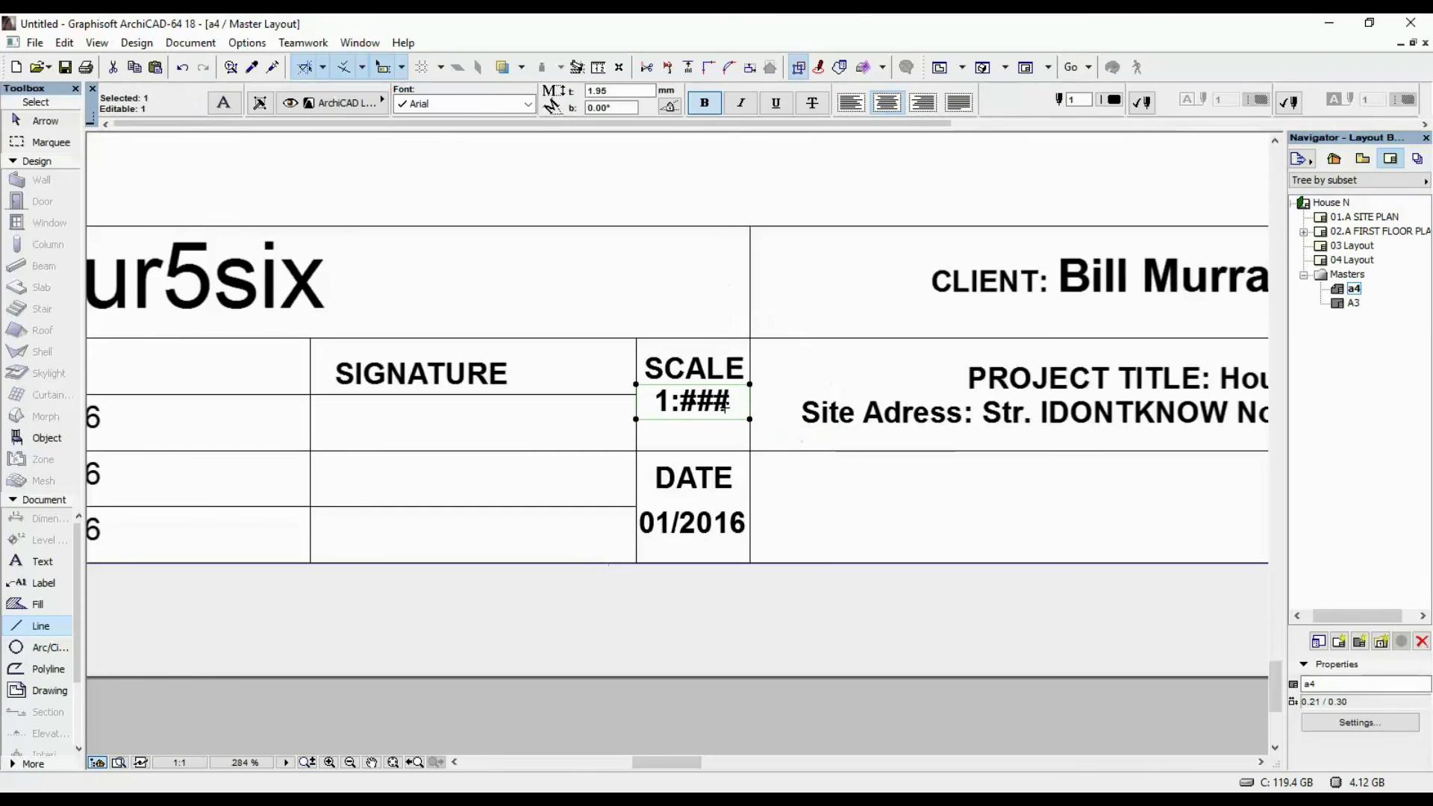
{"action": "key", "text": "Escape"}
{"action": "double_click", "coordinate": [1371, 216]}
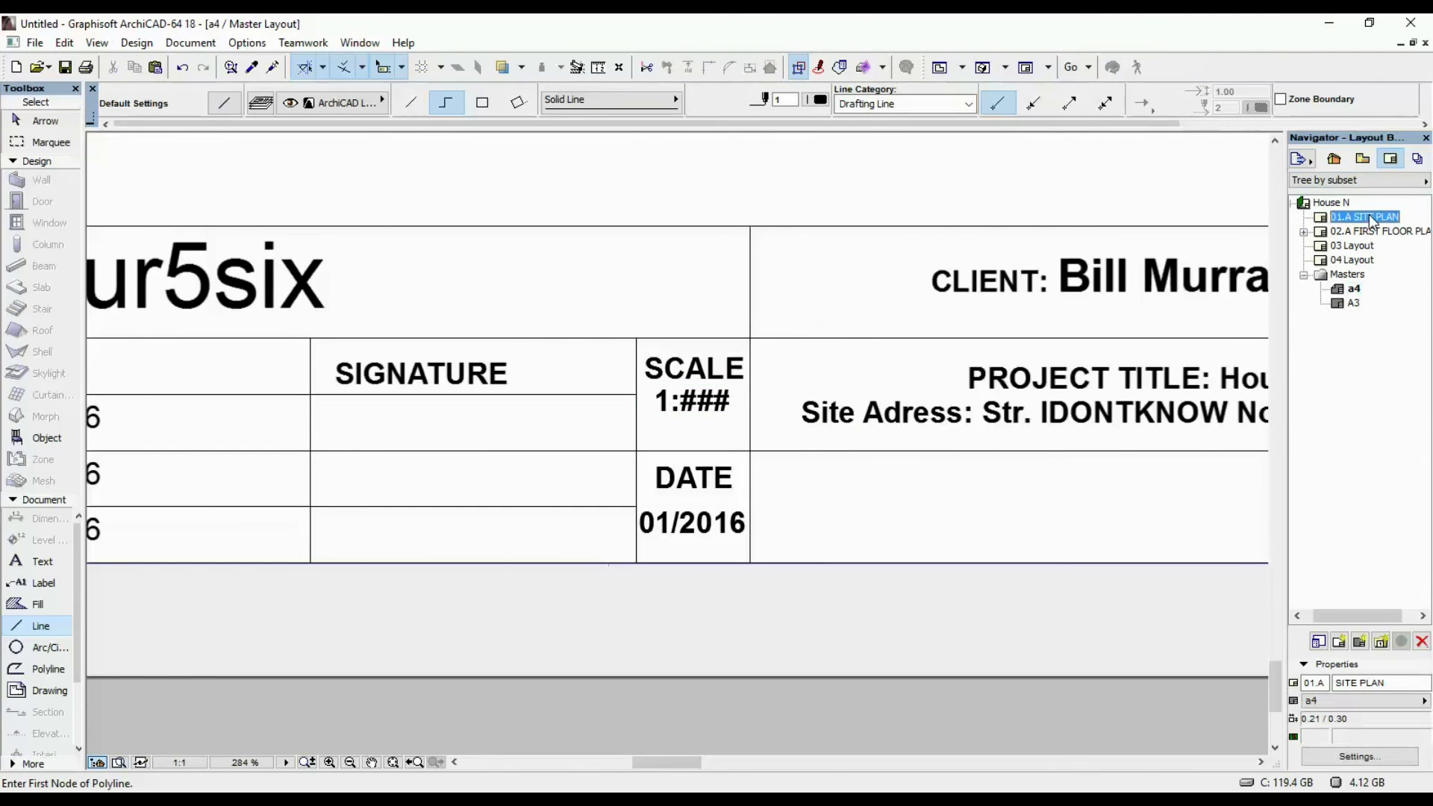
{"action": "double_click", "coordinate": [1409, 233]}
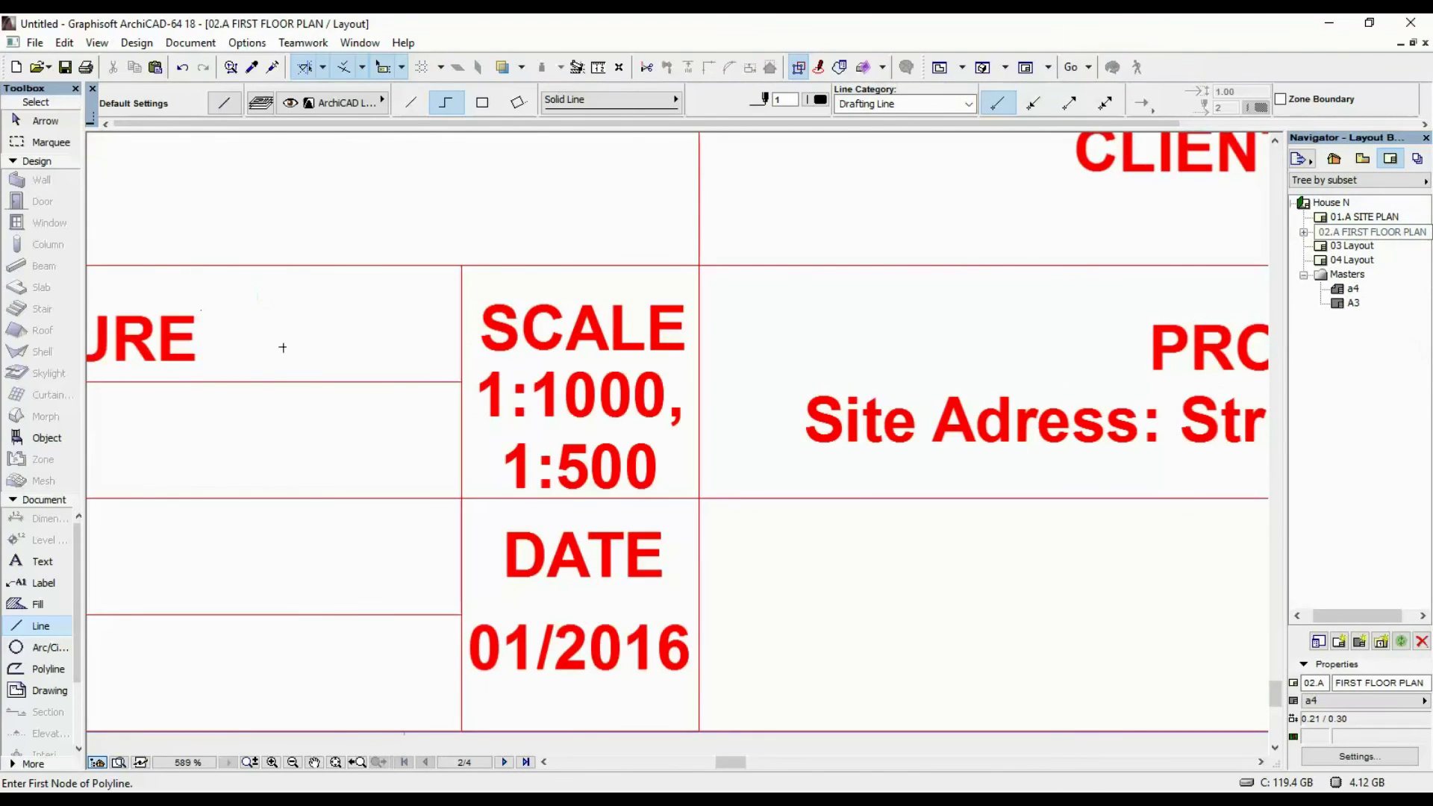
{"action": "scroll", "coordinate": [575, 388], "scroll_direction": "down", "scroll_amount": 6}
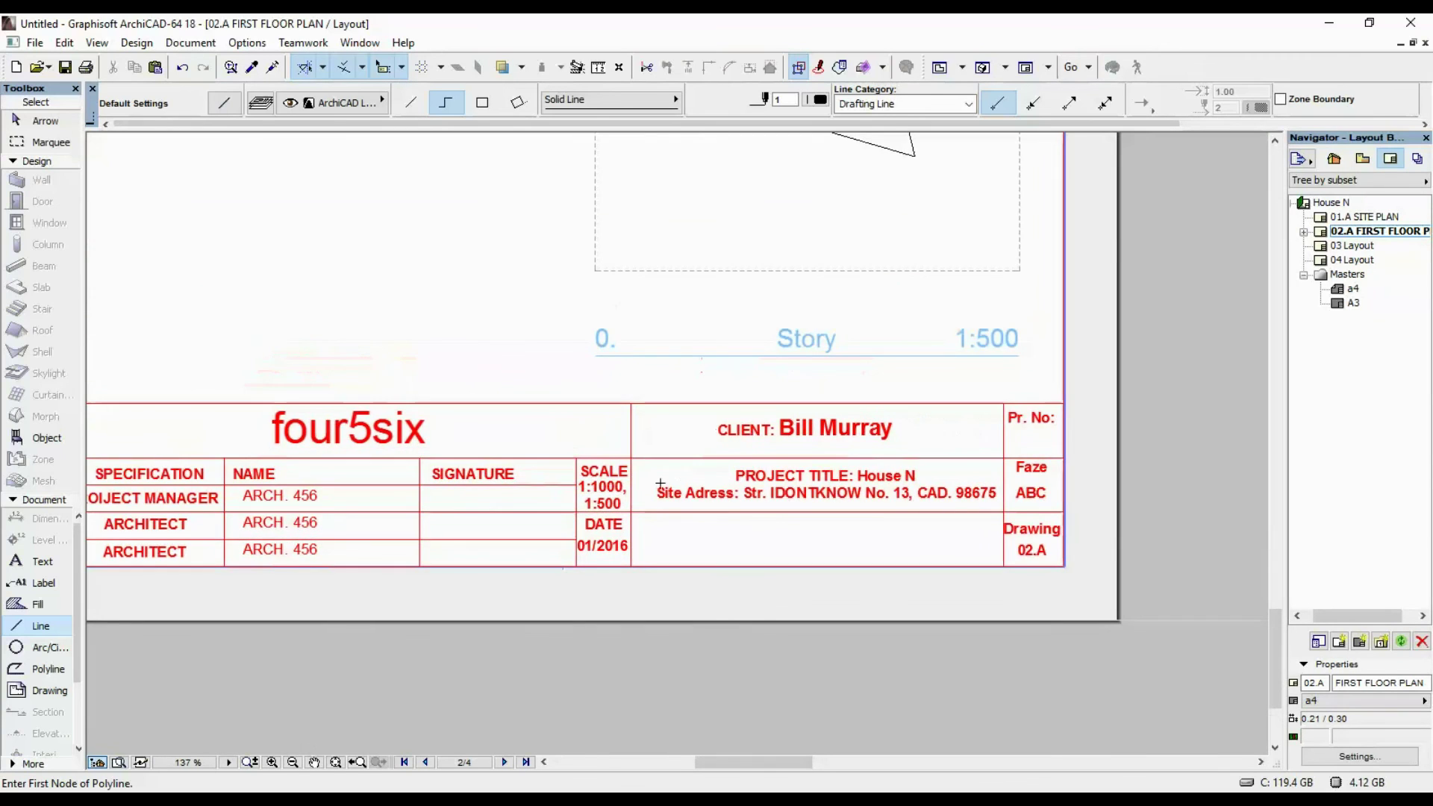
Step: Add a Project Number autotext below Pr. No: in the a4 master's title block and check it on the FIRST FLOOR PLAN layout
{"action": "scroll", "coordinate": [659, 254], "scroll_direction": "down", "scroll_amount": 3}
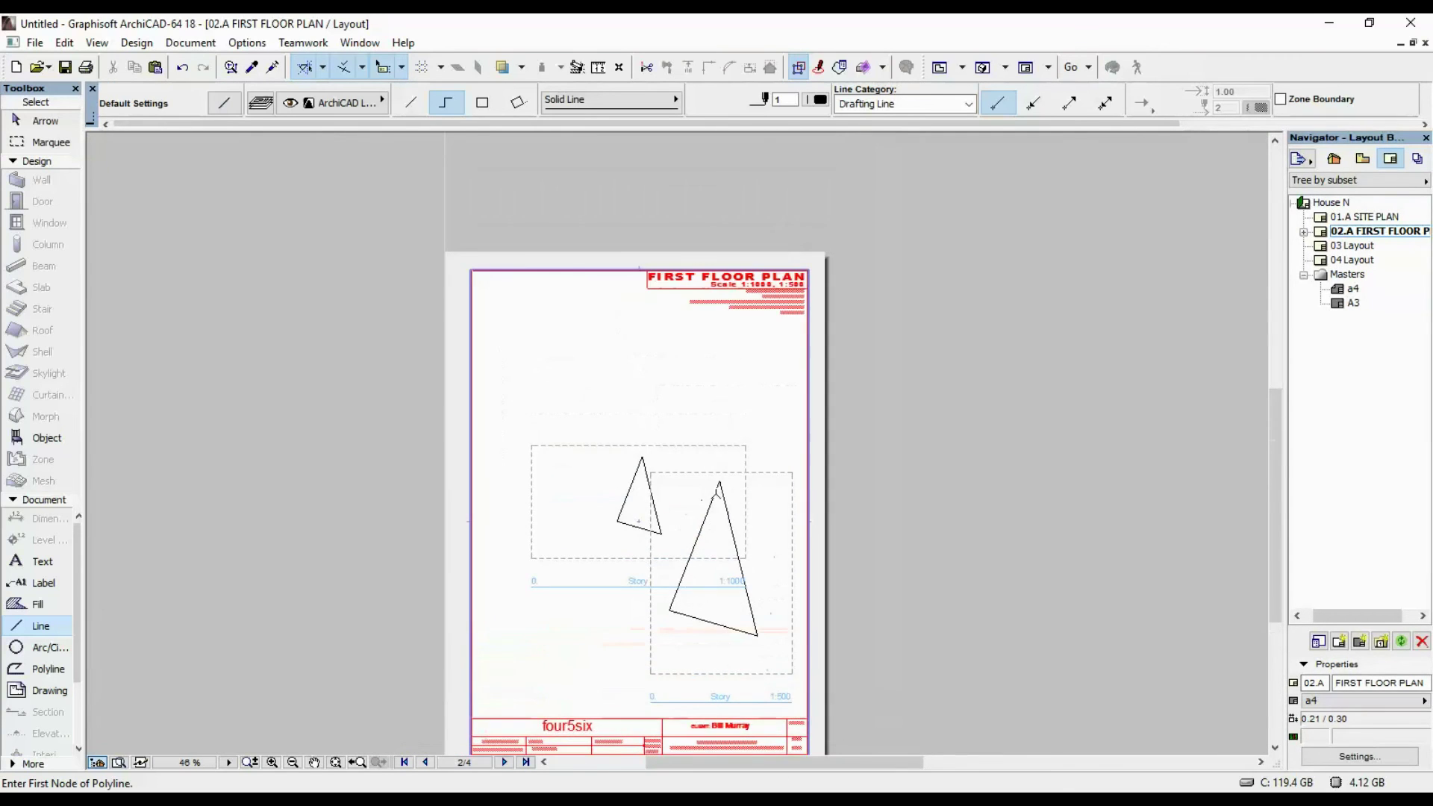
{"action": "scroll", "coordinate": [826, 607], "scroll_direction": "up", "scroll_amount": 7}
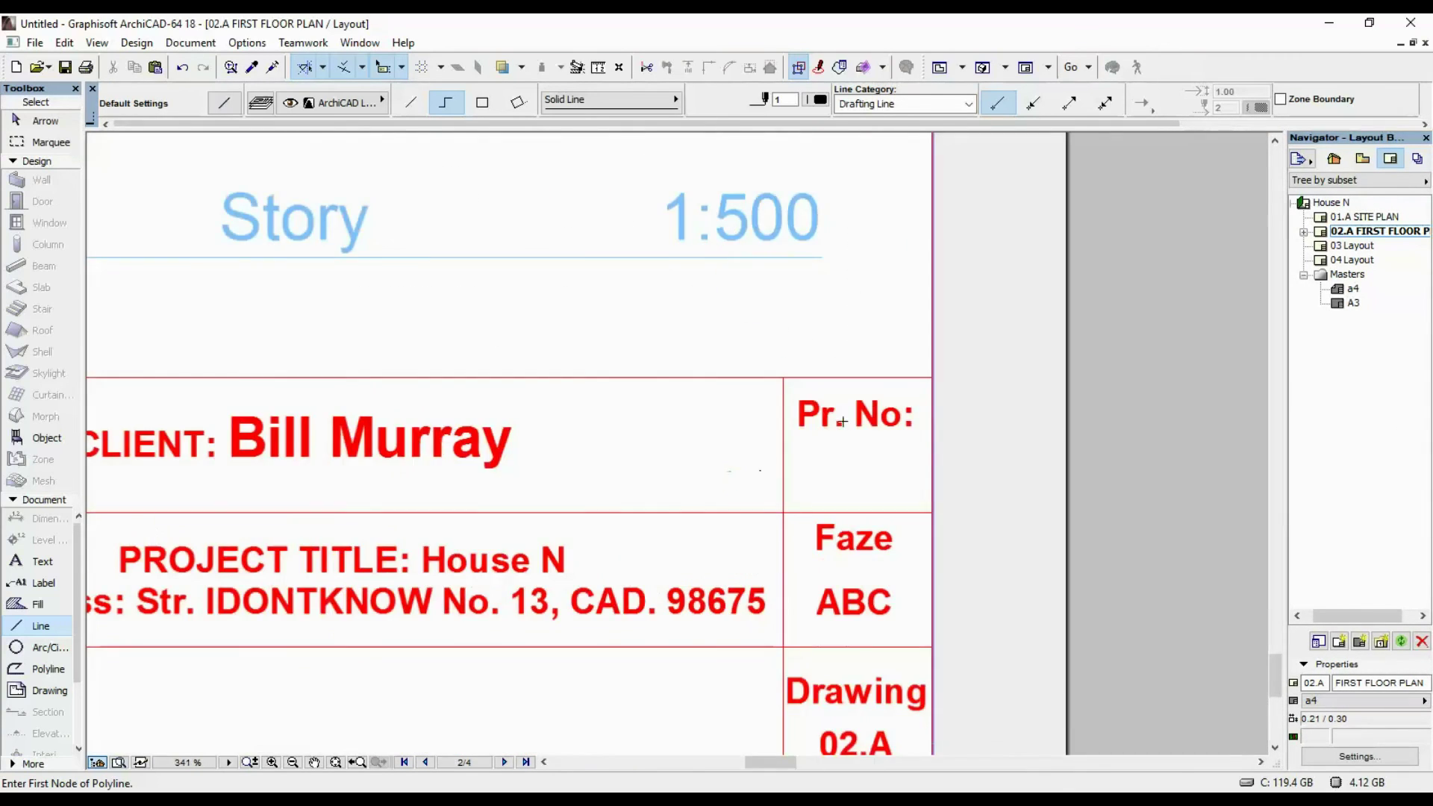
{"action": "left_click", "coordinate": [1353, 289]}
{"action": "double_click", "coordinate": [1354, 293]}
{"action": "left_click", "coordinate": [43, 561]}
{"action": "left_click", "coordinate": [575, 365]}
{"action": "left_click", "coordinate": [661, 407]}
{"action": "left_click", "coordinate": [632, 295]}
{"action": "left_click", "coordinate": [641, 325]}
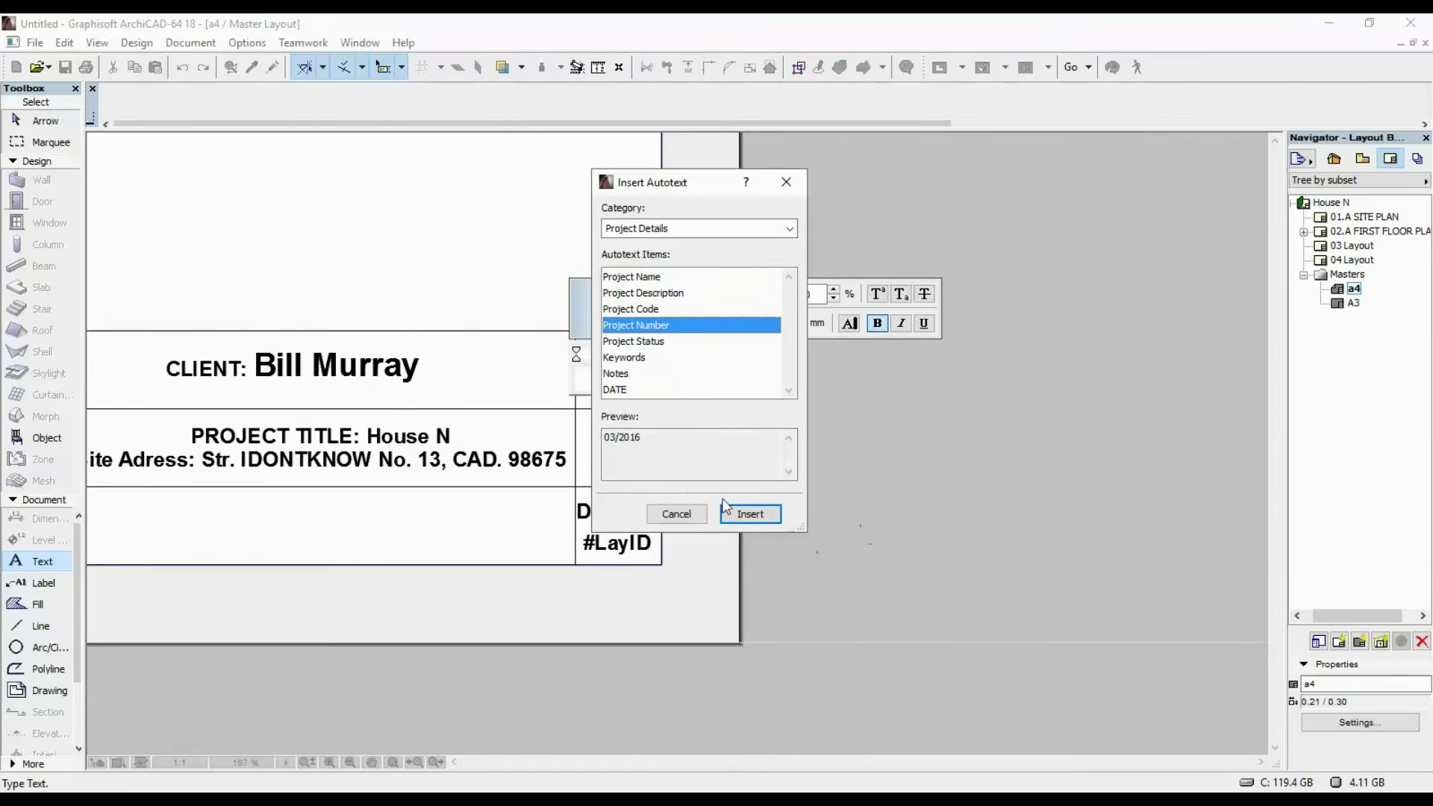
{"action": "left_click", "coordinate": [749, 512]}
{"action": "left_click", "coordinate": [716, 448]}
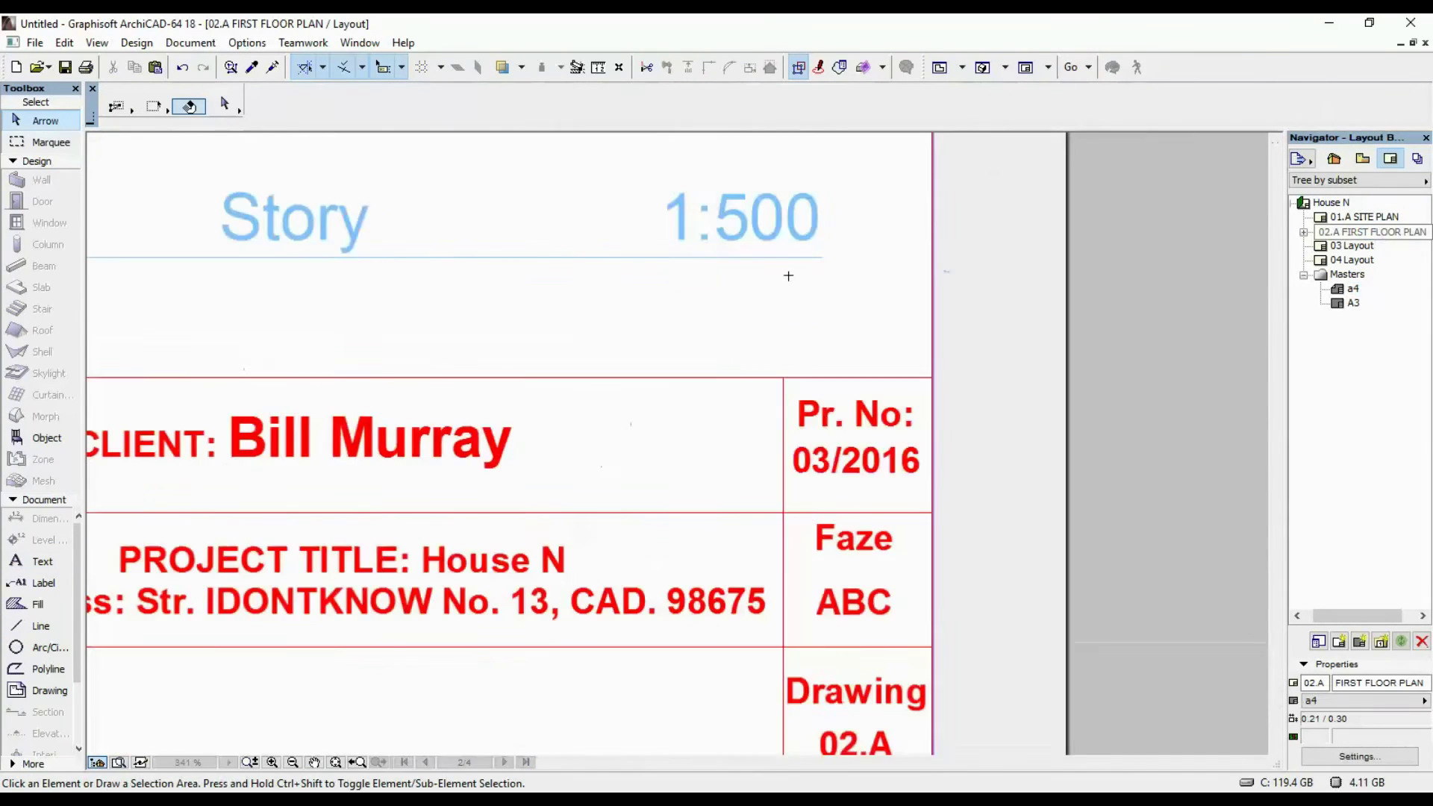
{"action": "scroll", "coordinate": [805, 449], "scroll_direction": "down", "scroll_amount": 4}
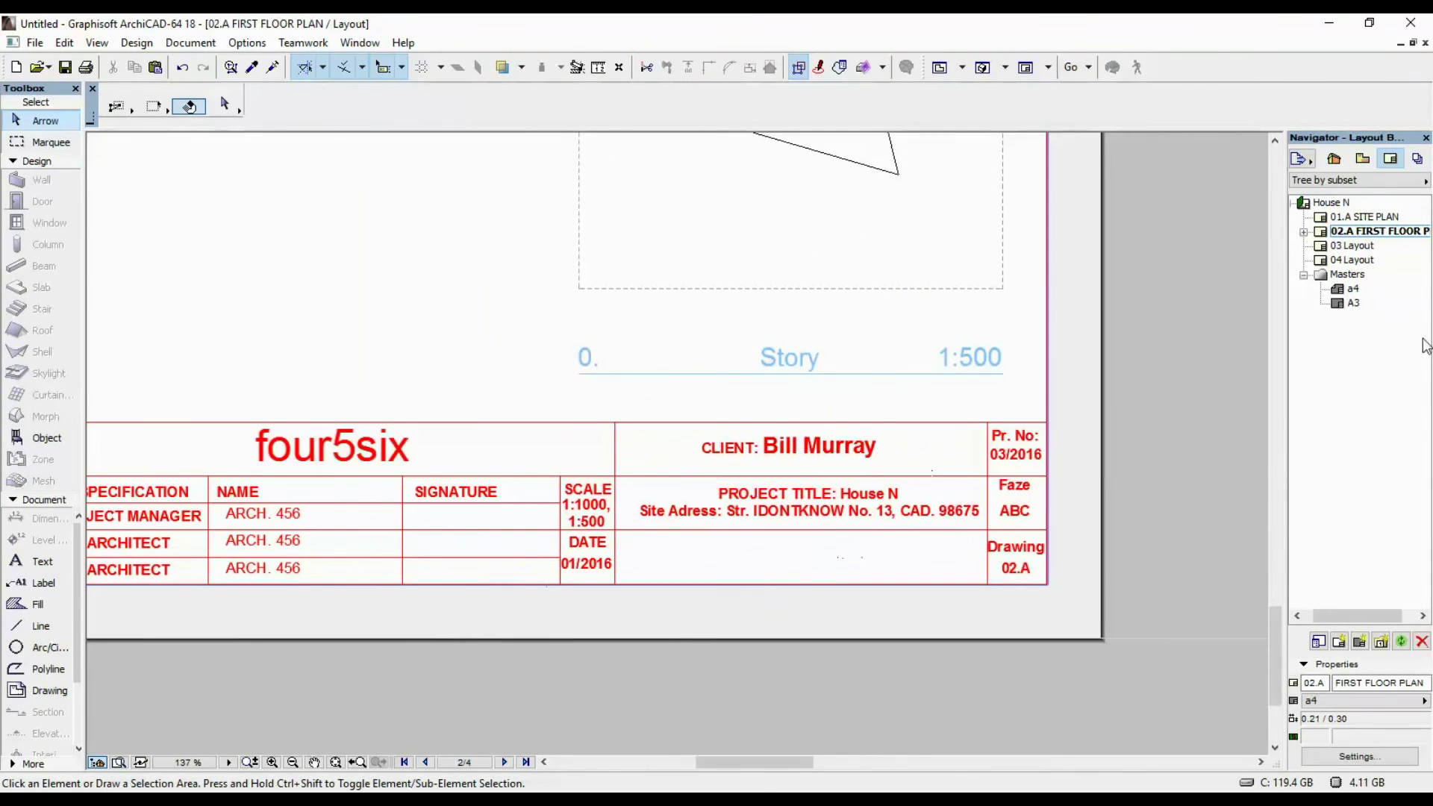
Step: Add a centred, bold 4 mm Layout Name autotext in the a4 title block's empty cell below the project title and check it on the SITE PLAN layout
{"action": "double_click", "coordinate": [1352, 289]}
{"action": "left_click", "coordinate": [42, 561]}
{"action": "left_click", "coordinate": [507, 487]}
{"action": "left_click", "coordinate": [557, 404]}
{"action": "left_click", "coordinate": [697, 288]}
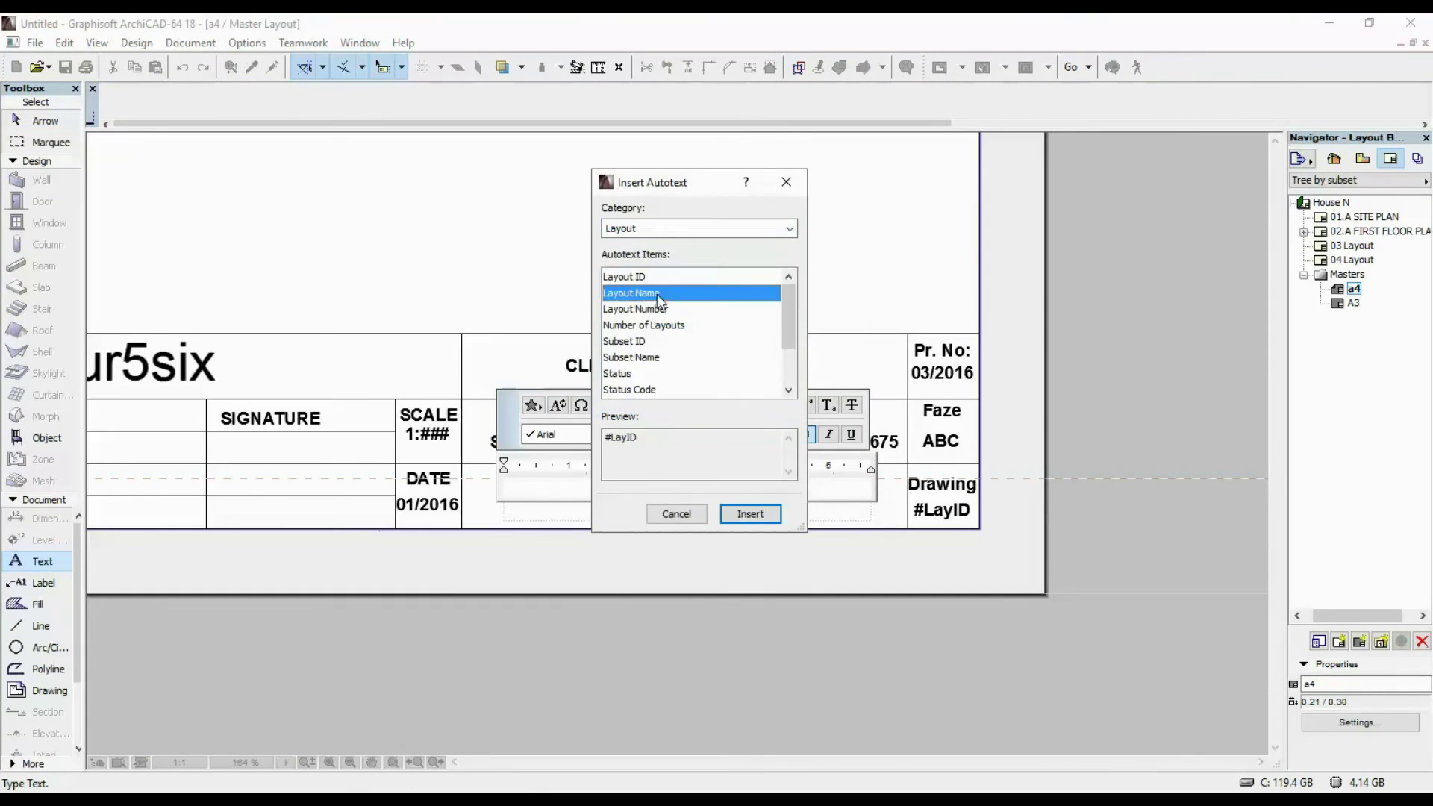
{"action": "left_click", "coordinate": [745, 512]}
{"action": "key", "text": "Escape"}
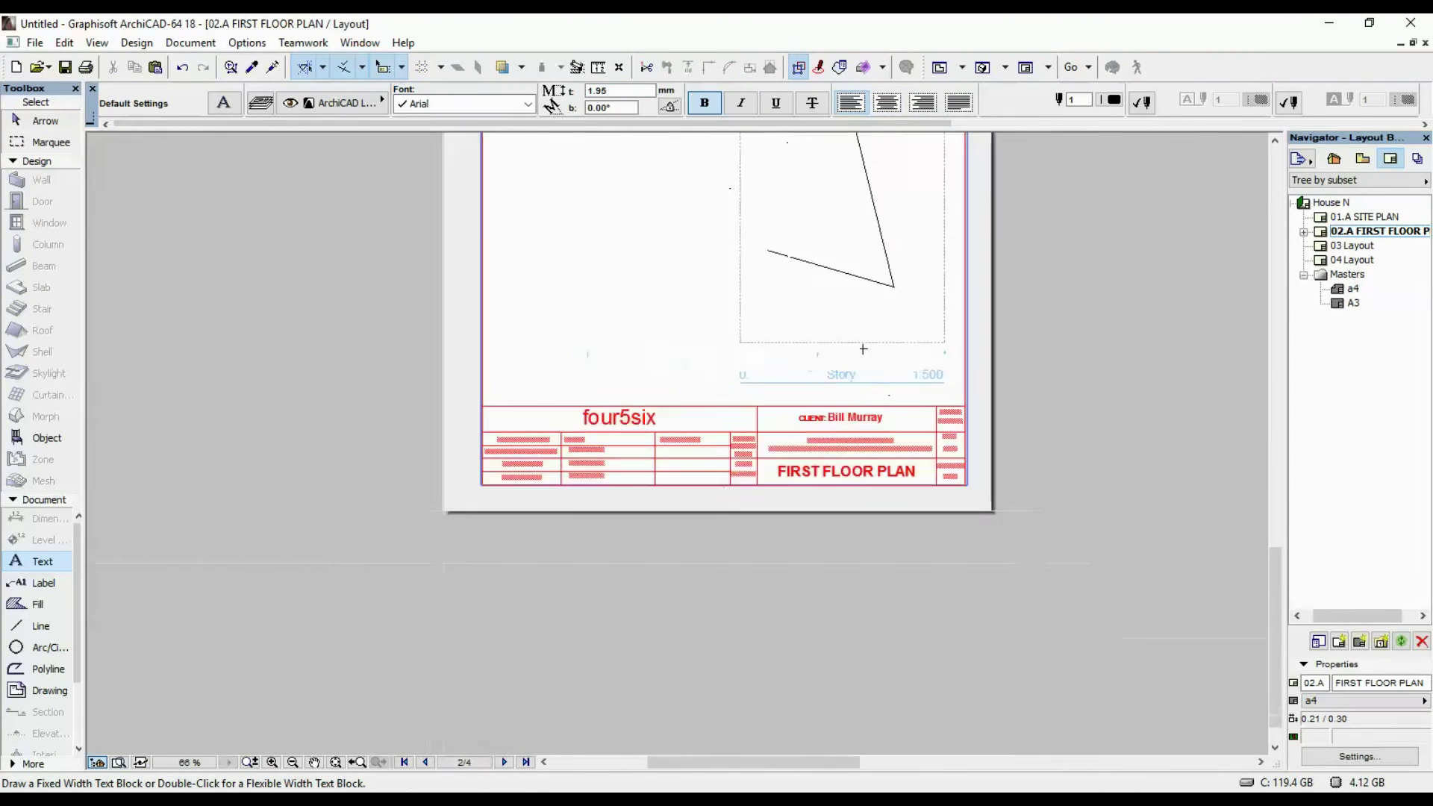
{"action": "scroll", "coordinate": [853, 377], "scroll_direction": "down", "scroll_amount": 3}
{"action": "scroll", "coordinate": [853, 378], "scroll_direction": "up", "scroll_amount": 3}
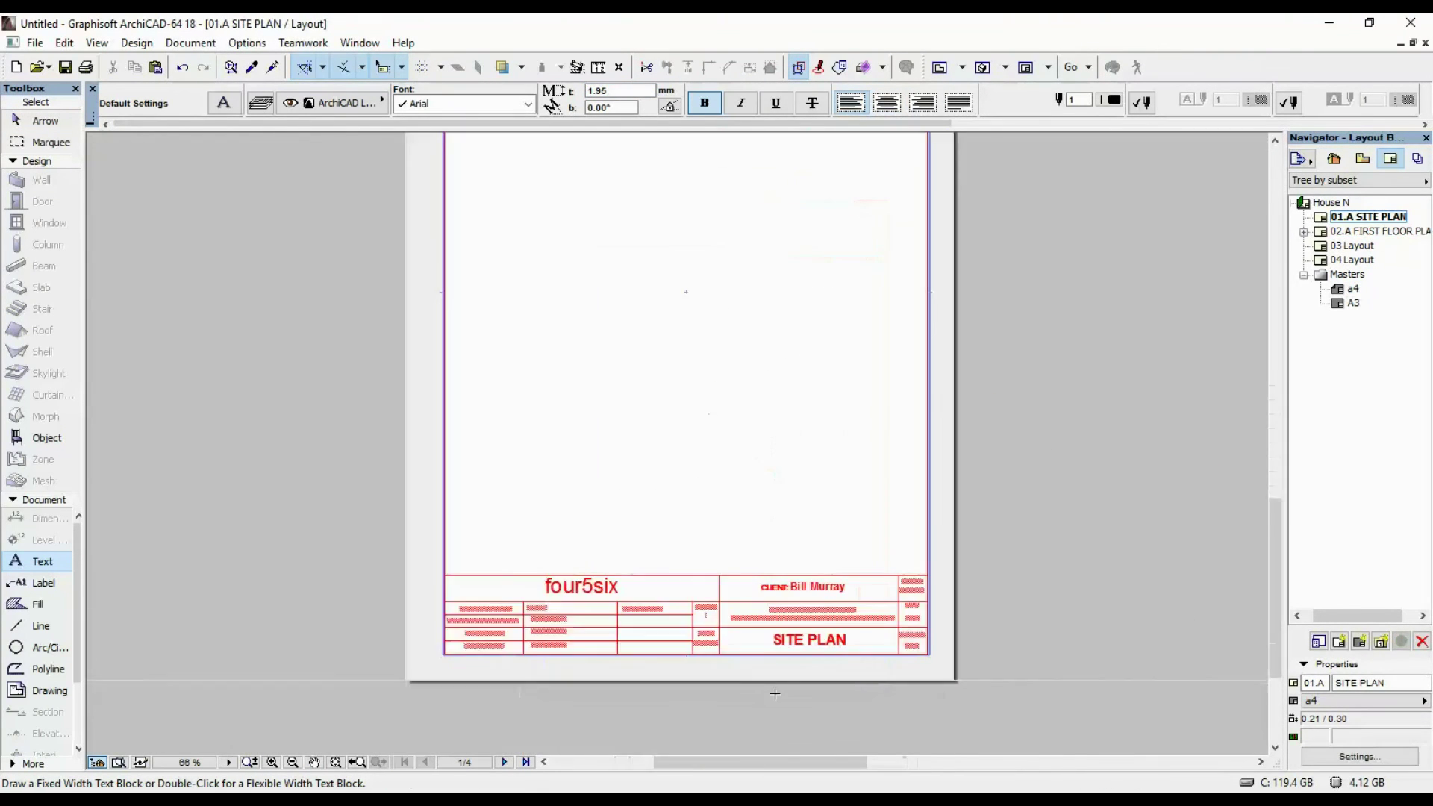
{"action": "scroll", "coordinate": [753, 456], "scroll_direction": "up", "scroll_amount": 3}
{"action": "scroll", "coordinate": [754, 456], "scroll_direction": "down", "scroll_amount": 4}
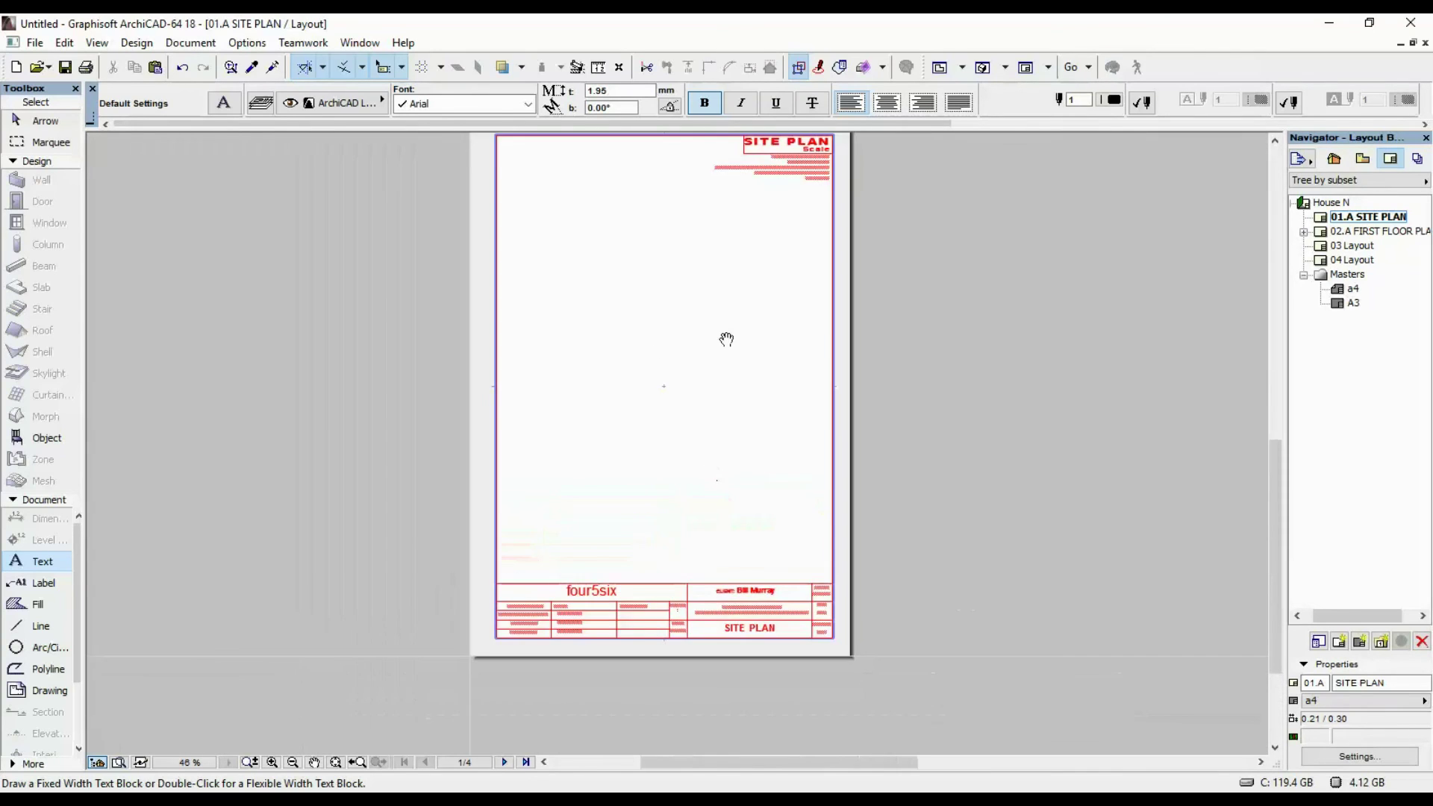